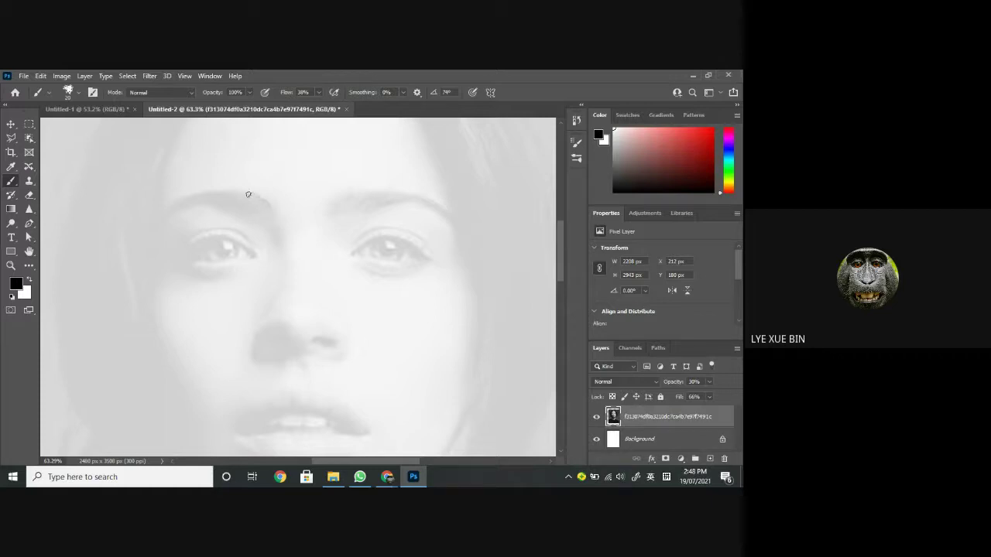
pyautogui.moveTo(248, 195); pyautogui.dragTo(322, 207)
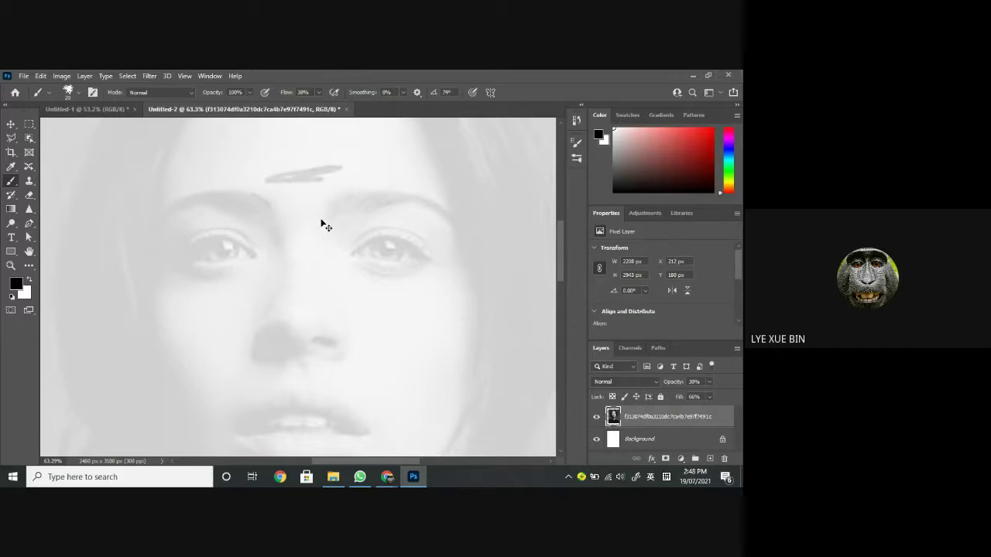
pyautogui.hotkey('ctrl', 'z')
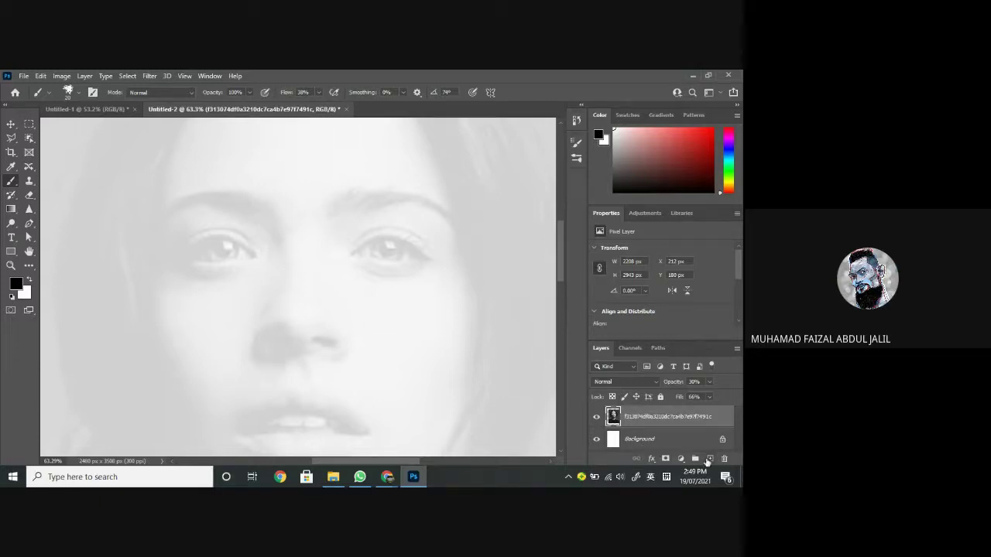
pyautogui.moveTo(387, 477)
pyautogui.click(353, 458)
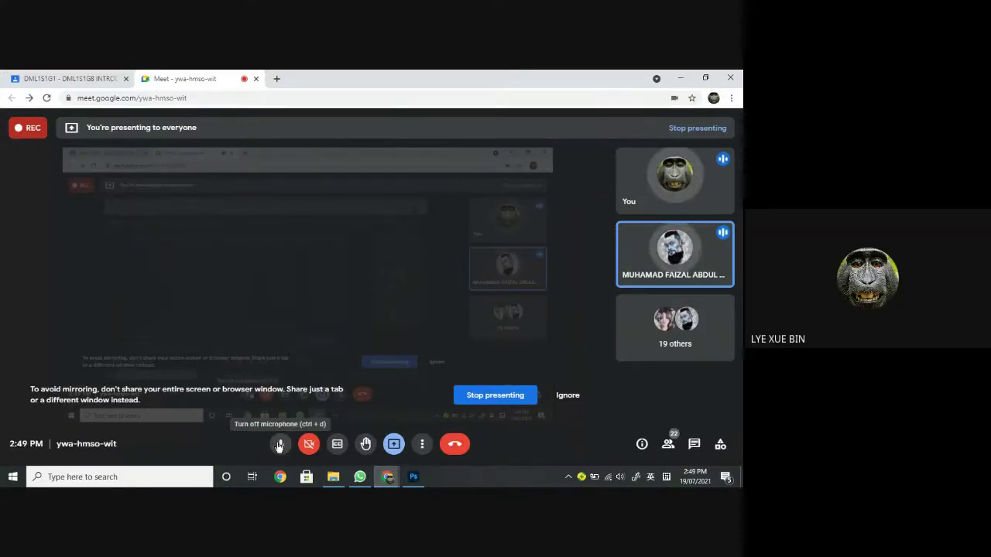
pyautogui.click(415, 476)
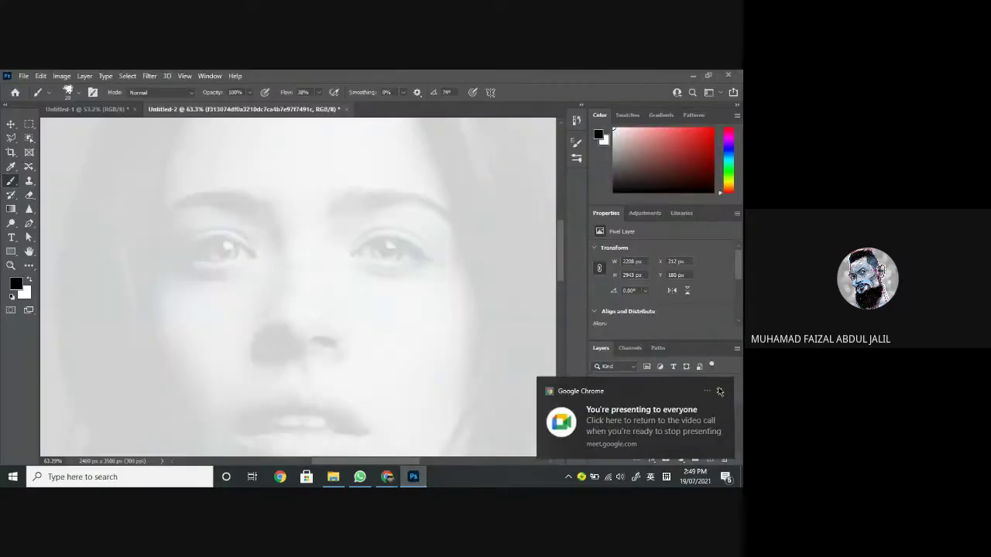
pyautogui.click(721, 392)
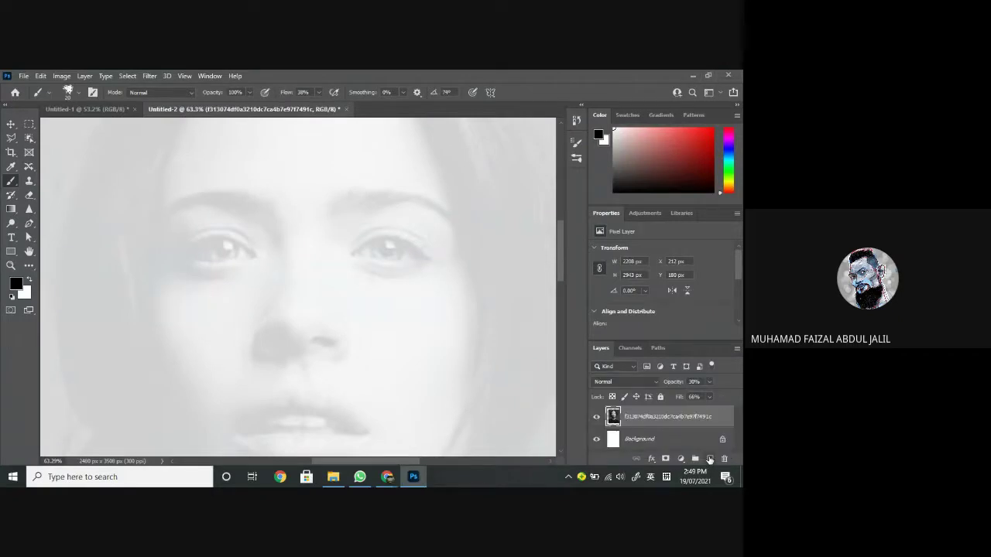
# Step: Add a new empty layer above the portrait photo and undo a test stroke over the right-hand eyebrow
pyautogui.click(710, 459)
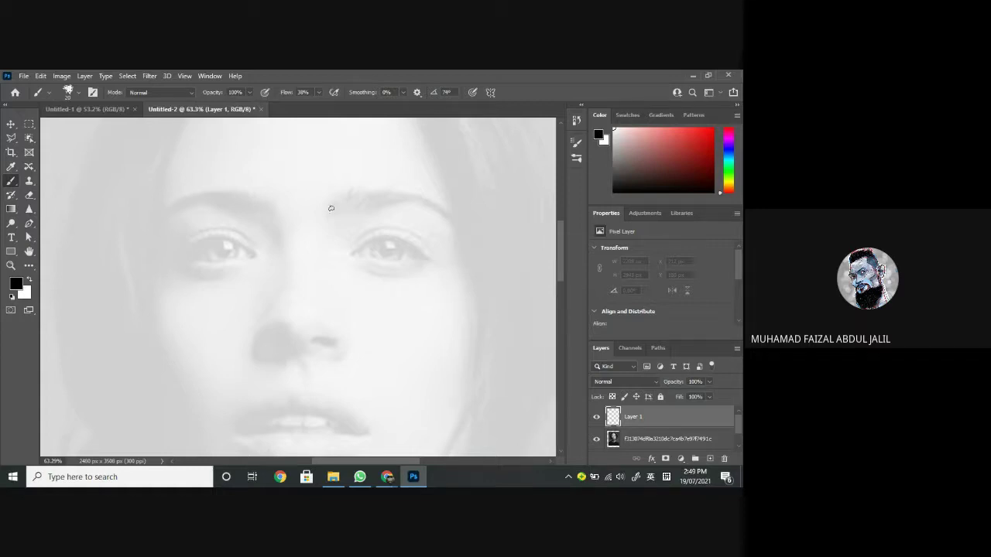
pyautogui.moveTo(377, 206); pyautogui.dragTo(380, 205)
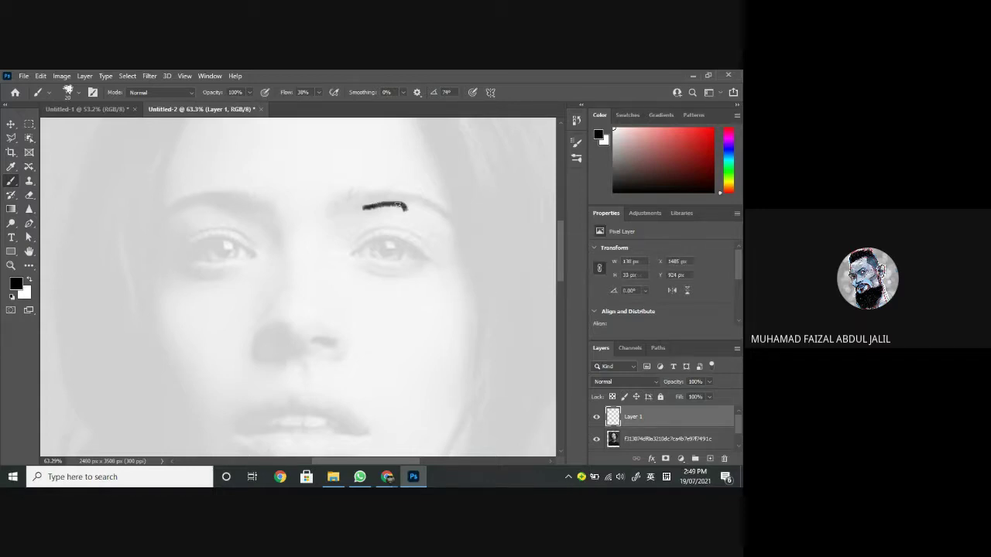
pyautogui.hotkey('ctrl', 'z')
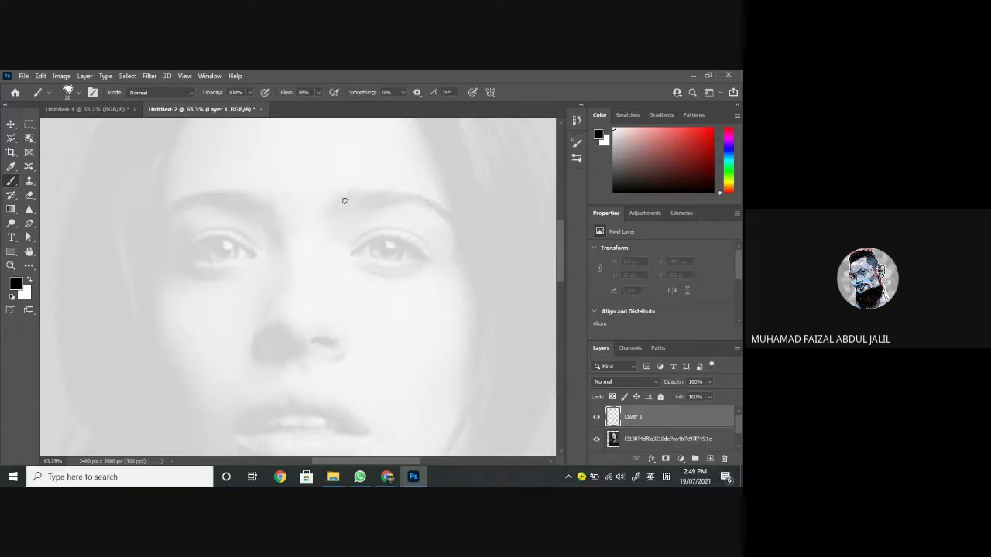
# Step: Sketch the right-hand eyebrow with fine black hair strokes from its inner end to its outer tail, tracing the photo
pyautogui.moveTo(330, 214); pyautogui.dragTo(339, 203)
pyautogui.scroll(5, 372, 190)
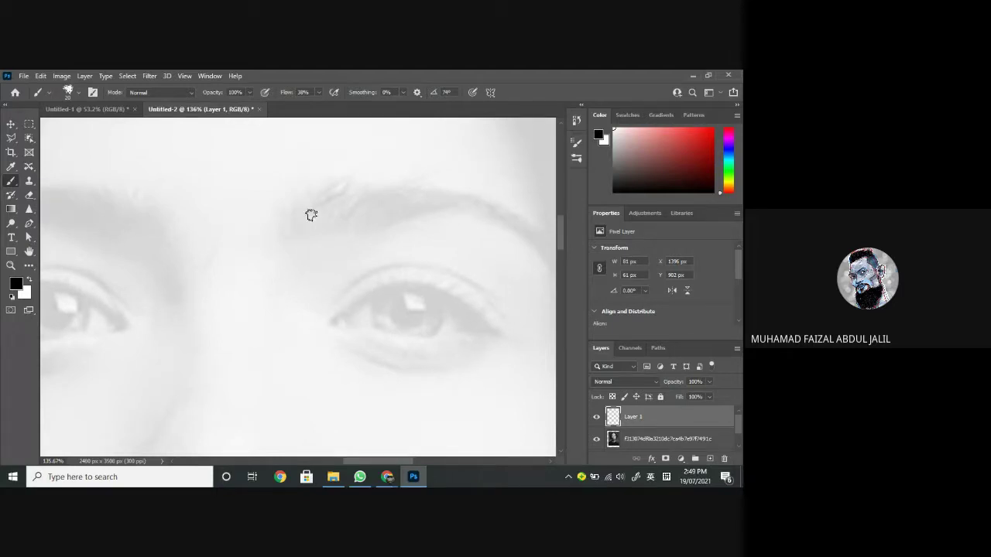
pyautogui.moveTo(301, 220)
pyautogui.mouseDown()
pyautogui.moveTo(324, 200)
pyautogui.moveTo(287, 231)
pyautogui.moveTo(319, 197)
pyautogui.moveTo(288, 231)
pyautogui.moveTo(321, 198)
pyautogui.moveTo(312, 216)
pyautogui.moveTo(327, 206)
pyautogui.moveTo(313, 217)
pyautogui.moveTo(330, 206)
pyautogui.moveTo(309, 230)
pyautogui.moveTo(358, 190)
pyautogui.moveTo(311, 231)
pyautogui.moveTo(366, 200)
pyautogui.moveTo(312, 217)
pyautogui.moveTo(369, 189)
pyautogui.moveTo(315, 213)
pyautogui.moveTo(367, 173)
pyautogui.moveTo(316, 222)
pyautogui.moveTo(339, 202)
pyautogui.moveTo(336, 211)
pyautogui.moveTo(372, 190)
pyautogui.moveTo(328, 219)
pyautogui.moveTo(418, 175)
pyautogui.moveTo(355, 204)
pyautogui.moveTo(391, 192)
pyautogui.moveTo(344, 218)
pyautogui.moveTo(401, 190)
pyautogui.moveTo(328, 229)
pyautogui.moveTo(365, 201)
pyautogui.moveTo(339, 233)
pyautogui.moveTo(350, 200)
pyautogui.moveTo(325, 233)
pyautogui.moveTo(349, 199)
pyautogui.moveTo(324, 220)
pyautogui.moveTo(358, 198)
pyautogui.moveTo(315, 229)
pyautogui.moveTo(325, 208)
pyautogui.moveTo(304, 206)
pyautogui.moveTo(295, 240)
pyautogui.moveTo(287, 214)
pyautogui.moveTo(298, 232)
pyautogui.moveTo(308, 190)
pyautogui.moveTo(307, 230)
pyautogui.moveTo(316, 190)
pyautogui.moveTo(328, 199)
pyautogui.moveTo(320, 219)
pyautogui.moveTo(339, 211)
pyautogui.moveTo(328, 219)
pyautogui.moveTo(335, 233)
pyautogui.moveTo(403, 196)
pyautogui.moveTo(354, 213)
pyautogui.moveTo(394, 197)
pyautogui.moveTo(340, 233)
pyautogui.moveTo(377, 218)
pyautogui.moveTo(339, 229)
pyautogui.moveTo(366, 207)
pyautogui.moveTo(338, 228)
pyautogui.moveTo(407, 194)
pyautogui.moveTo(352, 227)
pyautogui.moveTo(372, 221)
pyautogui.moveTo(356, 201)
pyautogui.moveTo(332, 230)
pyautogui.moveTo(317, 226)
pyautogui.moveTo(332, 201)
pyautogui.moveTo(336, 212)
pyautogui.moveTo(389, 188)
pyautogui.moveTo(420, 199)
pyautogui.moveTo(366, 228)
pyautogui.moveTo(444, 185)
pyautogui.moveTo(432, 183)
pyautogui.moveTo(391, 210)
pyautogui.moveTo(475, 208)
pyautogui.moveTo(455, 197)
pyautogui.moveTo(495, 217)
pyautogui.moveTo(420, 222)
pyautogui.mouseUp()
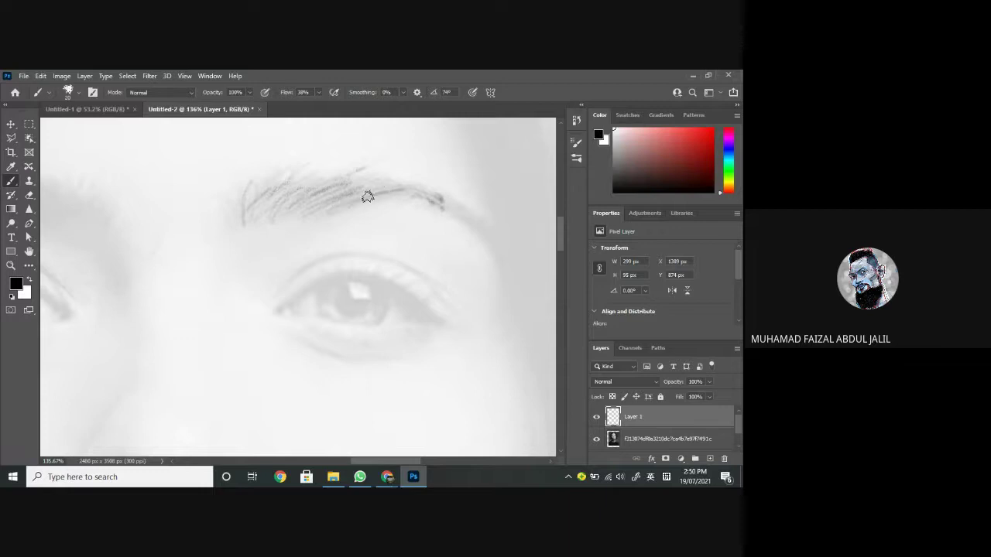
pyautogui.moveTo(434, 197)
pyautogui.mouseDown()
pyautogui.moveTo(484, 230)
pyautogui.moveTo(409, 195)
pyautogui.moveTo(445, 196)
pyautogui.moveTo(400, 191)
pyautogui.moveTo(434, 198)
pyautogui.moveTo(489, 240)
pyautogui.moveTo(459, 208)
pyautogui.moveTo(481, 222)
pyautogui.mouseUp()
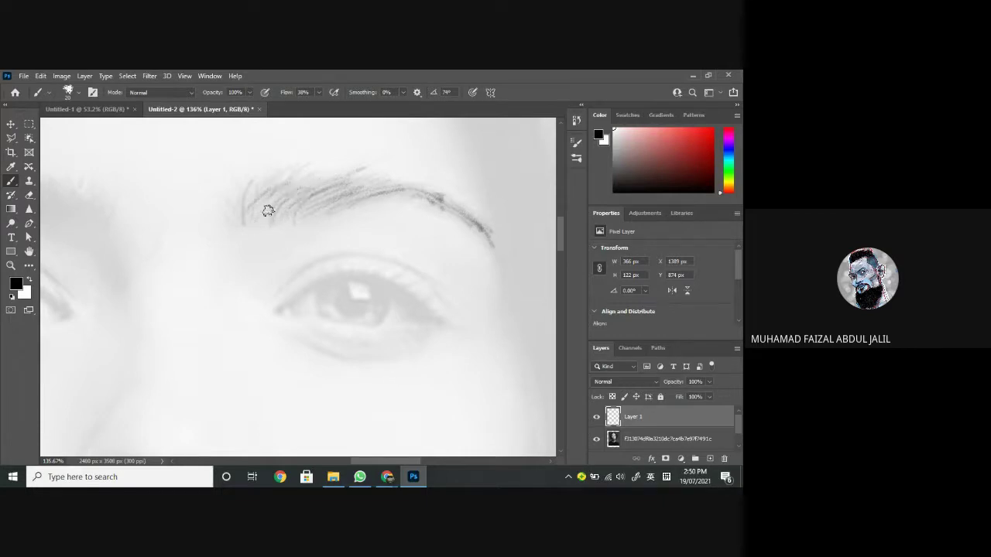
pyautogui.moveTo(267, 211)
pyautogui.mouseDown()
pyautogui.moveTo(274, 188)
pyautogui.moveTo(274, 197)
pyautogui.moveTo(312, 186)
pyautogui.moveTo(328, 215)
pyautogui.moveTo(393, 190)
pyautogui.moveTo(350, 195)
pyautogui.moveTo(403, 185)
pyautogui.moveTo(463, 213)
pyautogui.moveTo(476, 201)
pyautogui.mouseUp()
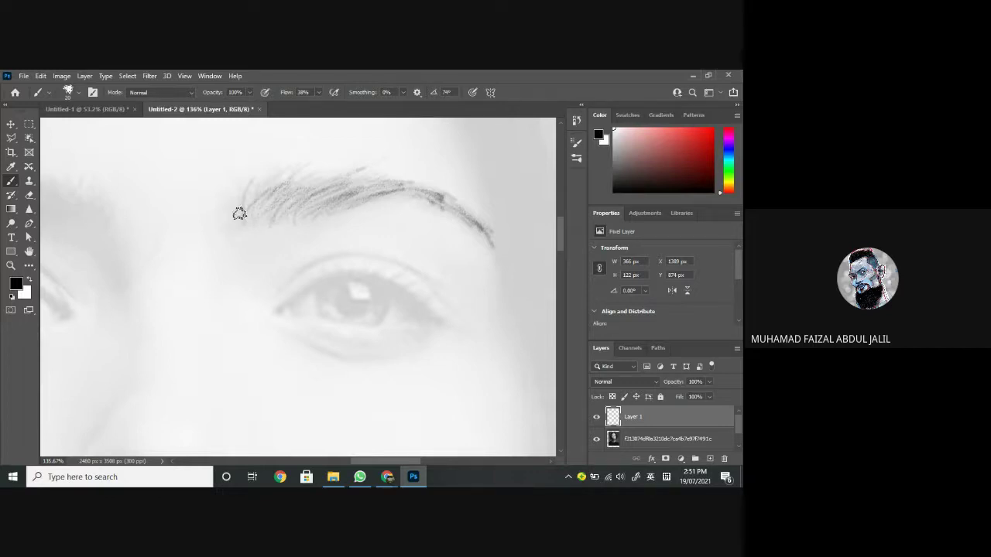
pyautogui.moveTo(226, 199)
pyautogui.mouseDown()
pyautogui.moveTo(240, 209)
pyautogui.moveTo(237, 193)
pyautogui.moveTo(259, 177)
pyautogui.mouseUp()
pyautogui.moveTo(270, 191); pyautogui.dragTo(278, 170)
# Step: Sketch hair strokes over the inner end and middle of the left-hand eyebrow on the sketch layer
pyautogui.moveTo(218, 238); pyautogui.dragTo(481, 260)
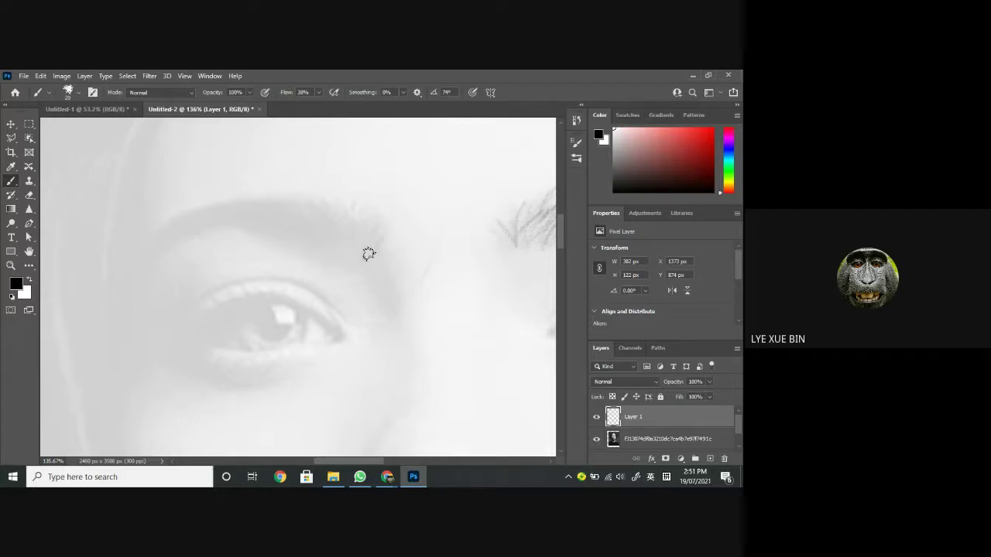
pyautogui.moveTo(364, 262)
pyautogui.mouseDown()
pyautogui.moveTo(374, 204)
pyautogui.moveTo(359, 242)
pyautogui.moveTo(370, 208)
pyautogui.moveTo(360, 227)
pyautogui.moveTo(356, 203)
pyautogui.moveTo(361, 256)
pyautogui.moveTo(357, 212)
pyautogui.moveTo(363, 247)
pyautogui.moveTo(340, 209)
pyautogui.moveTo(357, 253)
pyautogui.moveTo(326, 201)
pyautogui.moveTo(345, 242)
pyautogui.moveTo(344, 231)
pyautogui.moveTo(298, 203)
pyautogui.moveTo(337, 239)
pyautogui.moveTo(328, 226)
pyautogui.moveTo(345, 251)
pyautogui.moveTo(309, 222)
pyautogui.moveTo(340, 257)
pyautogui.moveTo(277, 212)
pyautogui.moveTo(289, 202)
pyautogui.mouseUp()
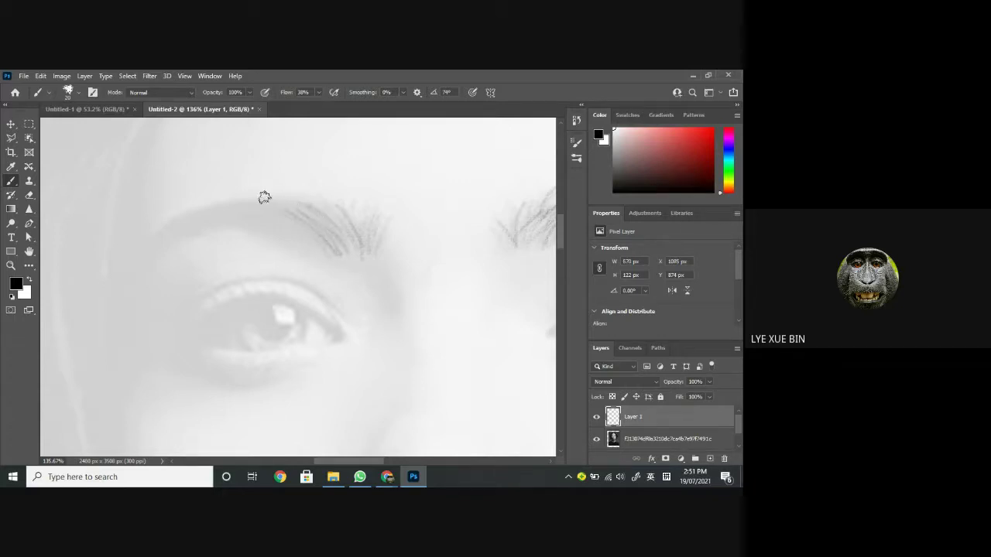
pyautogui.moveTo(318, 236)
pyautogui.mouseDown()
pyautogui.moveTo(286, 222)
pyautogui.moveTo(294, 232)
pyautogui.mouseUp()
pyautogui.moveTo(232, 206); pyautogui.dragTo(308, 224)
pyautogui.moveTo(276, 217)
pyautogui.mouseDown()
pyautogui.moveTo(247, 217)
pyautogui.moveTo(282, 225)
pyautogui.mouseUp()
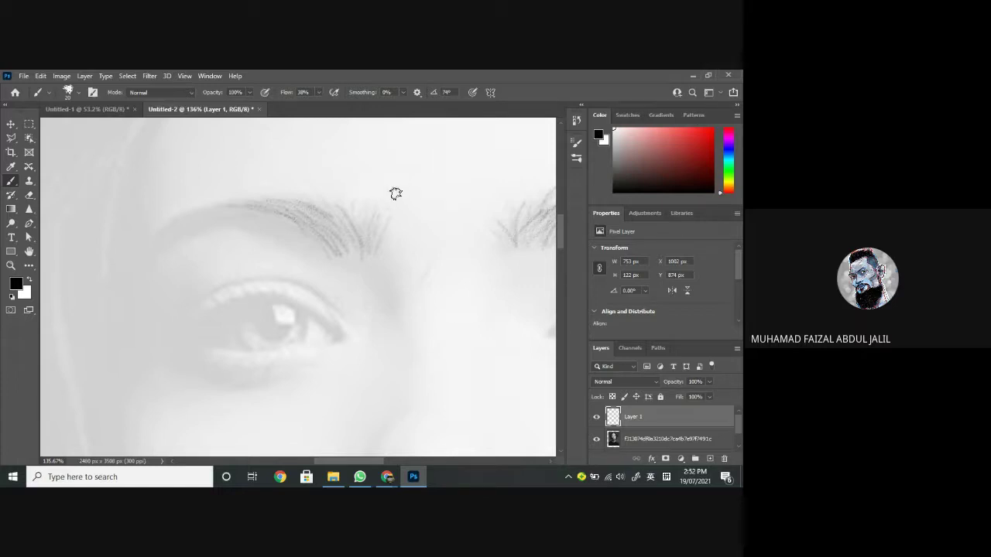
# Step: Raise the portrait photo layer's opacity to 54% and make Layer 1 active again
pyautogui.scroll(-1, 403, 190)
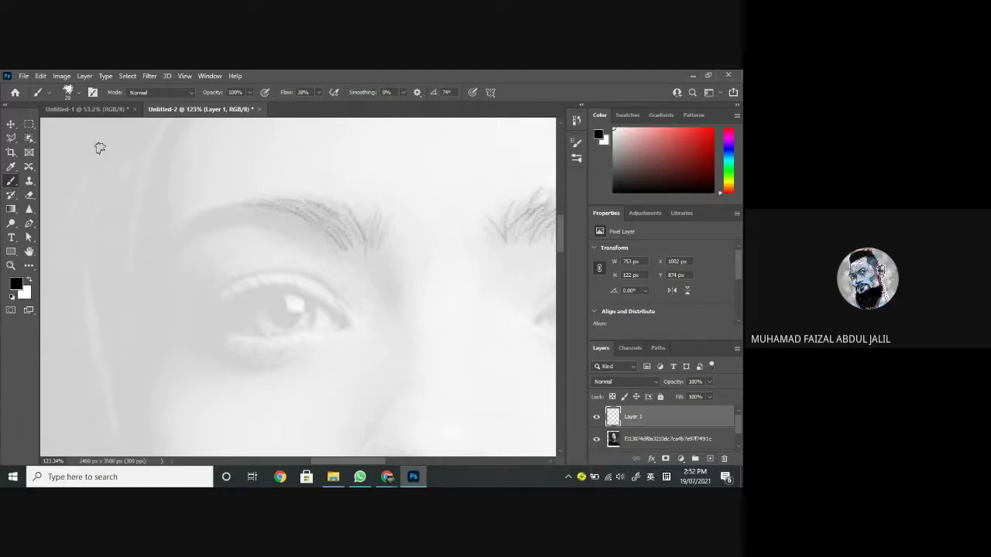
pyautogui.click(651, 441)
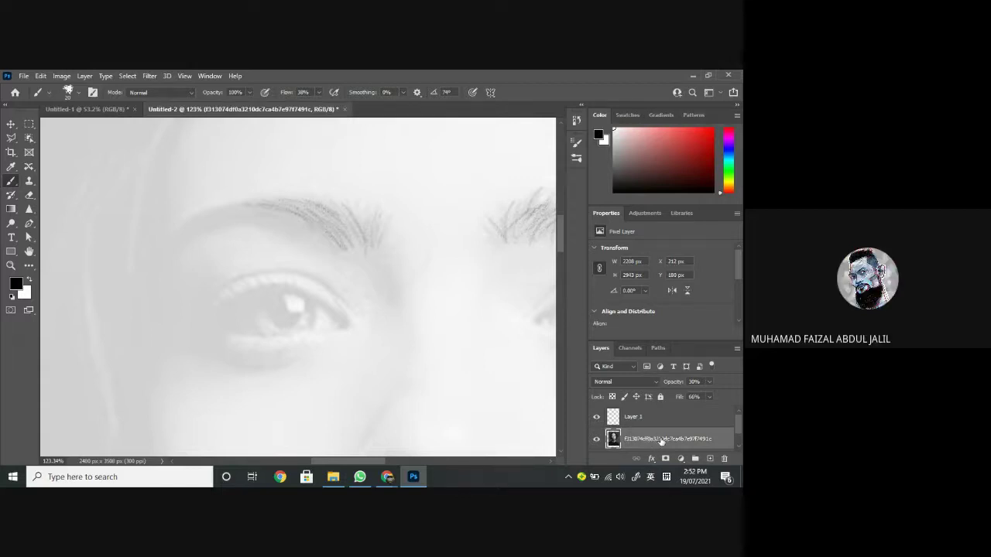
pyautogui.click(710, 383)
pyautogui.moveTo(701, 396); pyautogui.dragTo(707, 399)
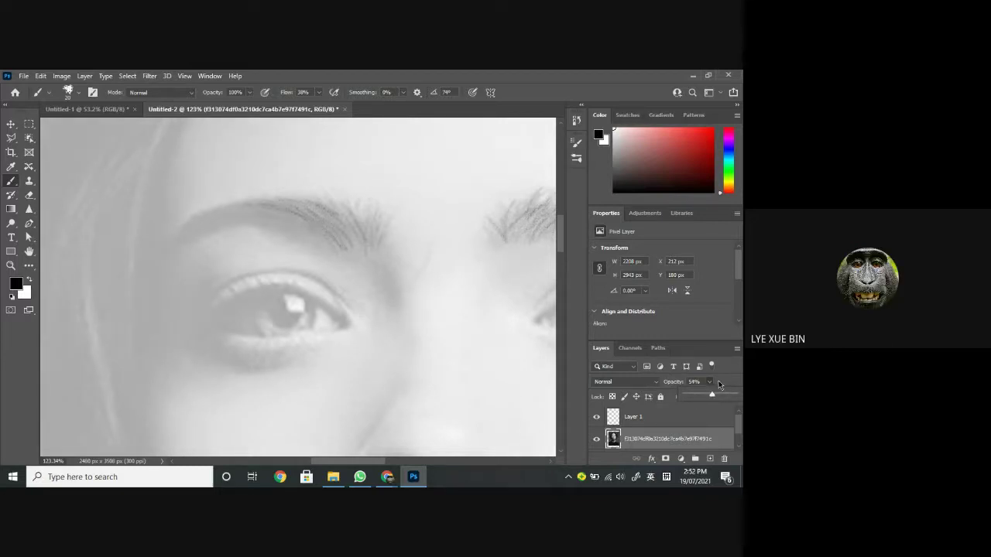
pyautogui.click(692, 408)
pyautogui.click(658, 418)
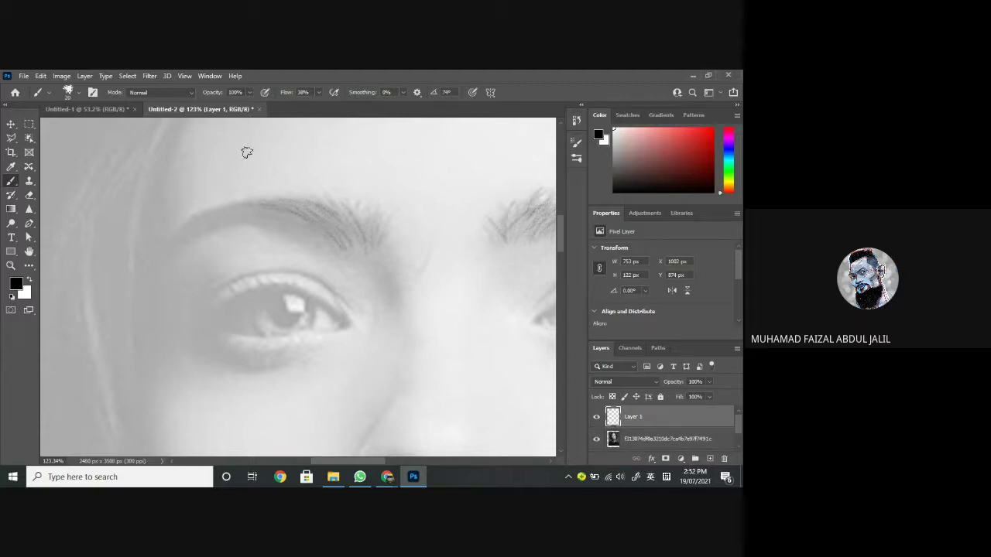
# Step: Extend the left-hand eyebrow to its outer tail and darken it with denser hair strokes
pyautogui.moveTo(275, 206)
pyautogui.mouseDown()
pyautogui.moveTo(327, 243)
pyautogui.moveTo(268, 199)
pyautogui.moveTo(340, 234)
pyautogui.moveTo(288, 197)
pyautogui.moveTo(343, 233)
pyautogui.moveTo(293, 202)
pyautogui.moveTo(276, 204)
pyautogui.moveTo(321, 245)
pyautogui.moveTo(273, 209)
pyautogui.moveTo(321, 246)
pyautogui.moveTo(256, 212)
pyautogui.moveTo(313, 236)
pyautogui.moveTo(293, 222)
pyautogui.moveTo(299, 213)
pyautogui.moveTo(212, 207)
pyautogui.moveTo(298, 240)
pyautogui.moveTo(238, 209)
pyautogui.moveTo(265, 217)
pyautogui.moveTo(250, 205)
pyautogui.moveTo(216, 213)
pyautogui.moveTo(280, 210)
pyautogui.mouseUp()
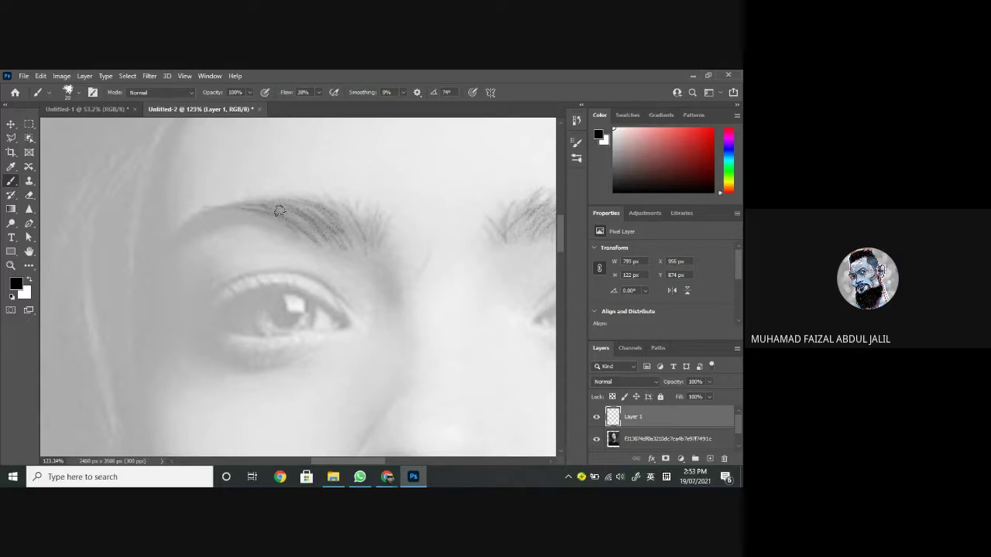
pyautogui.moveTo(220, 209)
pyautogui.mouseDown()
pyautogui.moveTo(186, 227)
pyautogui.moveTo(277, 219)
pyautogui.moveTo(195, 222)
pyautogui.moveTo(269, 223)
pyautogui.moveTo(193, 223)
pyautogui.moveTo(256, 214)
pyautogui.moveTo(182, 231)
pyautogui.moveTo(174, 246)
pyautogui.moveTo(237, 218)
pyautogui.moveTo(198, 227)
pyautogui.moveTo(219, 221)
pyautogui.moveTo(212, 211)
pyautogui.moveTo(236, 209)
pyautogui.moveTo(190, 219)
pyautogui.moveTo(240, 213)
pyautogui.moveTo(199, 224)
pyautogui.moveTo(231, 225)
pyautogui.moveTo(181, 236)
pyautogui.moveTo(266, 221)
pyautogui.moveTo(222, 217)
pyautogui.moveTo(256, 213)
pyautogui.moveTo(301, 234)
pyautogui.moveTo(289, 216)
pyautogui.moveTo(317, 206)
pyautogui.moveTo(345, 266)
pyautogui.moveTo(346, 248)
pyautogui.moveTo(358, 244)
pyautogui.moveTo(287, 218)
pyautogui.moveTo(308, 237)
pyautogui.mouseUp()
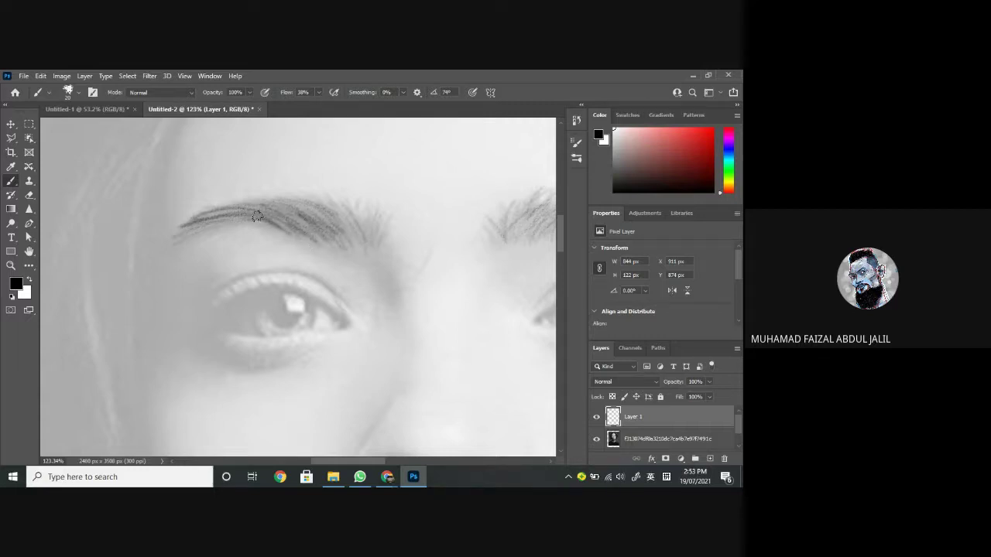
pyautogui.moveTo(305, 208)
pyautogui.mouseDown()
pyautogui.moveTo(231, 206)
pyautogui.moveTo(272, 206)
pyautogui.moveTo(222, 207)
pyautogui.moveTo(249, 212)
pyautogui.moveTo(208, 224)
pyautogui.moveTo(250, 215)
pyautogui.moveTo(190, 231)
pyautogui.moveTo(247, 225)
pyautogui.moveTo(180, 234)
pyautogui.moveTo(214, 221)
pyautogui.moveTo(191, 233)
pyautogui.moveTo(237, 221)
pyautogui.moveTo(176, 239)
pyautogui.moveTo(228, 226)
pyautogui.moveTo(197, 223)
pyautogui.moveTo(239, 209)
pyautogui.moveTo(208, 213)
pyautogui.moveTo(246, 213)
pyautogui.moveTo(205, 220)
pyautogui.moveTo(268, 213)
pyautogui.moveTo(226, 209)
pyautogui.moveTo(334, 248)
pyautogui.moveTo(306, 229)
pyautogui.moveTo(331, 240)
pyautogui.moveTo(314, 221)
pyautogui.moveTo(354, 232)
pyautogui.moveTo(346, 209)
pyautogui.moveTo(356, 235)
pyautogui.moveTo(346, 203)
pyautogui.moveTo(366, 241)
pyautogui.moveTo(355, 210)
pyautogui.moveTo(364, 237)
pyautogui.moveTo(368, 205)
pyautogui.moveTo(367, 239)
pyautogui.moveTo(376, 209)
pyautogui.moveTo(359, 233)
pyautogui.moveTo(347, 203)
pyautogui.moveTo(356, 224)
pyautogui.moveTo(322, 197)
pyautogui.moveTo(333, 209)
pyautogui.moveTo(279, 202)
pyautogui.mouseUp()
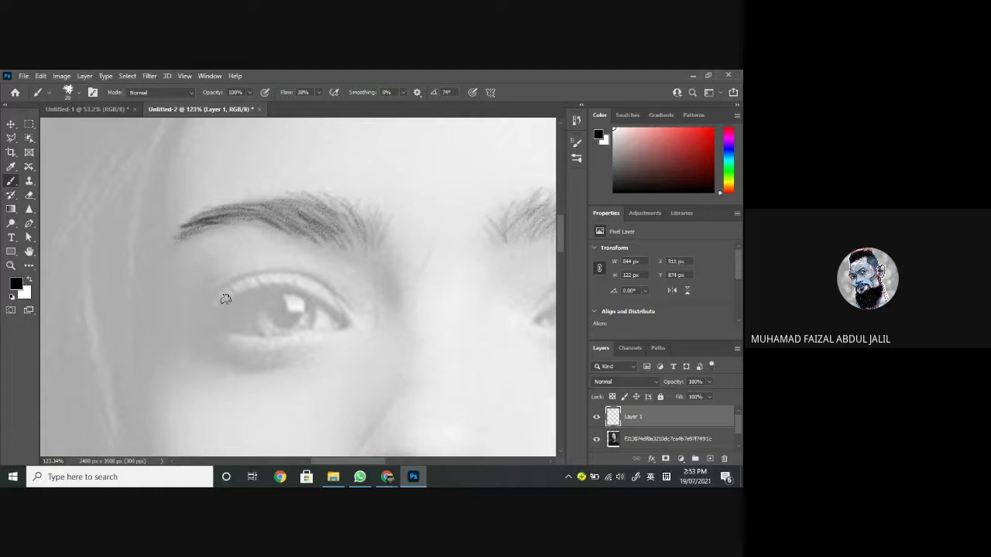
# Step: Trace the left-hand eye's outline, including the upper lid crease, lash lines, iris and lower lid
pyautogui.moveTo(211, 297); pyautogui.dragTo(242, 278)
pyautogui.moveTo(291, 290)
pyautogui.mouseDown()
pyautogui.moveTo(335, 315)
pyautogui.moveTo(296, 289)
pyautogui.moveTo(257, 288)
pyautogui.mouseUp()
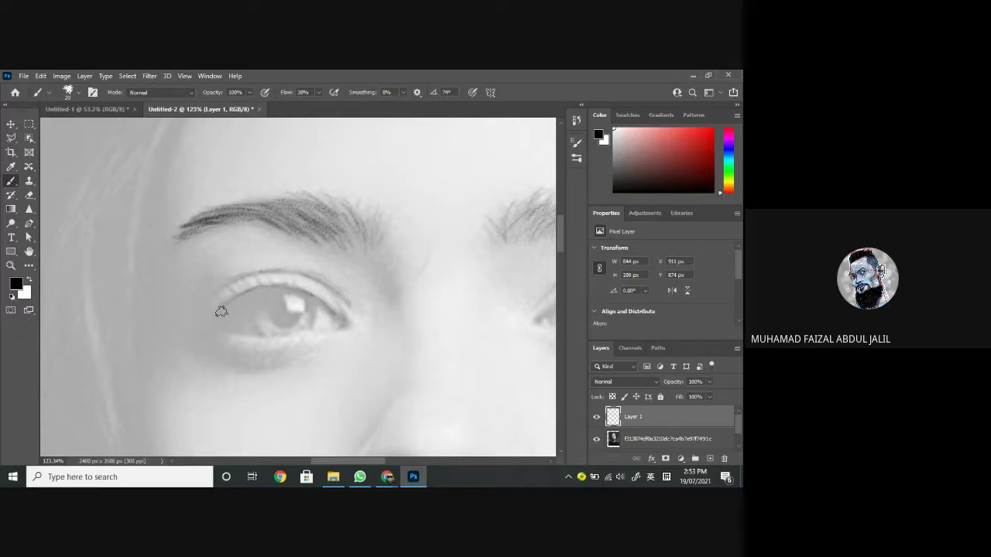
pyautogui.moveTo(239, 334)
pyautogui.mouseDown()
pyautogui.moveTo(330, 327)
pyautogui.moveTo(286, 335)
pyautogui.mouseUp()
pyautogui.moveTo(261, 289)
pyautogui.mouseDown()
pyautogui.moveTo(264, 333)
pyautogui.moveTo(258, 310)
pyautogui.moveTo(270, 290)
pyautogui.moveTo(257, 324)
pyautogui.moveTo(268, 338)
pyautogui.moveTo(300, 335)
pyautogui.moveTo(278, 339)
pyautogui.moveTo(300, 334)
pyautogui.moveTo(319, 302)
pyautogui.moveTo(306, 328)
pyautogui.moveTo(268, 343)
pyautogui.moveTo(300, 333)
pyautogui.moveTo(316, 303)
pyautogui.moveTo(281, 338)
pyautogui.moveTo(261, 333)
pyautogui.moveTo(298, 339)
pyautogui.moveTo(310, 307)
pyautogui.mouseUp()
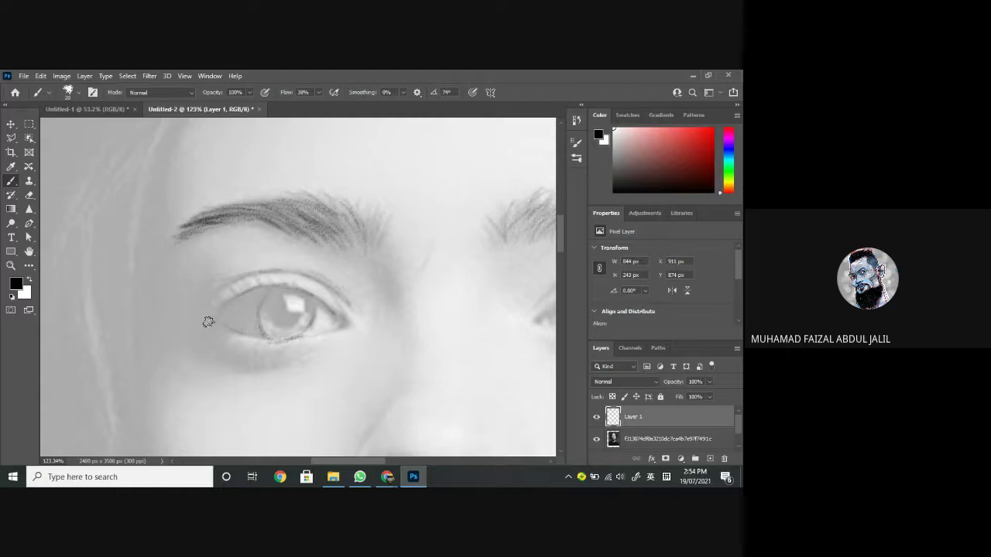
pyautogui.moveTo(210, 328)
pyautogui.mouseDown()
pyautogui.moveTo(249, 347)
pyautogui.moveTo(201, 328)
pyautogui.moveTo(256, 348)
pyautogui.moveTo(309, 349)
pyautogui.moveTo(241, 345)
pyautogui.moveTo(335, 338)
pyautogui.moveTo(288, 366)
pyautogui.moveTo(232, 368)
pyautogui.moveTo(196, 350)
pyautogui.moveTo(244, 368)
pyautogui.moveTo(280, 365)
pyautogui.moveTo(194, 350)
pyautogui.moveTo(191, 337)
pyautogui.moveTo(225, 371)
pyautogui.moveTo(192, 352)
pyautogui.moveTo(247, 367)
pyautogui.moveTo(231, 364)
pyautogui.moveTo(294, 361)
pyautogui.mouseUp()
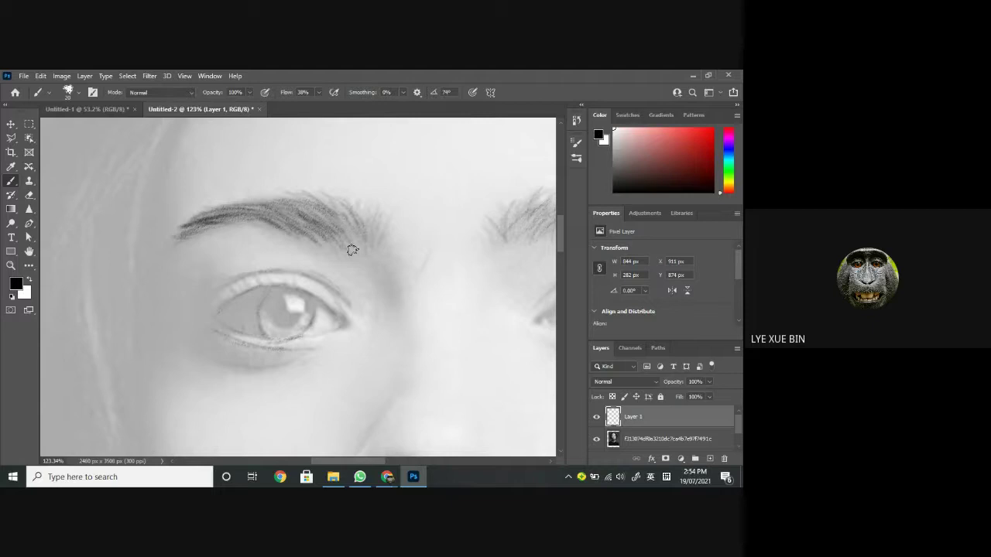
# Step: Trace the right-hand eye's lid crease, inner corner, iris and lower lid line
pyautogui.moveTo(411, 302); pyautogui.dragTo(214, 277)
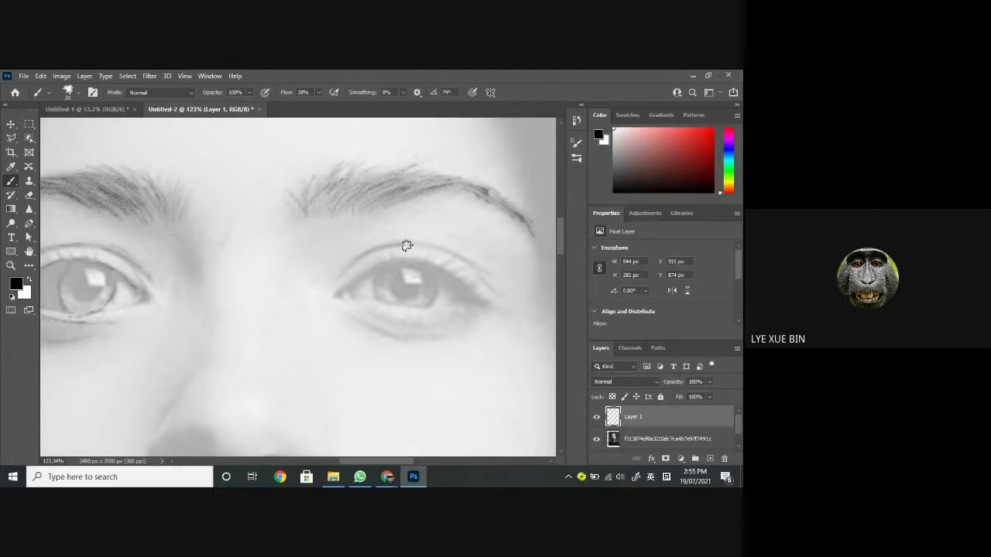
pyautogui.moveTo(406, 246)
pyautogui.mouseDown()
pyautogui.moveTo(447, 249)
pyautogui.moveTo(487, 279)
pyautogui.mouseUp()
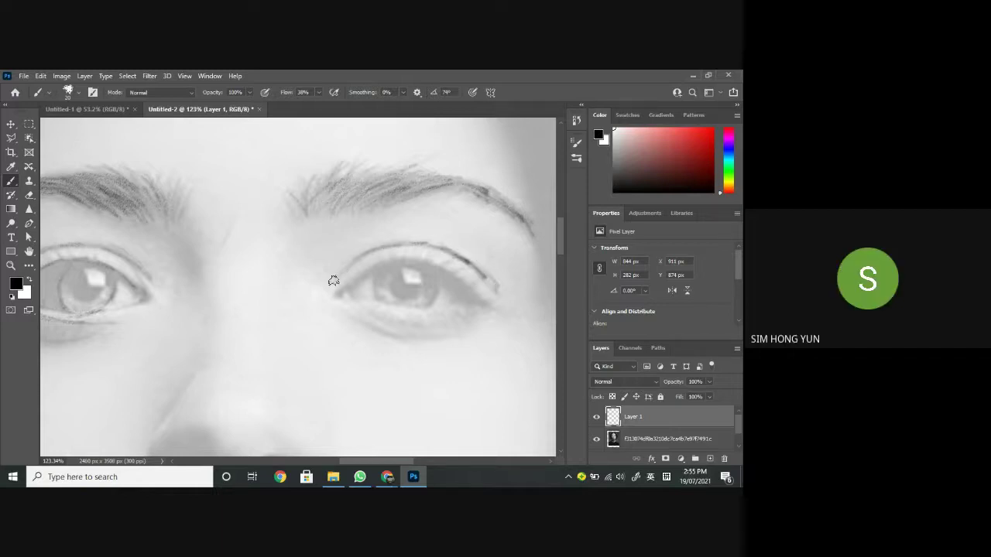
pyautogui.moveTo(339, 290); pyautogui.dragTo(345, 288)
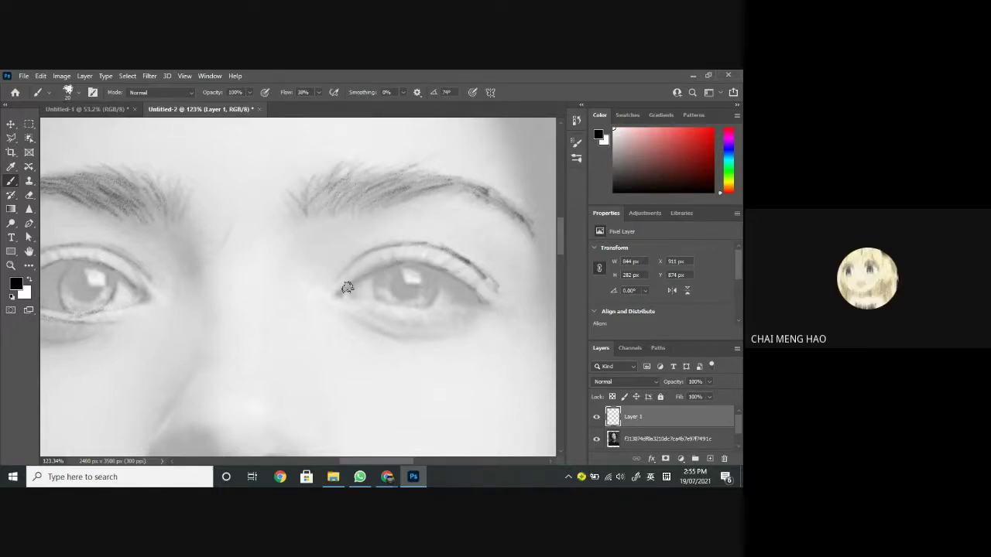
pyautogui.moveTo(441, 311)
pyautogui.mouseDown()
pyautogui.moveTo(417, 309)
pyautogui.moveTo(488, 302)
pyautogui.moveTo(439, 307)
pyautogui.mouseUp()
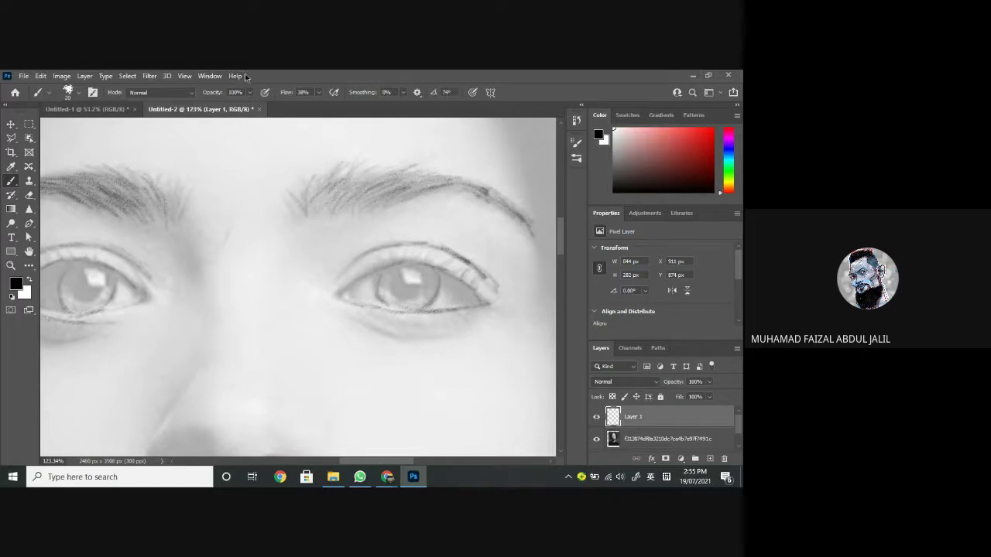
# Step: Draw short eyelash strokes on the right-hand eye and along the left-hand eye's upper lid, keeping the 20 px pencil brush
pyautogui.click(80, 93)
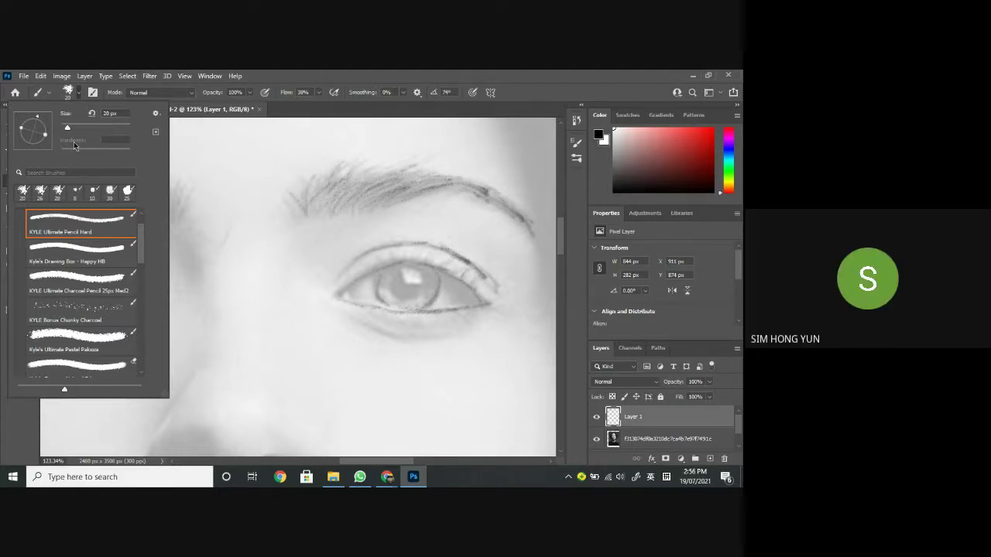
pyautogui.click(78, 96)
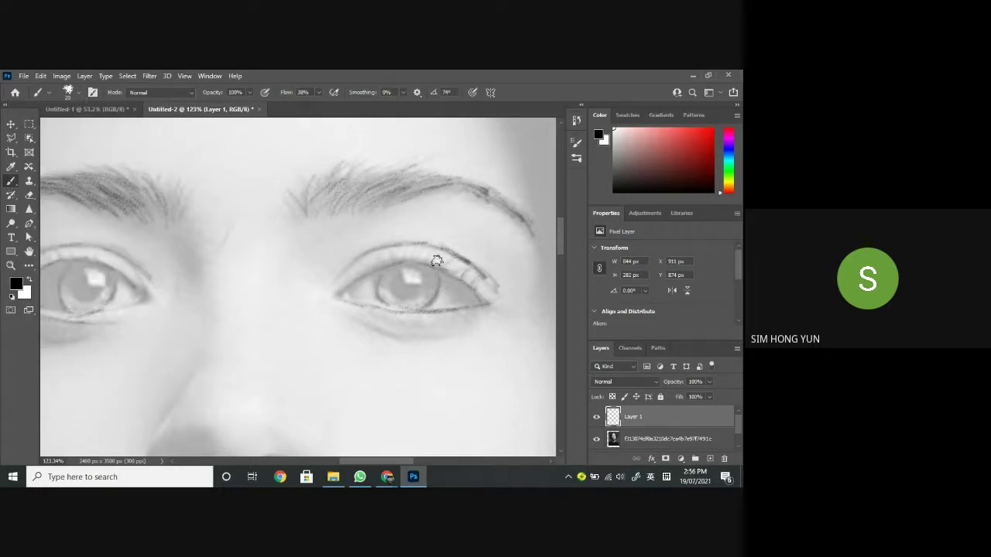
pyautogui.moveTo(457, 266)
pyautogui.mouseDown()
pyautogui.moveTo(442, 268)
pyautogui.moveTo(452, 256)
pyautogui.mouseUp()
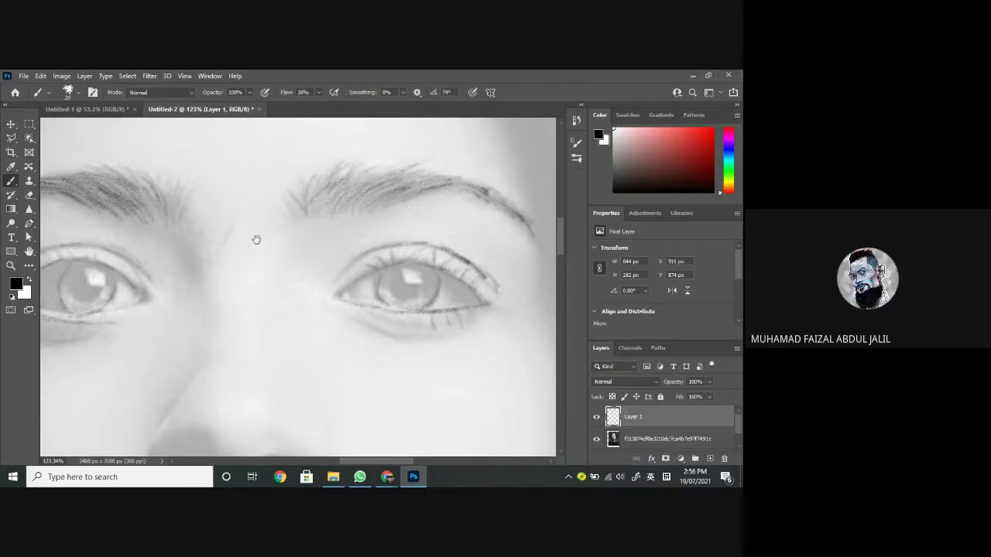
pyautogui.moveTo(256, 240); pyautogui.dragTo(500, 230)
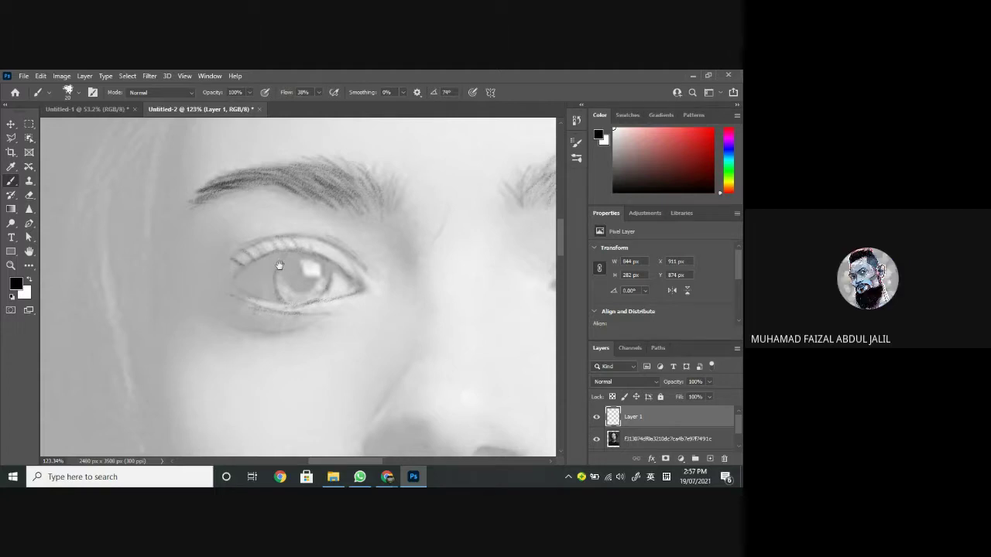
# Step: Trace the nose's left-hand contour from the bridge to the wing, its lower edge and the right-hand nostril
pyautogui.moveTo(415, 332); pyautogui.dragTo(297, 282)
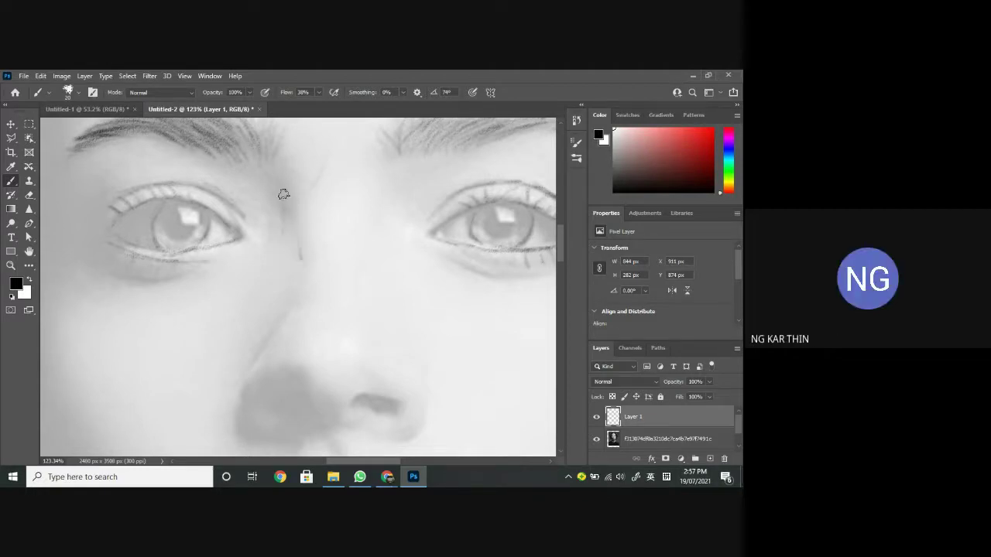
pyautogui.moveTo(302, 253)
pyautogui.mouseDown()
pyautogui.moveTo(285, 308)
pyautogui.moveTo(245, 372)
pyautogui.moveTo(297, 348)
pyautogui.moveTo(277, 305)
pyautogui.mouseUp()
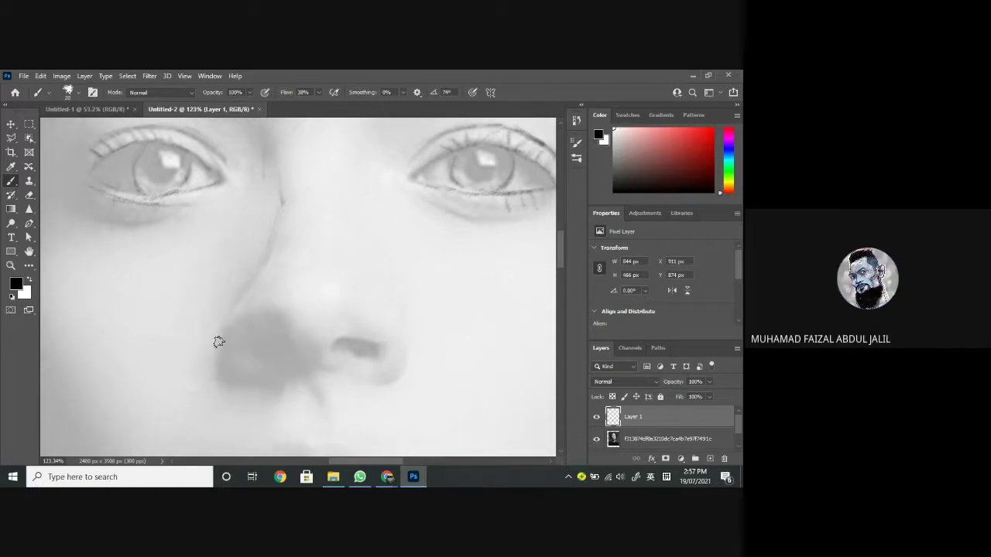
pyautogui.moveTo(226, 375); pyautogui.dragTo(270, 377)
pyautogui.moveTo(371, 360)
pyautogui.mouseDown()
pyautogui.moveTo(344, 356)
pyautogui.moveTo(333, 346)
pyautogui.moveTo(364, 339)
pyautogui.mouseUp()
# Step: Compare the sketch with the photo layer at 100% opacity, fade the photo to 57% and reselect Layer 1
pyautogui.click(673, 439)
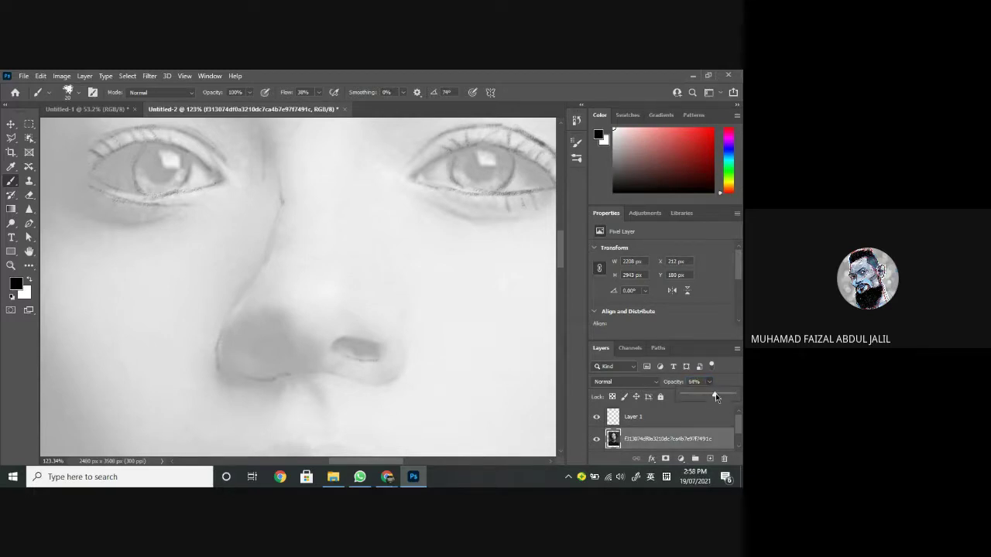
pyautogui.moveTo(727, 396); pyautogui.dragTo(736, 396)
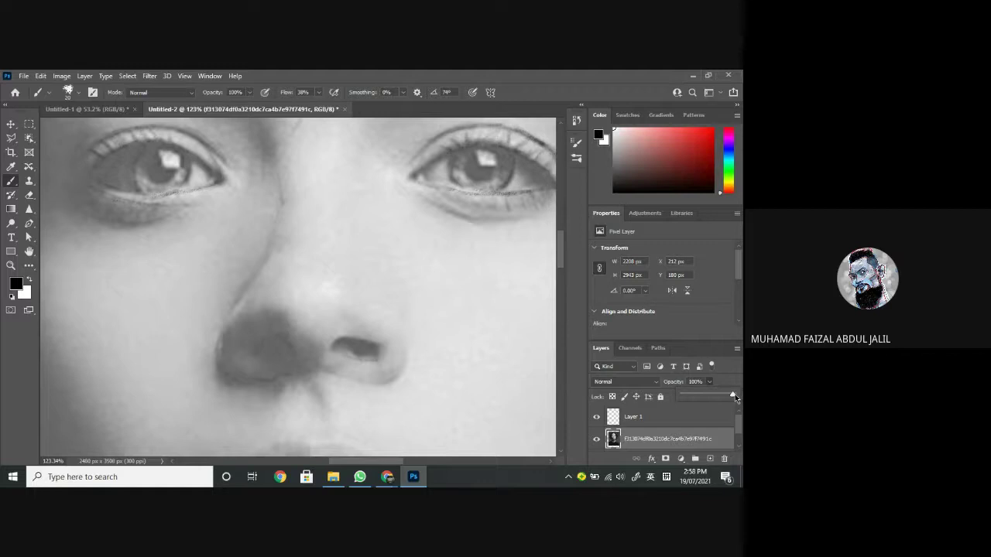
pyautogui.moveTo(719, 399); pyautogui.dragTo(709, 399)
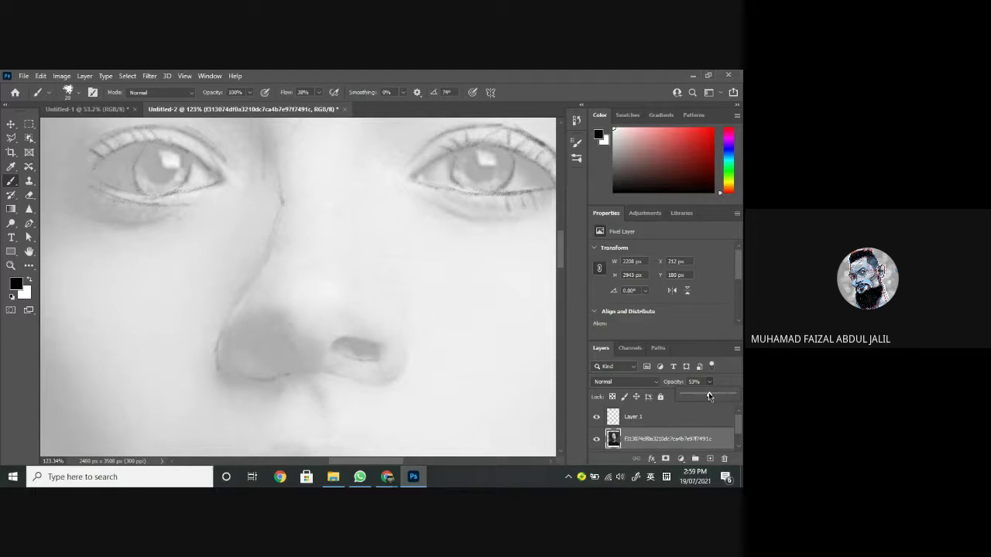
pyautogui.moveTo(708, 396); pyautogui.dragTo(712, 397)
pyautogui.click(630, 417)
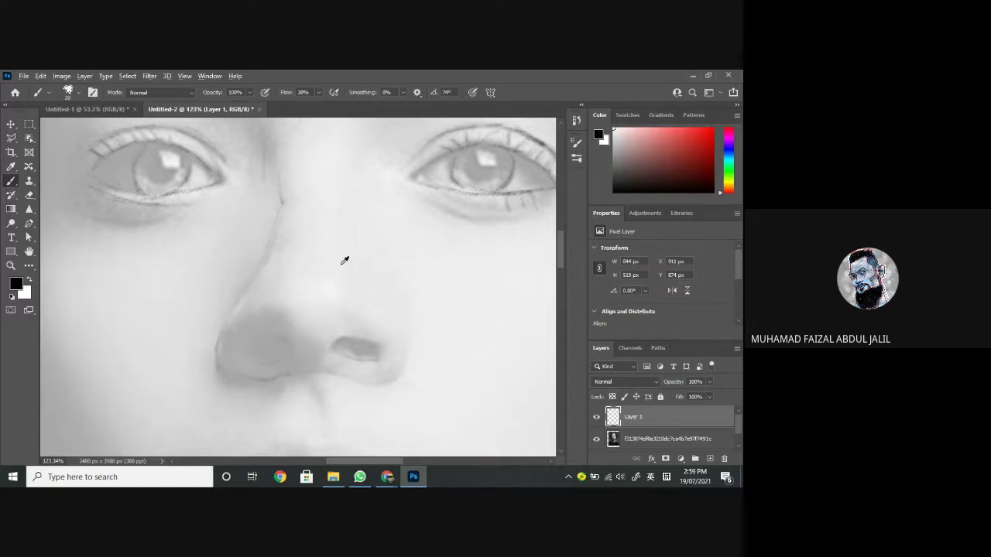
# Step: Try a pencil stroke down the bridge of the nose and undo it
pyautogui.scroll(-2, 343, 258)
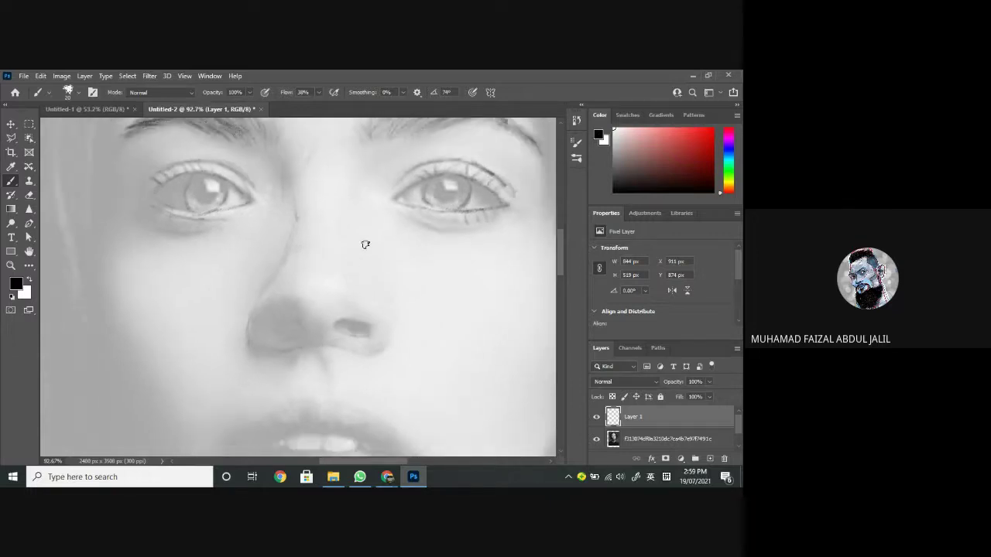
pyautogui.moveTo(365, 243); pyautogui.dragTo(367, 255)
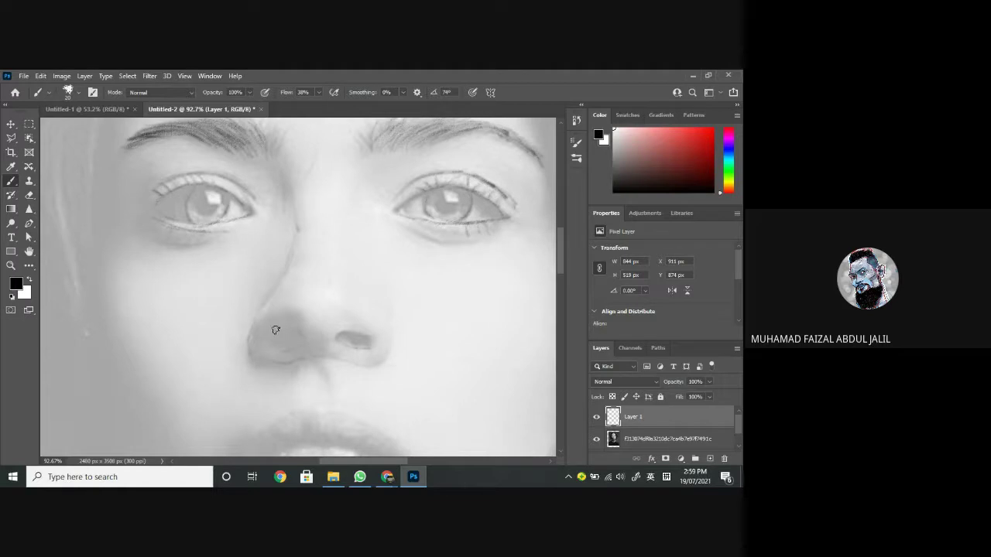
pyautogui.moveTo(279, 330)
pyautogui.mouseDown()
pyautogui.moveTo(268, 347)
pyautogui.moveTo(267, 334)
pyautogui.moveTo(280, 354)
pyautogui.mouseUp()
pyautogui.moveTo(330, 194); pyautogui.dragTo(320, 241)
pyautogui.hotkey('ctrl', 'z')
pyautogui.scroll(-3, 349, 198)
pyautogui.scroll(-2, 356, 178)
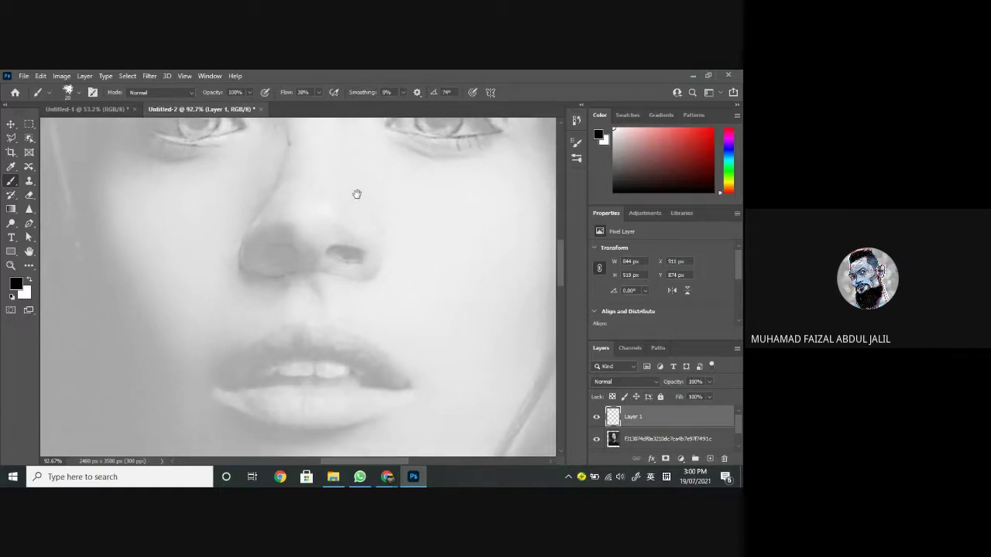
# Step: Shade the left-hand eye's pupil around its highlight, reducing the pencil brush size to 12 px for the finer strokes
pyautogui.moveTo(356, 191); pyautogui.dragTo(367, 230)
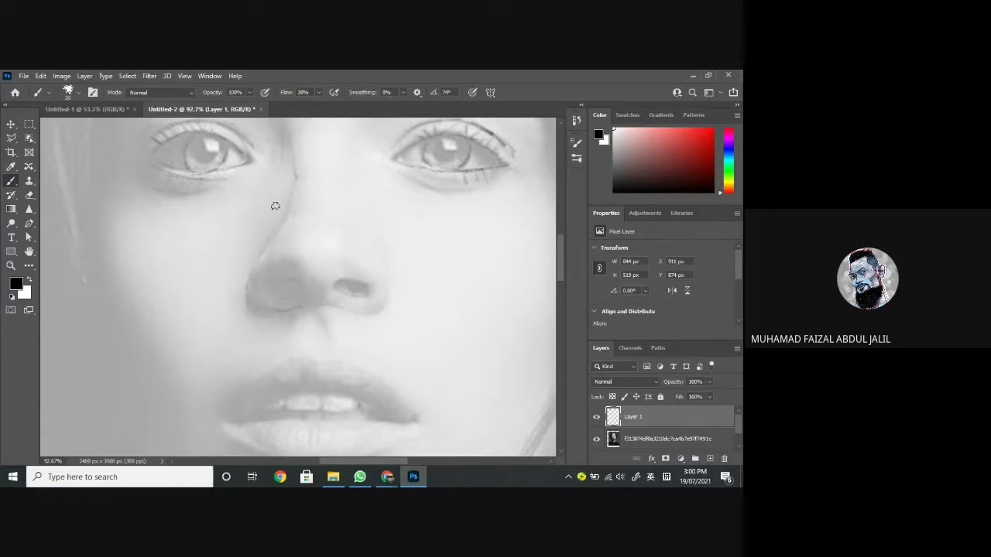
pyautogui.moveTo(280, 192); pyautogui.dragTo(304, 253)
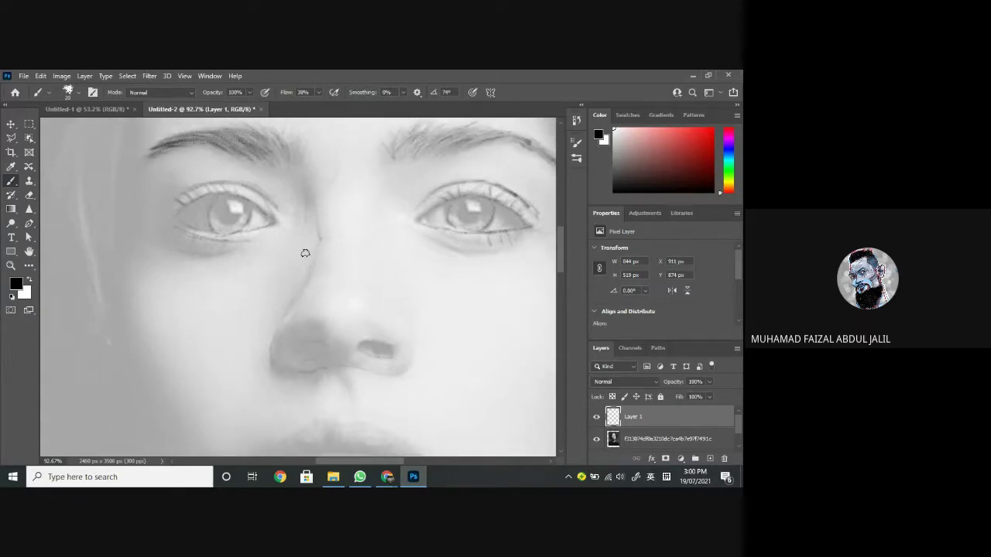
pyautogui.scroll(4, 305, 253)
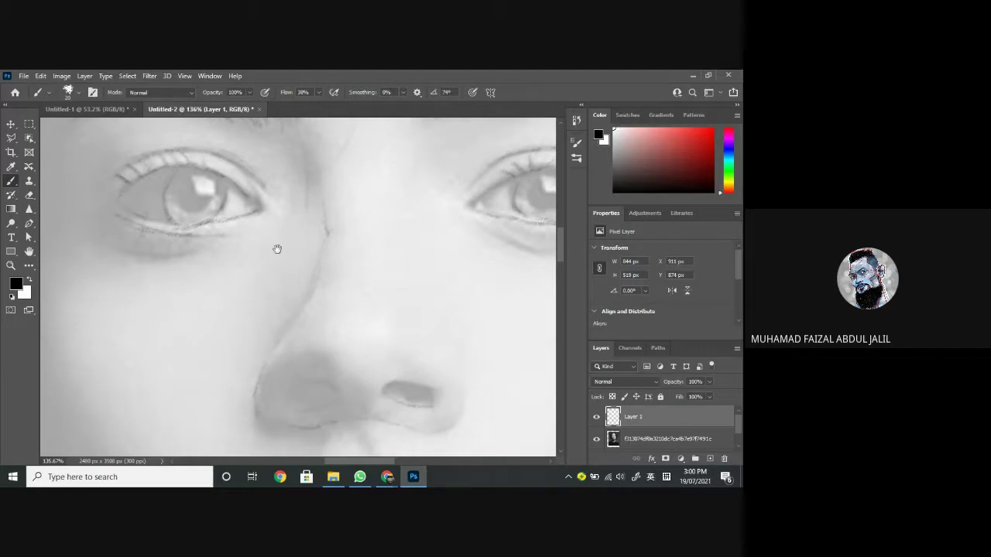
pyautogui.moveTo(277, 248); pyautogui.dragTo(360, 303)
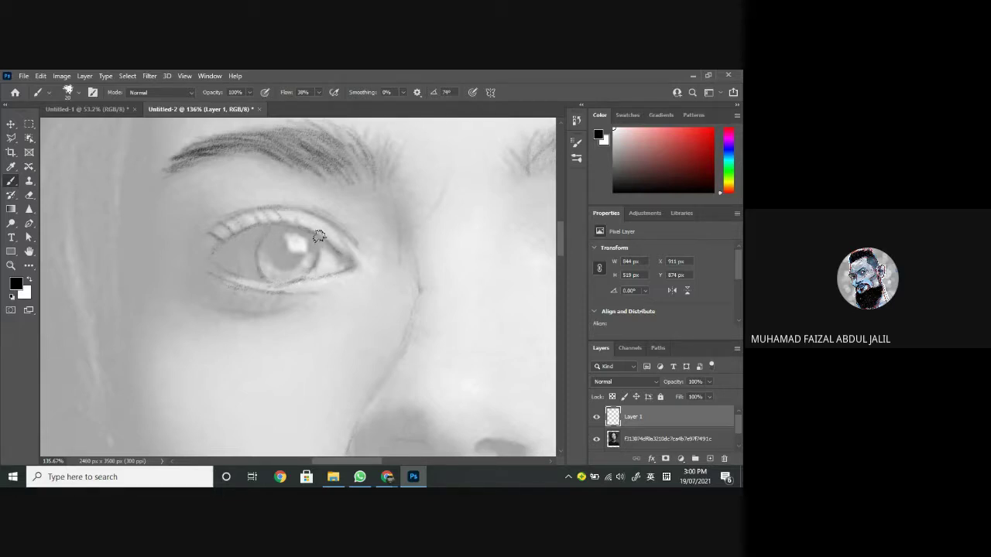
pyautogui.moveTo(318, 250)
pyautogui.mouseDown()
pyautogui.moveTo(308, 272)
pyautogui.moveTo(306, 253)
pyautogui.moveTo(288, 267)
pyautogui.moveTo(303, 257)
pyautogui.moveTo(288, 266)
pyautogui.moveTo(271, 258)
pyautogui.moveTo(267, 238)
pyautogui.moveTo(287, 264)
pyautogui.moveTo(312, 240)
pyautogui.moveTo(289, 266)
pyautogui.moveTo(276, 260)
pyautogui.moveTo(276, 234)
pyautogui.moveTo(278, 262)
pyautogui.moveTo(294, 264)
pyautogui.moveTo(311, 243)
pyautogui.moveTo(301, 259)
pyautogui.moveTo(276, 239)
pyautogui.mouseUp()
pyautogui.click(68, 92)
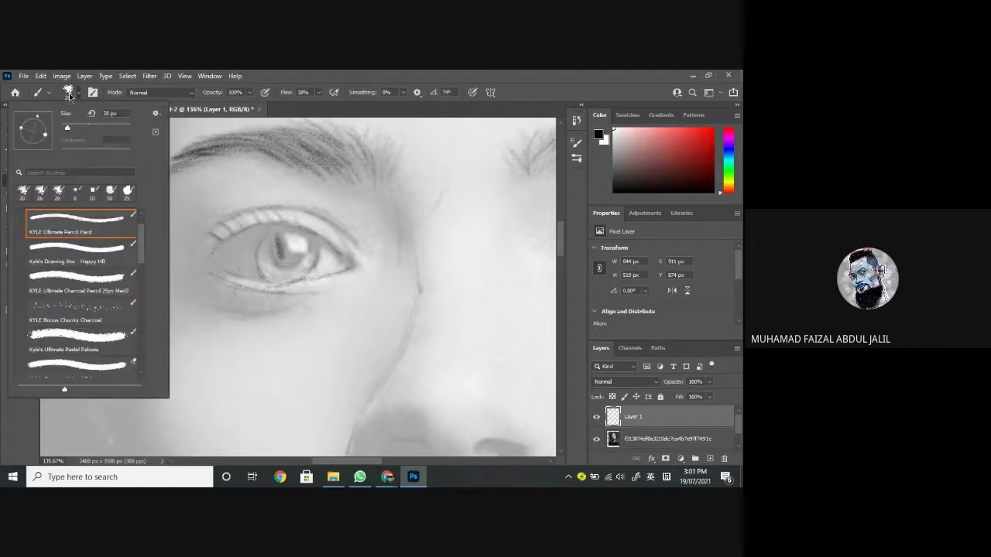
pyautogui.moveTo(69, 132); pyautogui.dragTo(66, 132)
pyautogui.click(197, 126)
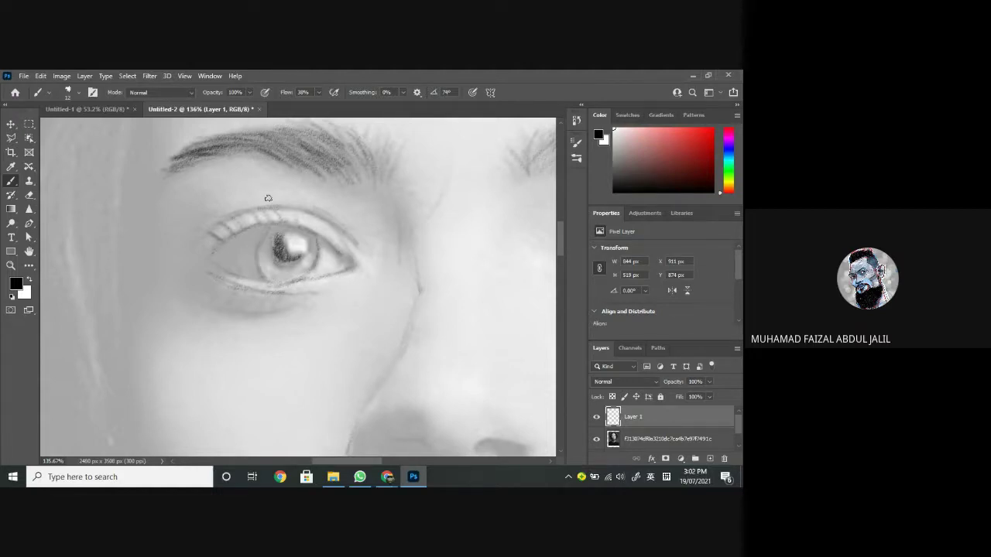
# Step: Shade the right-hand eye's pupil around its highlight with short, dense 12 px pencil strokes
pyautogui.moveTo(496, 303); pyautogui.dragTo(222, 299)
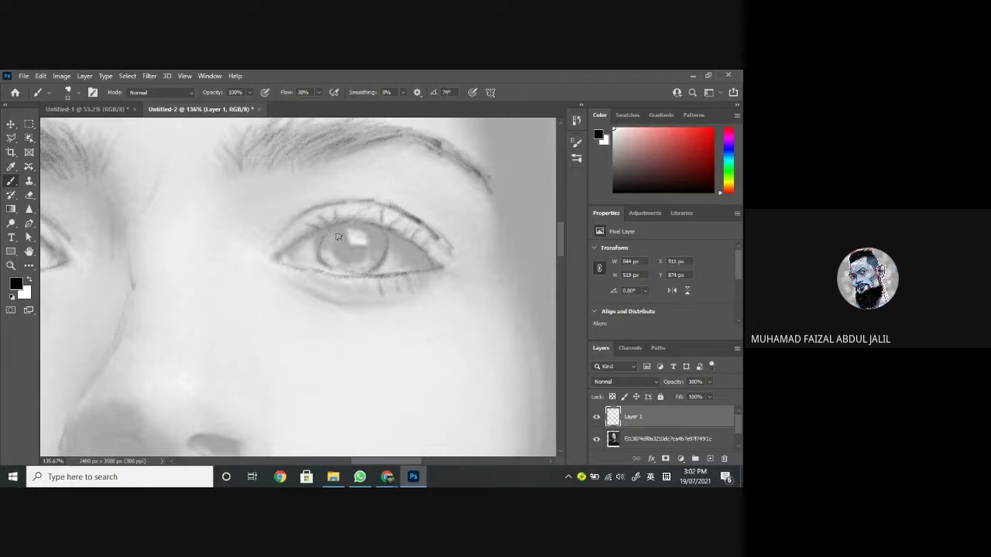
pyautogui.moveTo(336, 254)
pyautogui.mouseDown()
pyautogui.moveTo(352, 266)
pyautogui.moveTo(366, 250)
pyautogui.moveTo(348, 262)
pyautogui.moveTo(359, 260)
pyautogui.moveTo(340, 256)
pyautogui.moveTo(363, 255)
pyautogui.moveTo(341, 240)
pyautogui.mouseUp()
pyautogui.moveTo(339, 237); pyautogui.dragTo(343, 240)
pyautogui.moveTo(346, 255)
pyautogui.mouseDown()
pyautogui.moveTo(343, 236)
pyautogui.moveTo(344, 247)
pyautogui.mouseUp()
pyautogui.moveTo(350, 247)
pyautogui.mouseDown()
pyautogui.moveTo(340, 241)
pyautogui.moveTo(345, 257)
pyautogui.mouseUp()
pyautogui.moveTo(338, 244); pyautogui.dragTo(361, 256)
# Step: Check the shaded eyes against the photo layer at 100% opacity, fade the photo to 58% and reselect Layer 1
pyautogui.scroll(-5, 360, 197)
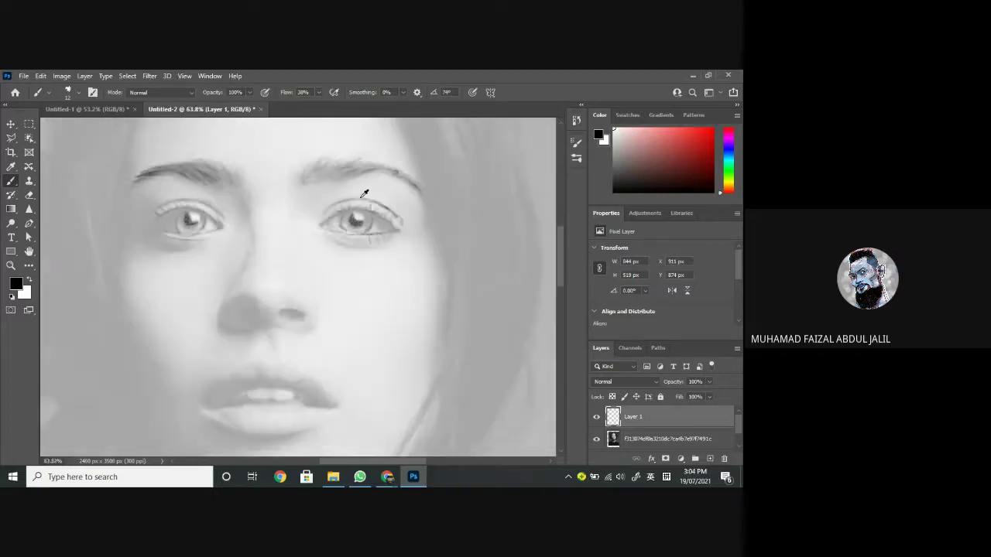
pyautogui.scroll(-1, 364, 193)
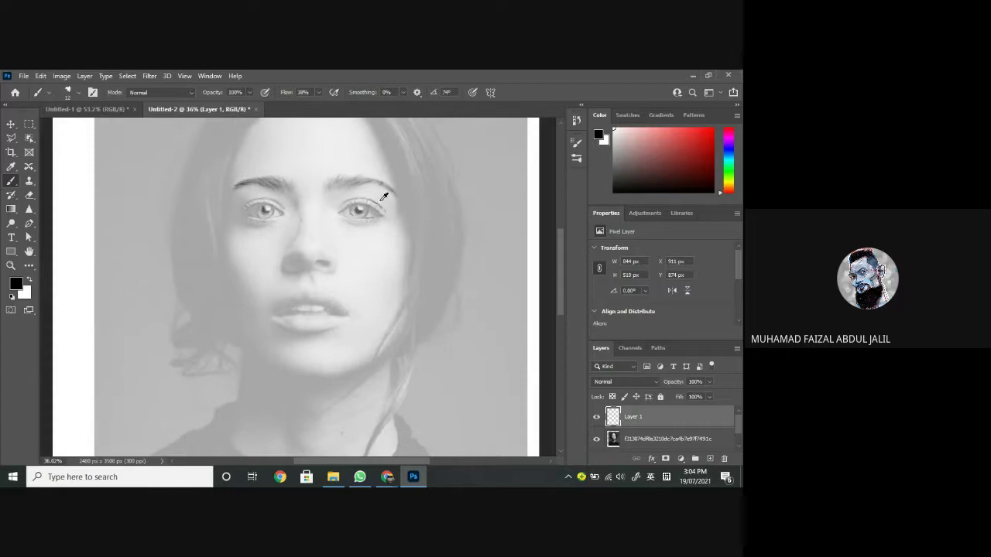
pyautogui.scroll(2, 383, 197)
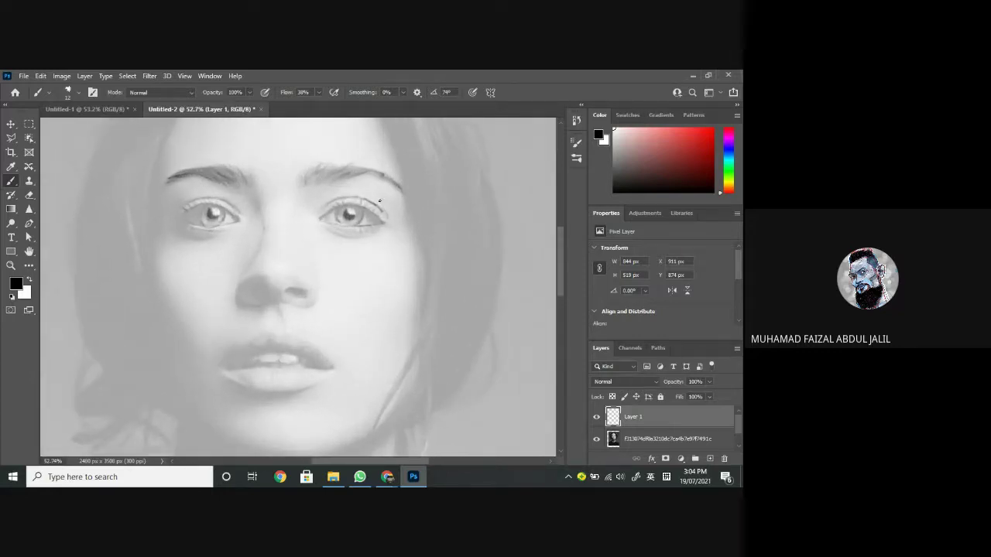
pyautogui.moveTo(313, 166); pyautogui.dragTo(401, 204)
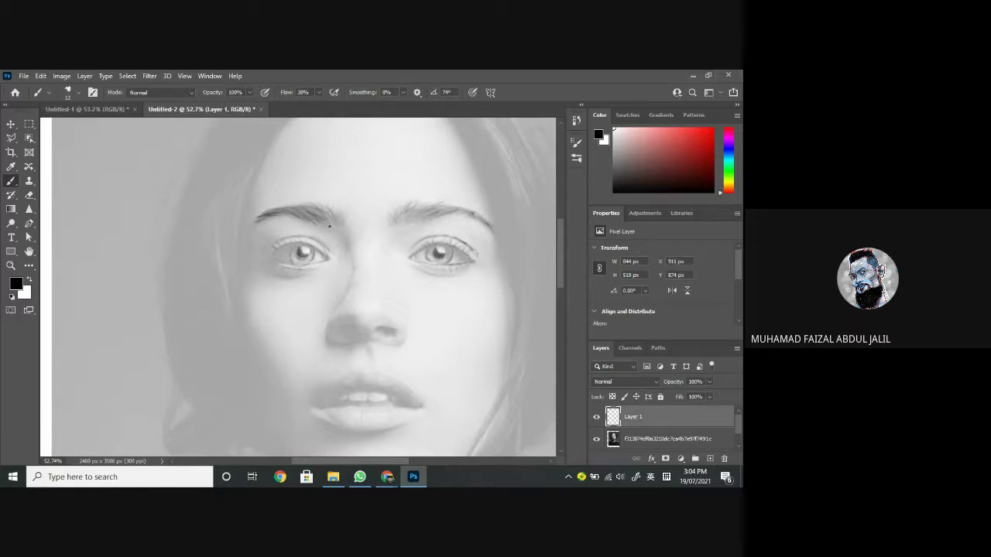
pyautogui.scroll(3, 335, 246)
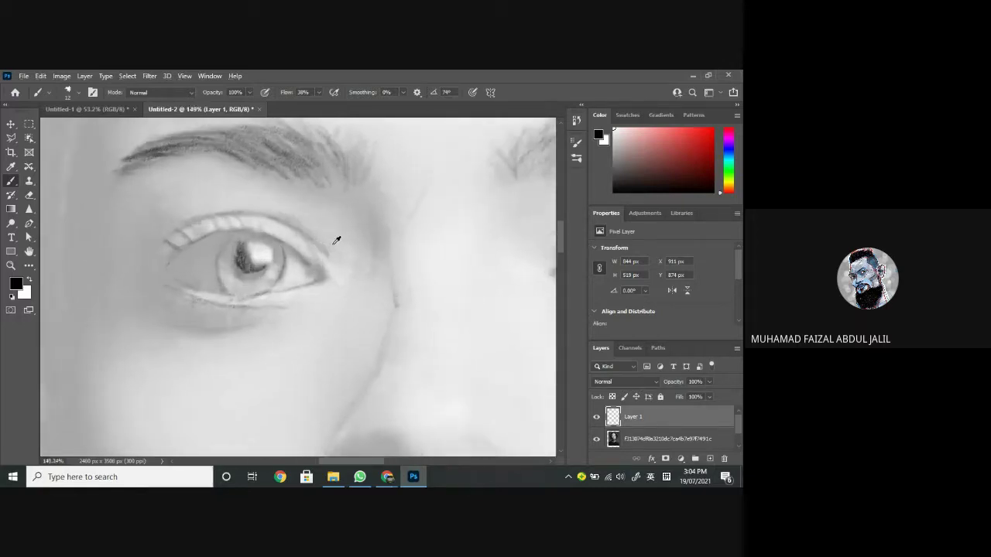
pyautogui.click(650, 442)
pyautogui.click(708, 384)
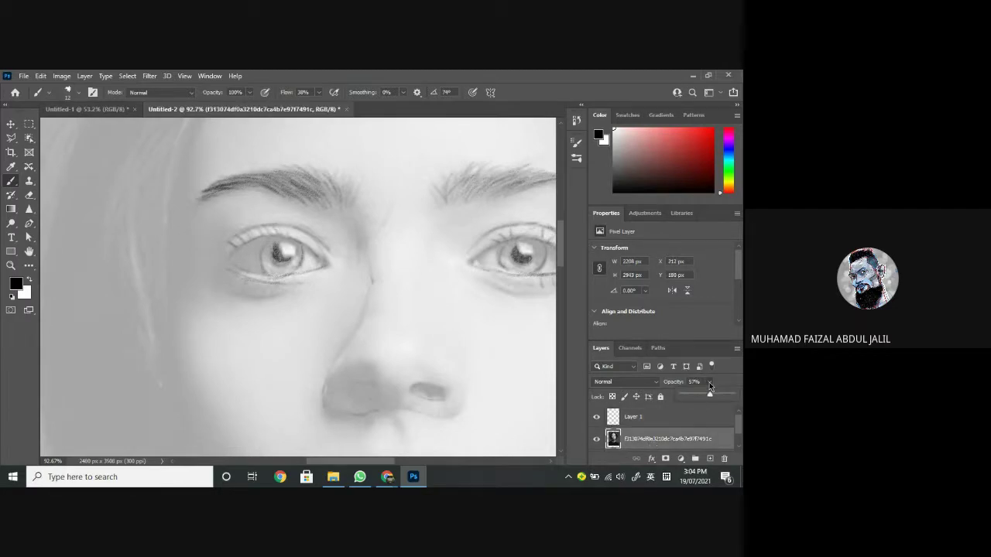
pyautogui.moveTo(711, 396); pyautogui.dragTo(741, 397)
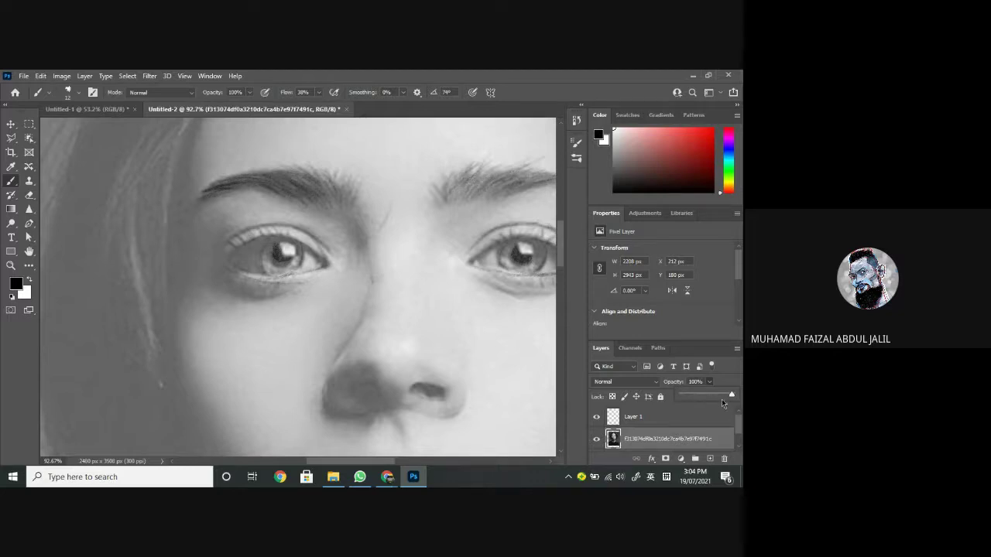
pyautogui.moveTo(724, 396); pyautogui.dragTo(710, 399)
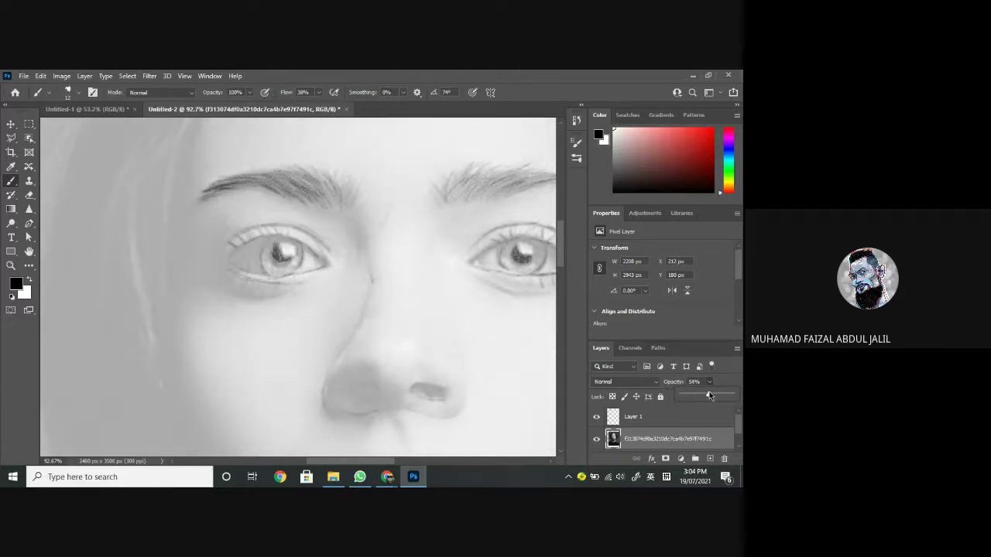
pyautogui.moveTo(710, 396); pyautogui.dragTo(710, 392)
pyautogui.click(654, 417)
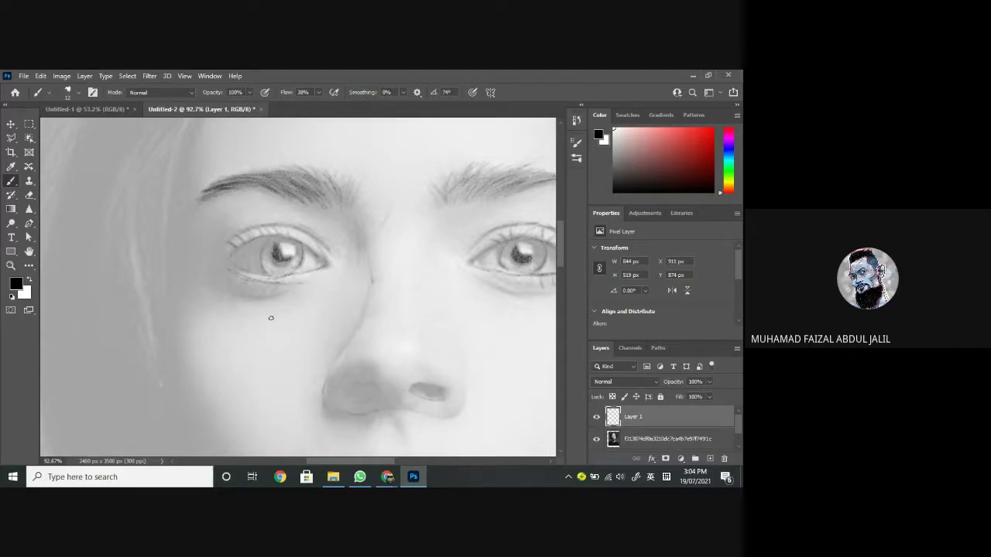
# Step: Darken the left-hand eye's pupil and add shading strokes to the surrounding iris
pyautogui.scroll(5, 271, 318)
pyautogui.moveTo(348, 285); pyautogui.dragTo(351, 319)
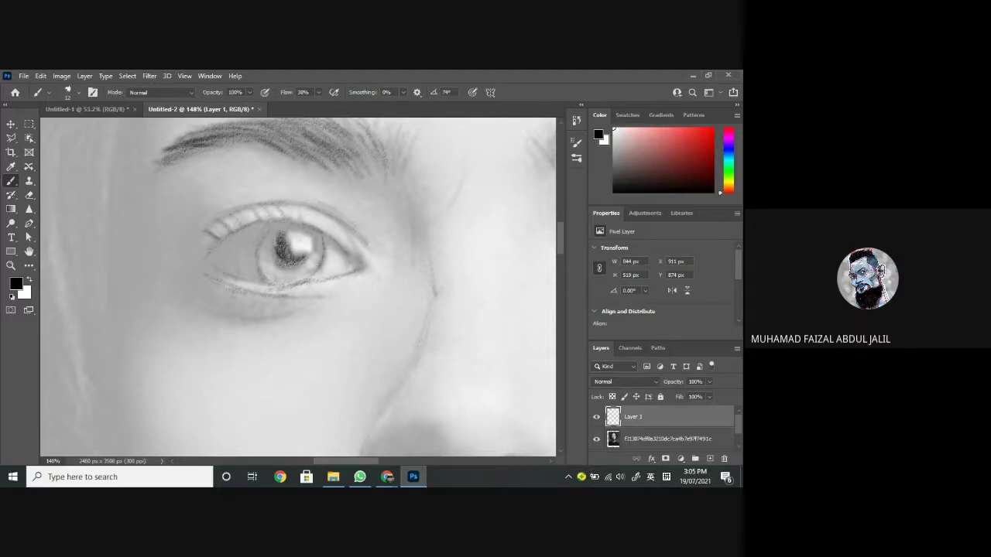
pyautogui.moveTo(288, 261)
pyautogui.mouseDown()
pyautogui.moveTo(305, 256)
pyautogui.moveTo(295, 261)
pyautogui.mouseUp()
pyautogui.moveTo(272, 254); pyautogui.dragTo(291, 262)
# Step: Review the whole face and eyes with the photo layer at 100% opacity, fade it to about 55% and reselect Layer 1
pyautogui.scroll(-6, 281, 236)
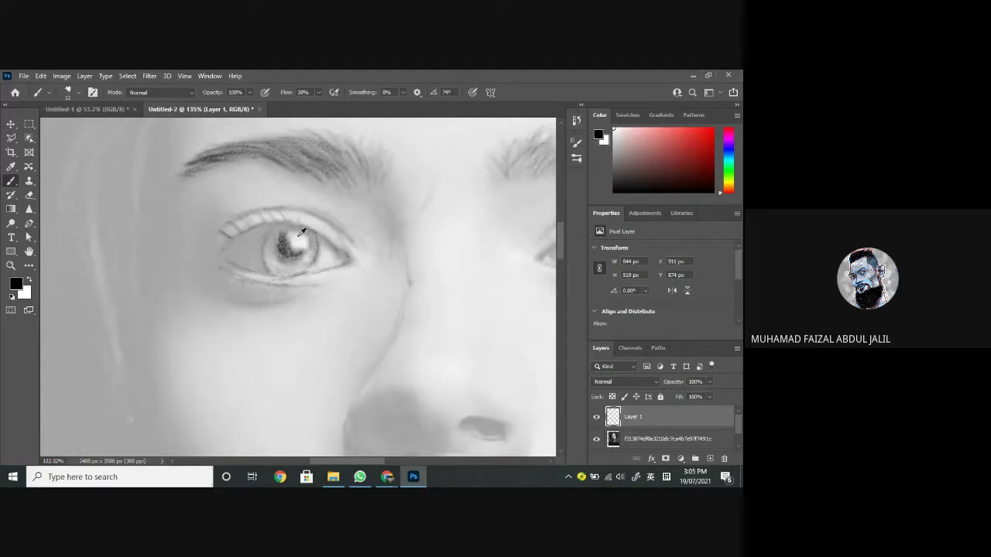
pyautogui.moveTo(459, 308)
pyautogui.mouseDown()
pyautogui.moveTo(427, 281)
pyautogui.moveTo(379, 289)
pyautogui.mouseUp()
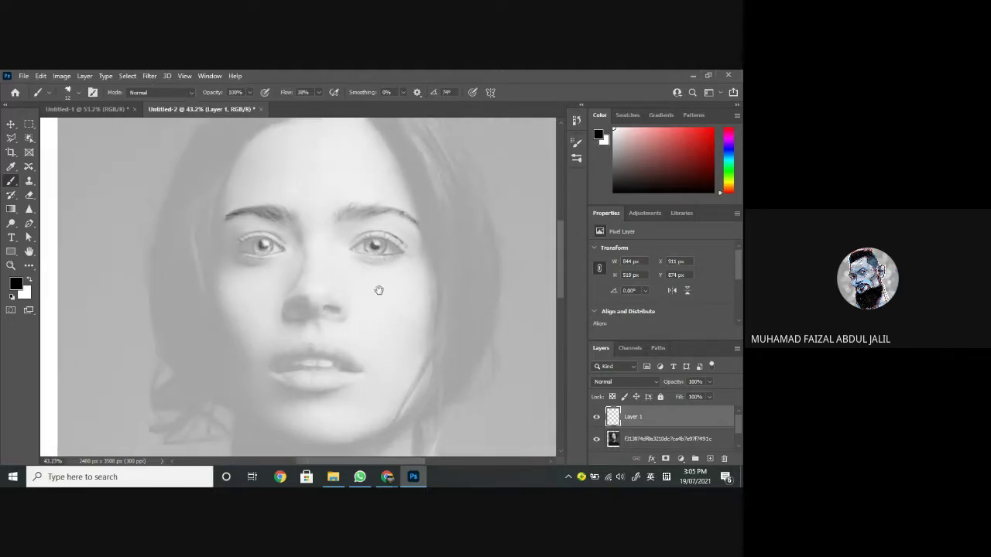
pyautogui.click(678, 440)
pyautogui.click(709, 385)
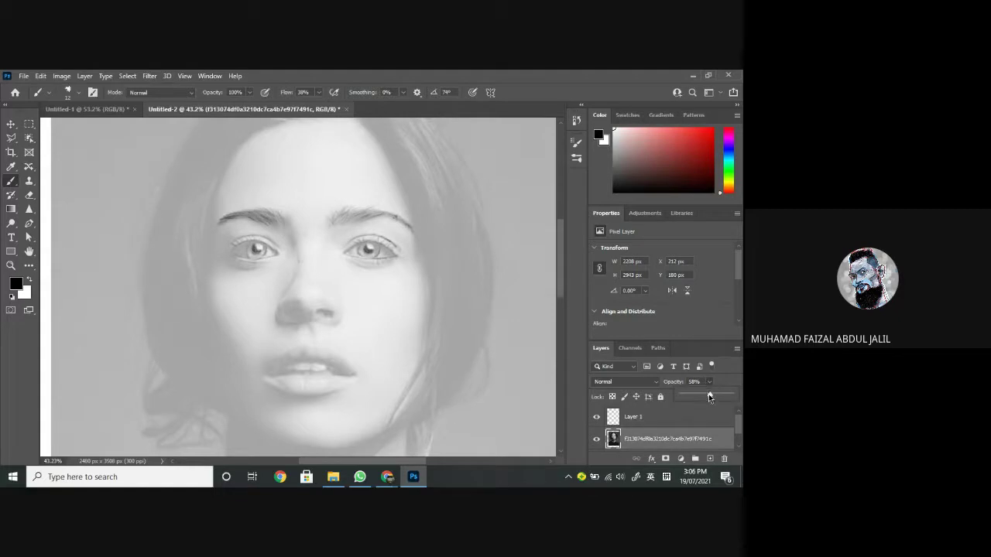
pyautogui.moveTo(709, 396); pyautogui.dragTo(741, 398)
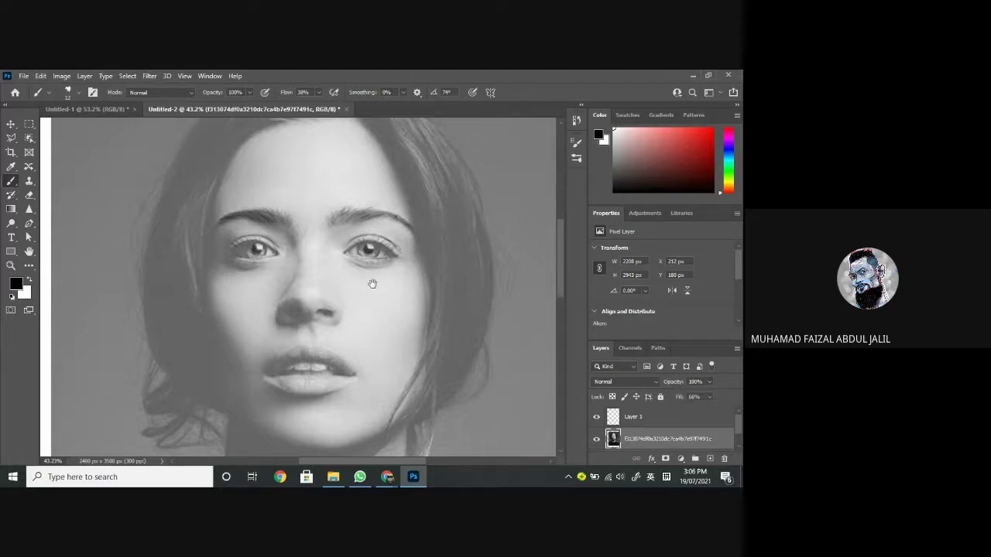
pyautogui.moveTo(369, 281); pyautogui.dragTo(387, 300)
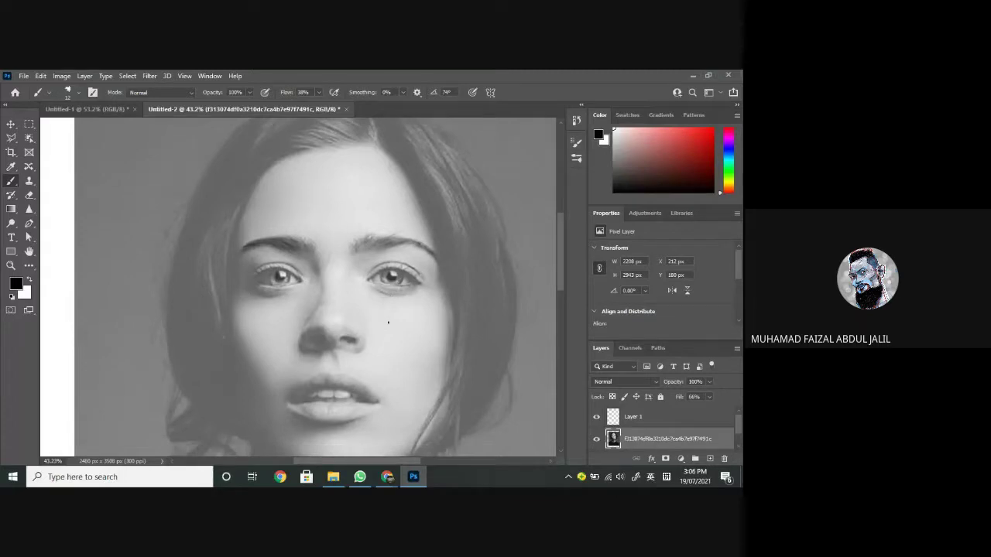
pyautogui.scroll(5, 384, 318)
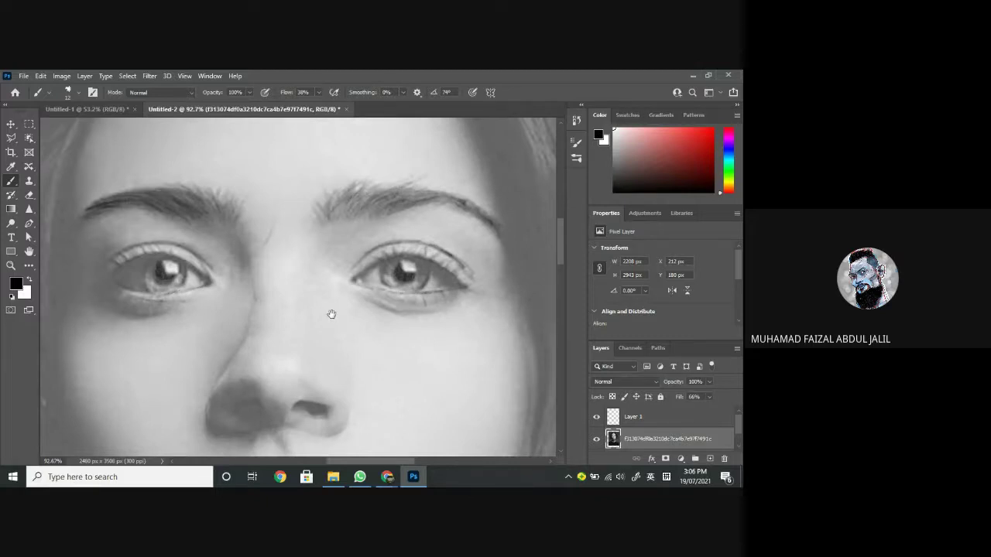
pyautogui.moveTo(332, 314); pyautogui.dragTo(383, 323)
pyautogui.click(709, 382)
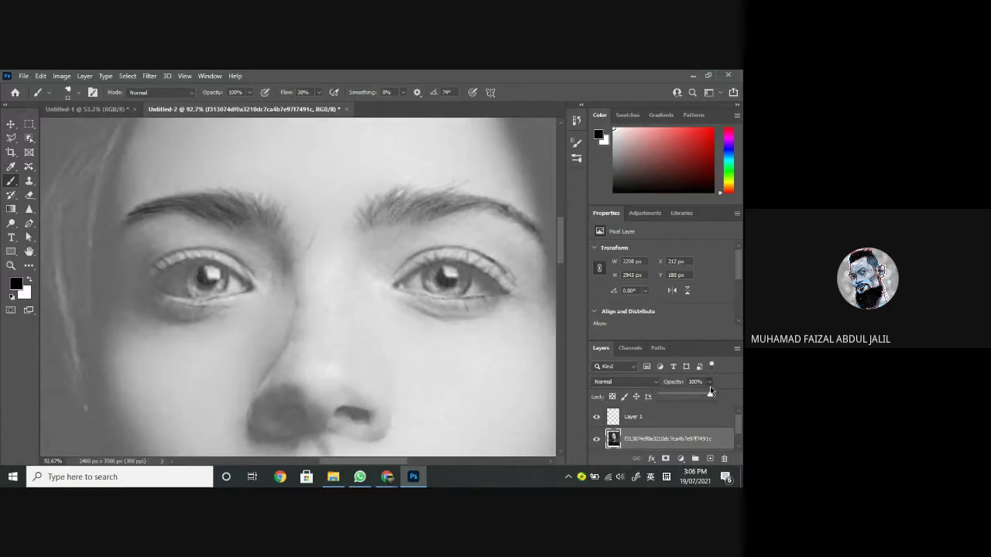
pyautogui.moveTo(710, 396); pyautogui.dragTo(687, 396)
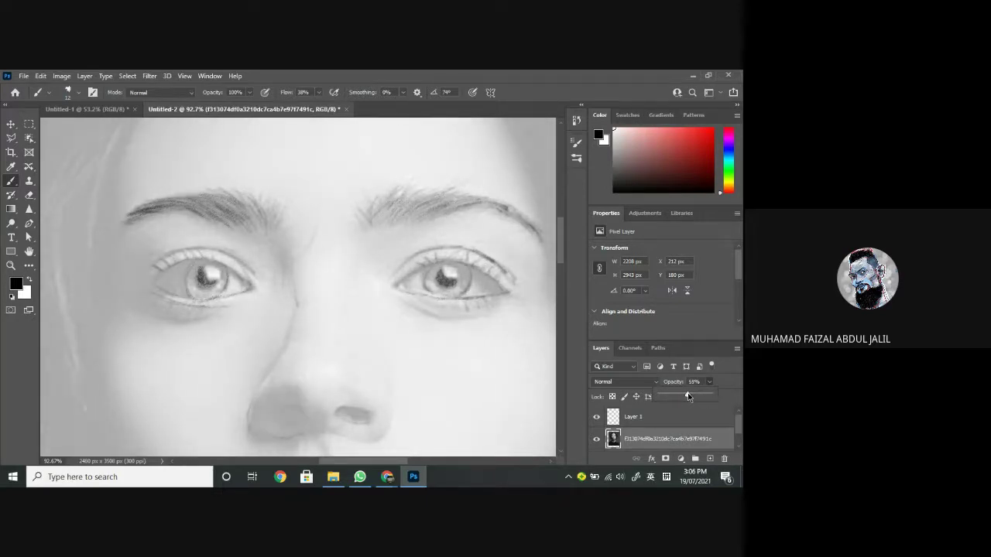
pyautogui.click(654, 417)
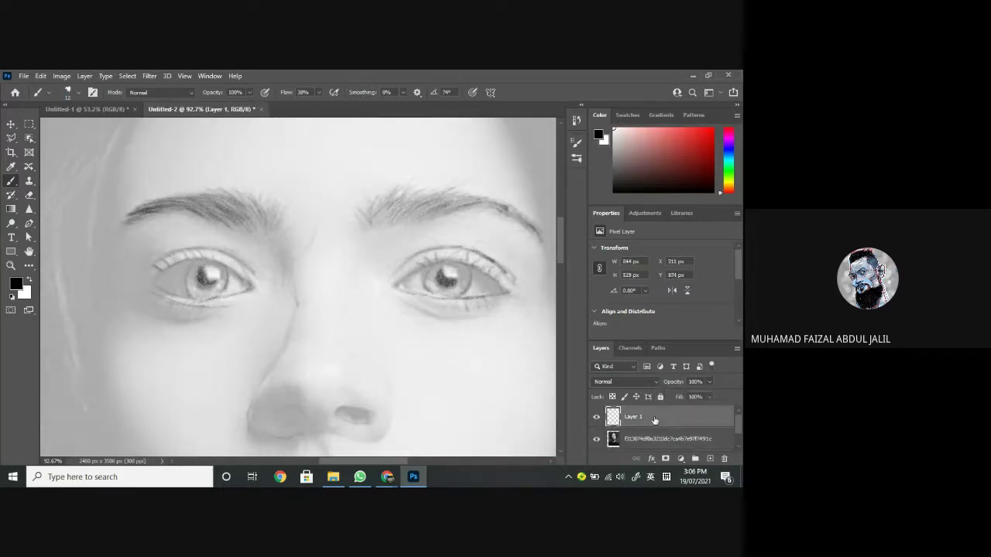
# Step: Dab a black dot between the eyebrows on Layer 1 and raise the photo layer's opacity to 100%
pyautogui.scroll(2, 349, 290)
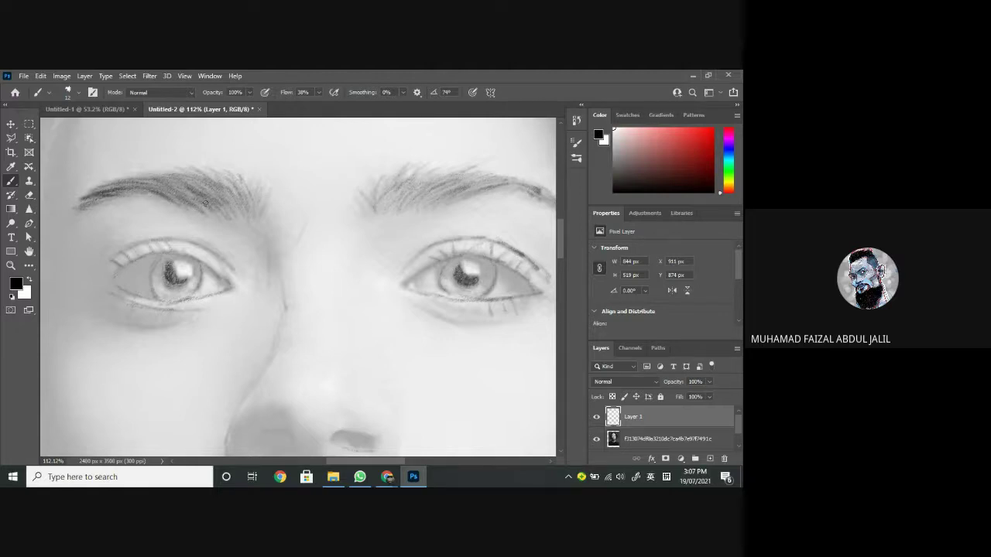
pyautogui.click(336, 189)
pyautogui.click(697, 439)
pyautogui.click(708, 381)
pyautogui.click(708, 392)
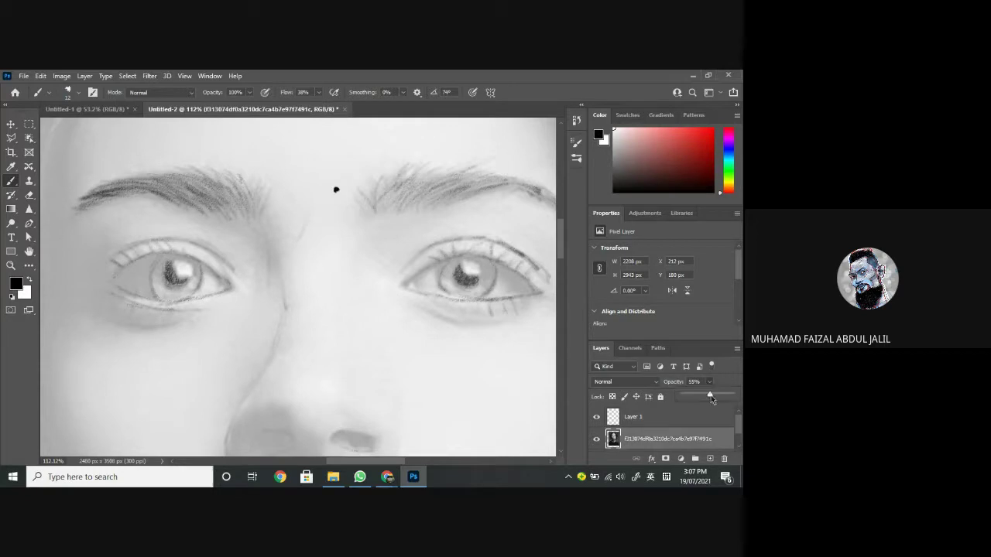
pyautogui.moveTo(710, 396); pyautogui.dragTo(741, 398)
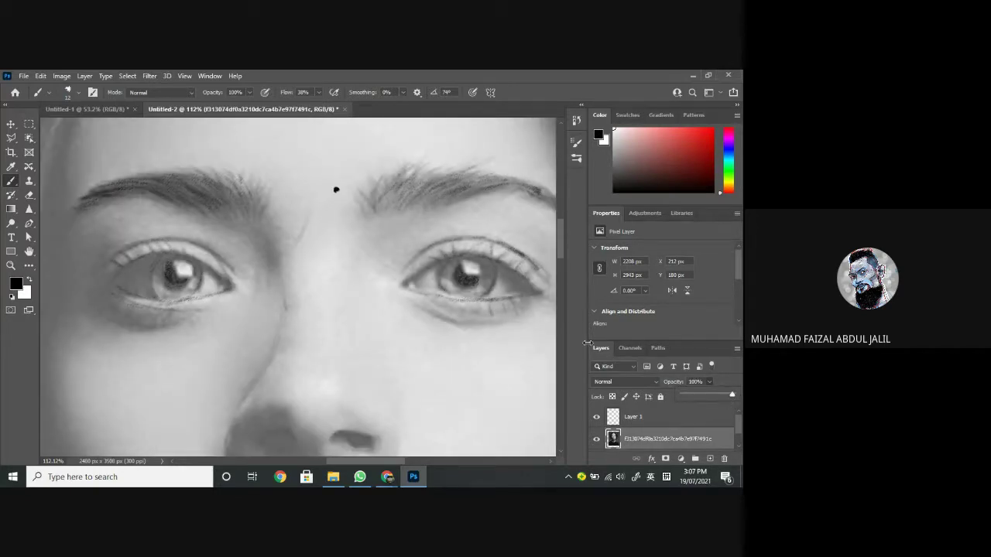
# Step: Examine the nose and lips in the full-strength photo, fade the photo layer to 55% opacity and frame the mouth
pyautogui.scroll(-4, 466, 311)
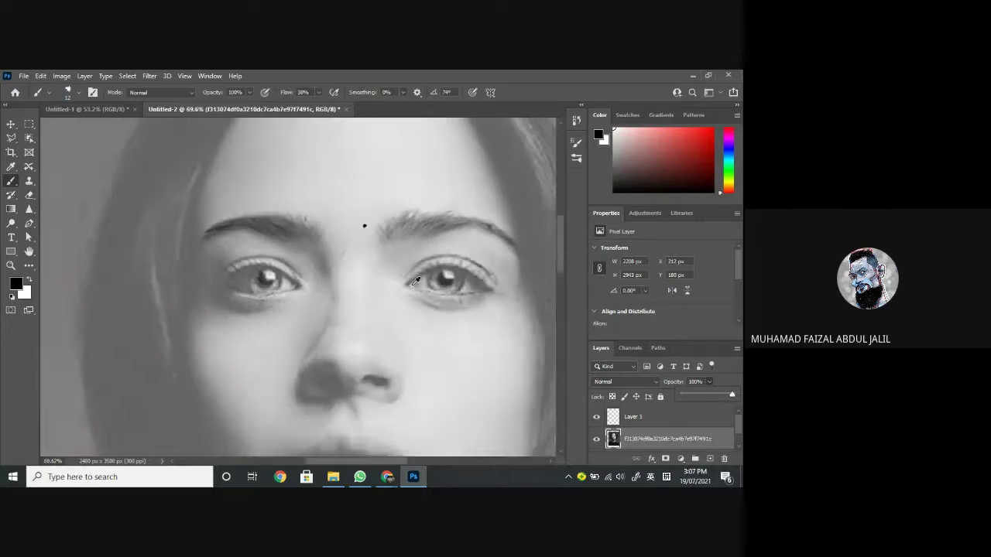
pyautogui.moveTo(466, 310)
pyautogui.mouseDown()
pyautogui.moveTo(444, 296)
pyautogui.moveTo(438, 311)
pyautogui.moveTo(445, 321)
pyautogui.moveTo(440, 263)
pyautogui.mouseUp()
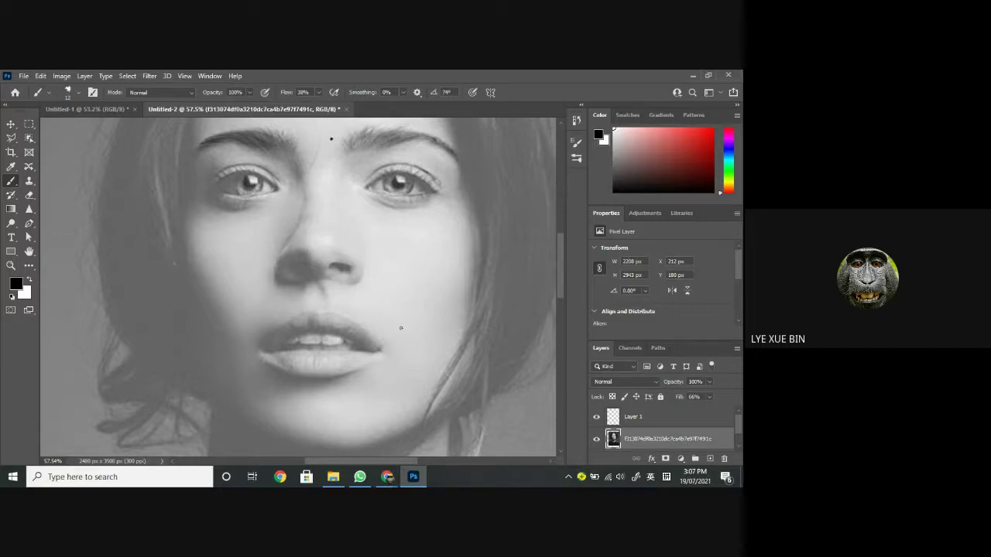
pyautogui.moveTo(400, 328); pyautogui.dragTo(399, 252)
pyautogui.click(709, 382)
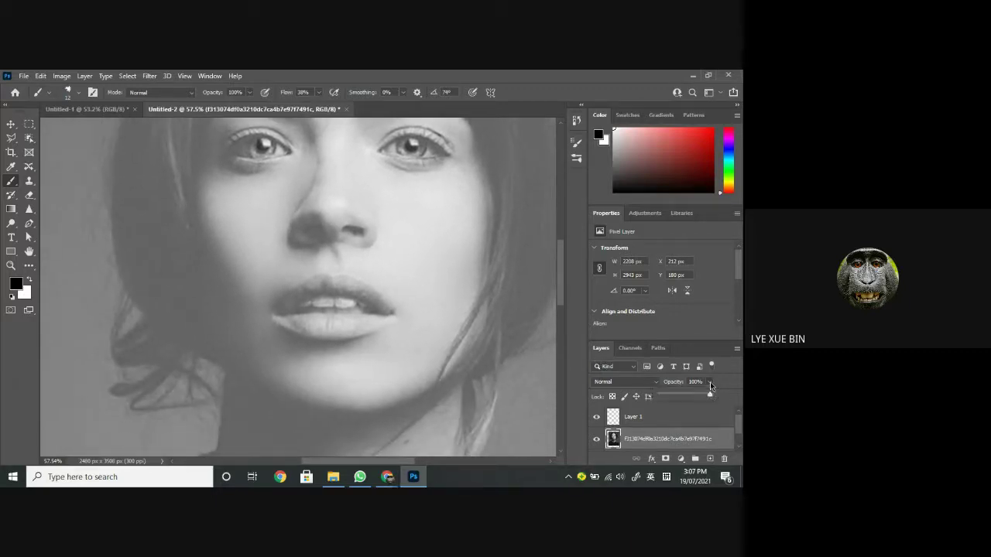
pyautogui.moveTo(710, 394); pyautogui.dragTo(686, 396)
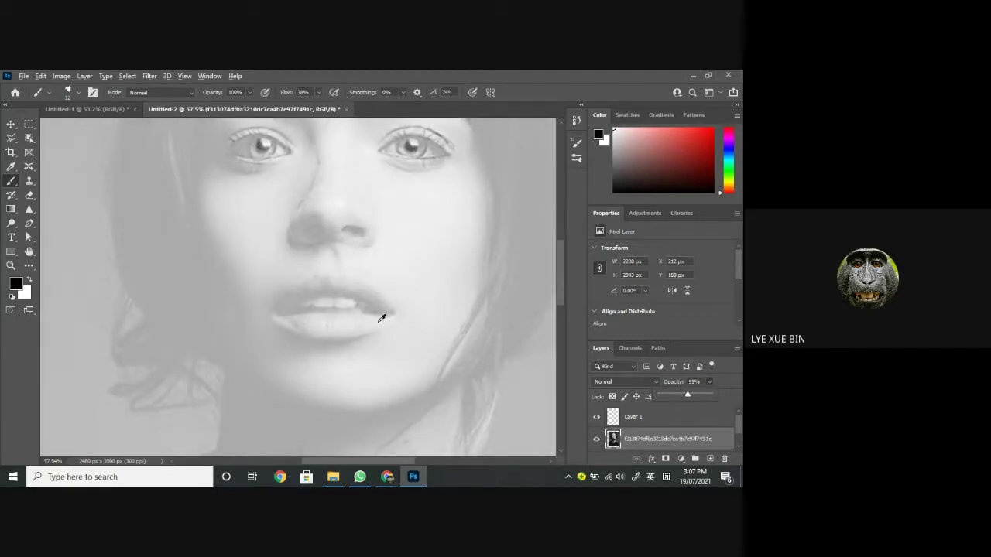
pyautogui.scroll(5, 349, 306)
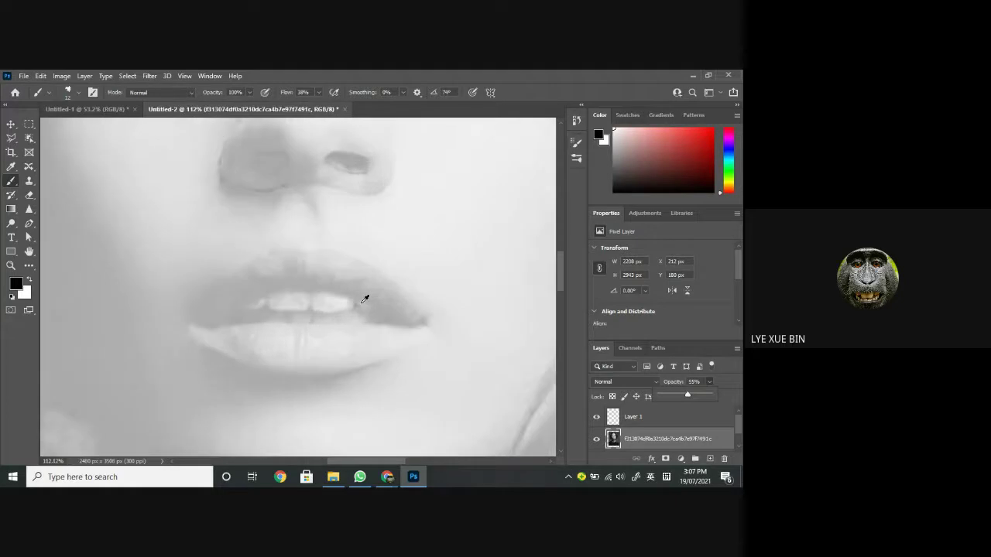
pyautogui.moveTo(357, 303); pyautogui.dragTo(353, 284)
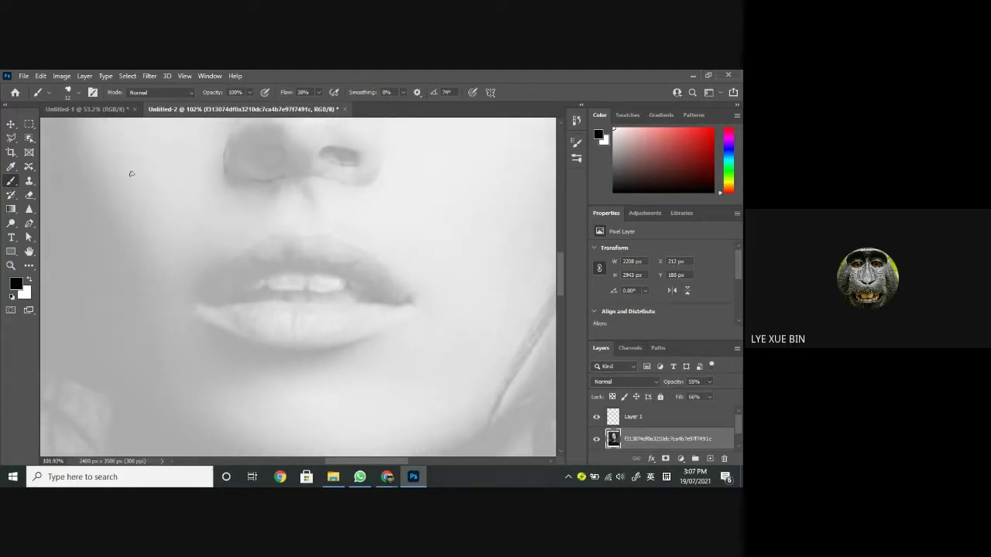
# Step: Increase the KYLE Ultimate Pencil Hard brush size to 20 px
pyautogui.click(78, 94)
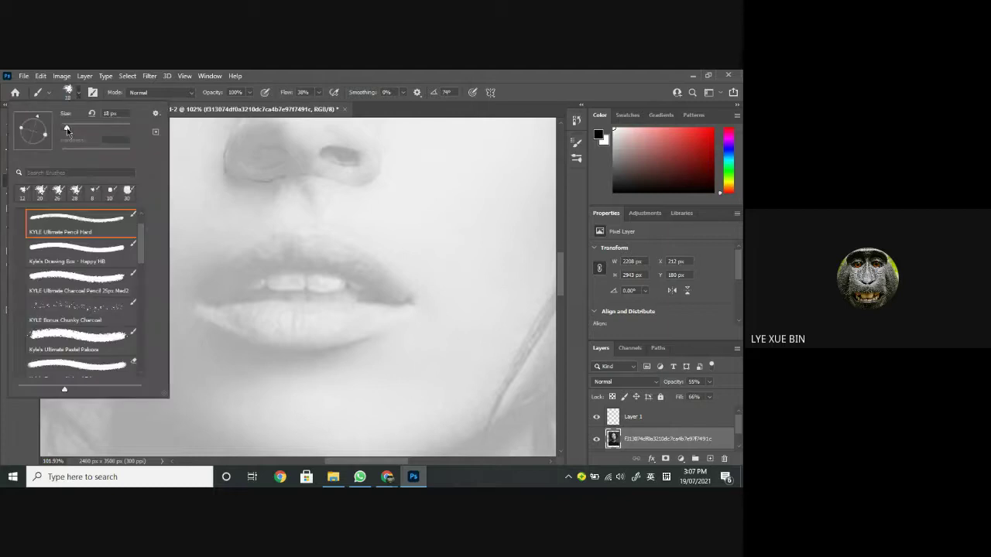
pyautogui.click(68, 130)
pyautogui.moveTo(68, 130); pyautogui.dragTo(70, 128)
pyautogui.click(69, 131)
pyautogui.click(80, 92)
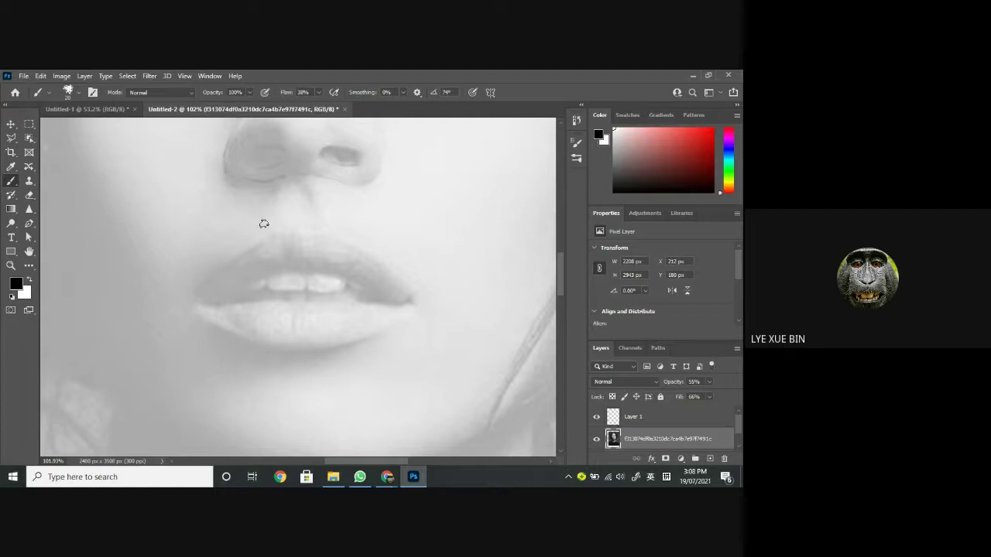
# Step: Outline the upper and lower lips on Layer 1 with pencil strokes following the photo
pyautogui.click(642, 417)
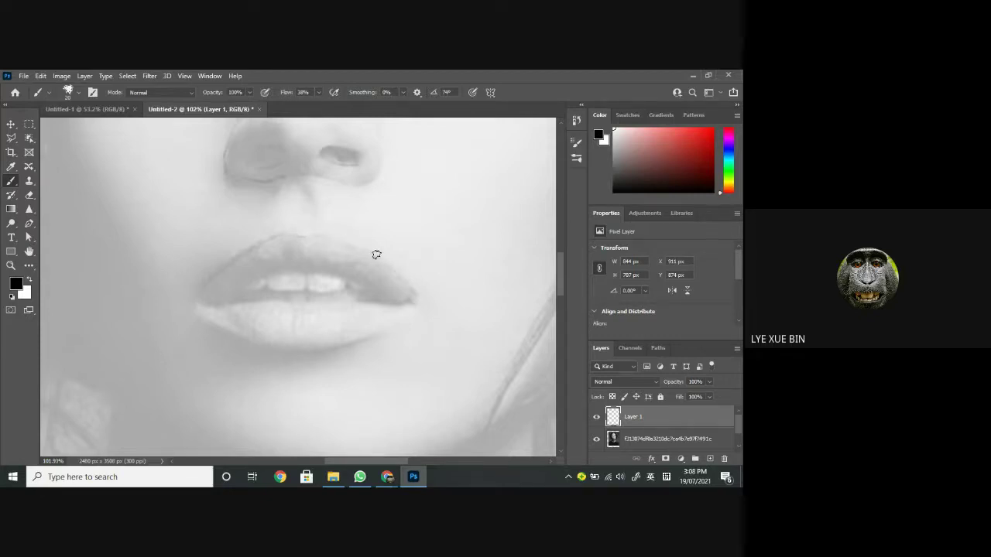
pyautogui.moveTo(343, 245); pyautogui.dragTo(400, 279)
pyautogui.moveTo(402, 281); pyautogui.dragTo(413, 304)
pyautogui.moveTo(394, 317)
pyautogui.mouseDown()
pyautogui.moveTo(327, 343)
pyautogui.moveTo(358, 336)
pyautogui.moveTo(308, 332)
pyautogui.mouseUp()
pyautogui.moveTo(211, 306); pyautogui.dragTo(252, 328)
pyautogui.moveTo(243, 338)
pyautogui.mouseDown()
pyautogui.moveTo(305, 352)
pyautogui.moveTo(275, 347)
pyautogui.moveTo(337, 347)
pyautogui.moveTo(262, 349)
pyautogui.moveTo(377, 333)
pyautogui.mouseUp()
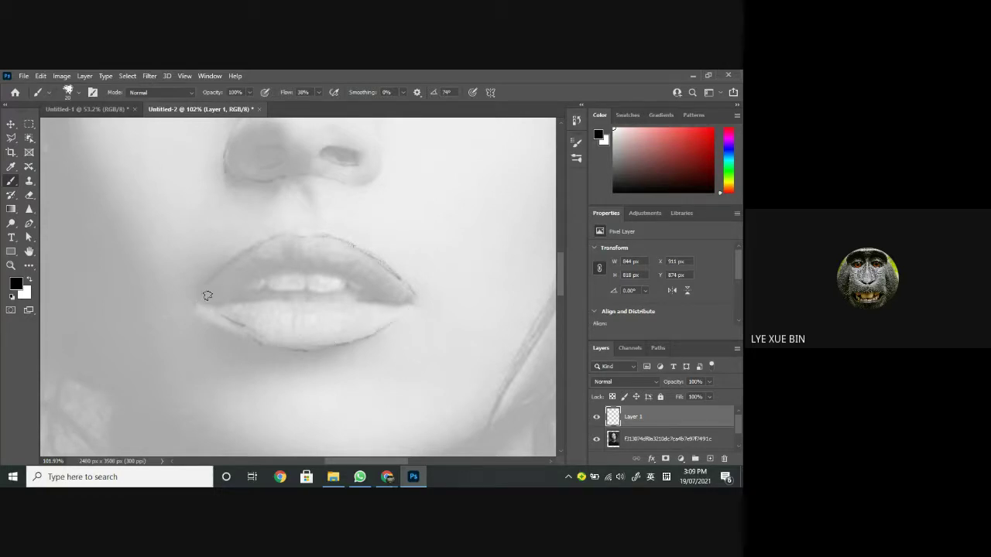
# Step: Check the lip outline against the photo layer at 100% opacity, fade the photo to 53% and reselect Layer 1
pyautogui.scroll(-3, 207, 296)
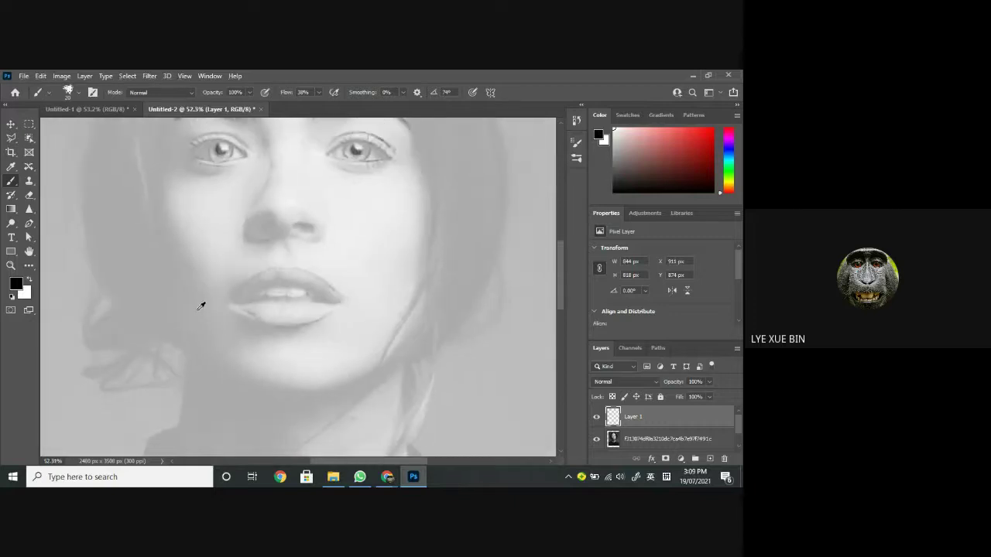
pyautogui.click(676, 438)
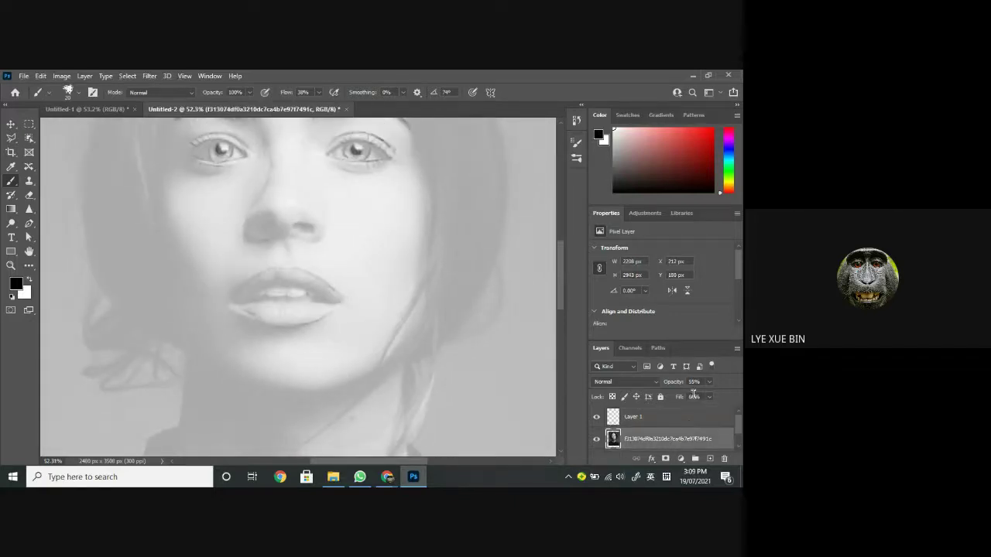
pyautogui.click(709, 382)
pyautogui.moveTo(711, 396); pyautogui.dragTo(742, 397)
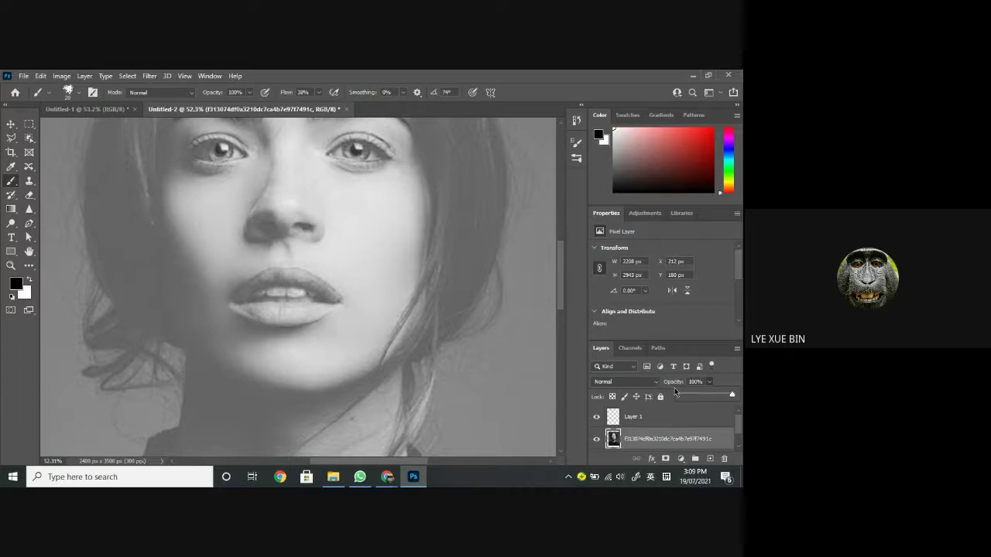
pyautogui.moveTo(730, 396); pyautogui.dragTo(711, 396)
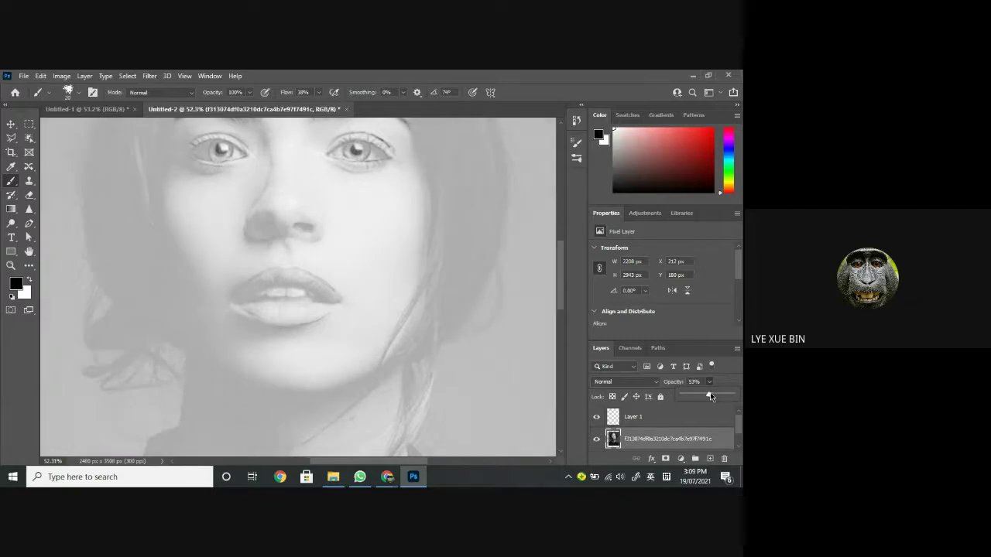
pyautogui.click(664, 418)
# Step: Add vertical crease strokes inside the lower lip and strengthen its bottom contour
pyautogui.scroll(3, 281, 337)
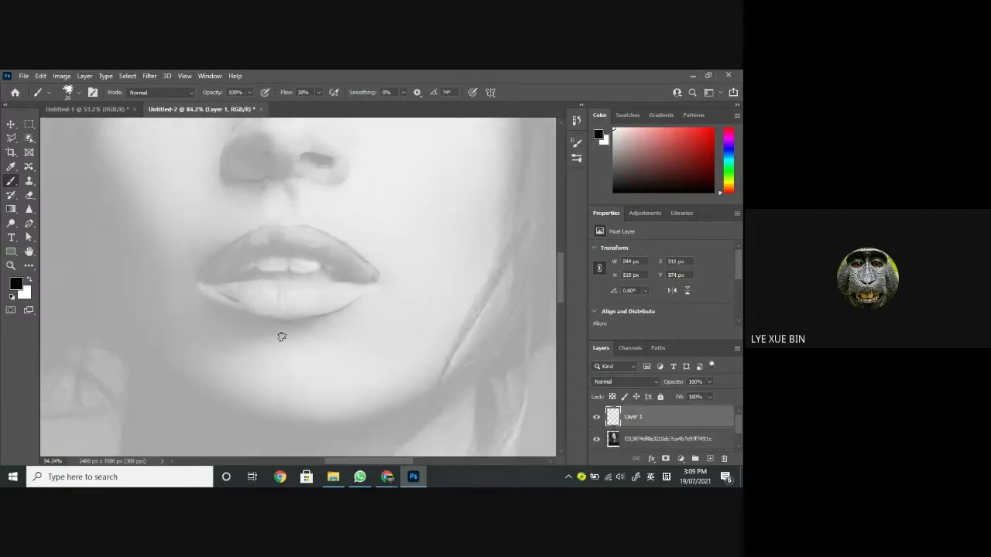
pyautogui.scroll(1, 281, 337)
pyautogui.moveTo(288, 322); pyautogui.dragTo(315, 335)
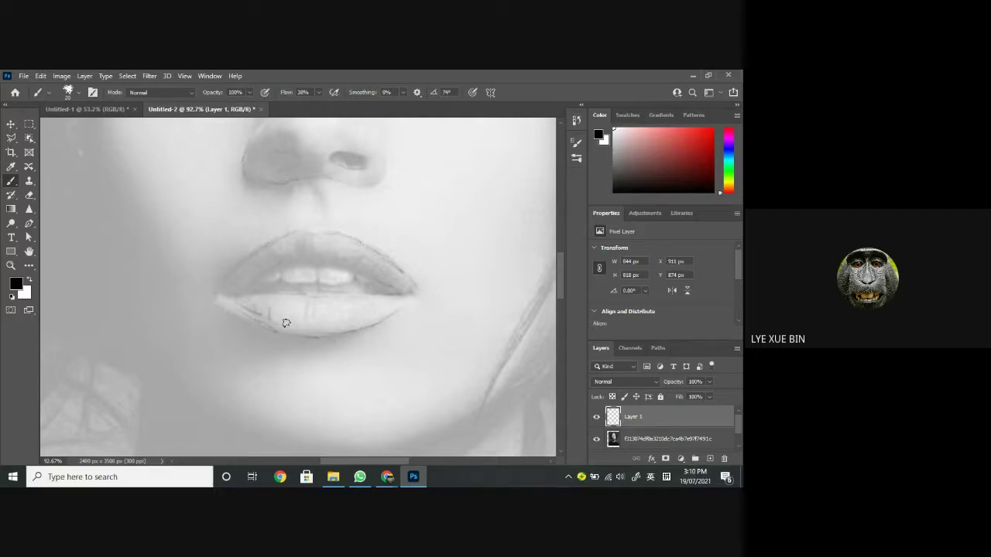
pyautogui.moveTo(306, 301); pyautogui.dragTo(303, 324)
pyautogui.moveTo(307, 337)
pyautogui.mouseDown()
pyautogui.moveTo(273, 327)
pyautogui.moveTo(314, 335)
pyautogui.moveTo(304, 333)
pyautogui.moveTo(391, 311)
pyautogui.mouseUp()
# Step: Review the whole face with the sketched lips against the photo layer at 100% opacity
pyautogui.scroll(-3, 332, 255)
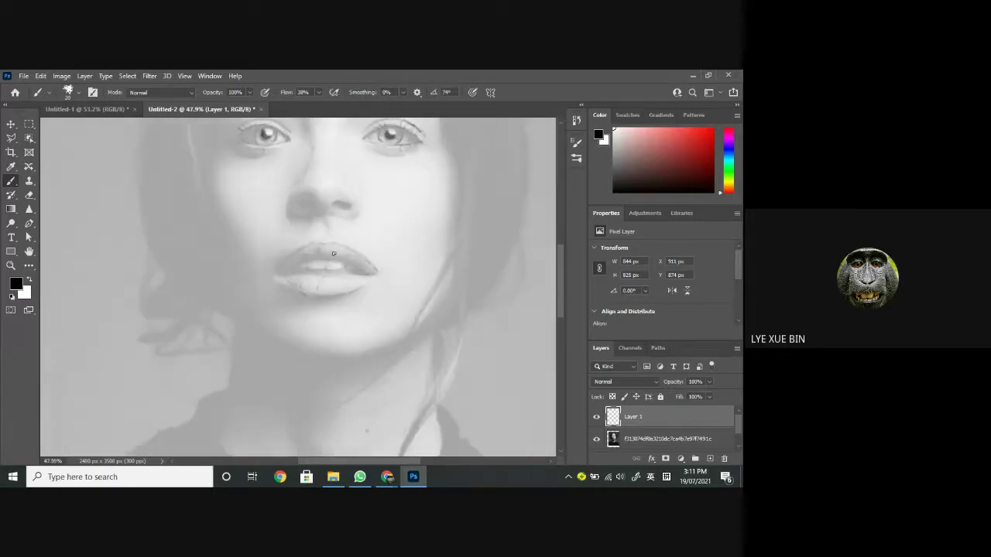
pyautogui.moveTo(403, 236); pyautogui.dragTo(397, 313)
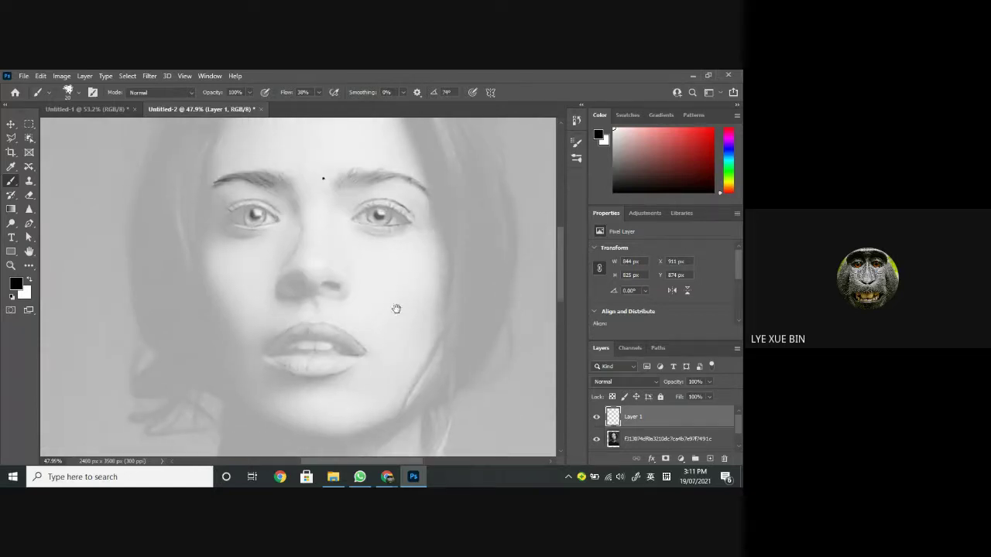
pyautogui.click(664, 439)
pyautogui.click(708, 381)
pyautogui.moveTo(711, 394); pyautogui.dragTo(724, 398)
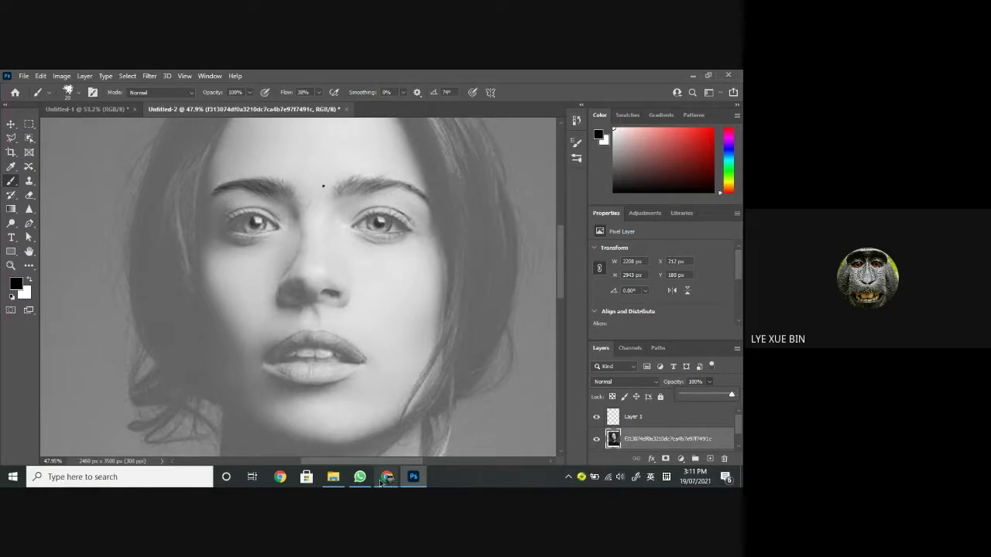
# Step: Switch to the Google Meet call, toggle the microphone, return to Photoshop and dismiss the presenting notification
pyautogui.moveTo(391, 475)
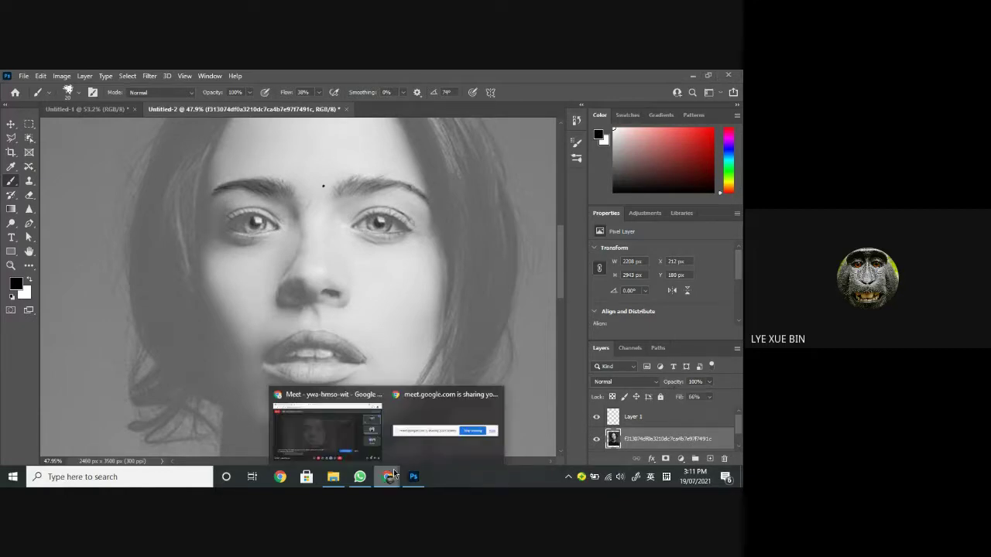
pyautogui.click(352, 437)
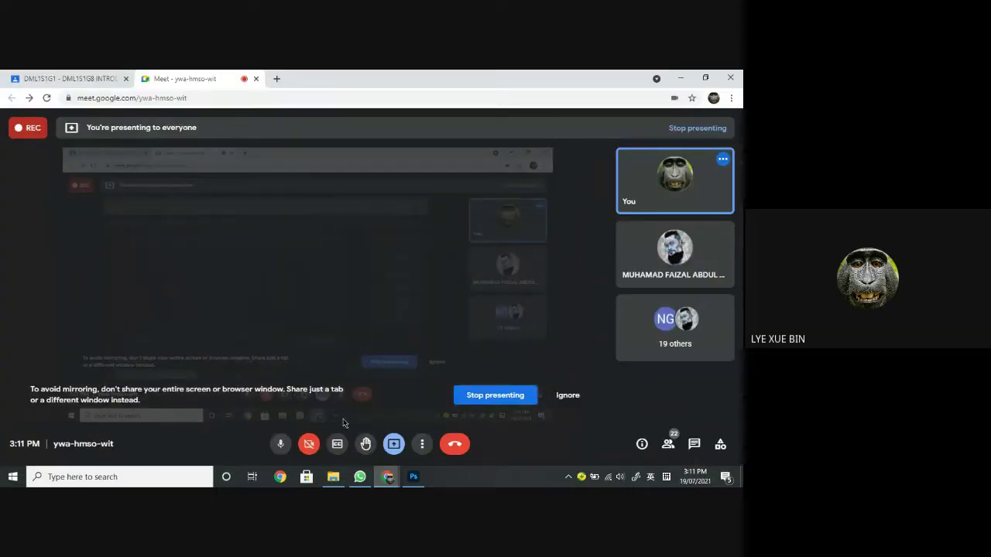
pyautogui.click(281, 444)
pyautogui.click(413, 478)
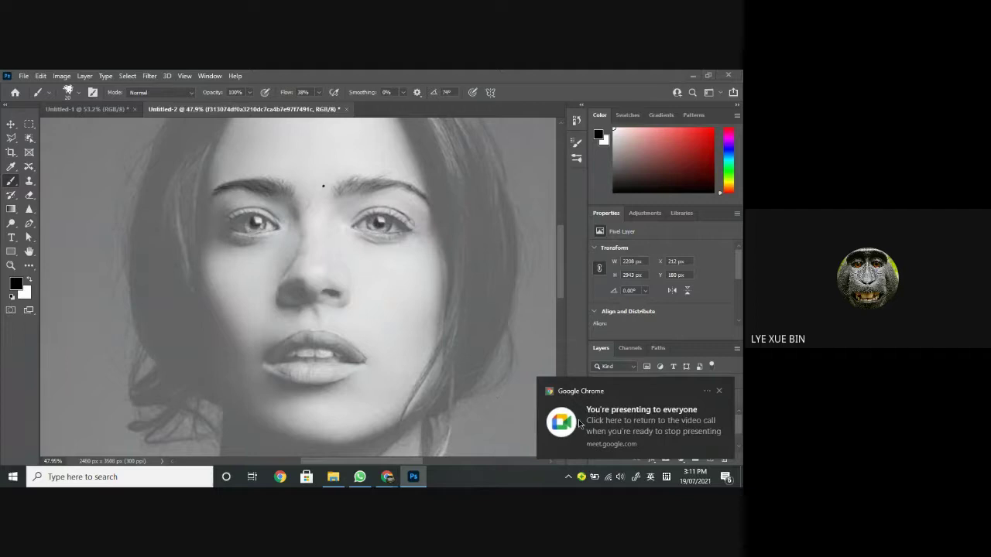
pyautogui.click(718, 391)
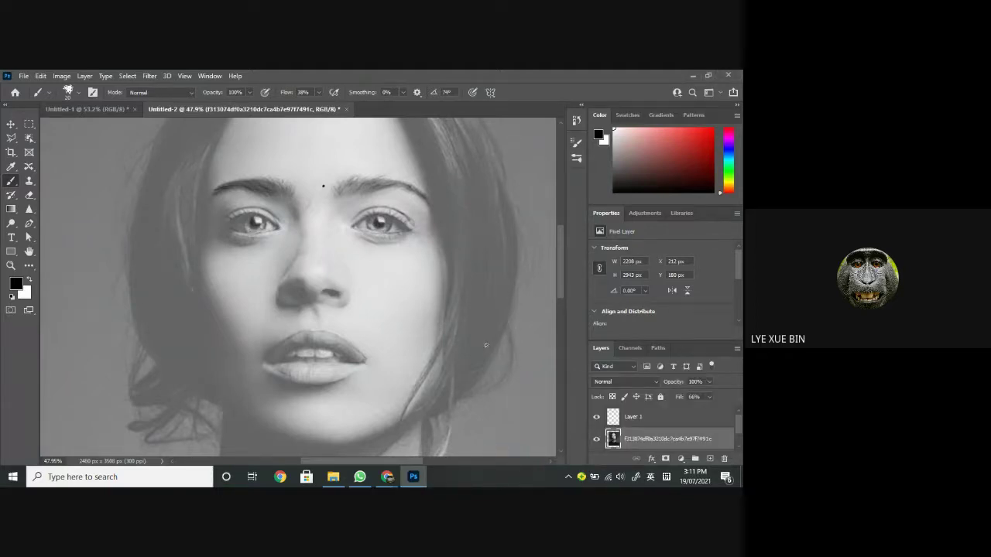
# Step: Frame the forehead and hairline, fade the photo layer to about 58% opacity and select Layer 1
pyautogui.moveTo(397, 239); pyautogui.dragTo(407, 325)
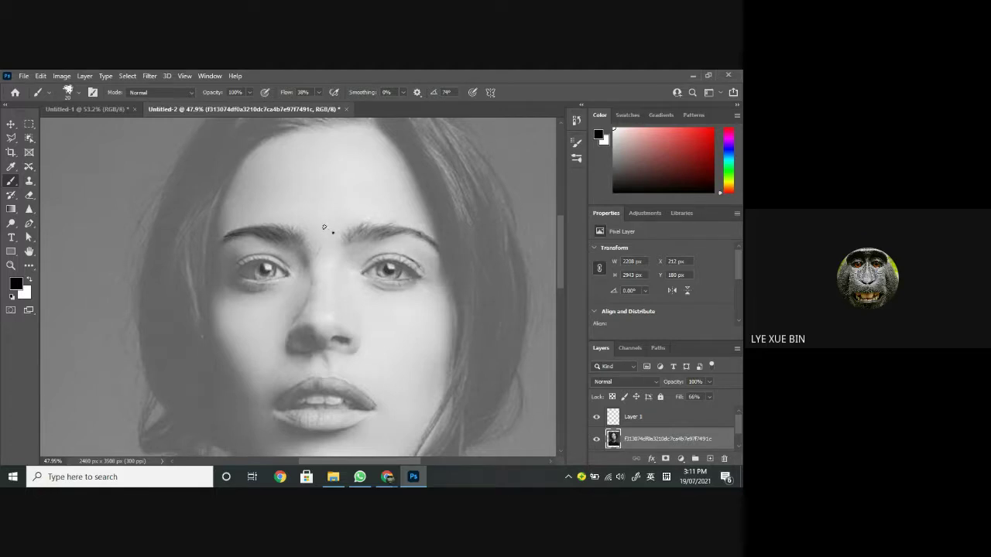
pyautogui.moveTo(317, 201); pyautogui.dragTo(368, 244)
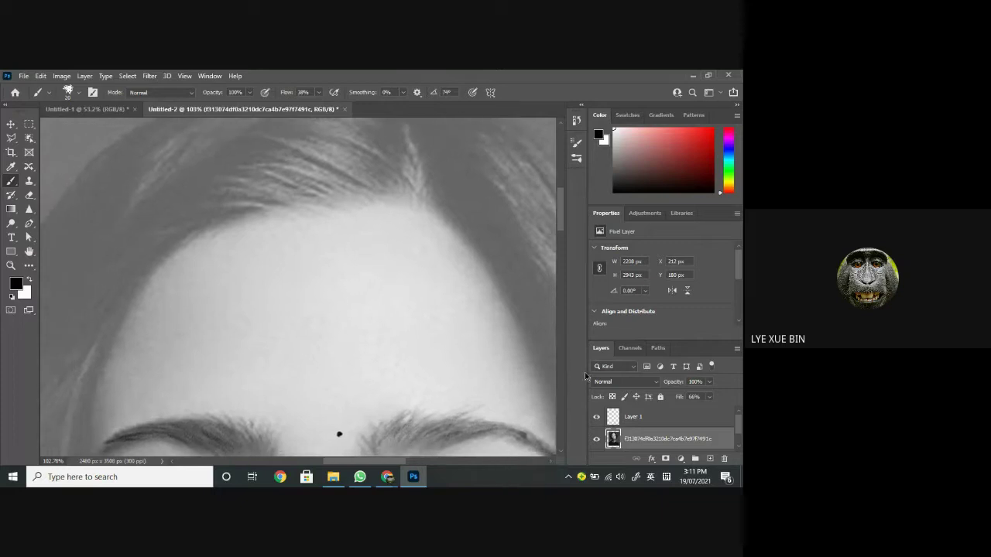
pyautogui.click(709, 383)
pyautogui.moveTo(710, 395); pyautogui.dragTo(687, 397)
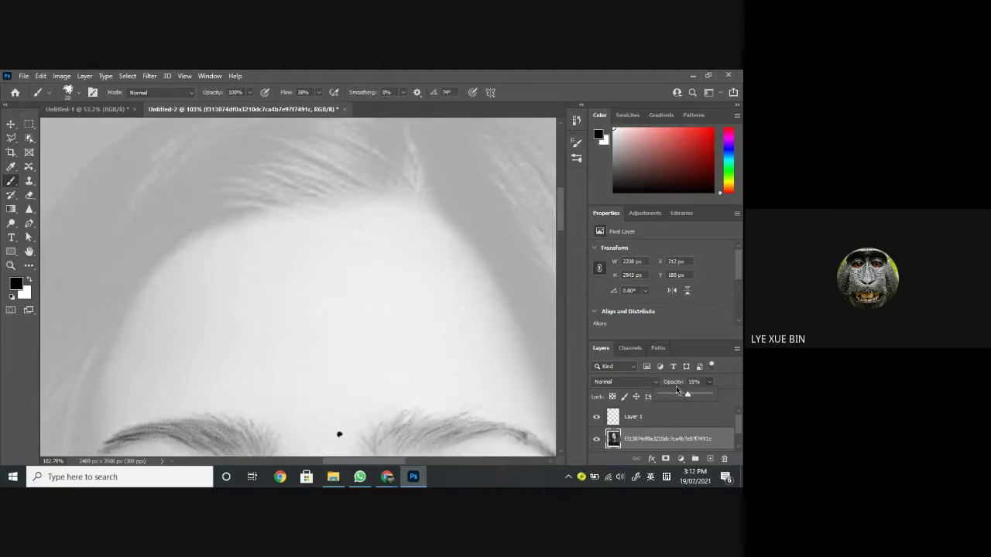
pyautogui.click(638, 422)
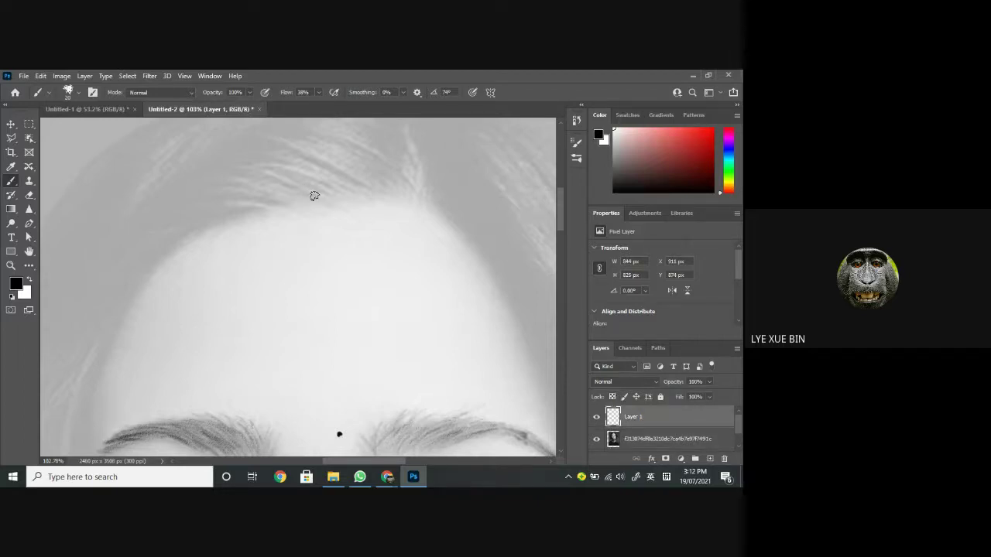
# Step: Draw curved 20 px pencil strokes following the hair above the forehead, from the hairline up beside the parting
pyautogui.moveTo(254, 172)
pyautogui.mouseDown()
pyautogui.moveTo(228, 178)
pyautogui.moveTo(275, 195)
pyautogui.moveTo(213, 183)
pyautogui.mouseUp()
pyautogui.moveTo(293, 196)
pyautogui.mouseDown()
pyautogui.moveTo(234, 175)
pyautogui.moveTo(285, 193)
pyautogui.moveTo(304, 209)
pyautogui.moveTo(260, 193)
pyautogui.moveTo(310, 217)
pyautogui.moveTo(268, 193)
pyautogui.moveTo(278, 185)
pyautogui.moveTo(314, 203)
pyautogui.moveTo(274, 184)
pyautogui.moveTo(321, 211)
pyautogui.moveTo(303, 194)
pyautogui.moveTo(336, 206)
pyautogui.moveTo(276, 177)
pyautogui.moveTo(339, 204)
pyautogui.moveTo(274, 173)
pyautogui.moveTo(348, 202)
pyautogui.moveTo(283, 162)
pyautogui.mouseUp()
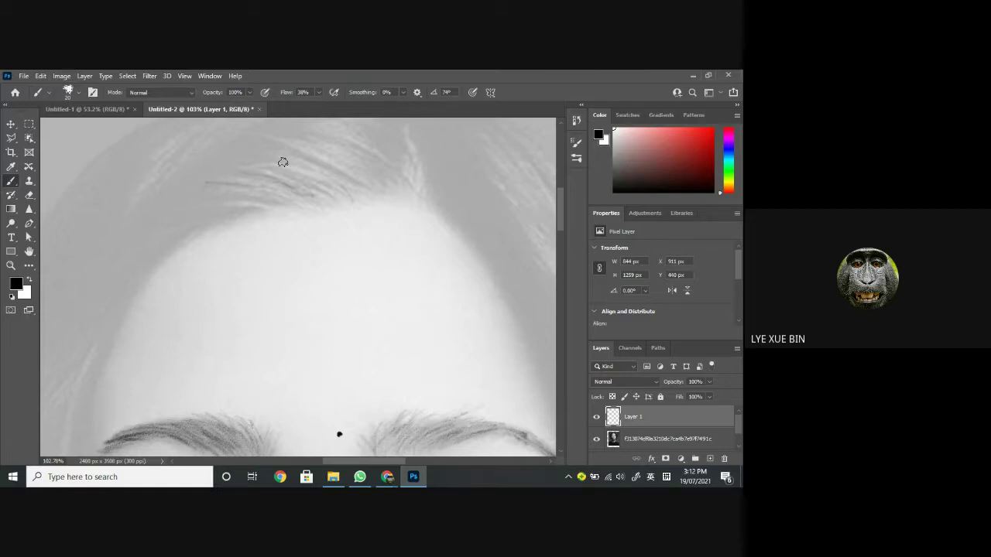
pyautogui.moveTo(282, 162)
pyautogui.mouseDown()
pyautogui.moveTo(340, 210)
pyautogui.moveTo(299, 167)
pyautogui.moveTo(289, 177)
pyautogui.moveTo(368, 200)
pyautogui.mouseUp()
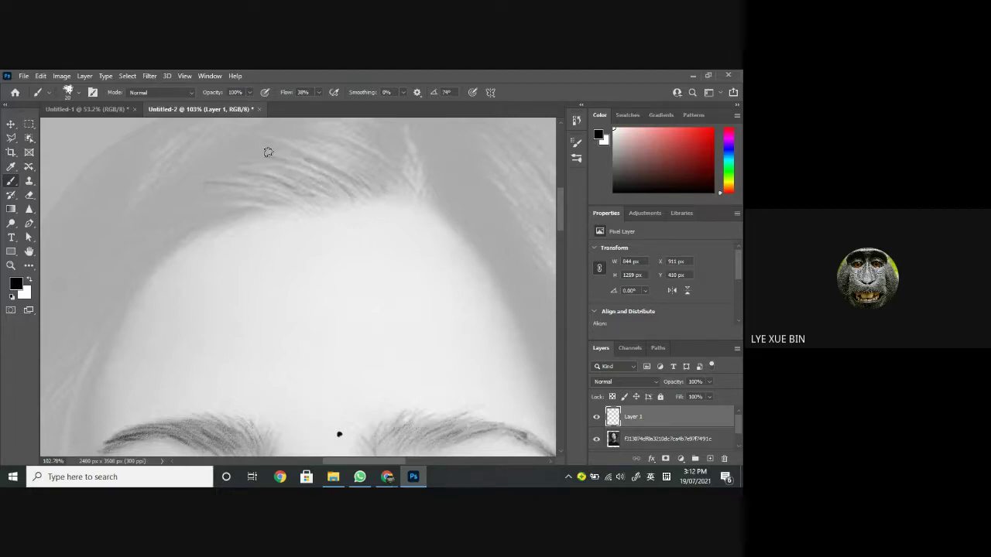
pyautogui.moveTo(268, 151); pyautogui.dragTo(335, 160)
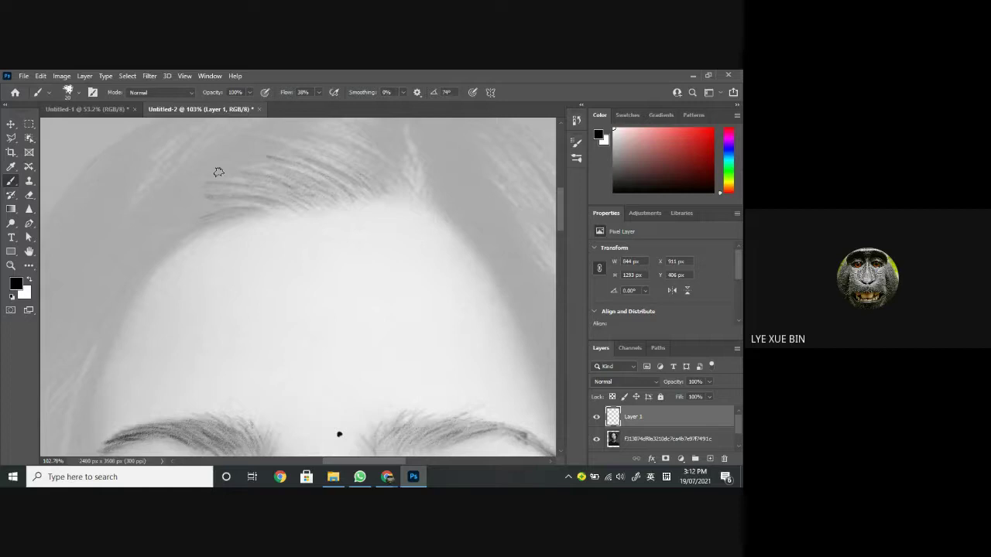
pyautogui.moveTo(215, 191); pyautogui.dragTo(302, 253)
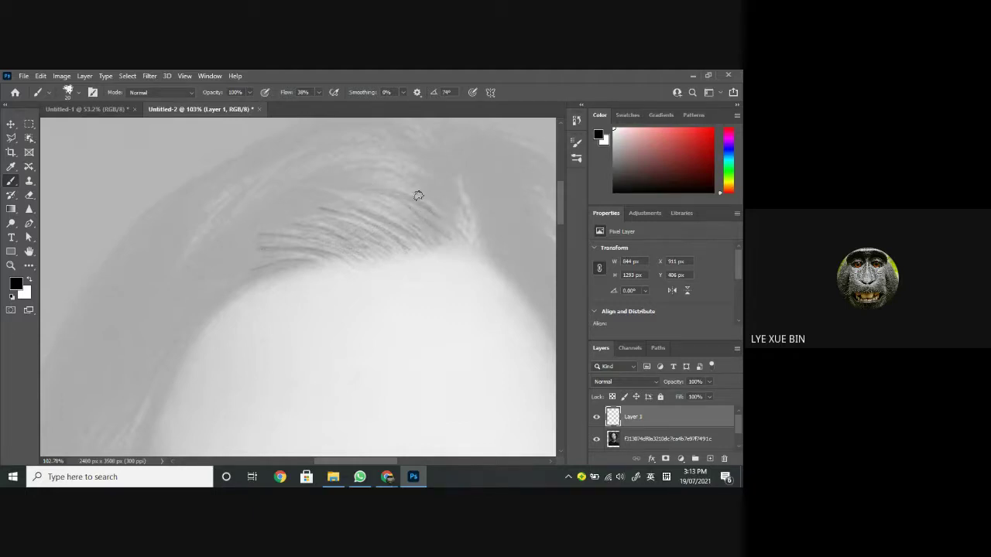
pyautogui.moveTo(436, 193); pyautogui.dragTo(343, 177)
pyautogui.scroll(-3, 310, 240)
pyautogui.hscroll(-3, 310, 240)
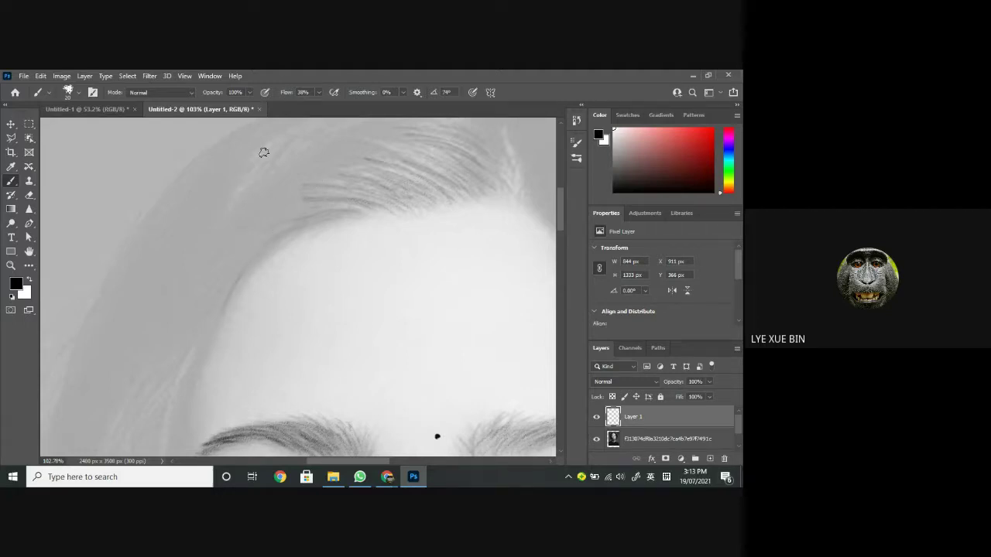
# Step: Raise the photo layer's opacity to 100% and examine the hair strands around the forehead and parting
pyautogui.moveTo(329, 288); pyautogui.dragTo(327, 302)
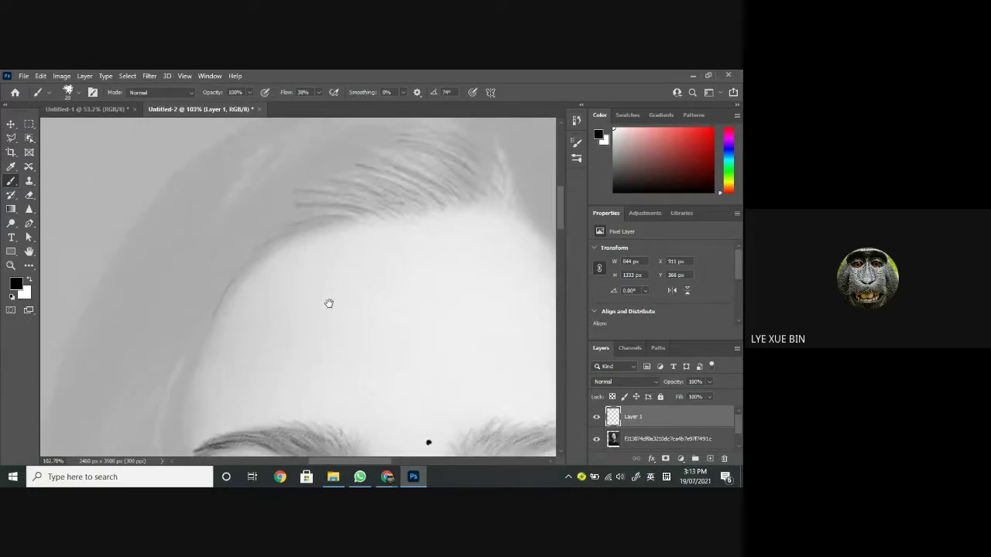
pyautogui.click(656, 441)
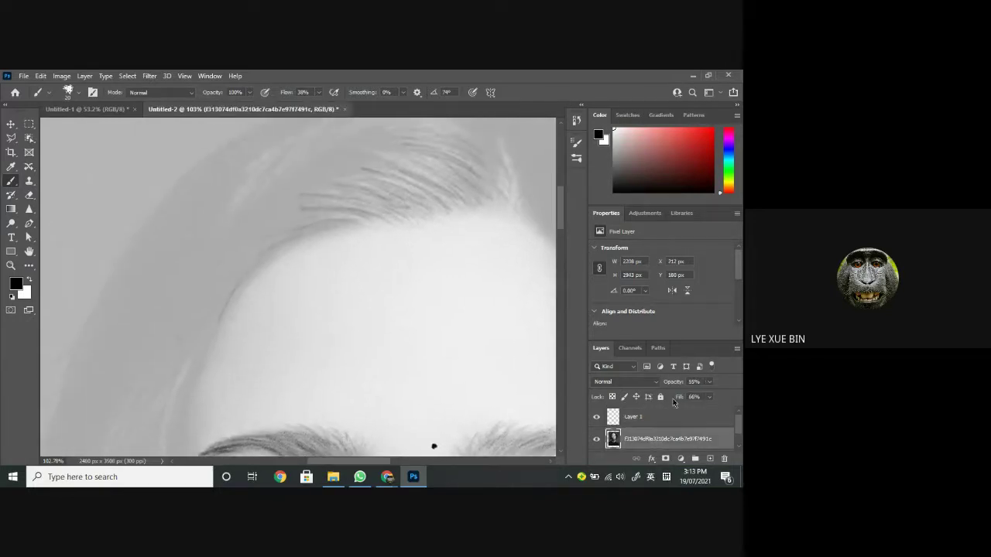
pyautogui.click(709, 382)
pyautogui.moveTo(711, 397); pyautogui.dragTo(741, 396)
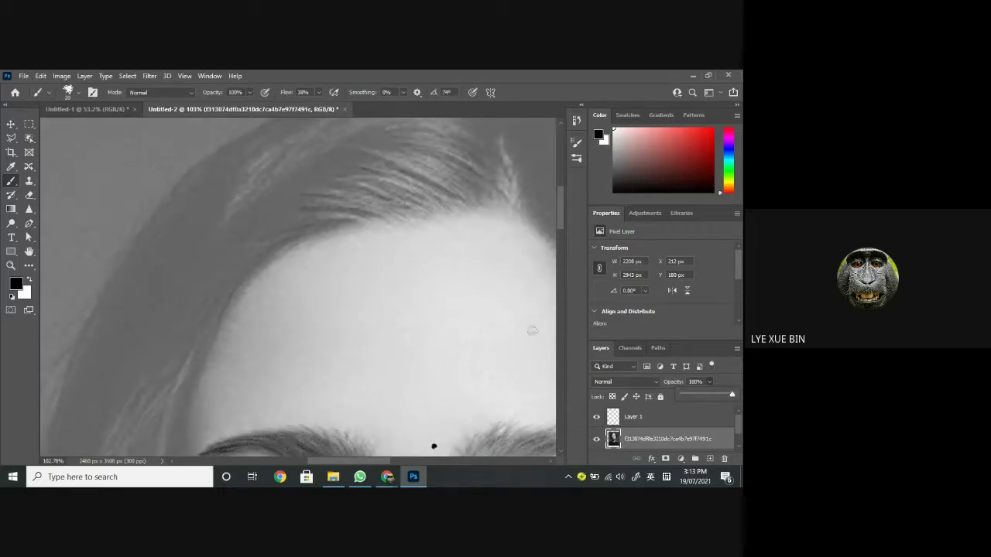
pyautogui.scroll(-5, 391, 307)
pyautogui.moveTo(416, 325); pyautogui.dragTo(349, 242)
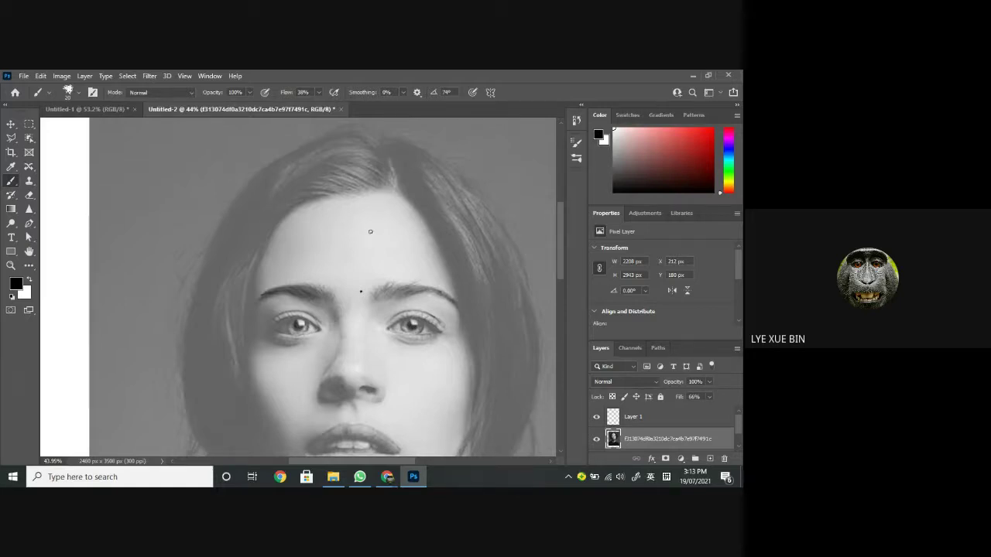
pyautogui.moveTo(343, 221); pyautogui.dragTo(325, 218)
pyautogui.scroll(3, 330, 210)
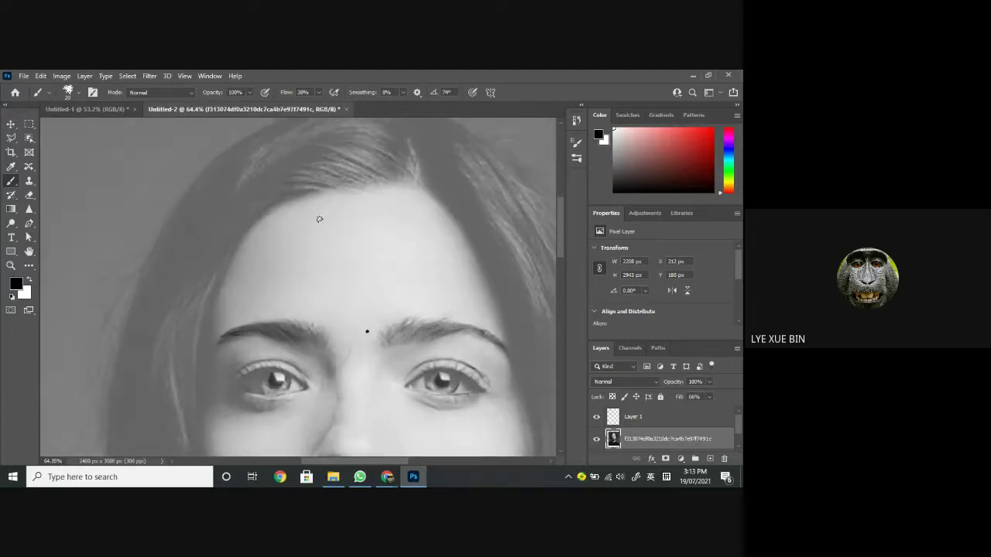
pyautogui.moveTo(319, 219); pyautogui.dragTo(312, 243)
pyautogui.scroll(4, 310, 235)
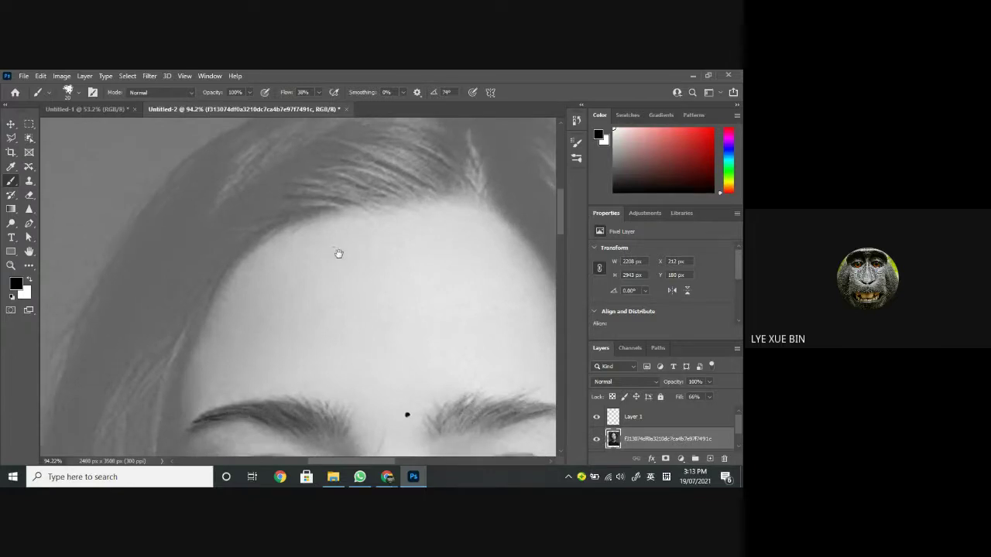
# Step: Fade the photo layer to 55% opacity and draw 20 px hair strokes on Layer 1 along the temple beside the sketched hairline
pyautogui.click(710, 383)
pyautogui.moveTo(710, 395); pyautogui.dragTo(688, 397)
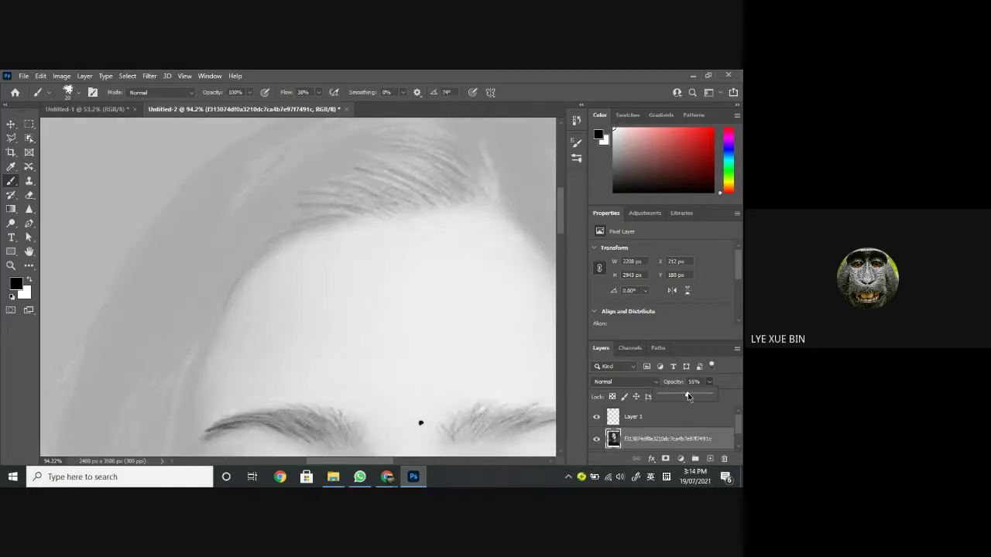
pyautogui.click(675, 421)
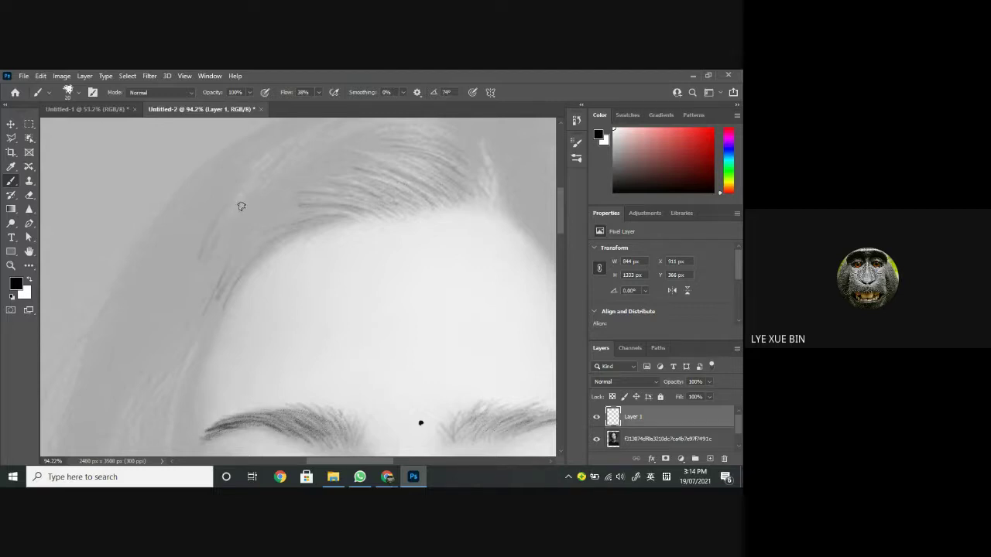
pyautogui.moveTo(243, 181)
pyautogui.mouseDown()
pyautogui.moveTo(197, 248)
pyautogui.moveTo(246, 186)
pyautogui.mouseUp()
pyautogui.moveTo(261, 159); pyautogui.dragTo(279, 263)
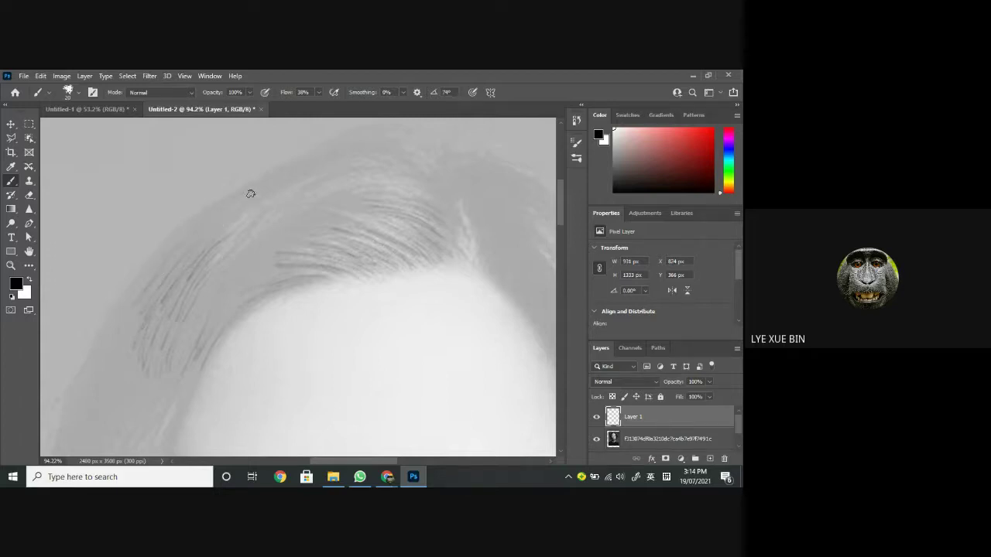
pyautogui.moveTo(233, 204); pyautogui.dragTo(209, 224)
# Step: Sketch curved hair strokes from the parting over the crown, filling the hair up to its outer edge
pyautogui.moveTo(432, 192); pyautogui.dragTo(445, 199)
pyautogui.hotkey('ctrl', 'shift', 'z')
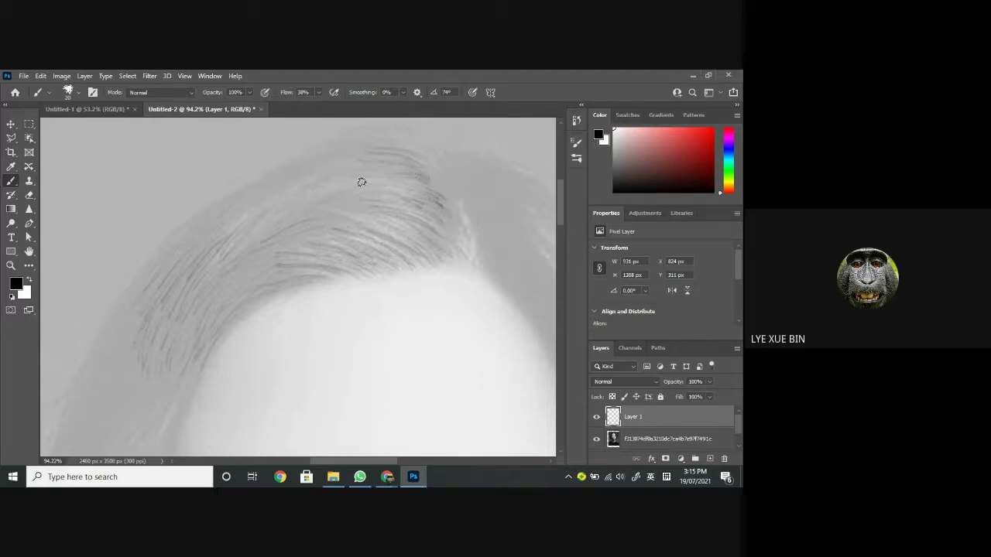
pyautogui.moveTo(347, 193); pyautogui.dragTo(347, 164)
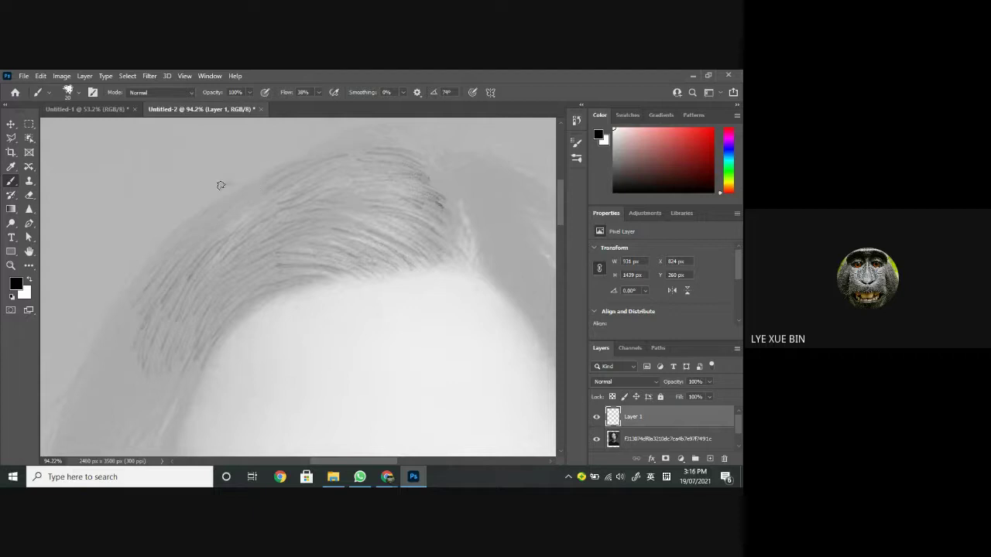
pyautogui.moveTo(221, 185); pyautogui.dragTo(236, 185)
# Step: Set the photo layer to 100% opacity and study the strands on the unsketched side of the parting
pyautogui.moveTo(529, 284); pyautogui.dragTo(341, 287)
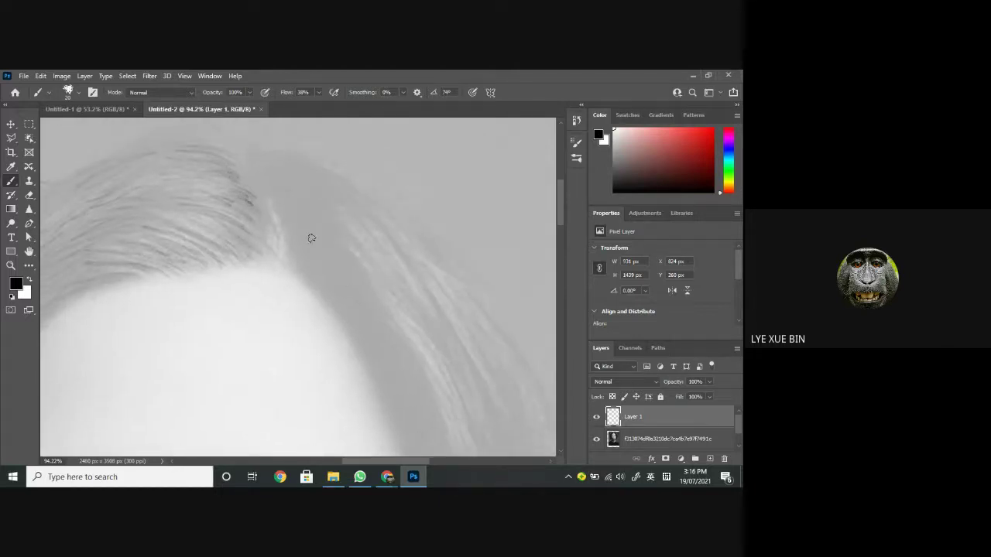
pyautogui.click(654, 440)
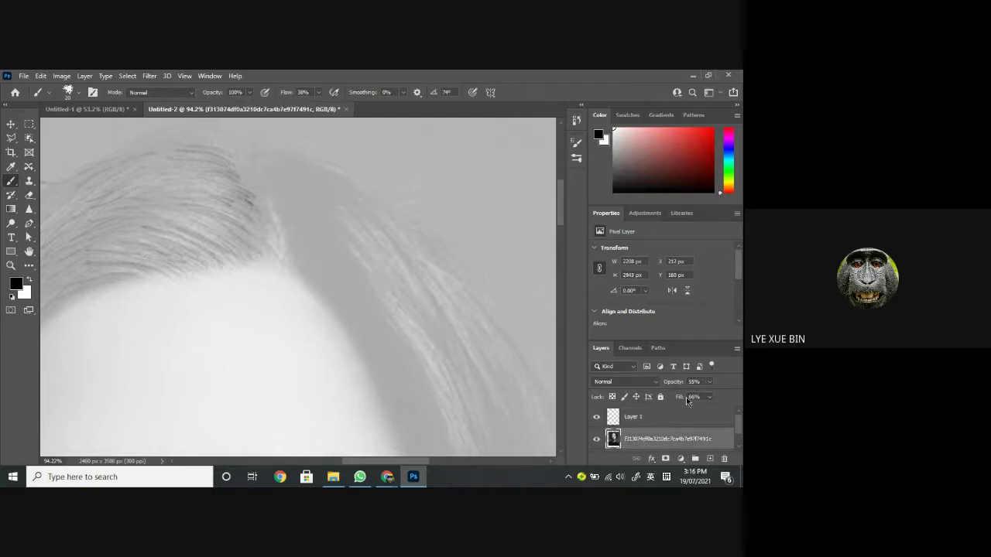
pyautogui.moveTo(738, 396); pyautogui.dragTo(739, 396)
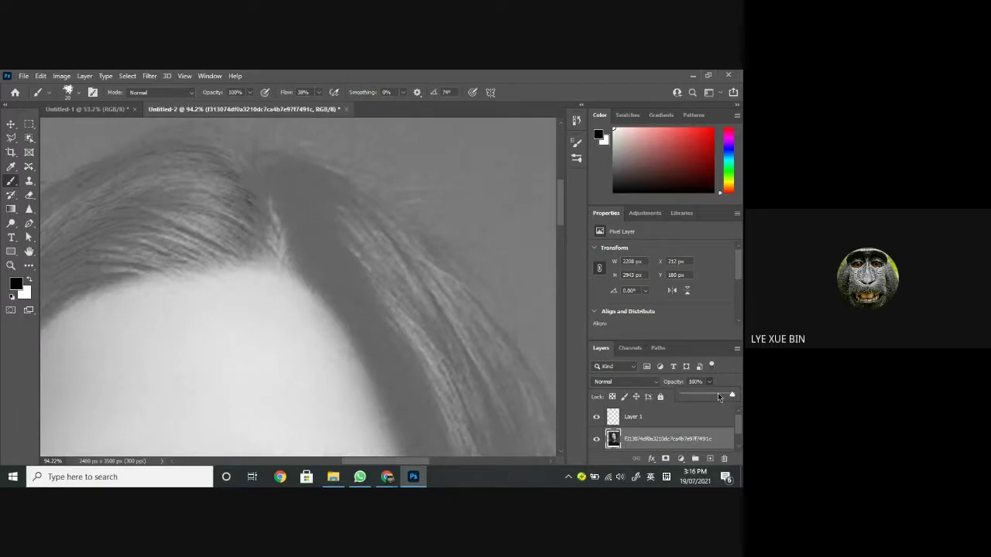
pyautogui.scroll(-2, 412, 297)
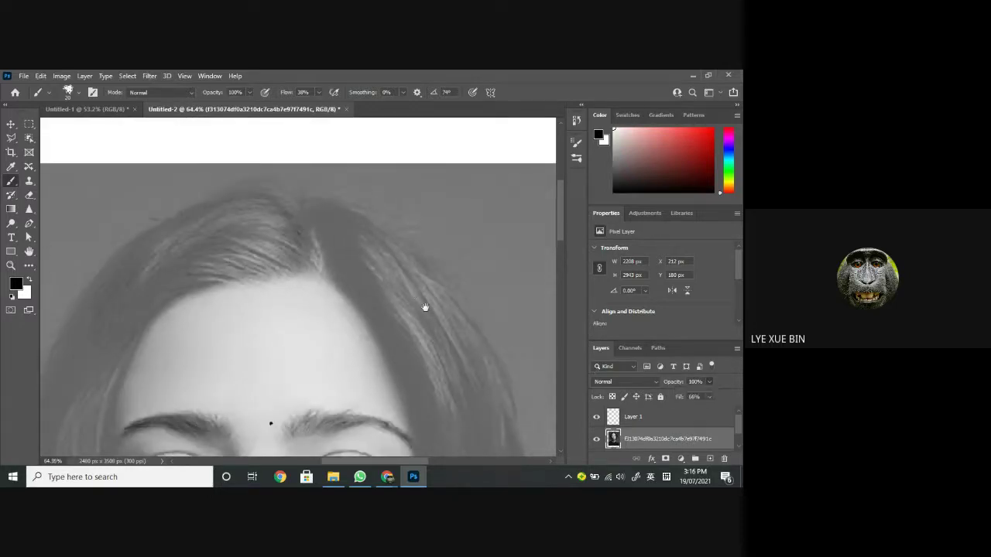
pyautogui.moveTo(421, 288); pyautogui.dragTo(403, 258)
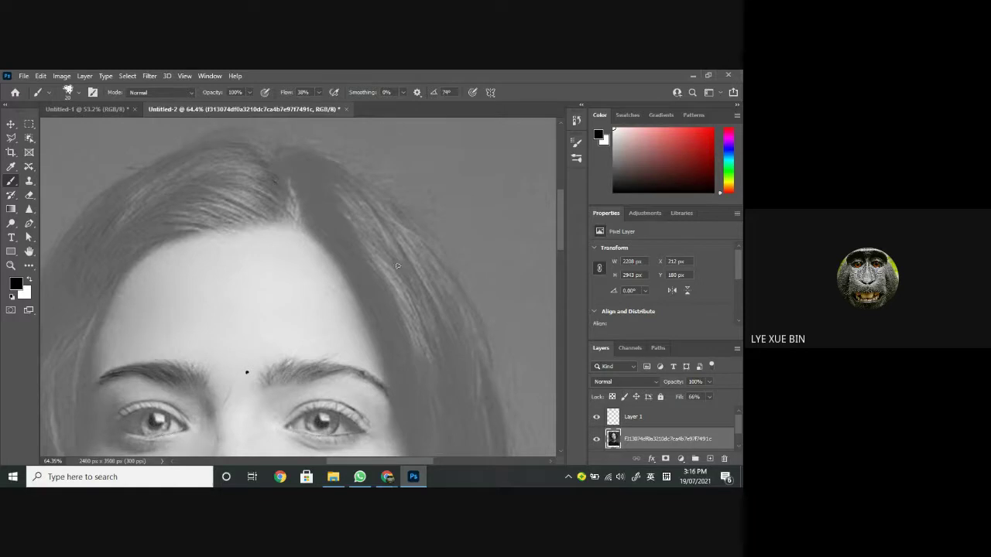
pyautogui.moveTo(396, 266); pyautogui.dragTo(412, 288)
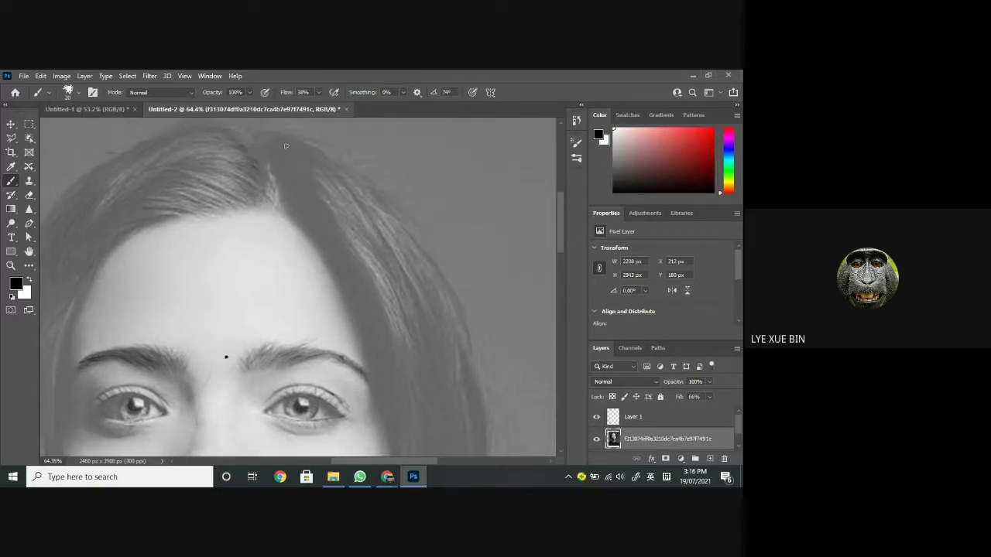
pyautogui.moveTo(289, 162); pyautogui.dragTo(310, 200)
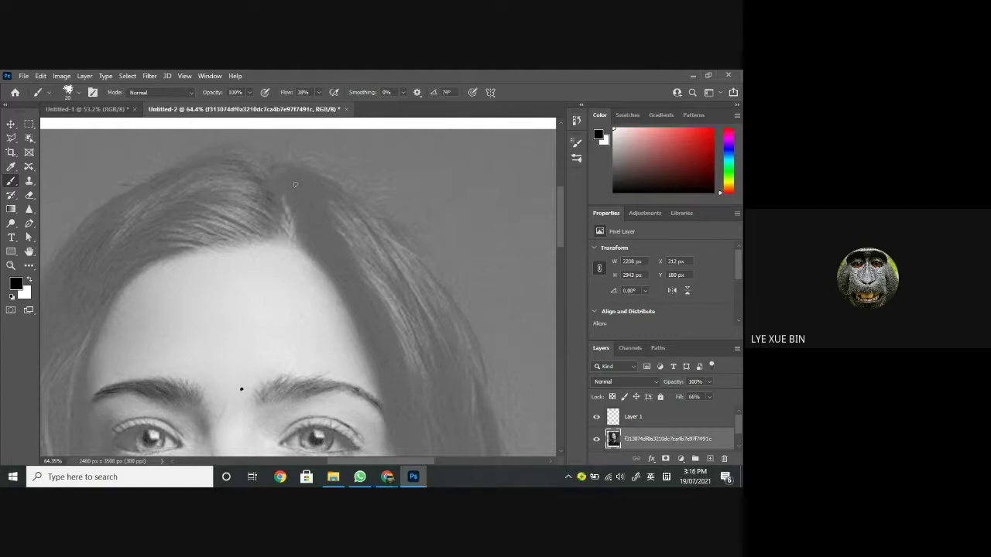
pyautogui.moveTo(356, 225); pyautogui.dragTo(367, 209)
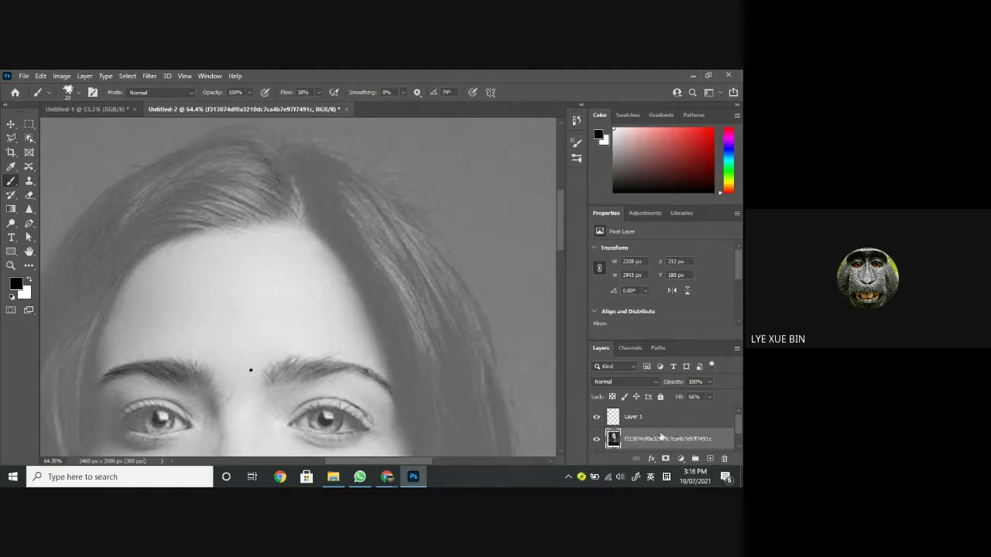
# Step: Fade the photo layer to 50% opacity and draw strokes on Layer 1 from the parting down the unsketched side of the hair
pyautogui.click(709, 384)
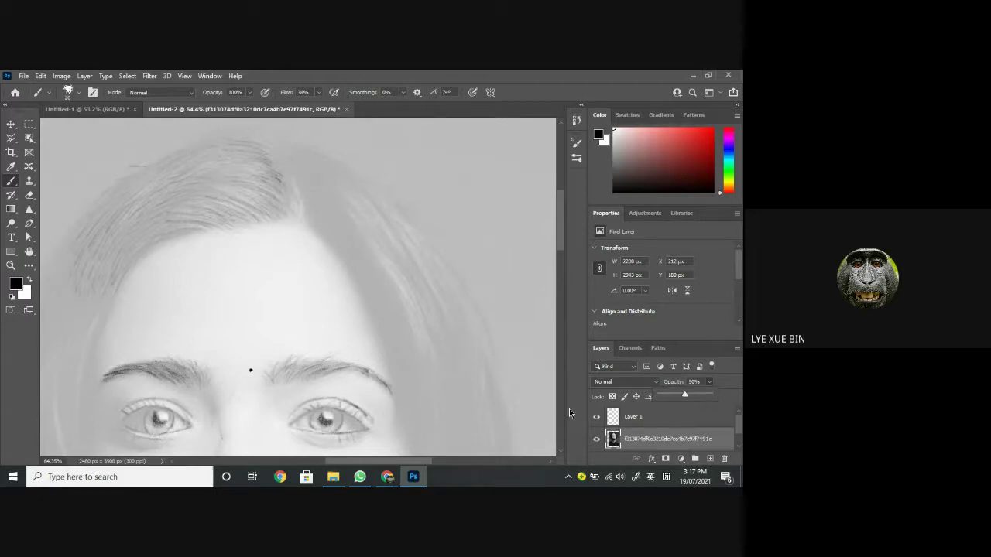
pyautogui.click(652, 417)
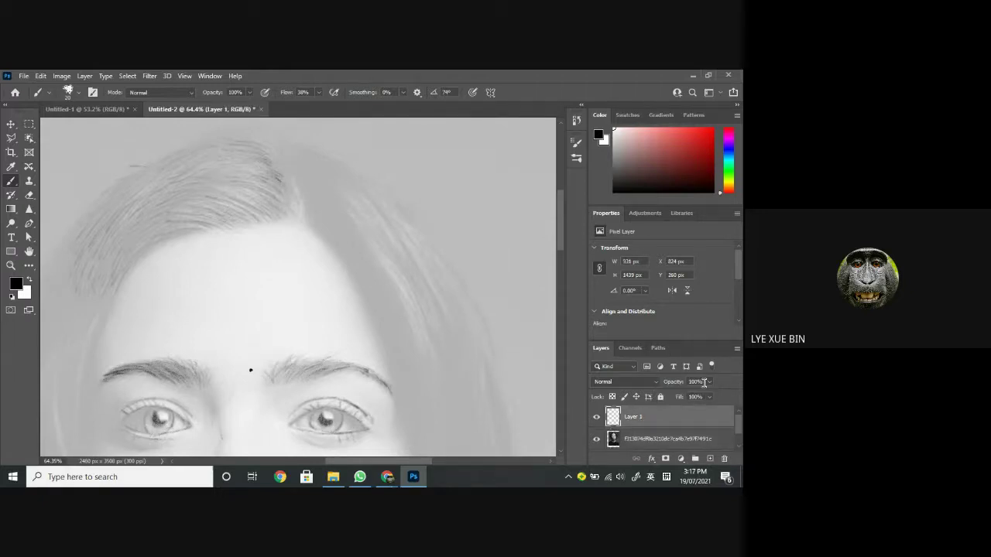
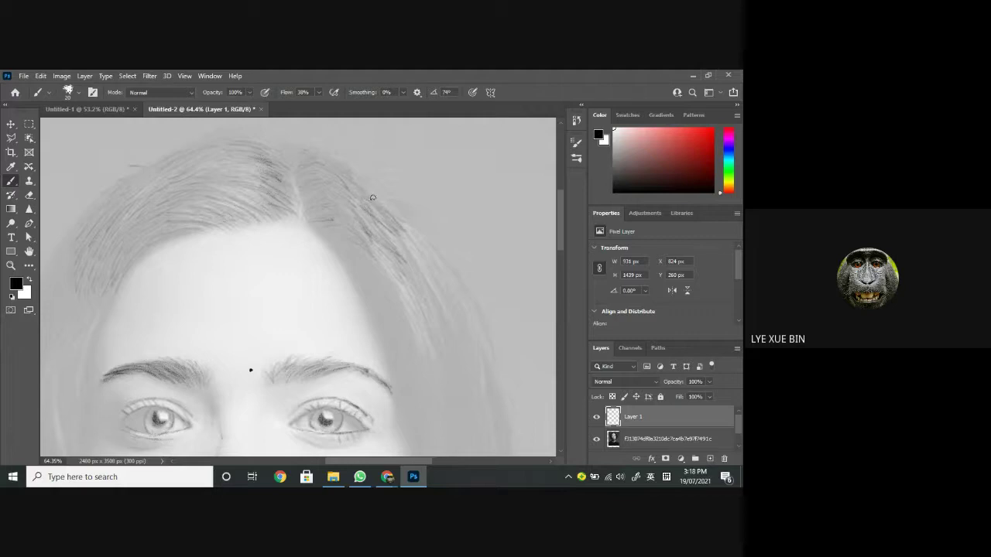
pyautogui.moveTo(359, 185)
pyautogui.mouseDown()
pyautogui.moveTo(348, 182)
pyautogui.moveTo(361, 209)
pyautogui.mouseUp()
pyautogui.moveTo(414, 316); pyautogui.dragTo(374, 266)
# Step: Extend the hair strokes down the outer contour beside the forehead, adding overlapping strands toward eyebrow level
pyautogui.scroll(1, 409, 215)
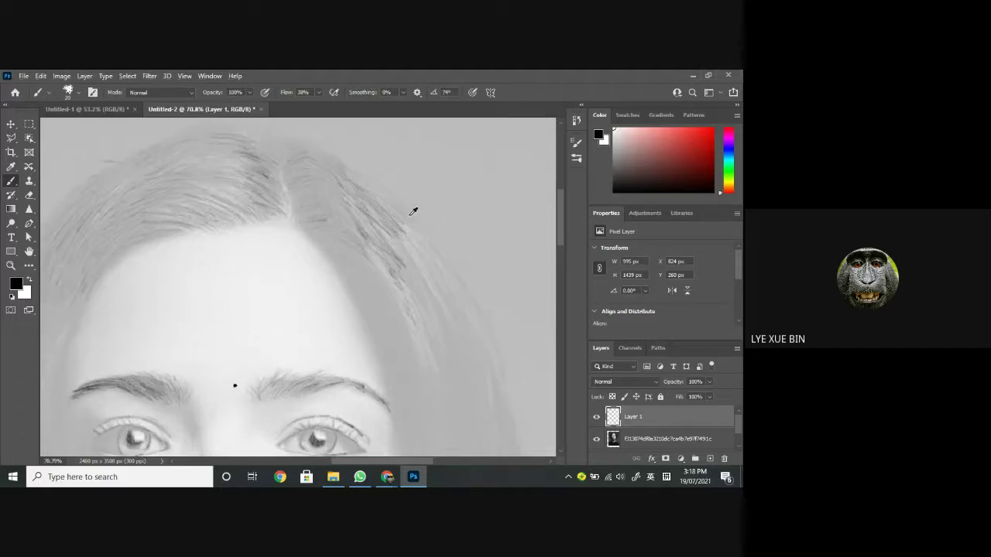
pyautogui.scroll(3, 398, 239)
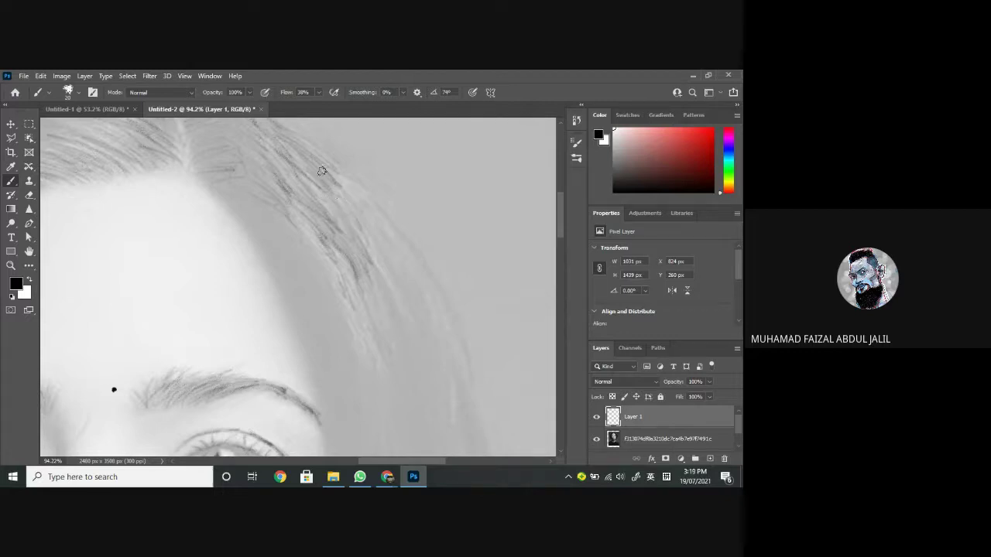
pyautogui.moveTo(365, 189); pyautogui.dragTo(405, 246)
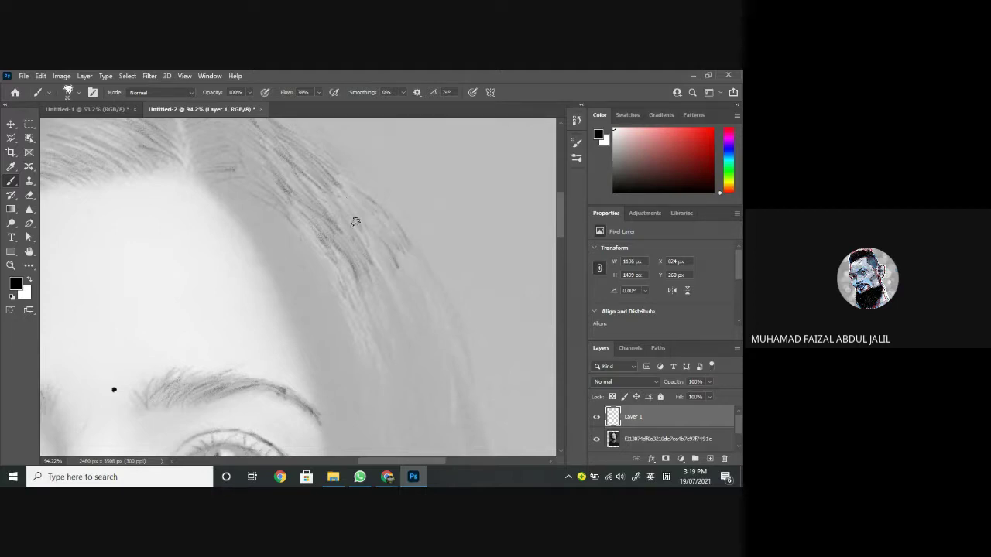
pyautogui.moveTo(375, 242); pyautogui.dragTo(393, 273)
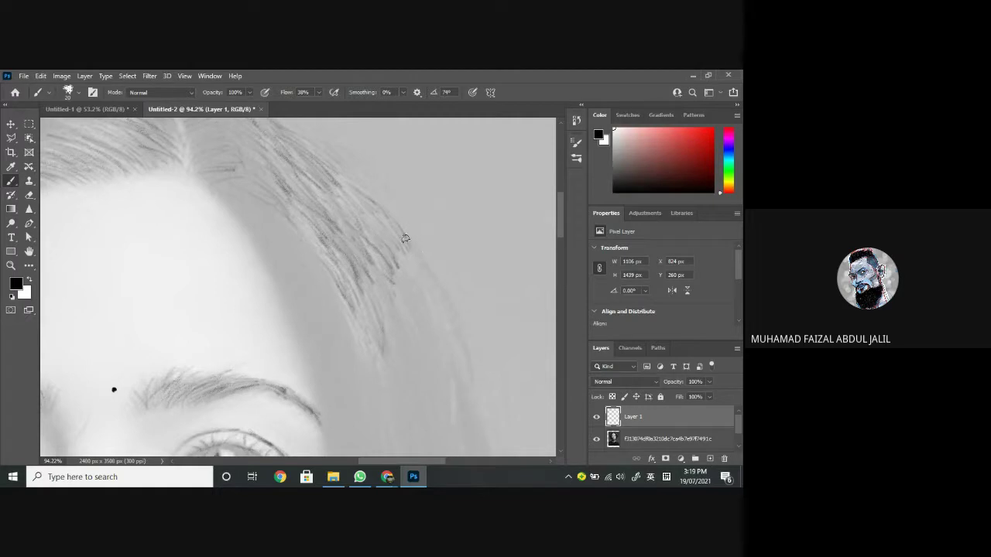
pyautogui.moveTo(427, 268)
pyautogui.mouseDown()
pyautogui.moveTo(403, 243)
pyautogui.moveTo(444, 304)
pyautogui.moveTo(396, 250)
pyautogui.moveTo(431, 295)
pyautogui.moveTo(402, 256)
pyautogui.mouseUp()
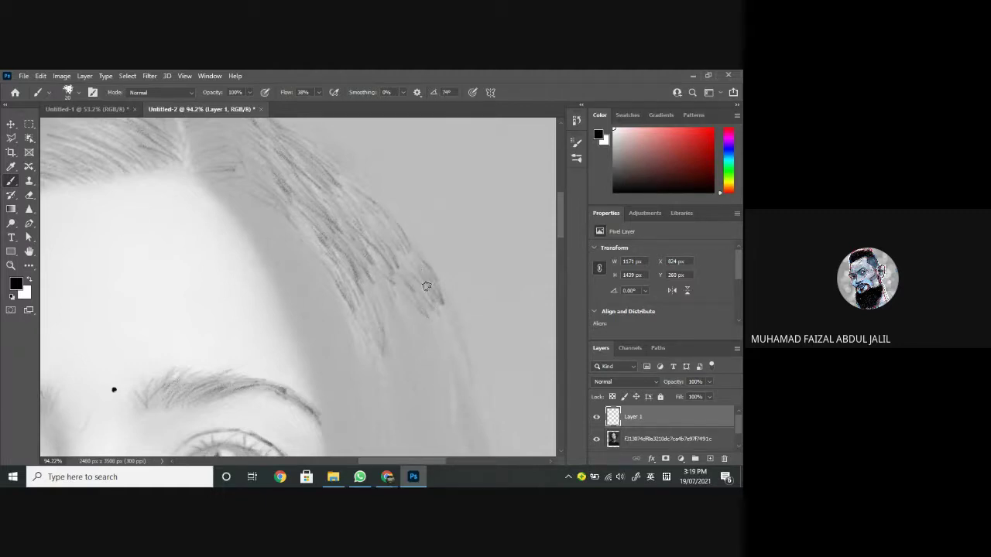
pyautogui.moveTo(456, 325); pyautogui.dragTo(464, 357)
pyautogui.moveTo(386, 359); pyautogui.dragTo(361, 318)
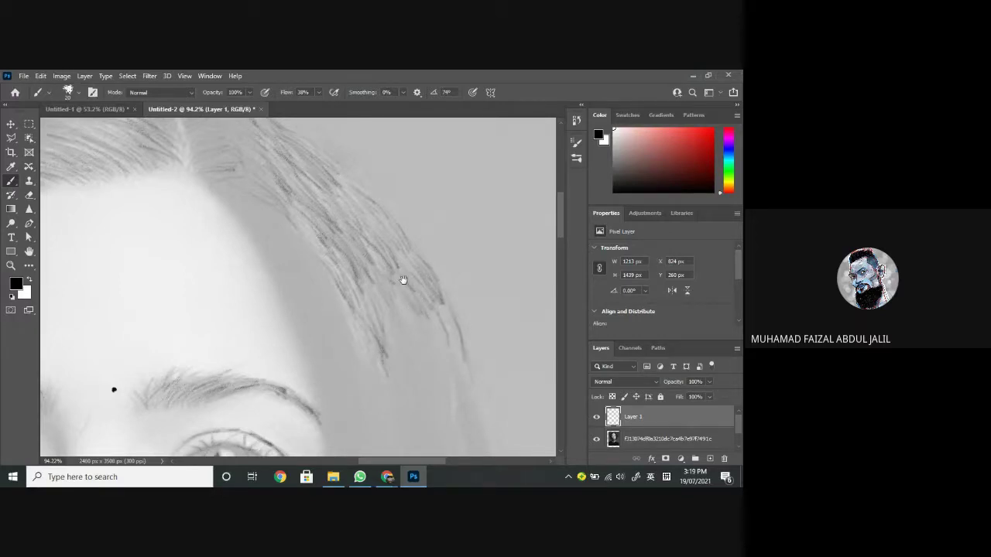
# Step: Restore the photo layer to 100% opacity and compare the sketched strands with the hair on both sides of the parting
pyautogui.moveTo(403, 280); pyautogui.dragTo(355, 242)
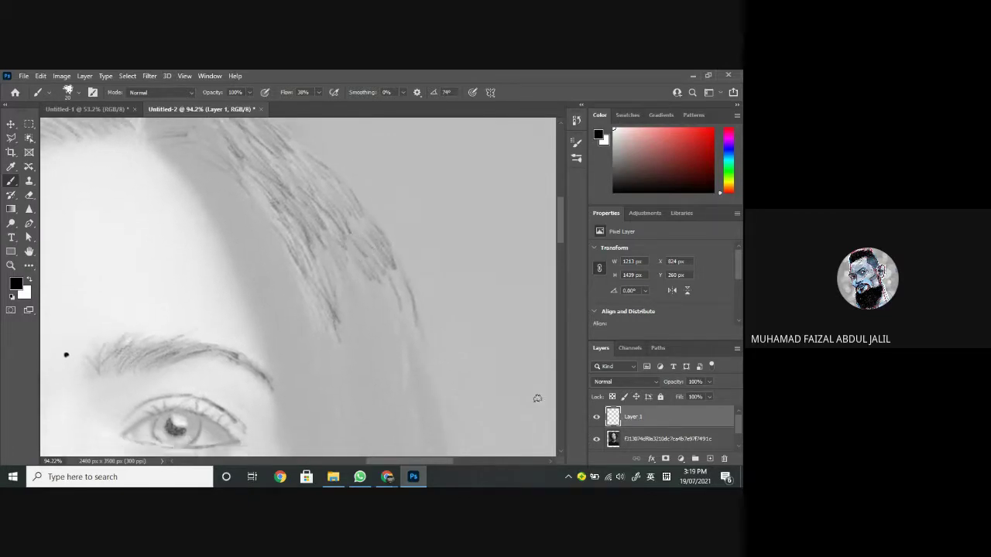
pyautogui.click(694, 441)
pyautogui.click(712, 383)
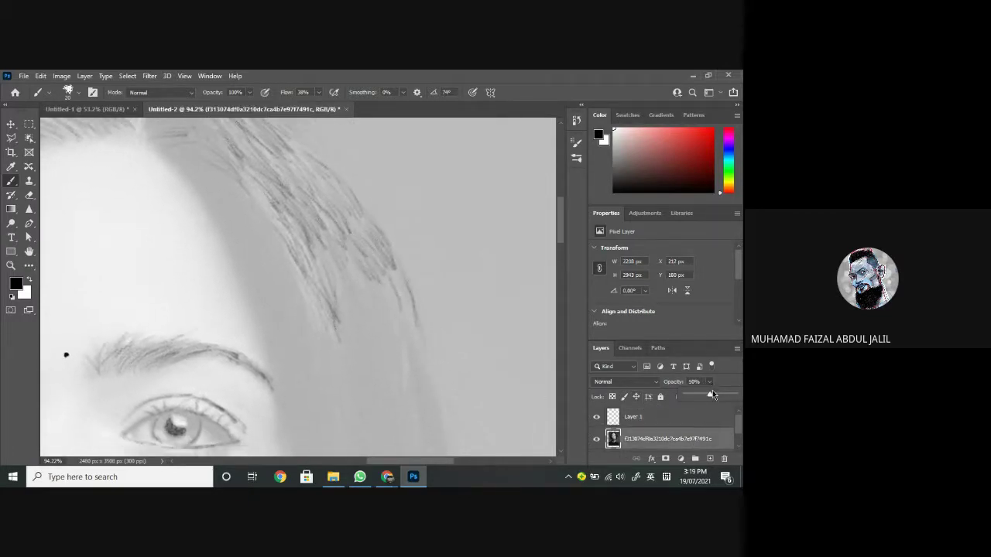
pyautogui.moveTo(706, 395); pyautogui.dragTo(735, 395)
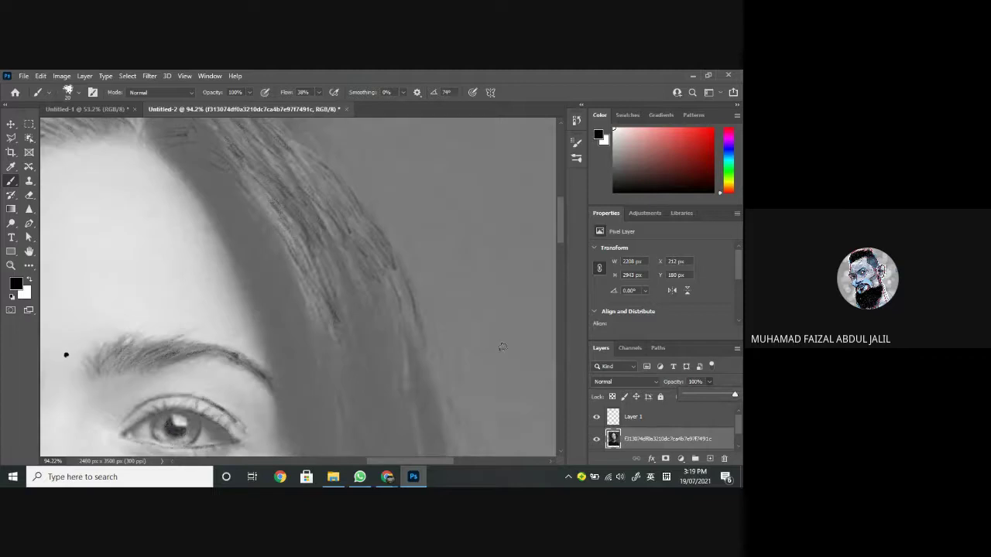
pyautogui.scroll(-3, 468, 324)
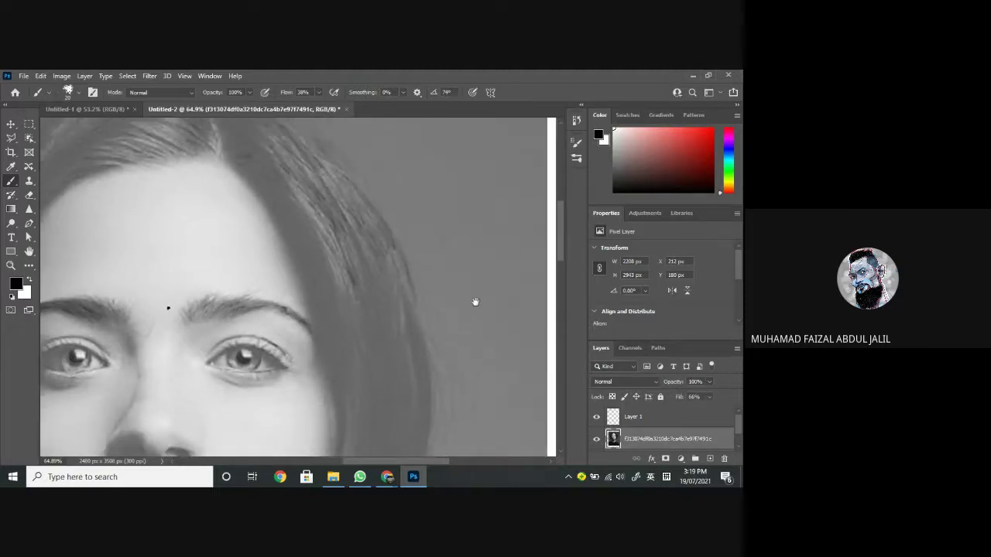
pyautogui.moveTo(475, 302); pyautogui.dragTo(540, 317)
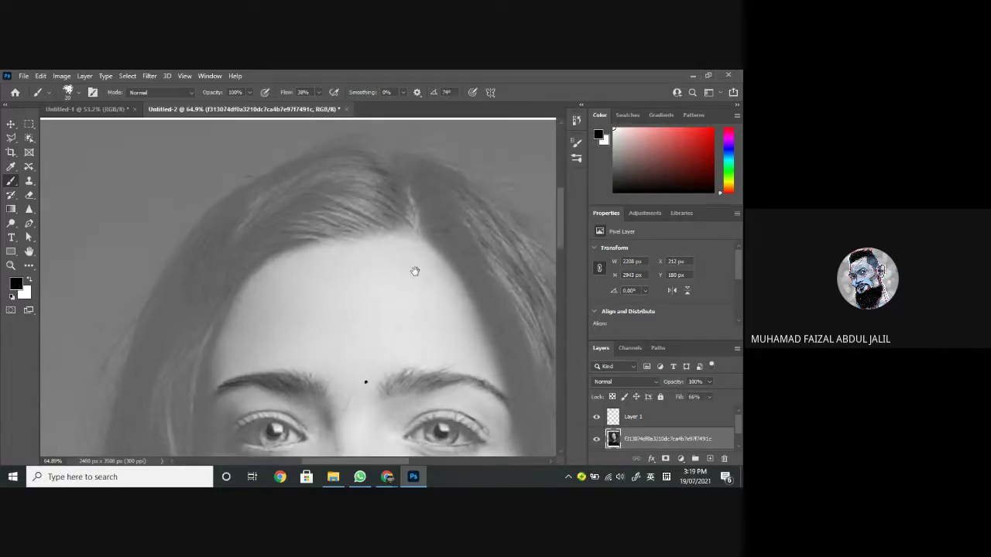
pyautogui.moveTo(415, 271)
pyautogui.mouseDown()
pyautogui.moveTo(397, 276)
pyautogui.moveTo(387, 266)
pyautogui.moveTo(363, 276)
pyautogui.moveTo(370, 270)
pyautogui.mouseUp()
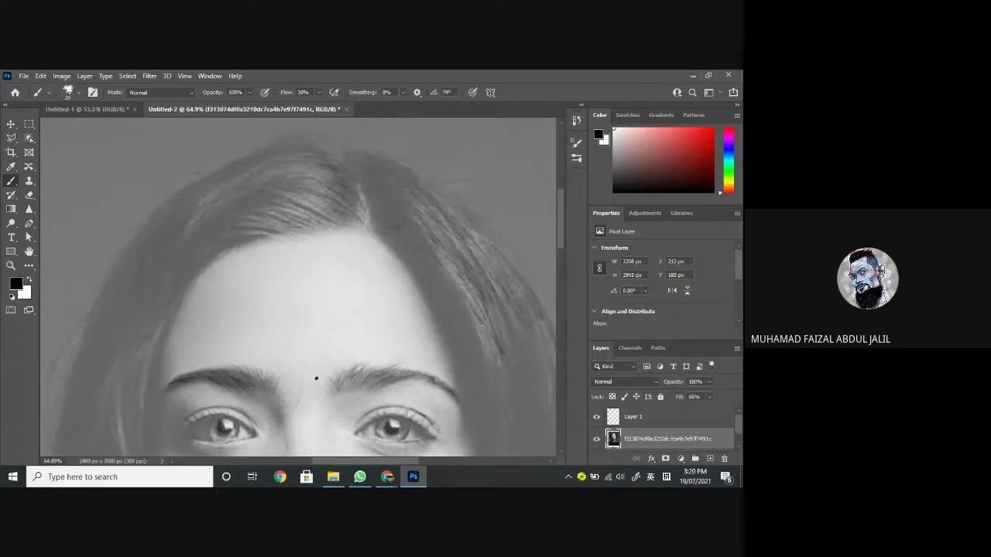
# Step: Fade the photo layer to 55% opacity so the sketched strands around the parting stand out
pyautogui.click(708, 384)
pyautogui.moveTo(711, 397); pyautogui.dragTo(690, 398)
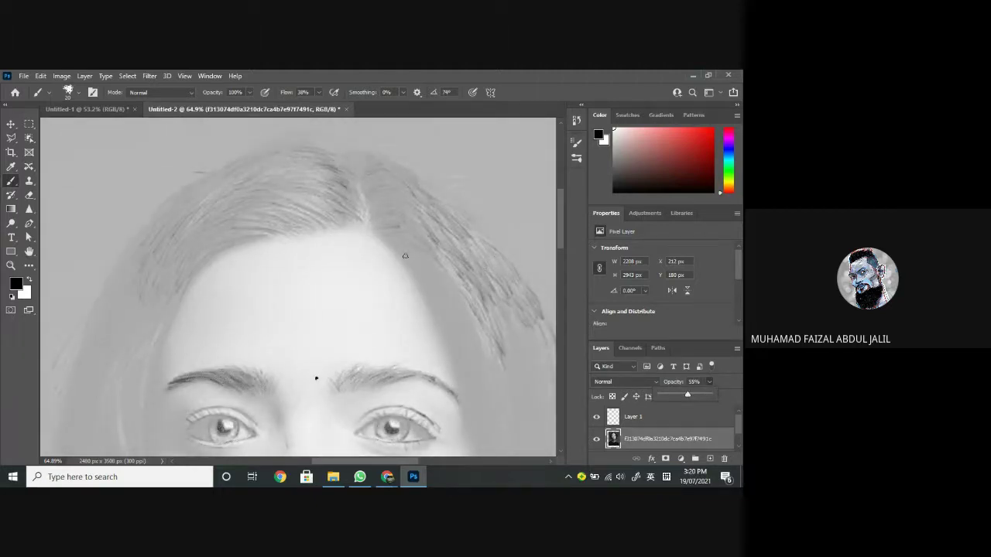
pyautogui.moveTo(366, 208)
pyautogui.mouseDown()
pyautogui.moveTo(350, 252)
pyautogui.moveTo(340, 252)
pyautogui.moveTo(348, 236)
pyautogui.mouseUp()
pyautogui.hotkey('ctrl', 'z')
pyautogui.scroll(3, 345, 234)
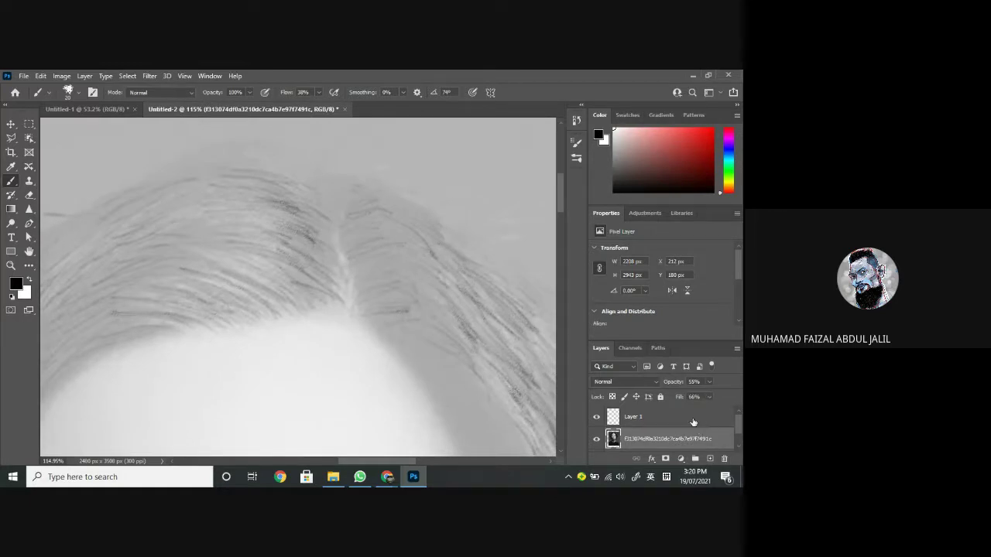
pyautogui.click(710, 384)
pyautogui.moveTo(710, 397)
pyautogui.mouseDown()
pyautogui.moveTo(741, 397)
pyautogui.moveTo(712, 397)
pyautogui.mouseUp()
# Step: Draw short hair strokes on Layer 1 along the right side of the parting and up to the crown's outer edge
pyautogui.click(349, 187)
pyautogui.click(639, 415)
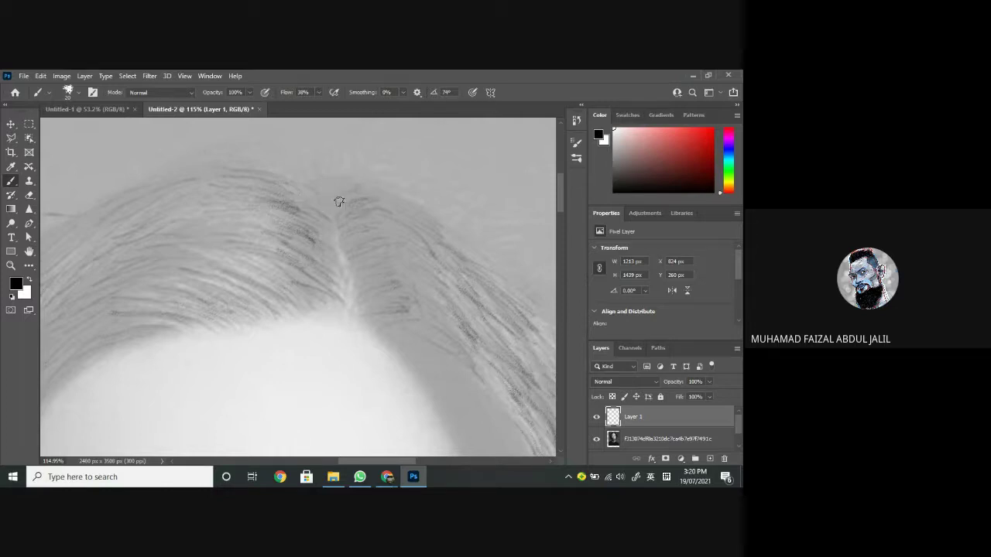
pyautogui.moveTo(360, 212)
pyautogui.mouseDown()
pyautogui.moveTo(332, 199)
pyautogui.moveTo(349, 163)
pyautogui.moveTo(354, 181)
pyautogui.moveTo(387, 192)
pyautogui.moveTo(377, 192)
pyautogui.mouseUp()
pyautogui.moveTo(442, 254); pyautogui.dragTo(328, 236)
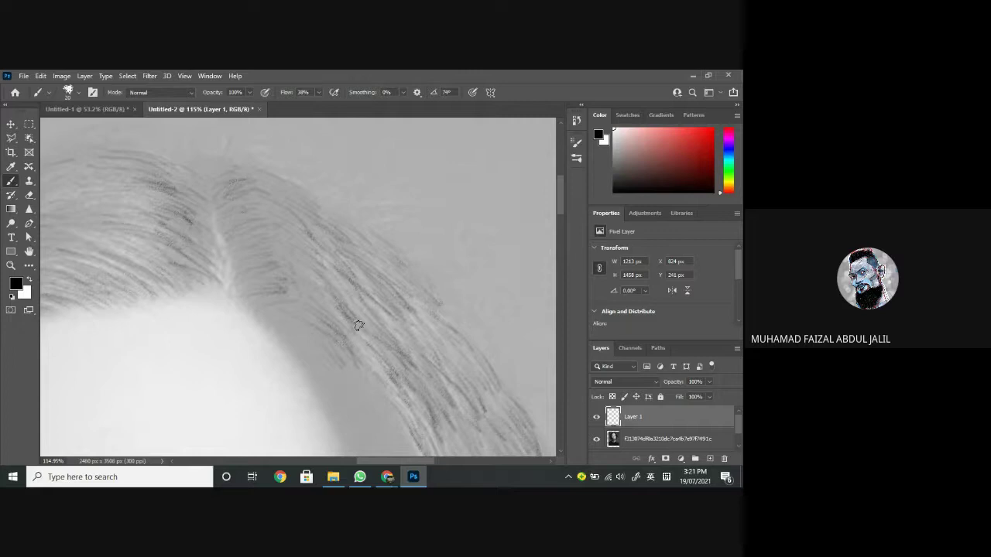
pyautogui.moveTo(411, 338); pyautogui.dragTo(376, 243)
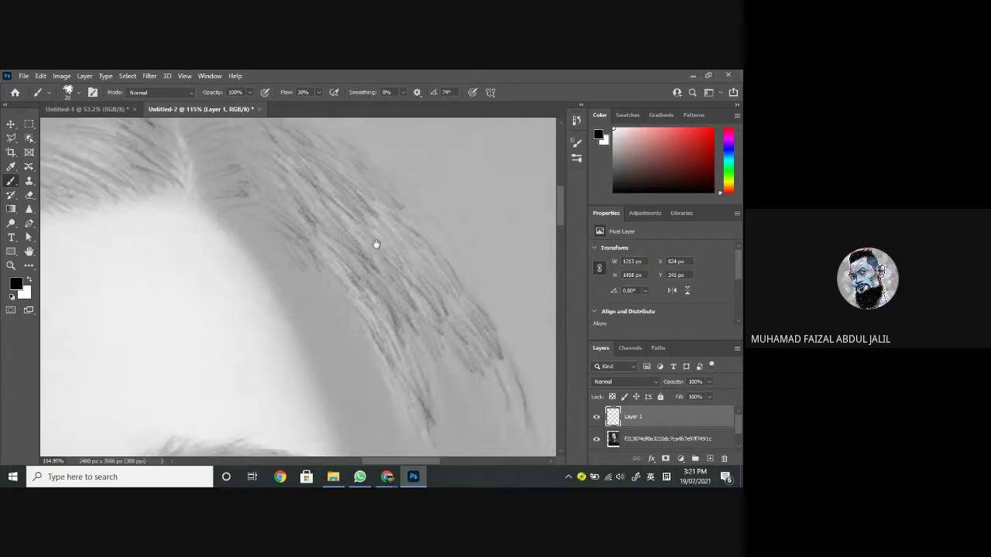
pyautogui.moveTo(414, 293)
pyautogui.mouseDown()
pyautogui.moveTo(392, 273)
pyautogui.moveTo(413, 279)
pyautogui.moveTo(399, 293)
pyautogui.mouseUp()
pyautogui.hotkey('ctrl', 'z')
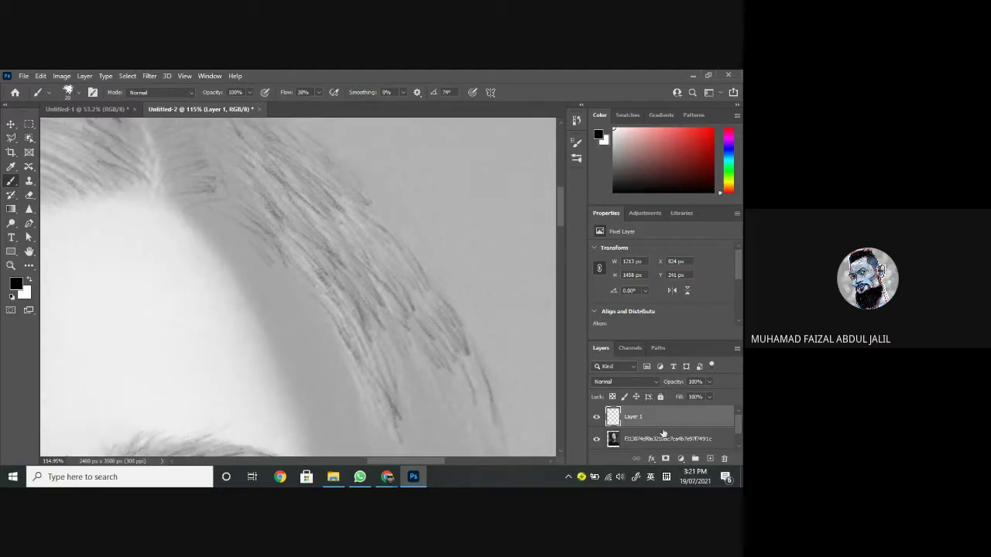
# Step: Set the photo layer to 100% opacity and compare the sketched strands with the hair on both sides of the parting
pyautogui.click(666, 439)
pyautogui.click(708, 383)
pyautogui.moveTo(712, 397); pyautogui.dragTo(742, 397)
pyautogui.scroll(-5, 380, 273)
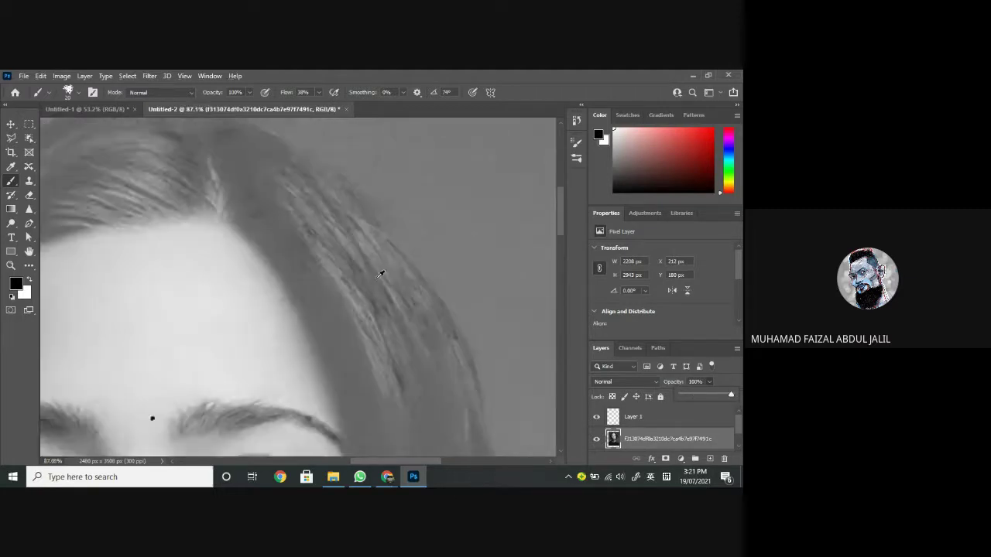
pyautogui.scroll(-2, 380, 273)
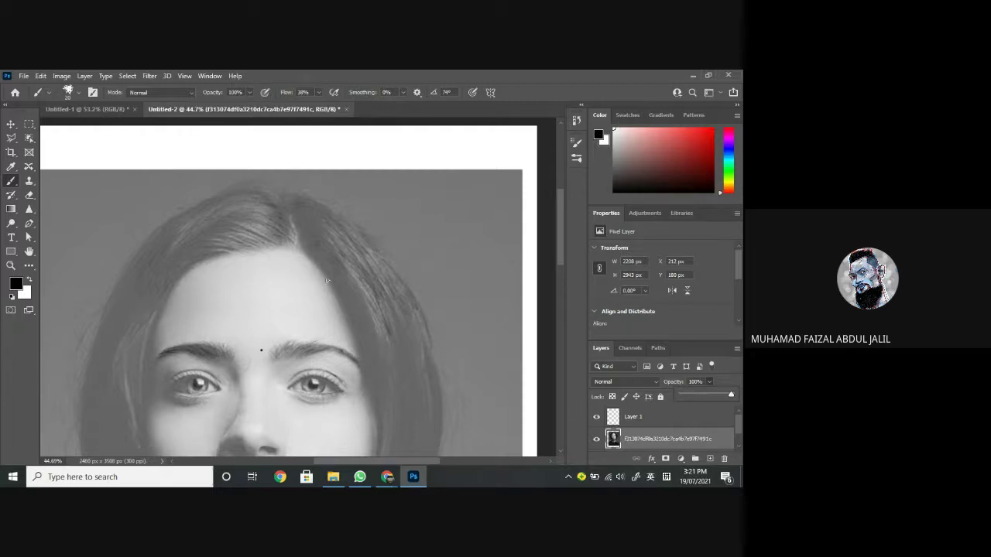
pyautogui.moveTo(188, 269); pyautogui.dragTo(293, 279)
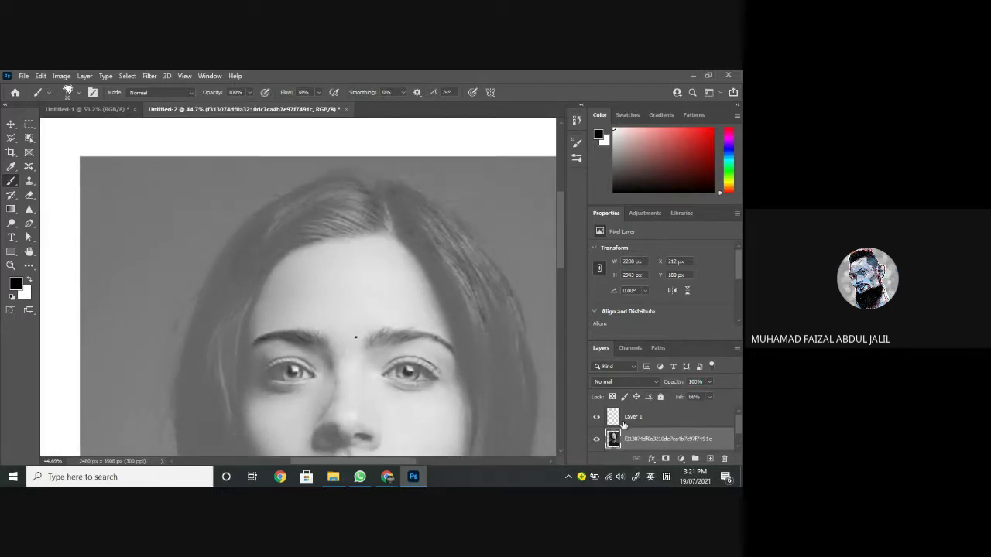
pyautogui.scroll(2, 311, 295)
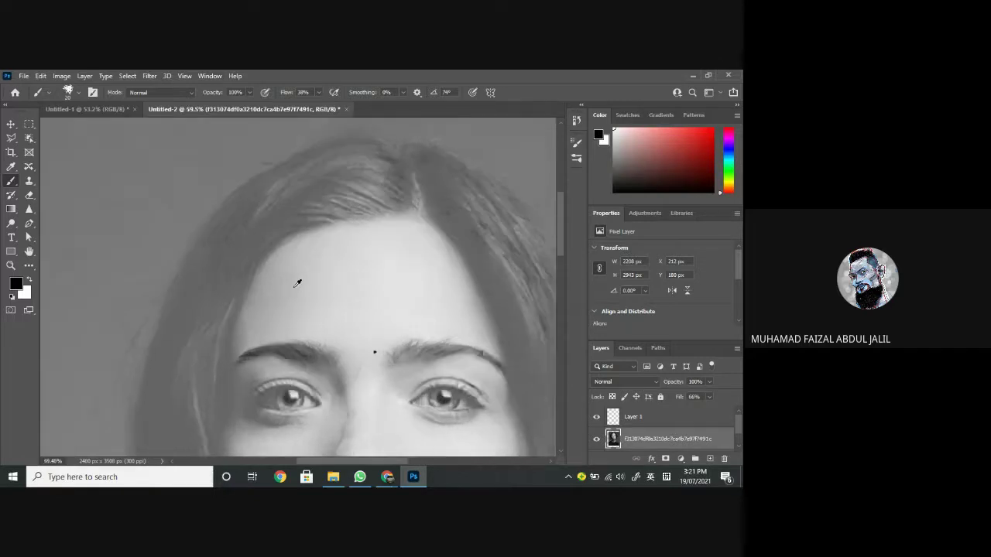
pyautogui.scroll(2, 274, 252)
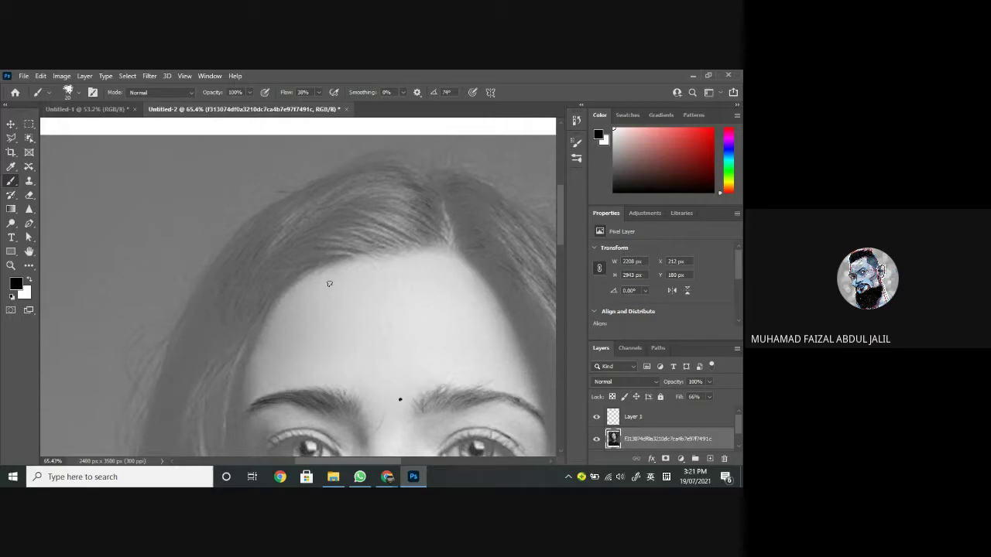
# Step: Fade the photo layer back to 55% opacity and make Layer 1 the active layer
pyautogui.click(644, 419)
pyautogui.click(650, 440)
pyautogui.click(709, 382)
pyautogui.moveTo(709, 397); pyautogui.dragTo(688, 397)
pyautogui.click(687, 417)
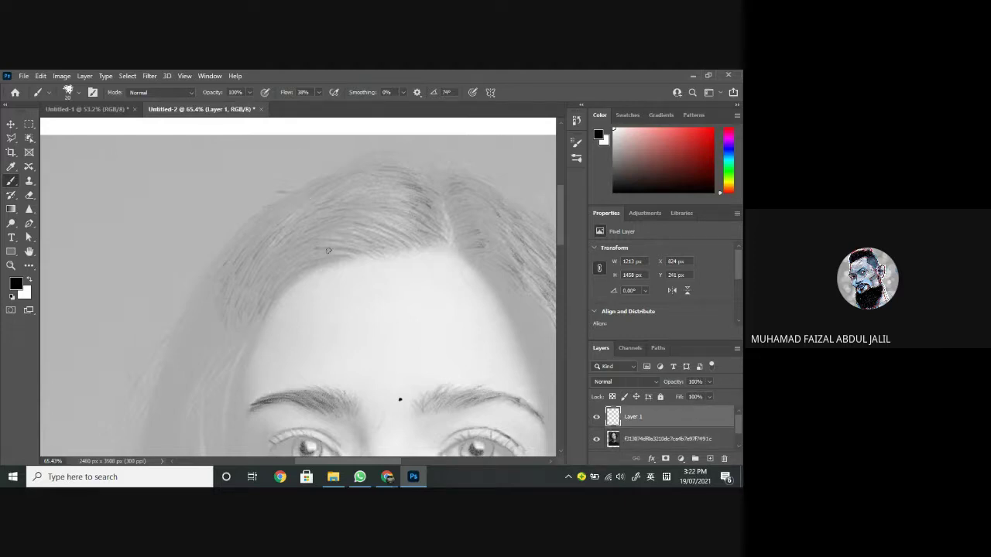
# Step: Extend the hair strokes down the left side of the head, filling the outer contour and the mass beside the forehead
pyautogui.scroll(2, 259, 199)
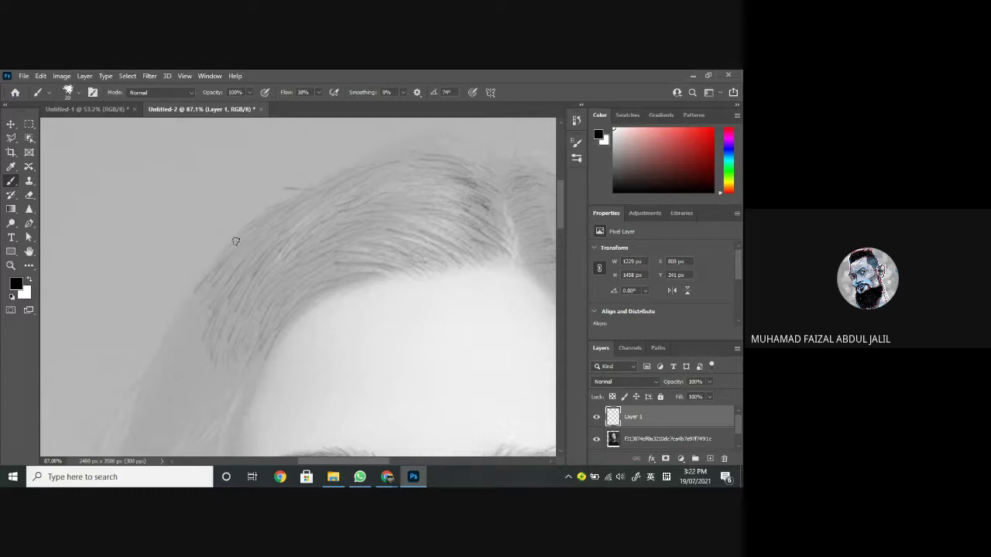
pyautogui.moveTo(190, 283); pyautogui.dragTo(233, 238)
pyautogui.moveTo(183, 341); pyautogui.dragTo(242, 311)
pyautogui.moveTo(192, 310); pyautogui.dragTo(169, 366)
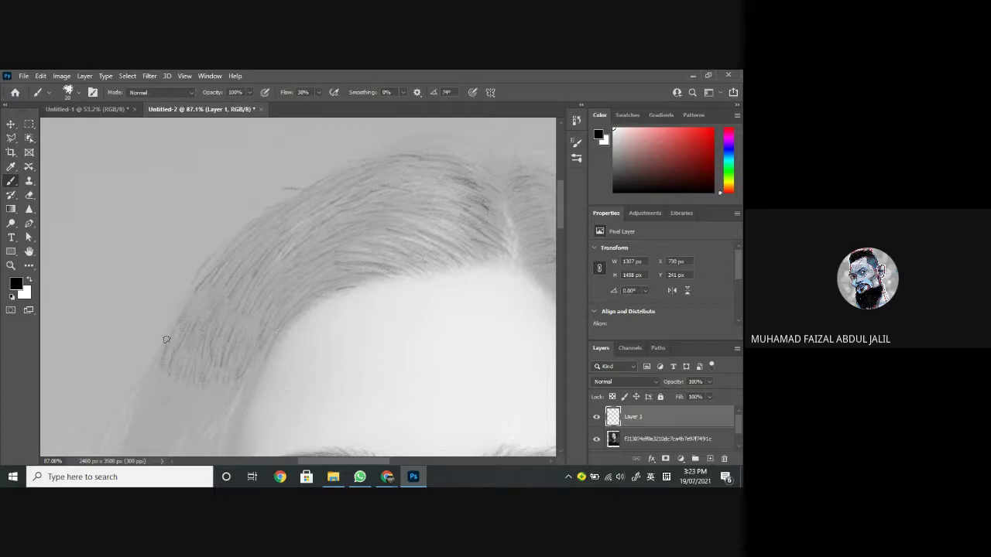
pyautogui.moveTo(166, 341); pyautogui.dragTo(160, 361)
# Step: Continue the outer contour strokes down the left side and sketch the edge of the loose strand beside the temple
pyautogui.moveTo(392, 314); pyautogui.dragTo(343, 301)
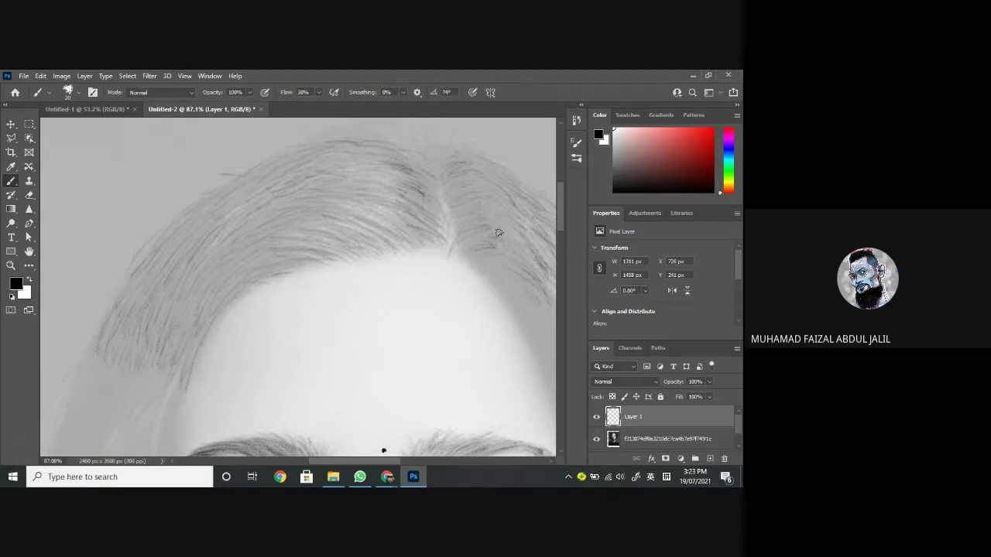
pyautogui.moveTo(338, 294); pyautogui.dragTo(485, 222)
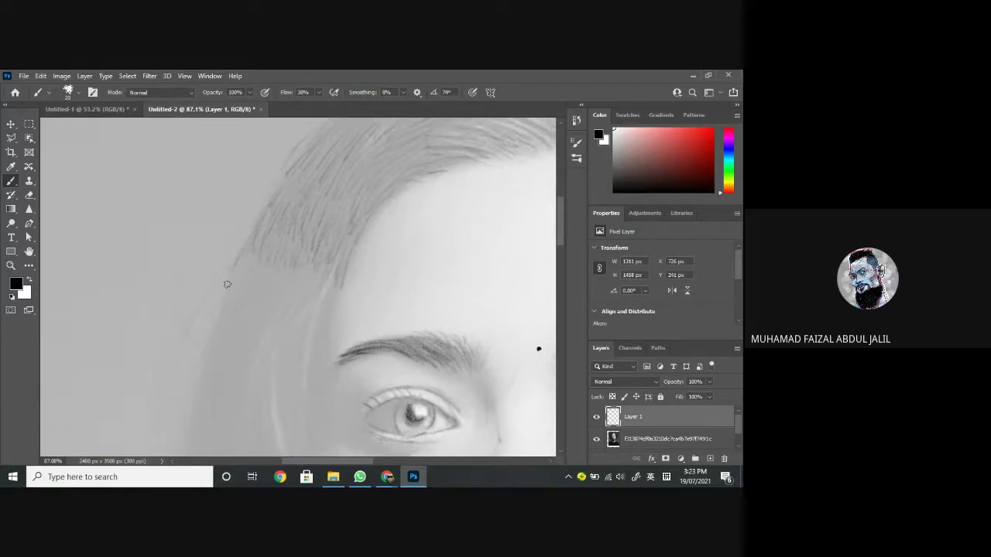
pyautogui.moveTo(225, 316); pyautogui.dragTo(256, 262)
pyautogui.moveTo(371, 263)
pyautogui.mouseDown()
pyautogui.moveTo(385, 273)
pyautogui.moveTo(364, 252)
pyautogui.mouseUp()
pyautogui.hotkey('ctrl', 'z')
pyautogui.scroll(-1, 353, 264)
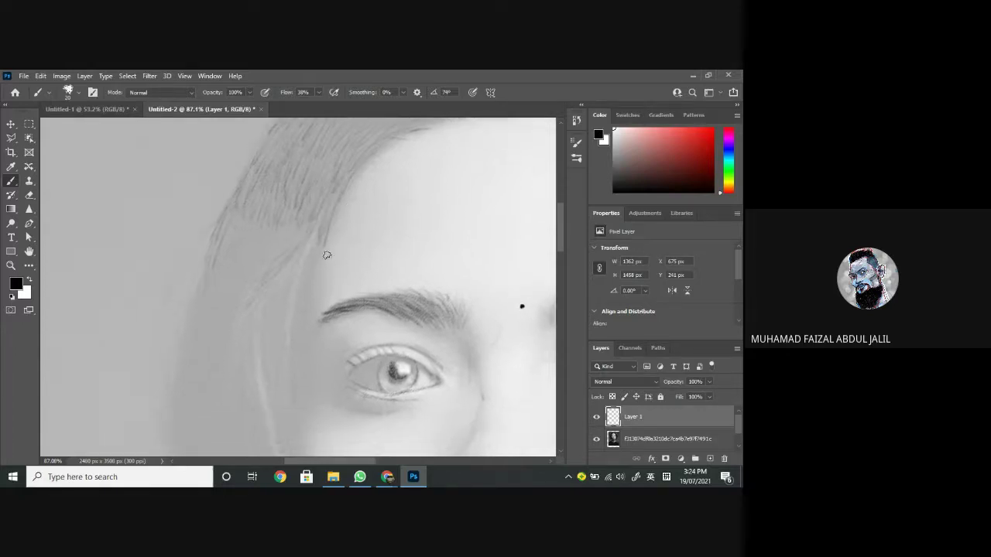
# Step: Restore the photo layer to 100% opacity and study how the hair falls beside the left temple and face
pyautogui.scroll(-2, 327, 255)
pyautogui.click(677, 437)
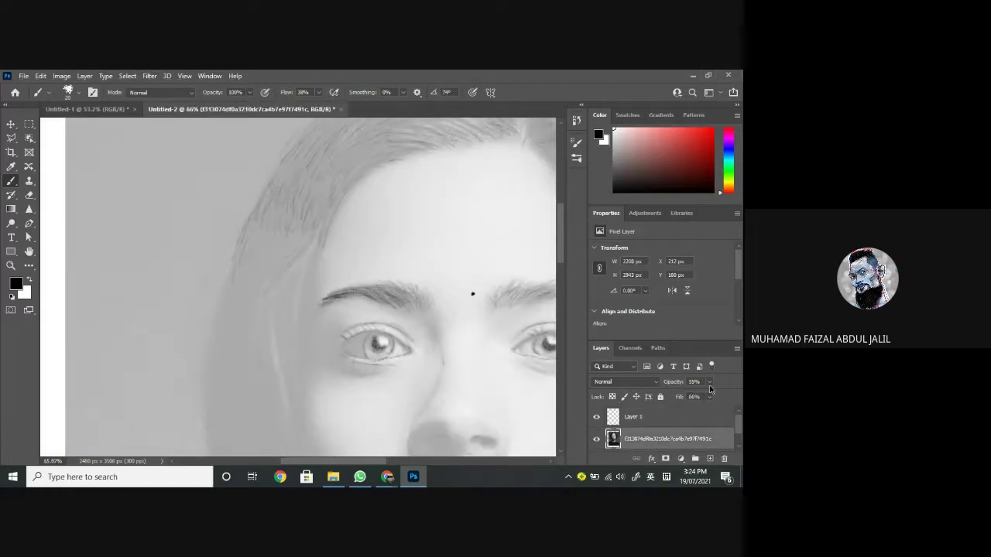
pyautogui.moveTo(707, 397); pyautogui.dragTo(741, 400)
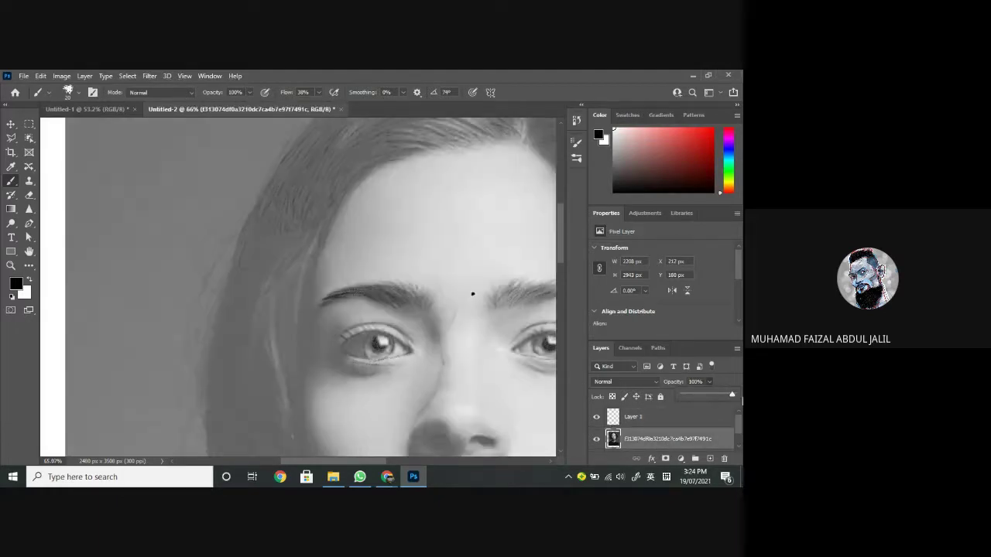
pyautogui.scroll(-2, 513, 308)
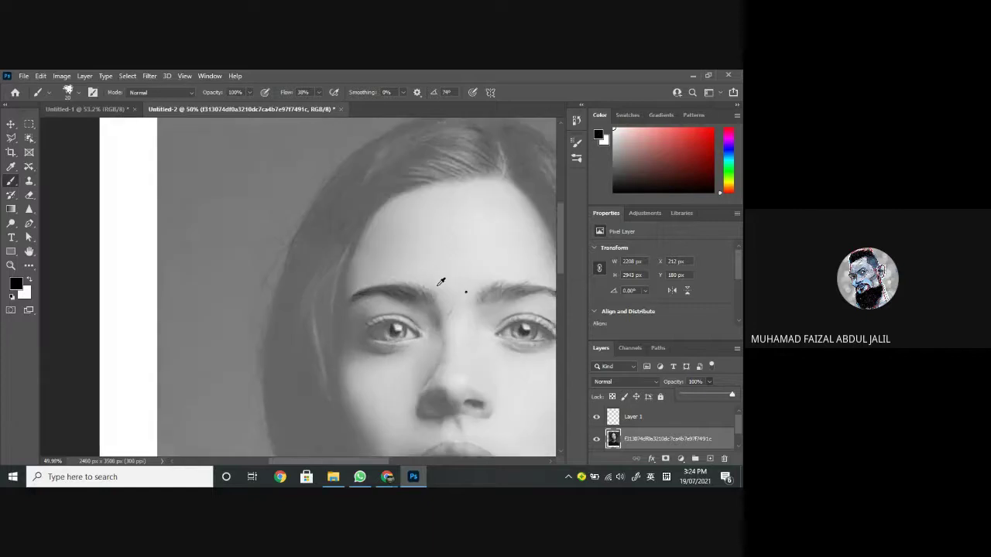
pyautogui.moveTo(513, 309); pyautogui.dragTo(414, 284)
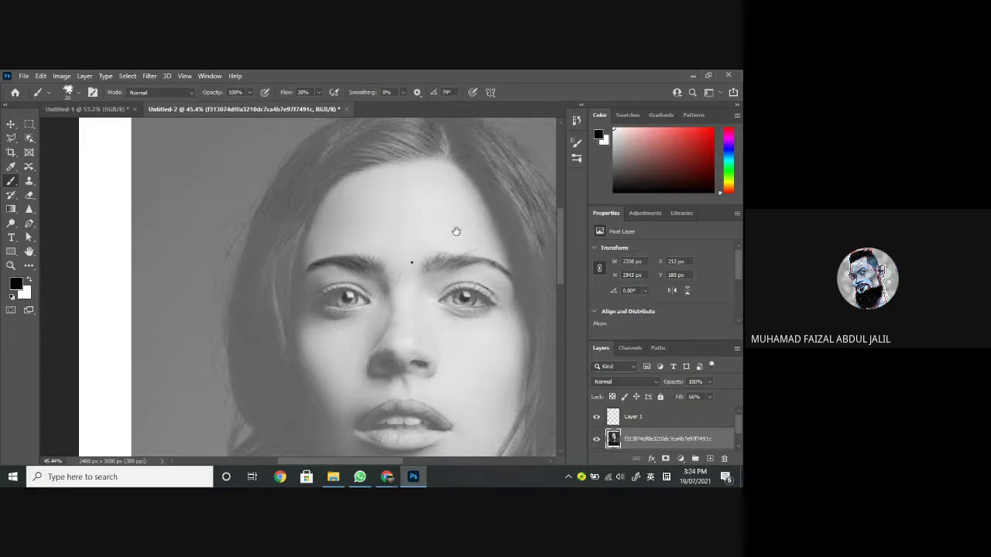
pyautogui.moveTo(427, 230)
pyautogui.mouseDown()
pyautogui.moveTo(284, 257)
pyautogui.moveTo(296, 285)
pyautogui.moveTo(441, 259)
pyautogui.moveTo(400, 246)
pyautogui.mouseUp()
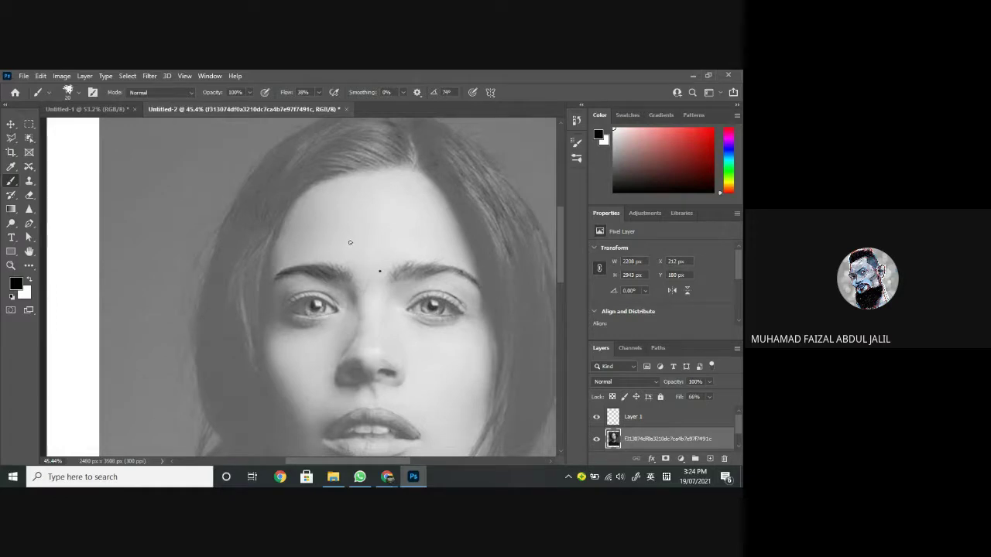
pyautogui.scroll(5, 284, 232)
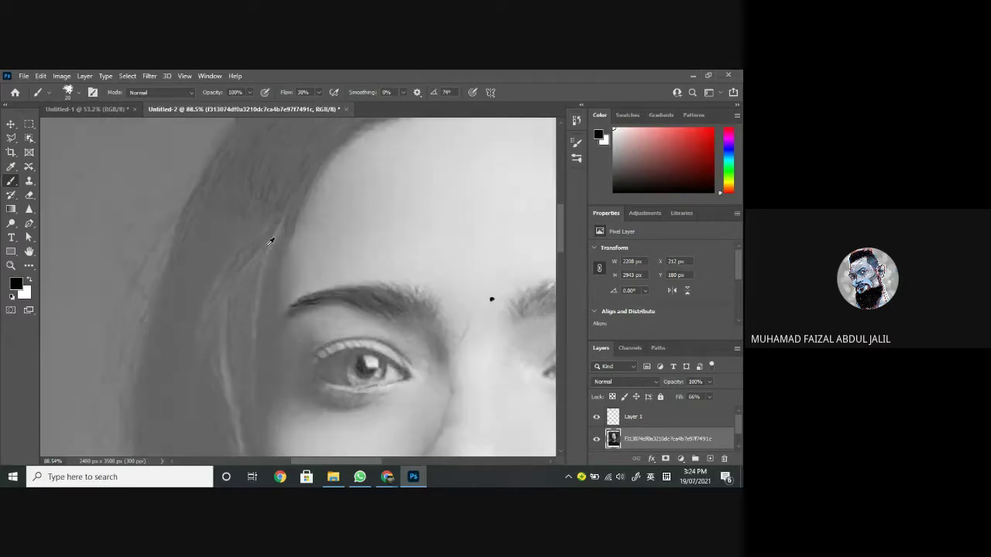
pyautogui.hscroll(-2, 294, 244)
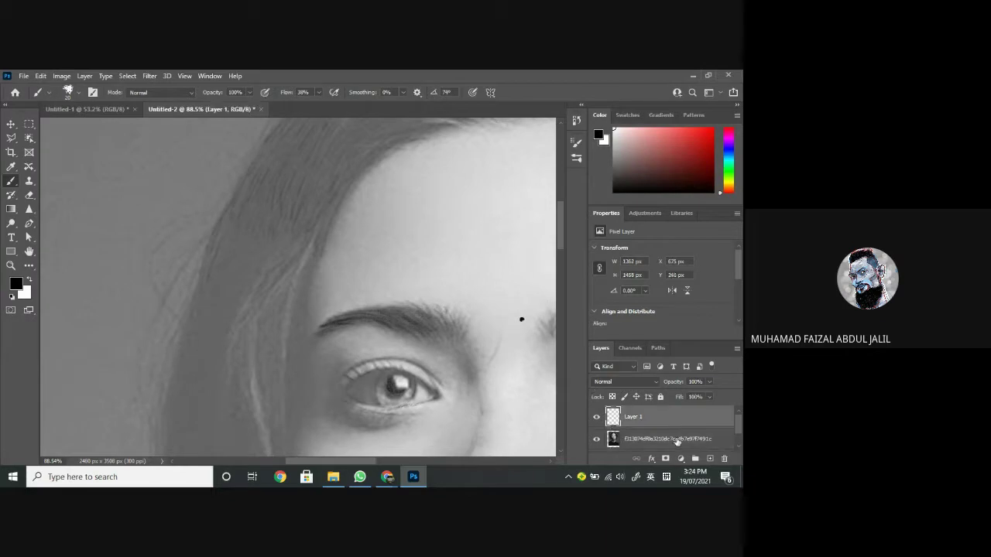
# Step: Fade the photo layer to 56% opacity and draw strands on Layer 1 down the left temple, including flyaway hairs outside the contour
pyautogui.click(709, 381)
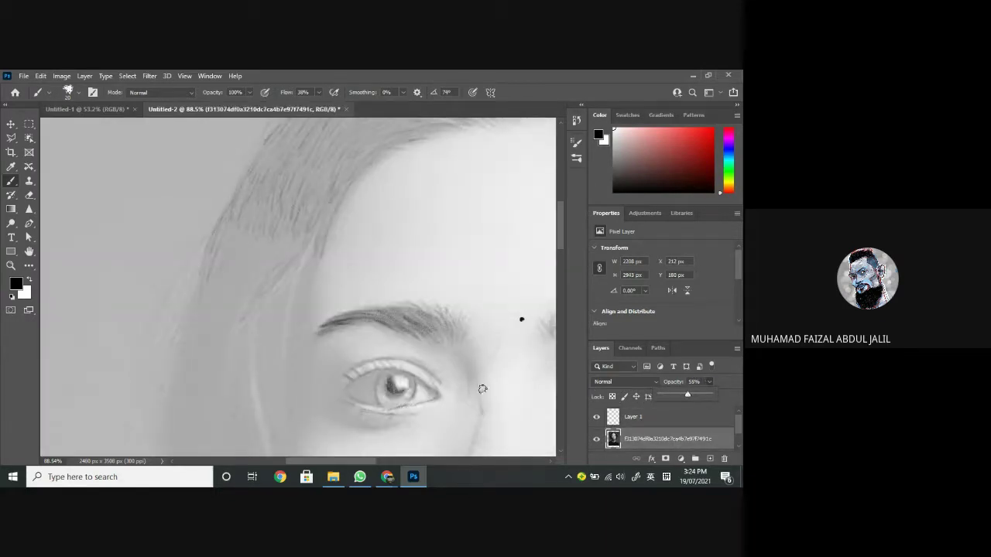
pyautogui.click(636, 418)
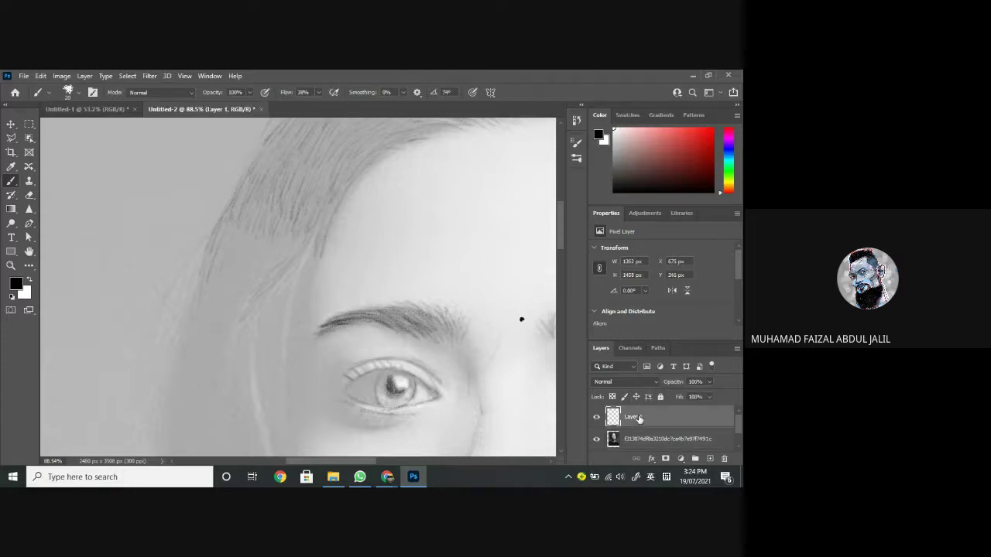
pyautogui.moveTo(217, 222); pyautogui.dragTo(177, 230)
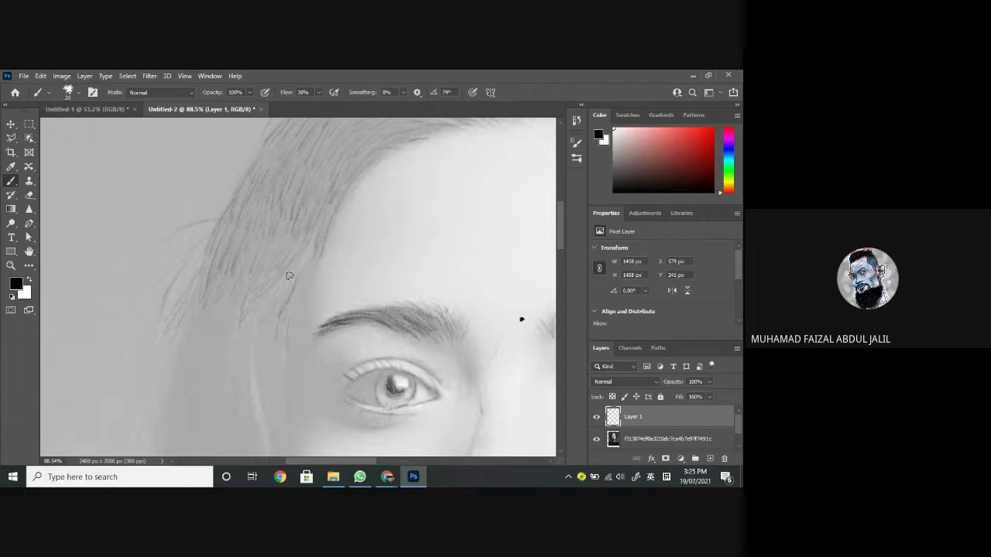
pyautogui.moveTo(260, 340)
pyautogui.mouseDown()
pyautogui.moveTo(264, 371)
pyautogui.moveTo(272, 315)
pyautogui.moveTo(278, 376)
pyautogui.moveTo(289, 319)
pyautogui.moveTo(275, 382)
pyautogui.mouseUp()
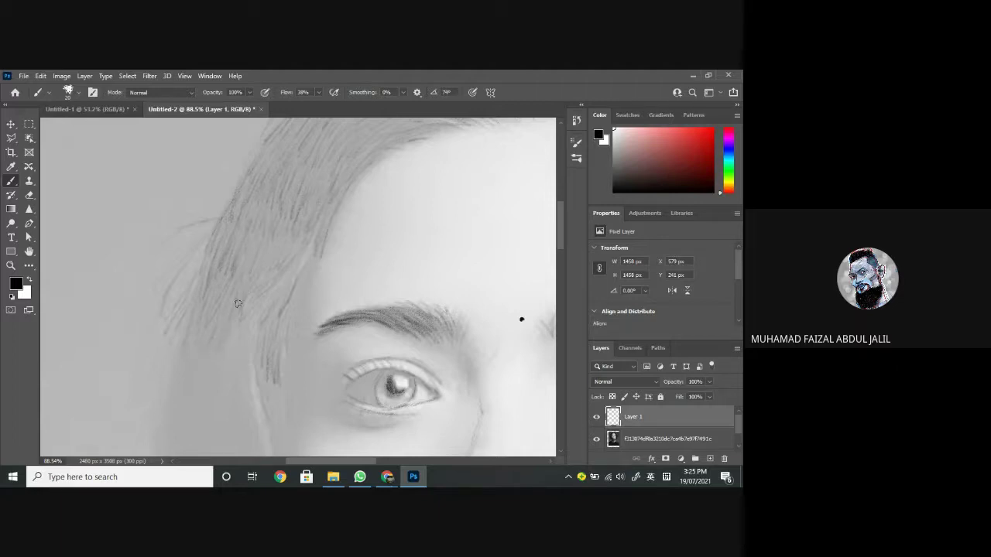
pyautogui.click(214, 364)
pyautogui.moveTo(168, 271); pyautogui.dragTo(150, 287)
pyautogui.moveTo(156, 364); pyautogui.dragTo(222, 283)
# Step: Extend the hair strokes on the right side past eyebrow level, filling the gaps and the outer contour
pyautogui.moveTo(289, 336); pyautogui.dragTo(46, 228)
pyautogui.moveTo(267, 271)
pyautogui.mouseDown()
pyautogui.moveTo(270, 248)
pyautogui.moveTo(268, 259)
pyautogui.mouseUp()
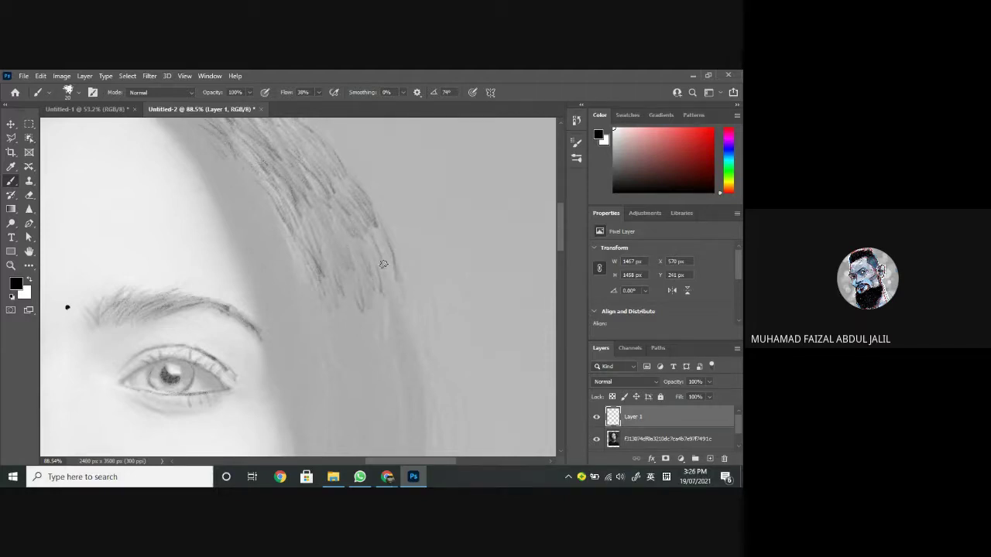
pyautogui.moveTo(378, 261); pyautogui.dragTo(371, 262)
pyautogui.moveTo(386, 294)
pyautogui.mouseDown()
pyautogui.moveTo(402, 351)
pyautogui.moveTo(402, 359)
pyautogui.moveTo(390, 346)
pyautogui.moveTo(388, 359)
pyautogui.mouseUp()
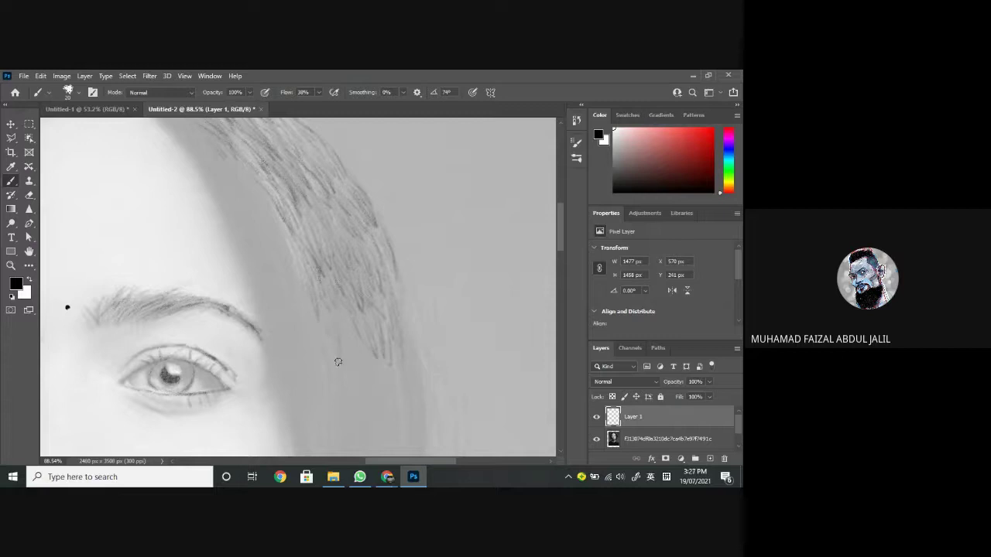
pyautogui.moveTo(338, 312)
pyautogui.mouseDown()
pyautogui.moveTo(343, 361)
pyautogui.moveTo(357, 360)
pyautogui.mouseUp()
pyautogui.moveTo(408, 348); pyautogui.dragTo(391, 291)
# Step: Browse the brush presets from the dry media through the wet media to the special effects brushes, keeping the current brush
pyautogui.moveTo(263, 263); pyautogui.dragTo(369, 330)
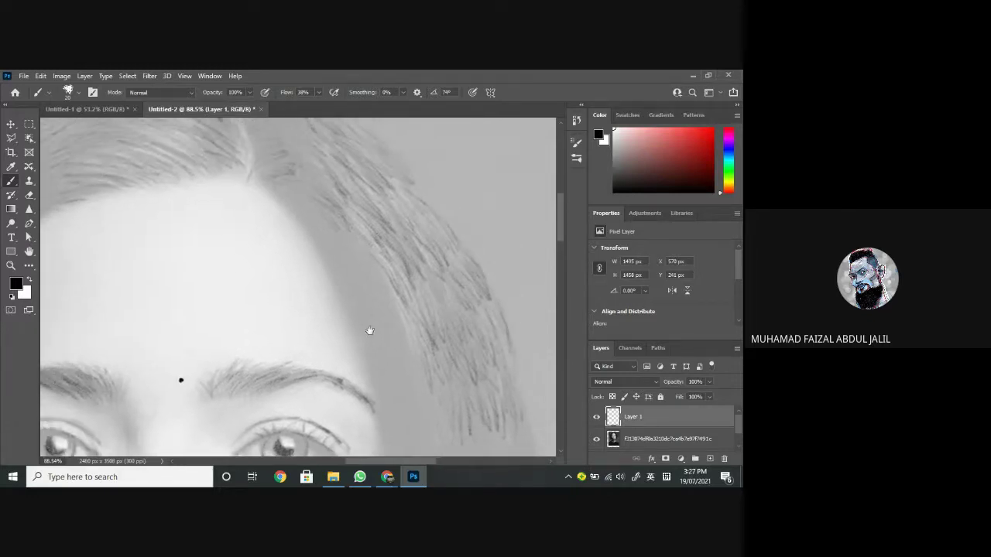
pyautogui.click(75, 94)
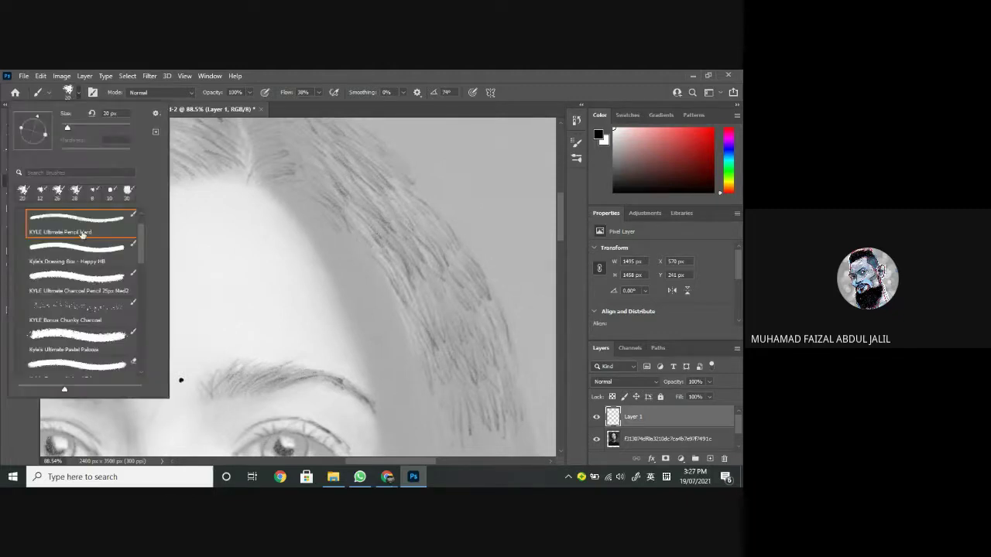
pyautogui.scroll(-2, 75, 250)
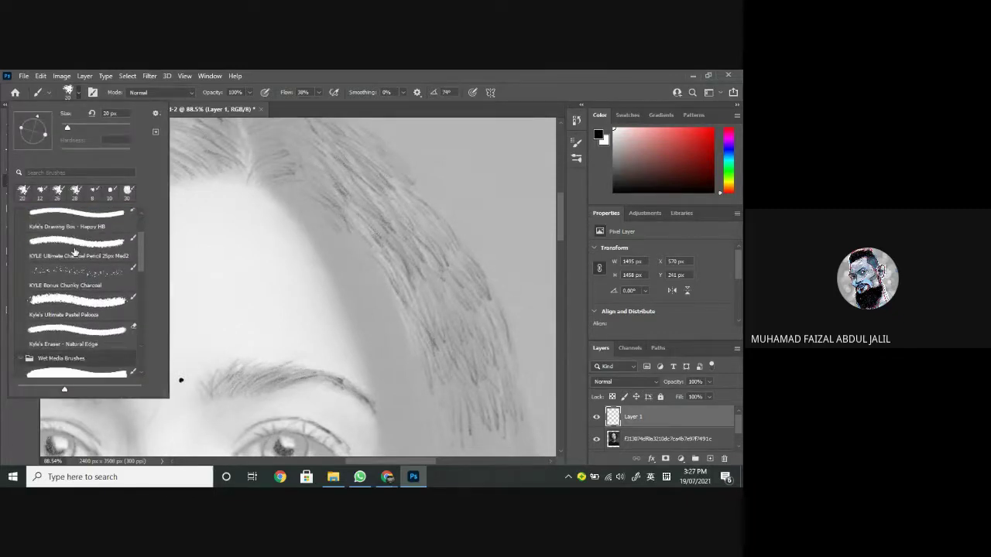
pyautogui.scroll(-3, 75, 250)
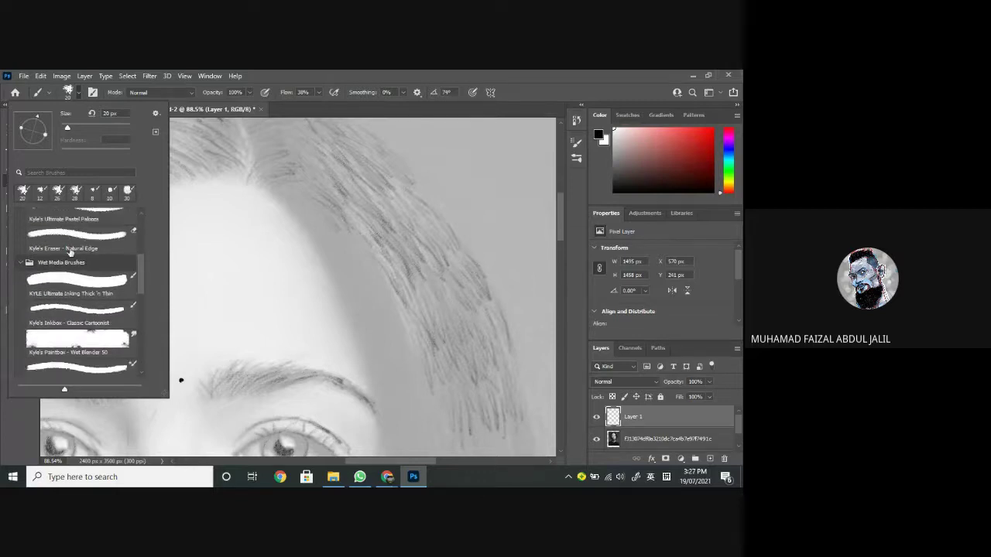
pyautogui.scroll(-3, 69, 252)
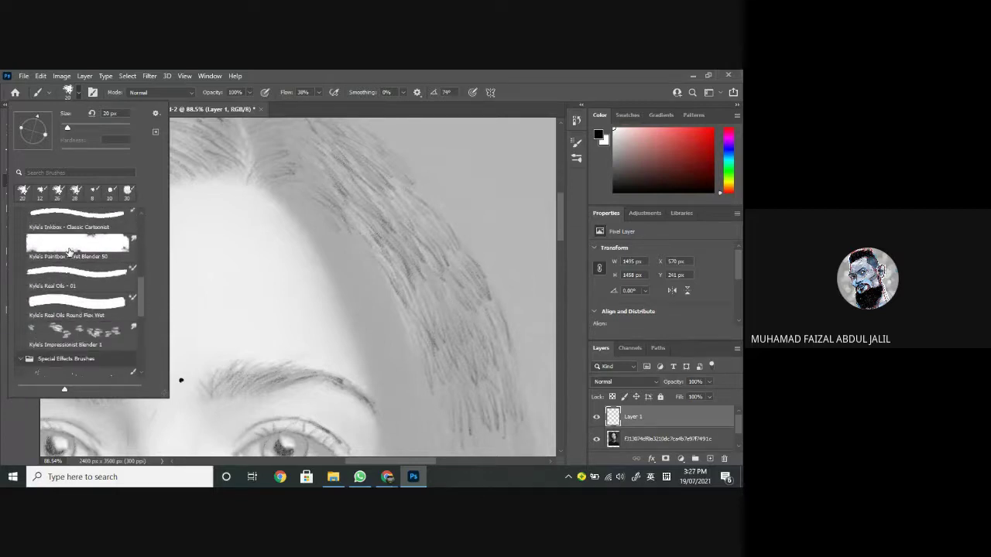
pyautogui.scroll(-2, 69, 251)
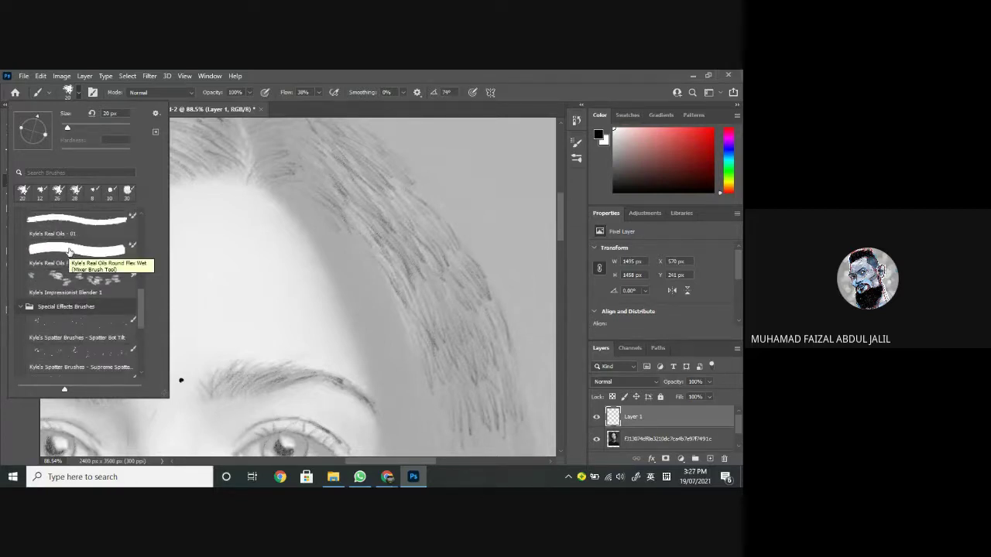
pyautogui.scroll(-4, 68, 252)
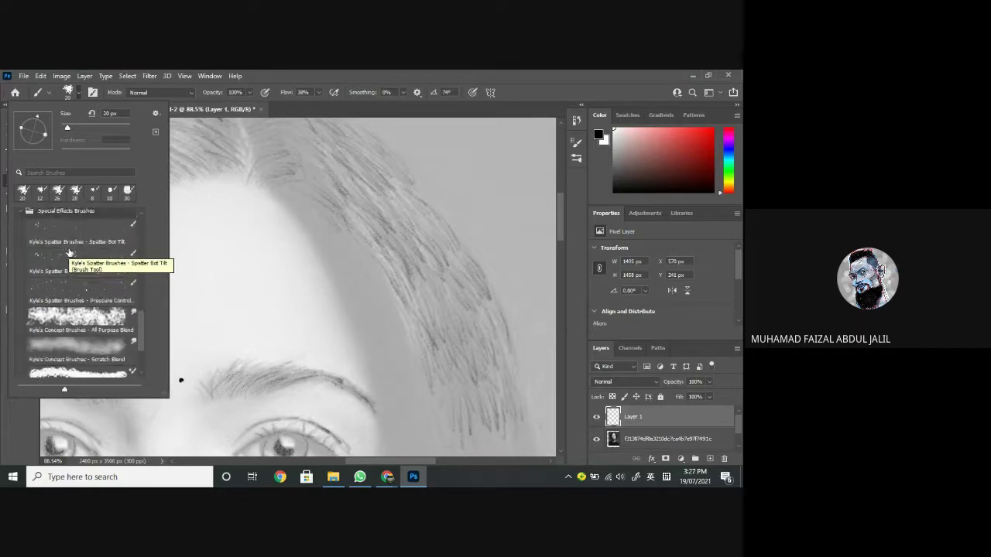
pyautogui.scroll(-2, 68, 252)
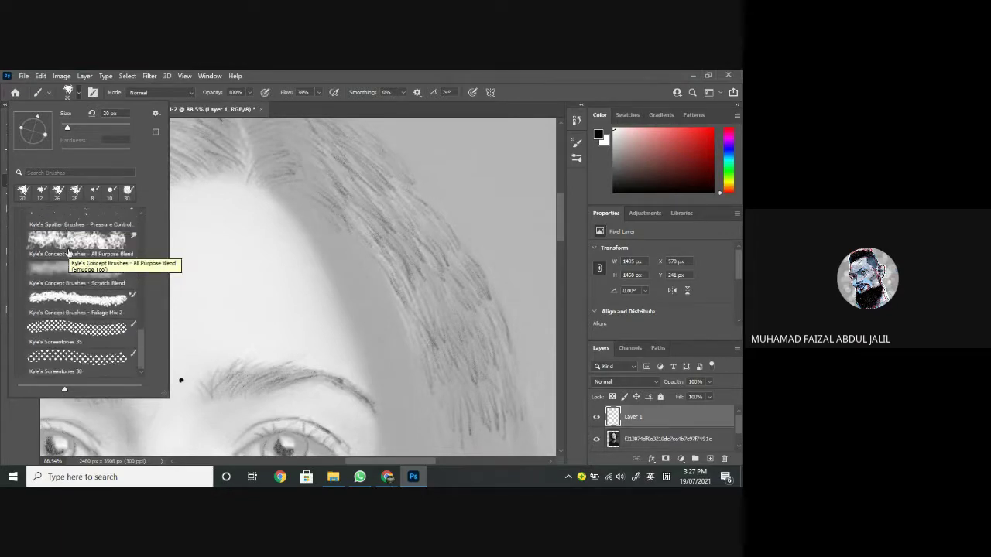
pyautogui.scroll(4, 68, 252)
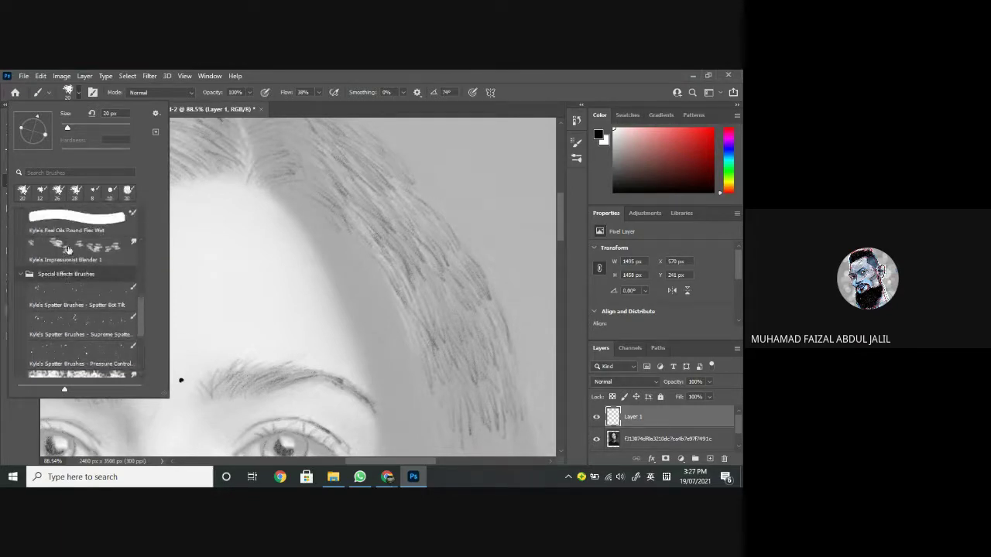
pyautogui.scroll(4, 68, 250)
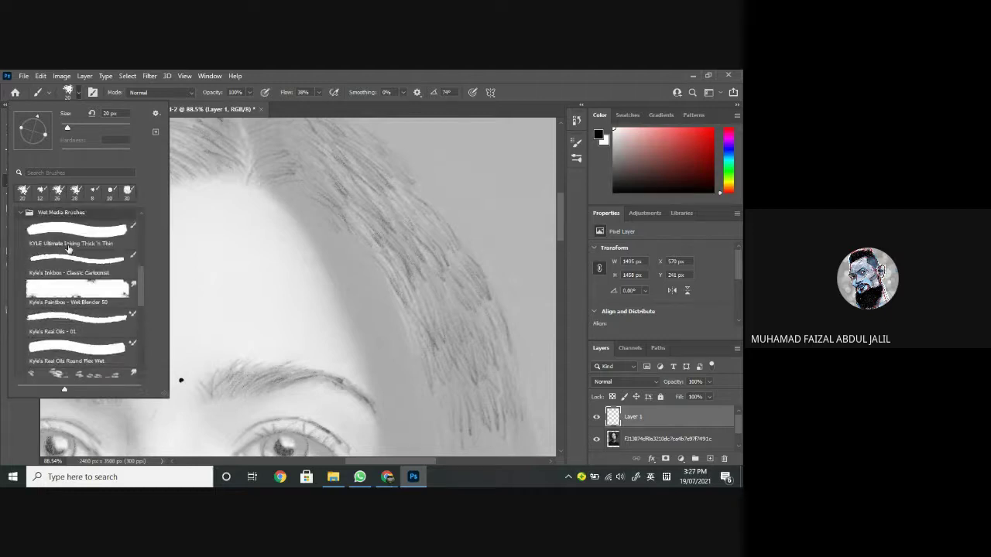
pyautogui.scroll(-2, 68, 249)
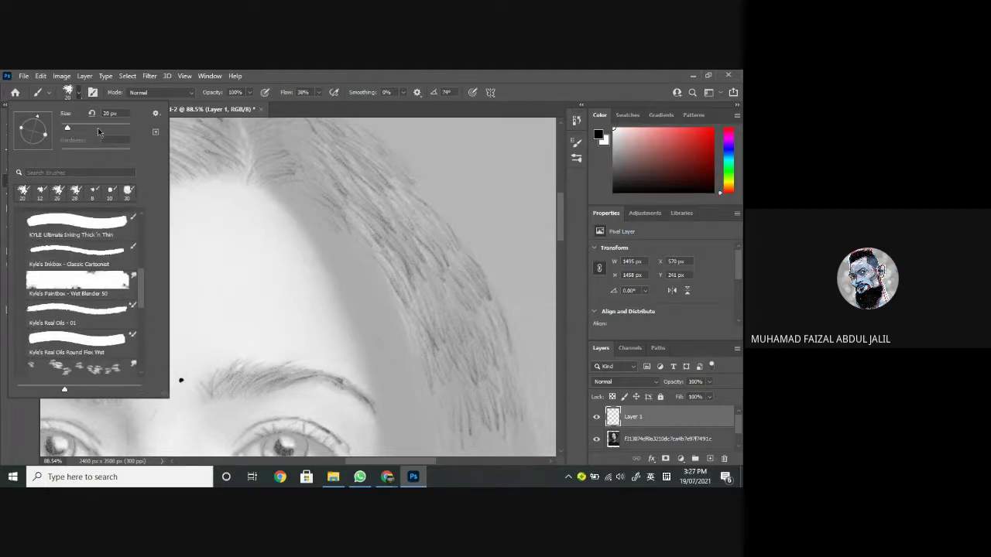
pyautogui.click(79, 93)
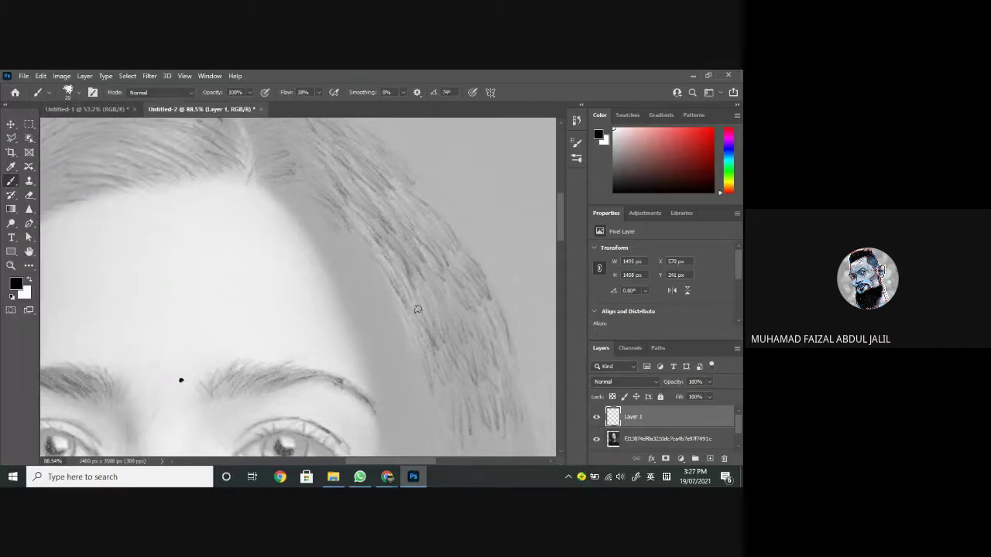
# Step: Extend the right-side hair strokes down past eye level on Layer 1 and sketch flyaway hairs outside the contour
pyautogui.scroll(-2, 428, 343)
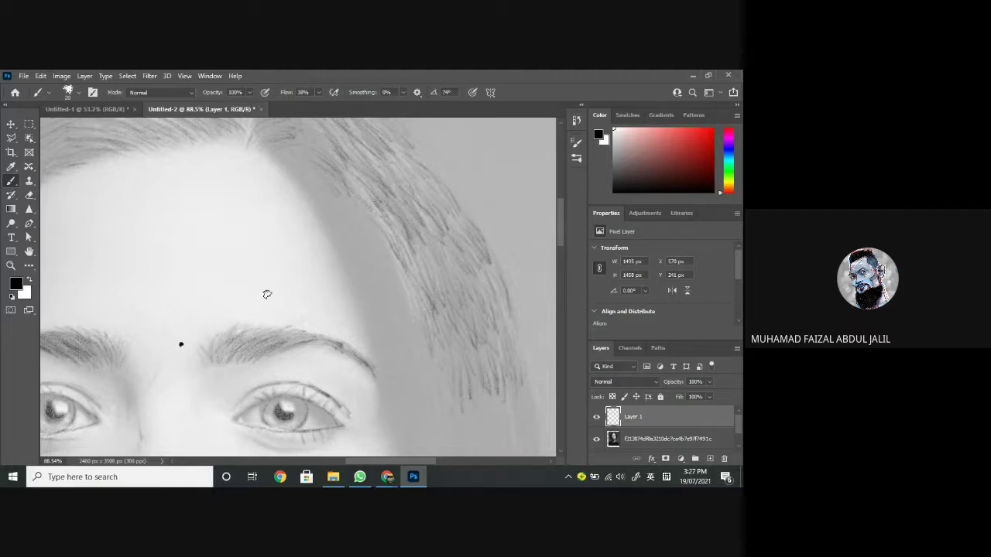
pyautogui.moveTo(398, 367); pyautogui.dragTo(457, 282)
pyautogui.moveTo(506, 334); pyautogui.dragTo(234, 263)
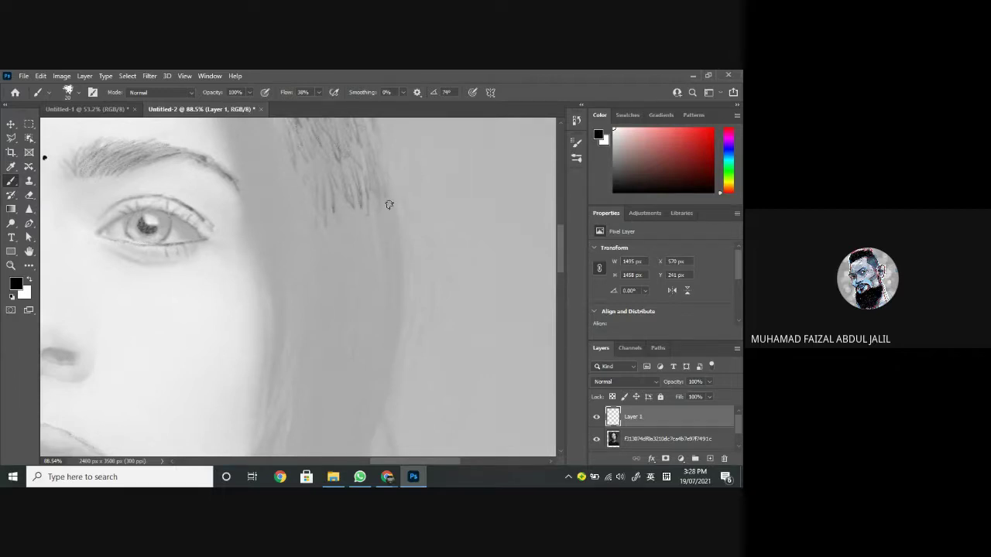
pyautogui.moveTo(392, 215); pyautogui.dragTo(399, 248)
pyautogui.moveTo(361, 242); pyautogui.dragTo(363, 253)
pyautogui.moveTo(394, 199); pyautogui.dragTo(409, 274)
pyautogui.moveTo(406, 212); pyautogui.dragTo(429, 247)
pyautogui.moveTo(438, 246); pyautogui.dragTo(442, 272)
pyautogui.moveTo(359, 279); pyautogui.dragTo(353, 303)
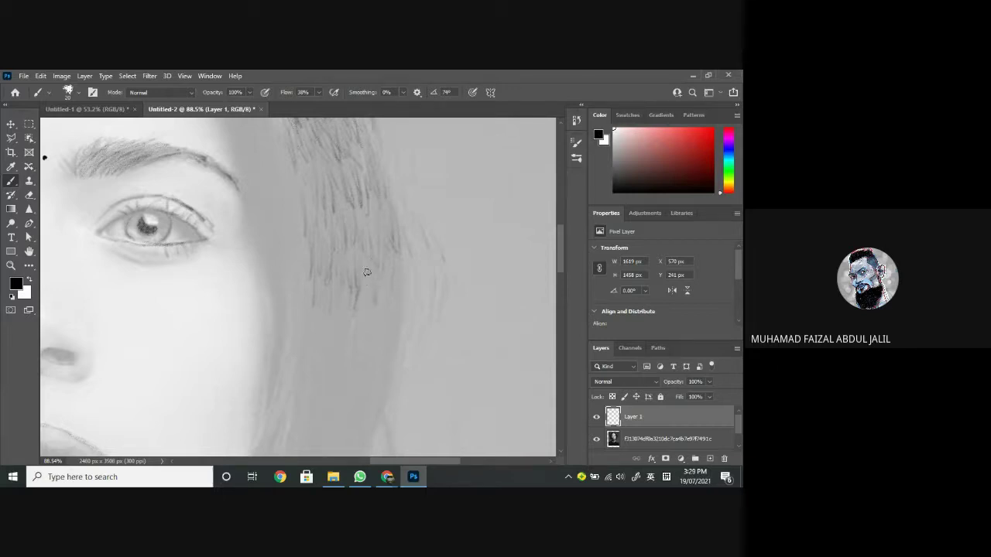
# Step: Continue the right-side strands down toward nostril level, darkening the outer edge of the hair
pyautogui.moveTo(361, 299); pyautogui.dragTo(360, 325)
pyautogui.moveTo(401, 271); pyautogui.dragTo(398, 318)
pyautogui.moveTo(393, 261); pyautogui.dragTo(392, 297)
pyautogui.moveTo(388, 289); pyautogui.dragTo(381, 333)
pyautogui.moveTo(371, 278); pyautogui.dragTo(374, 324)
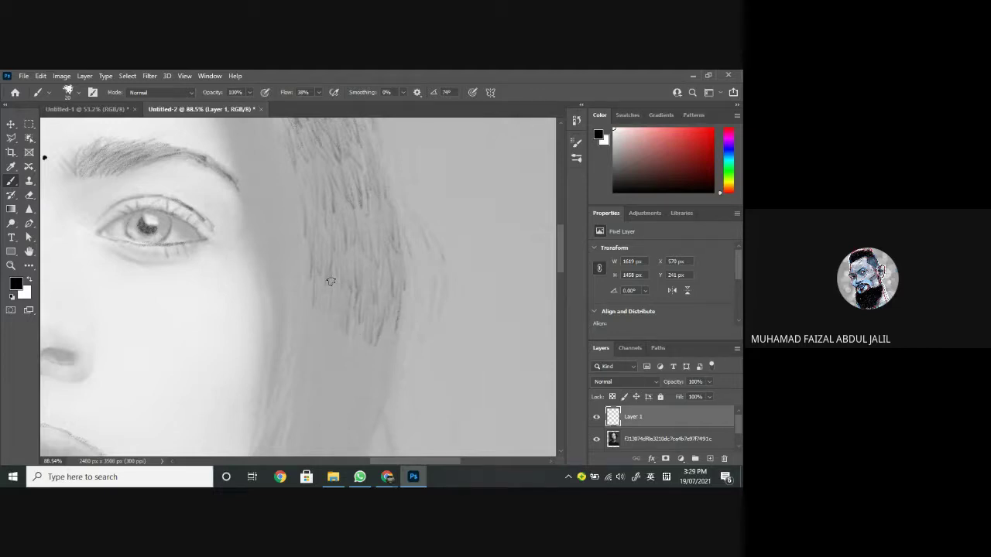
# Step: Restore the photo layer to 100% opacity and examine the hair and light strand along the left side of the face
pyautogui.scroll(-3, 333, 271)
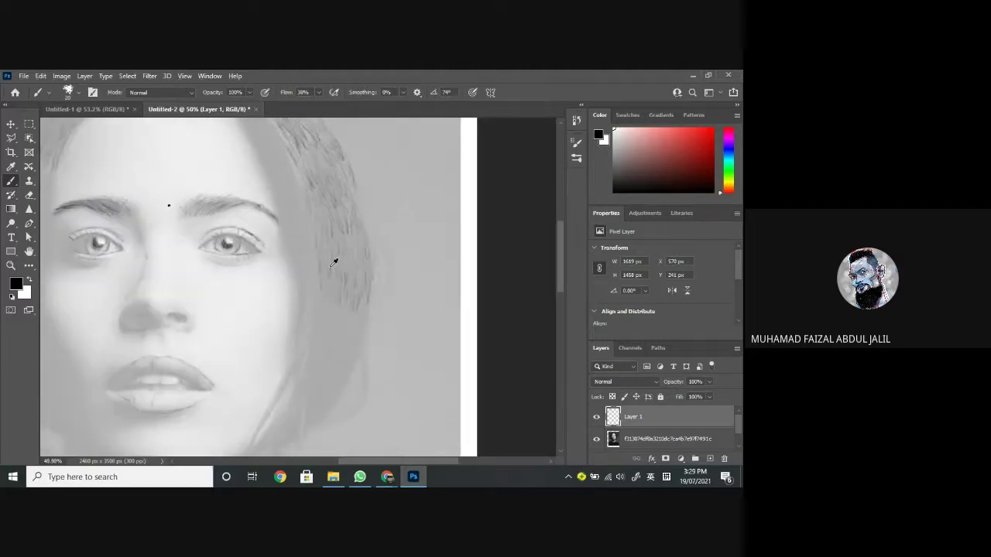
pyautogui.scroll(-1, 334, 262)
pyautogui.moveTo(263, 314)
pyautogui.mouseDown()
pyautogui.moveTo(308, 302)
pyautogui.moveTo(423, 327)
pyautogui.moveTo(459, 348)
pyautogui.moveTo(440, 359)
pyautogui.mouseUp()
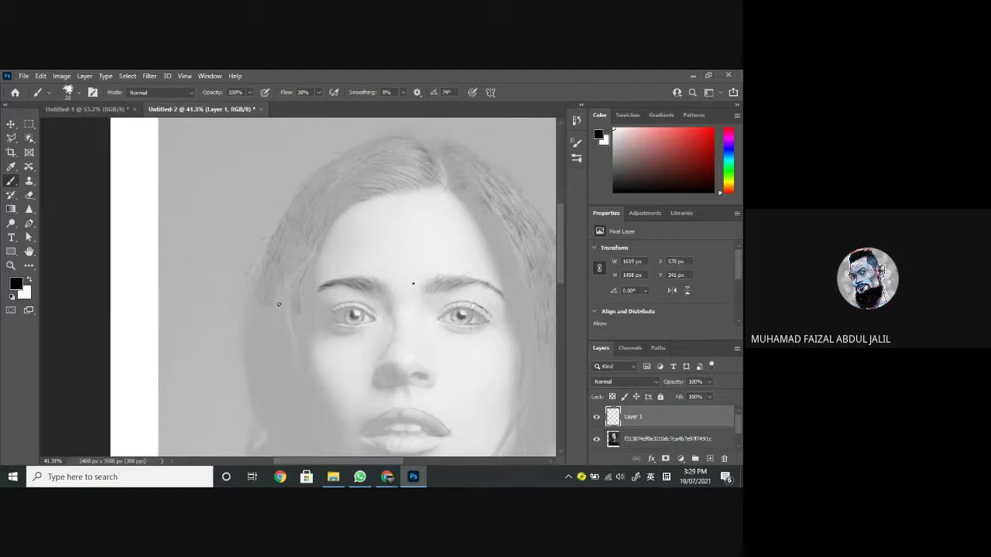
pyautogui.scroll(5, 259, 288)
pyautogui.scroll(-1, 294, 302)
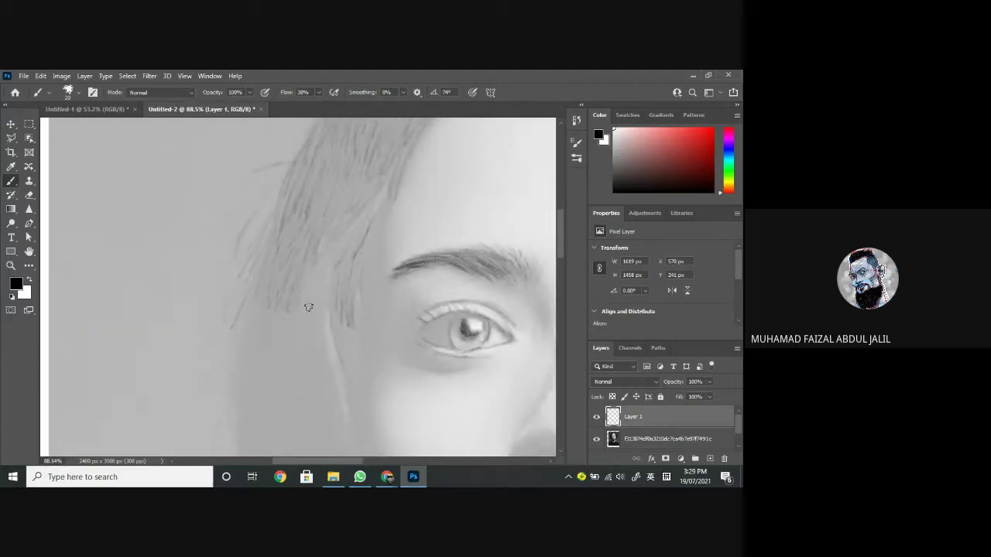
pyautogui.scroll(-1, 289, 294)
pyautogui.scroll(-1, 303, 292)
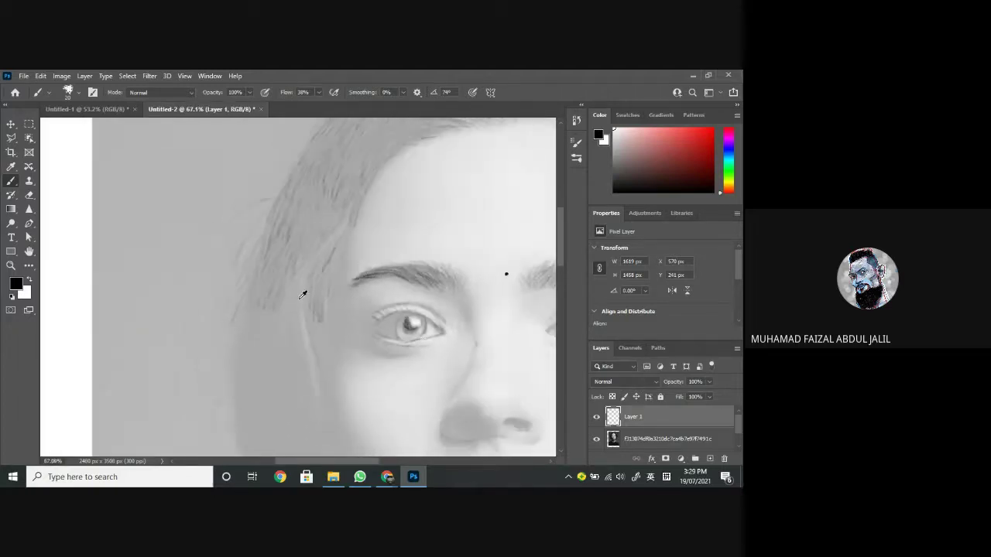
pyautogui.click(678, 440)
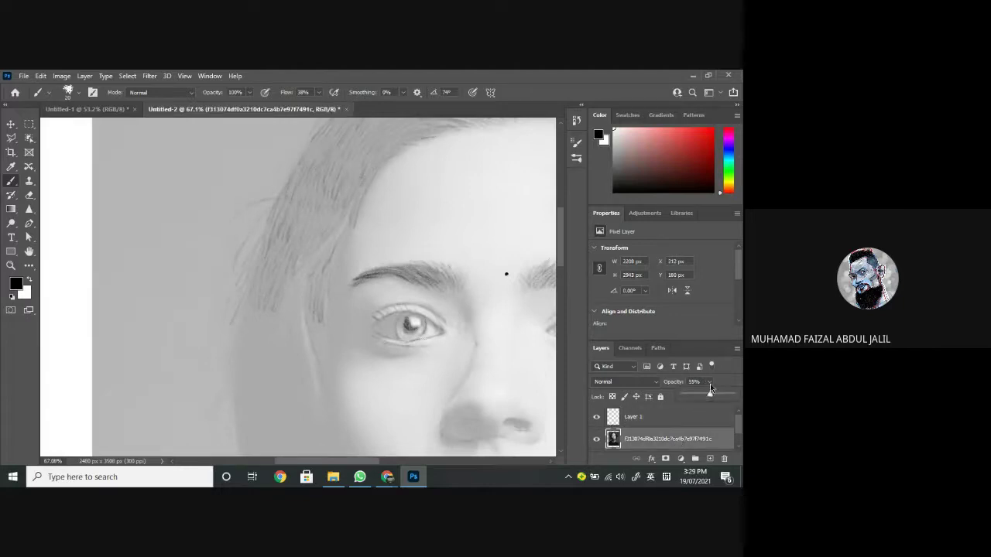
pyautogui.moveTo(709, 387); pyautogui.dragTo(742, 395)
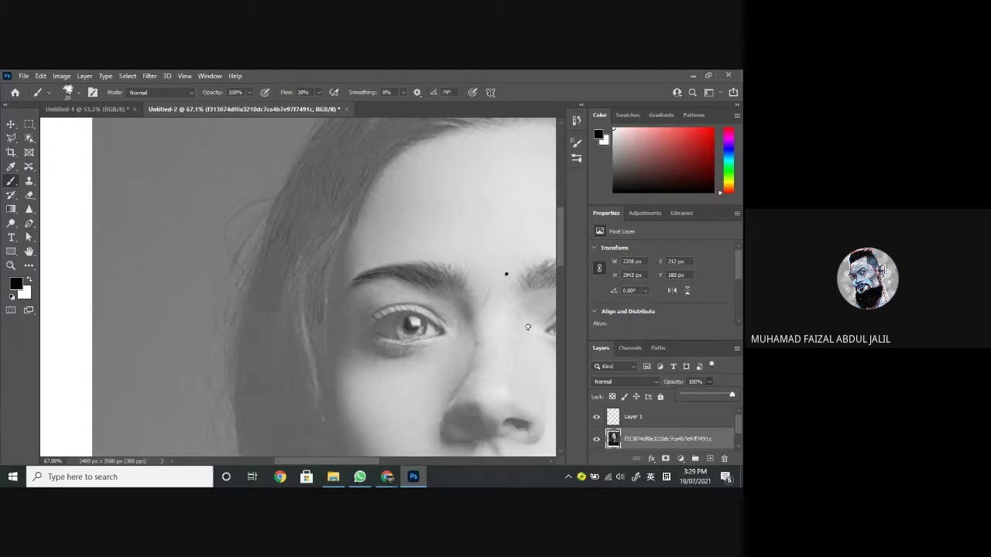
pyautogui.scroll(-3, 398, 259)
pyautogui.moveTo(464, 349); pyautogui.dragTo(373, 348)
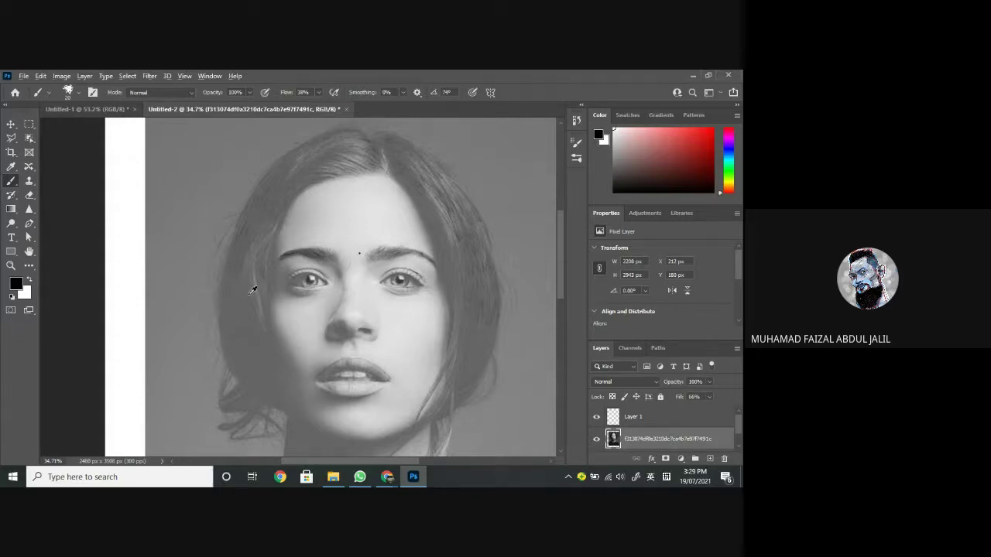
pyautogui.scroll(3, 252, 288)
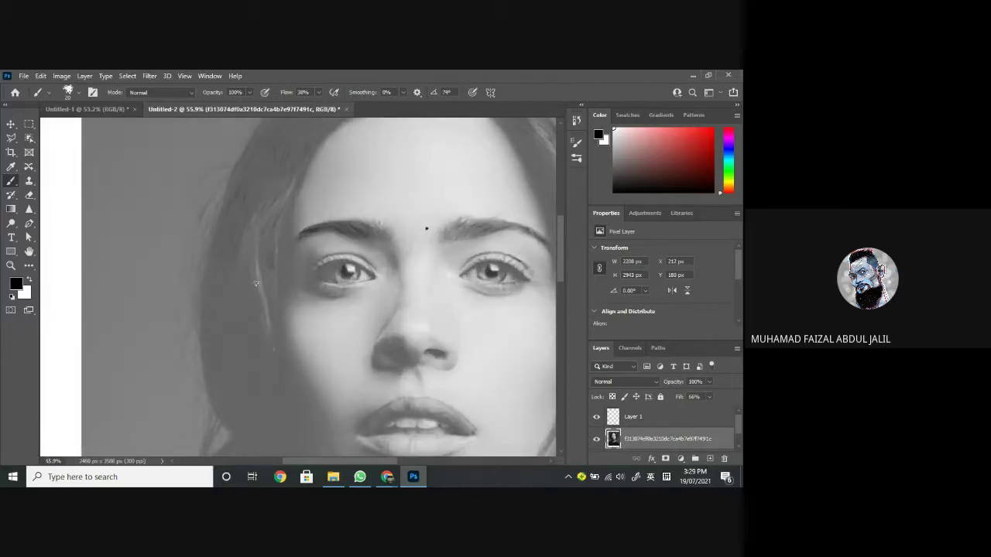
pyautogui.scroll(1, 252, 272)
pyautogui.scroll(1, 266, 297)
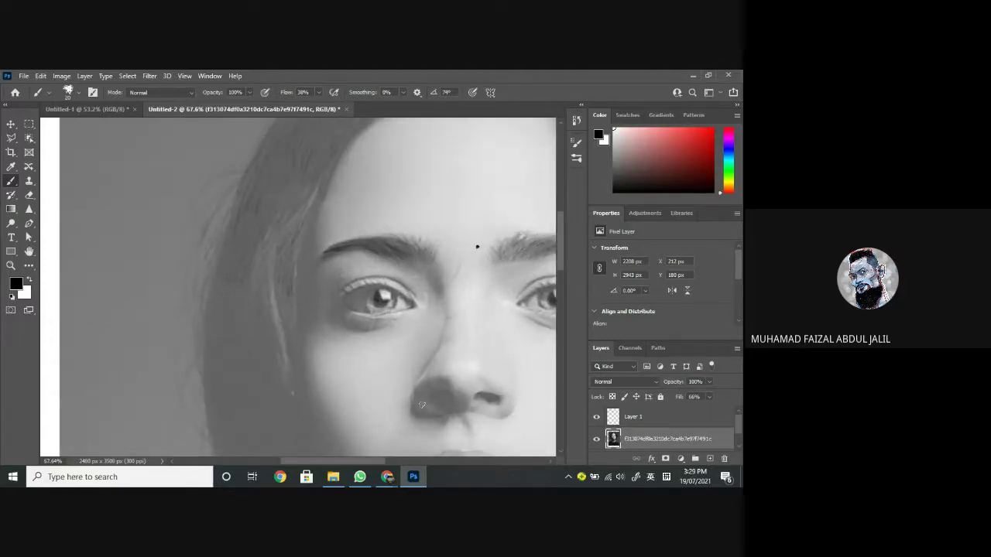
# Step: Fade the photo layer to 58% opacity and extend the hair strands on Layer 1 below the left temple
pyautogui.click(708, 385)
pyautogui.moveTo(710, 397); pyautogui.dragTo(686, 397)
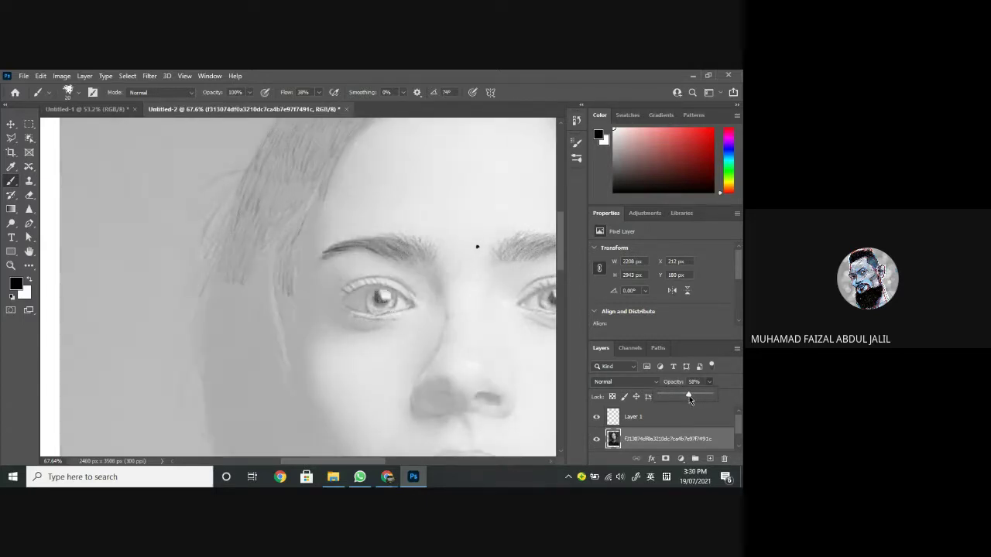
pyautogui.click(696, 420)
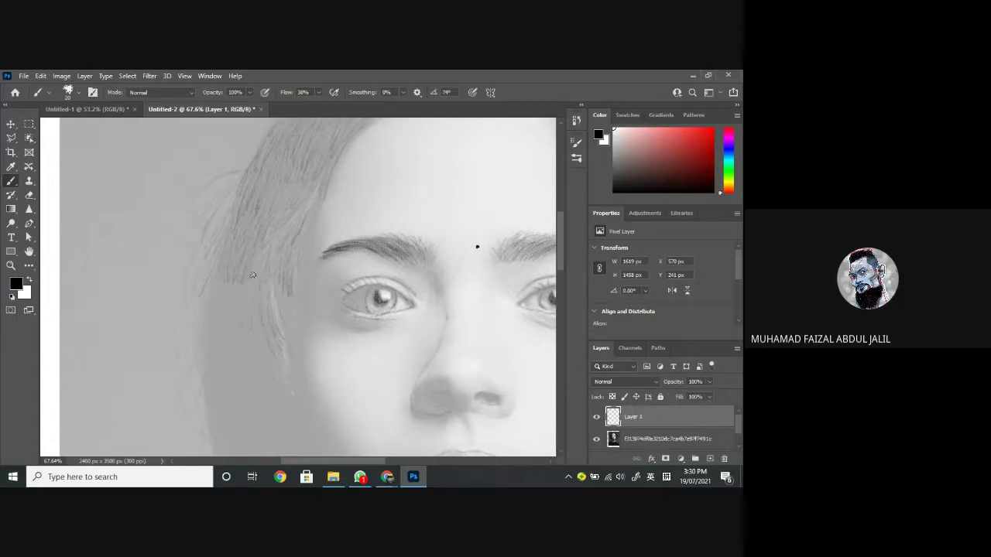
pyautogui.moveTo(231, 289)
pyautogui.mouseDown()
pyautogui.moveTo(239, 264)
pyautogui.moveTo(229, 320)
pyautogui.moveTo(229, 264)
pyautogui.moveTo(223, 321)
pyautogui.moveTo(231, 261)
pyautogui.moveTo(220, 319)
pyautogui.moveTo(219, 277)
pyautogui.moveTo(210, 302)
pyautogui.moveTo(227, 257)
pyautogui.moveTo(212, 318)
pyautogui.moveTo(225, 279)
pyautogui.moveTo(233, 323)
pyautogui.moveTo(242, 291)
pyautogui.moveTo(247, 308)
pyautogui.moveTo(261, 277)
pyautogui.mouseUp()
# Step: Switch to the Google Meet window to check the call, and return to the Photoshop drawing
pyautogui.click(325, 437)
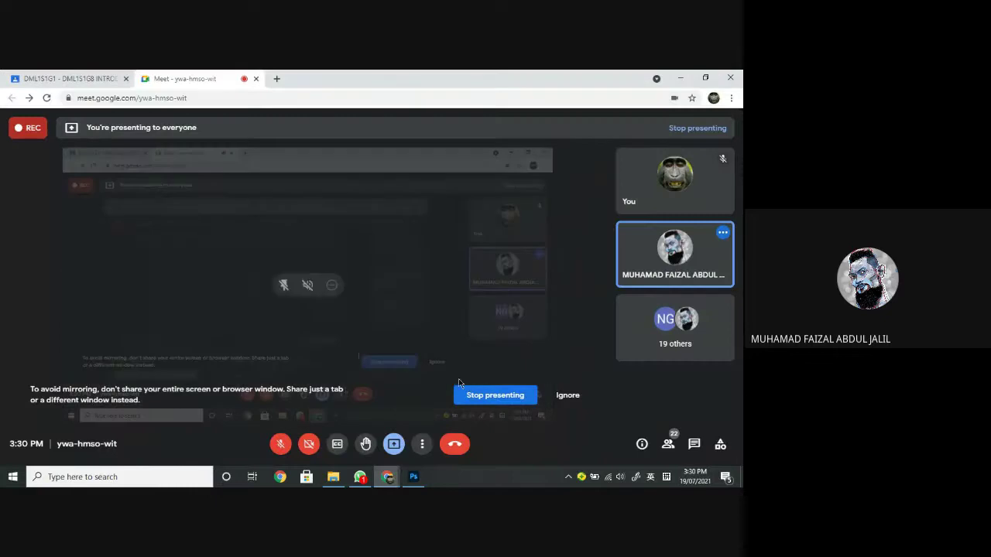
pyautogui.moveTo(388, 479)
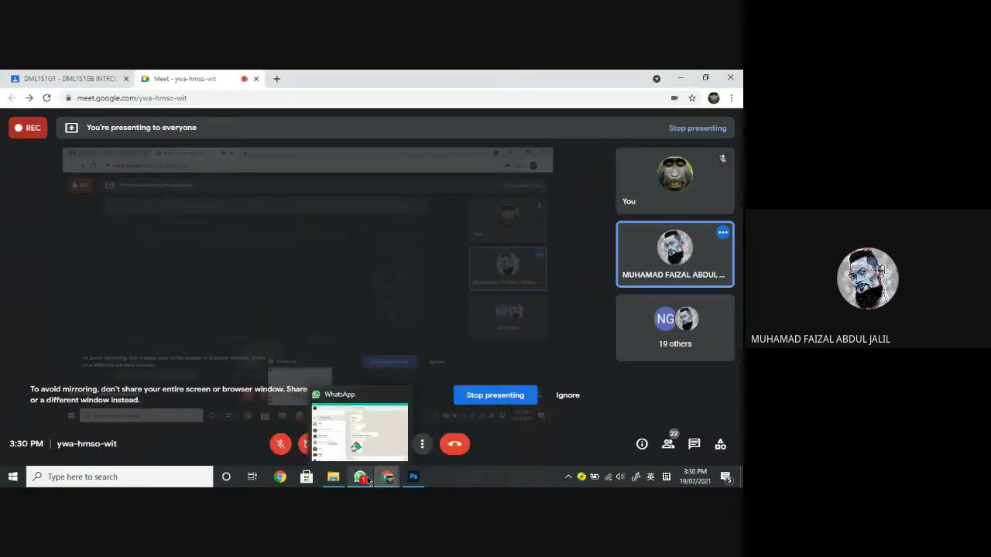
pyautogui.click(414, 476)
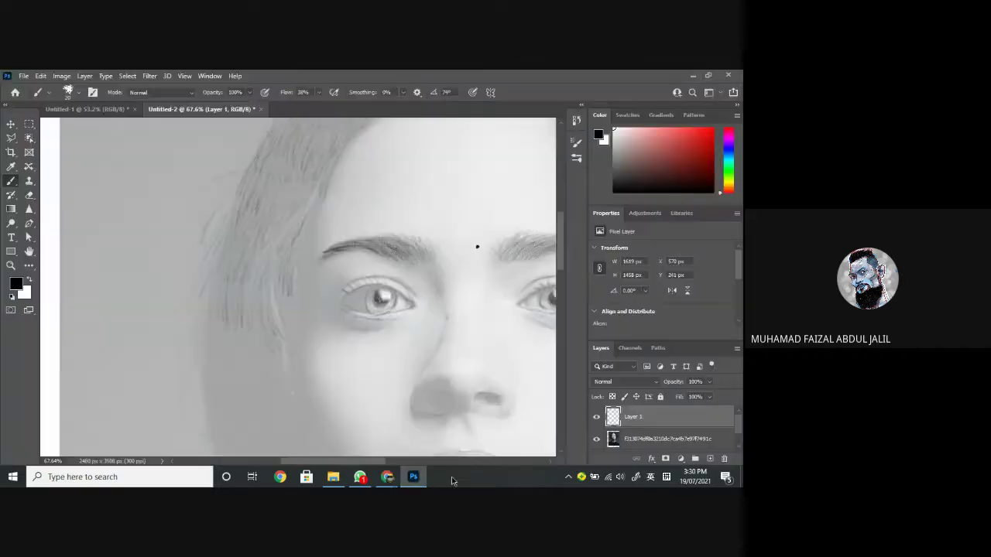
# Step: Close WhatsApp while keeping the portrait sketch open
pyautogui.click(719, 392)
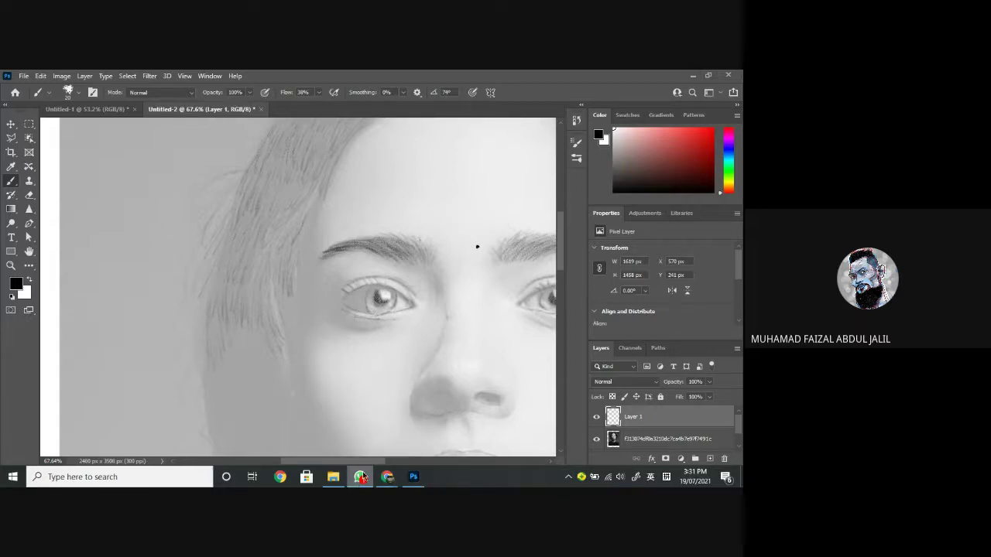
pyautogui.rightClick(358, 478)
pyautogui.click(402, 461)
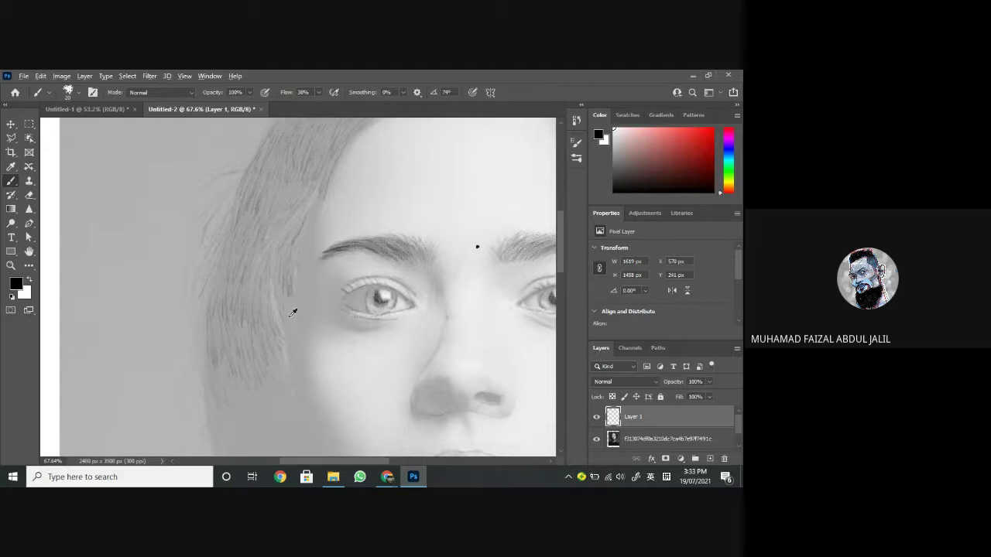
# Step: Draw the thin dark strand on Layer 1 running down the right cheek to the jawline
pyautogui.scroll(-2, 292, 313)
pyautogui.moveTo(454, 344); pyautogui.dragTo(346, 289)
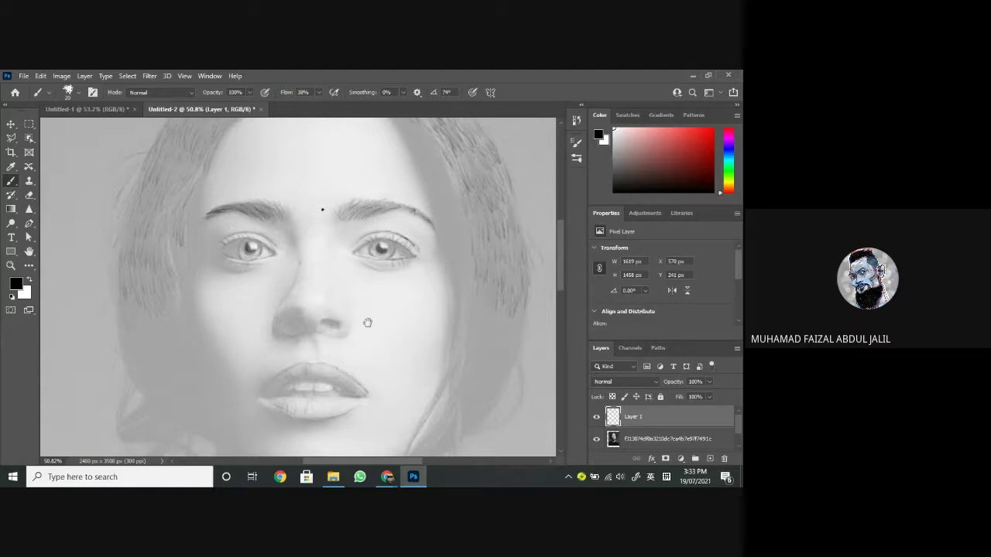
pyautogui.moveTo(364, 323); pyautogui.dragTo(361, 298)
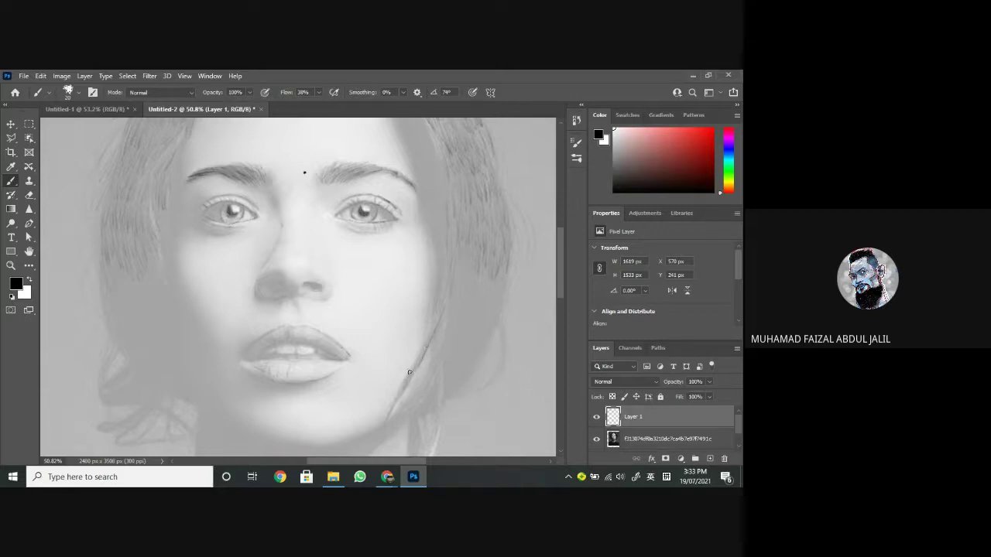
pyautogui.moveTo(393, 412); pyautogui.dragTo(387, 421)
# Step: Raise the photo layer's opacity to 100% and examine the hair strands beside the cheek and jaw
pyautogui.click(670, 440)
pyautogui.click(708, 382)
pyautogui.click(709, 396)
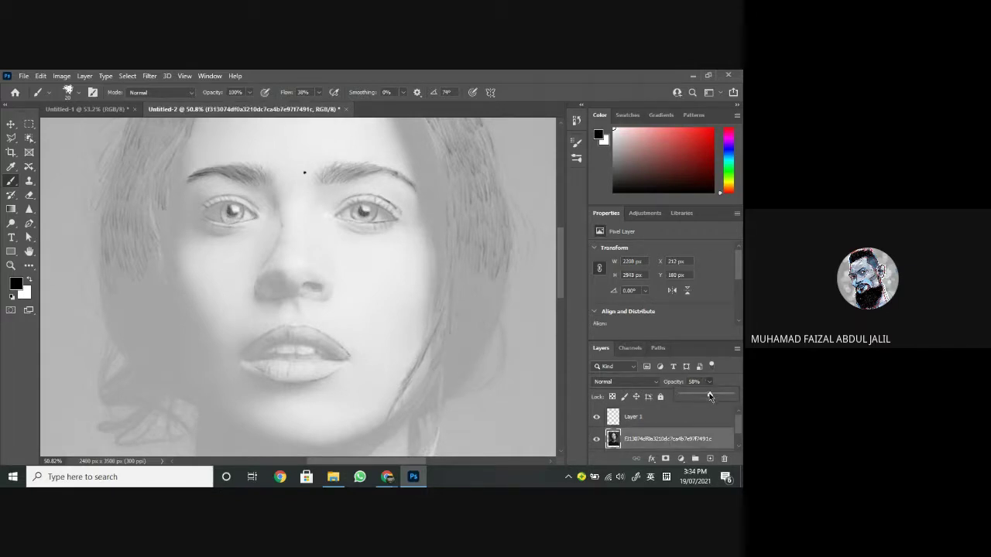
pyautogui.moveTo(709, 395); pyautogui.dragTo(741, 396)
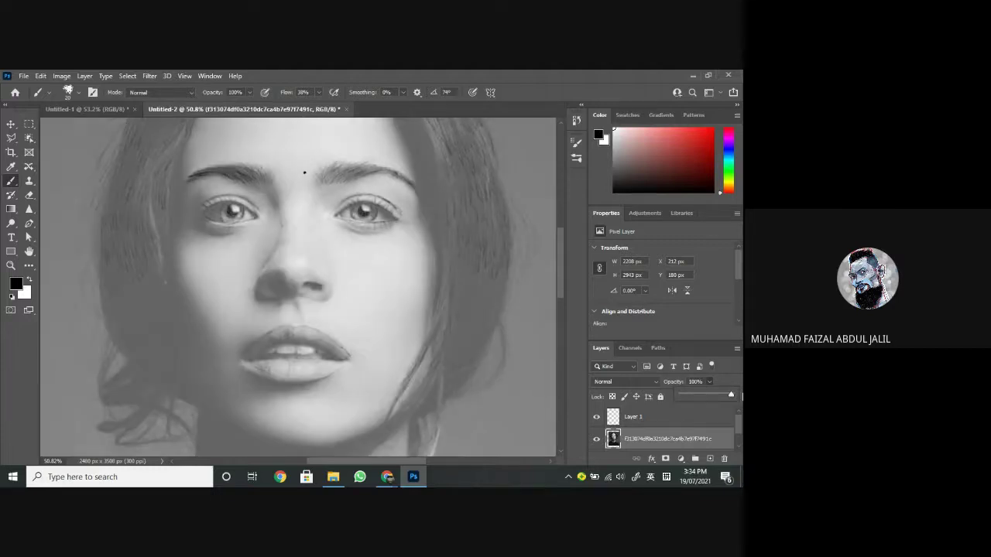
pyautogui.click(447, 328)
pyautogui.moveTo(447, 328); pyautogui.dragTo(408, 384)
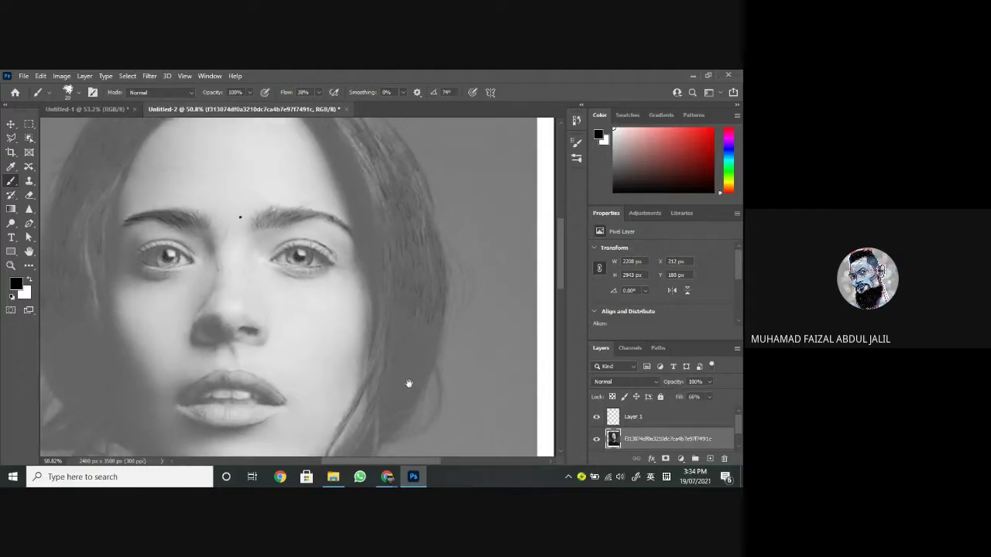
pyautogui.moveTo(372, 327); pyautogui.dragTo(393, 235)
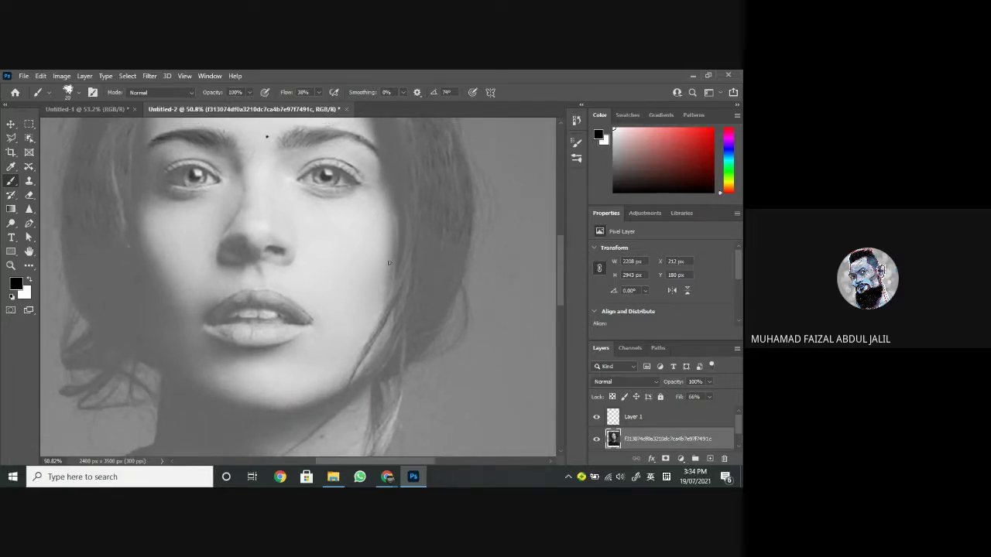
pyautogui.moveTo(383, 221); pyautogui.dragTo(382, 265)
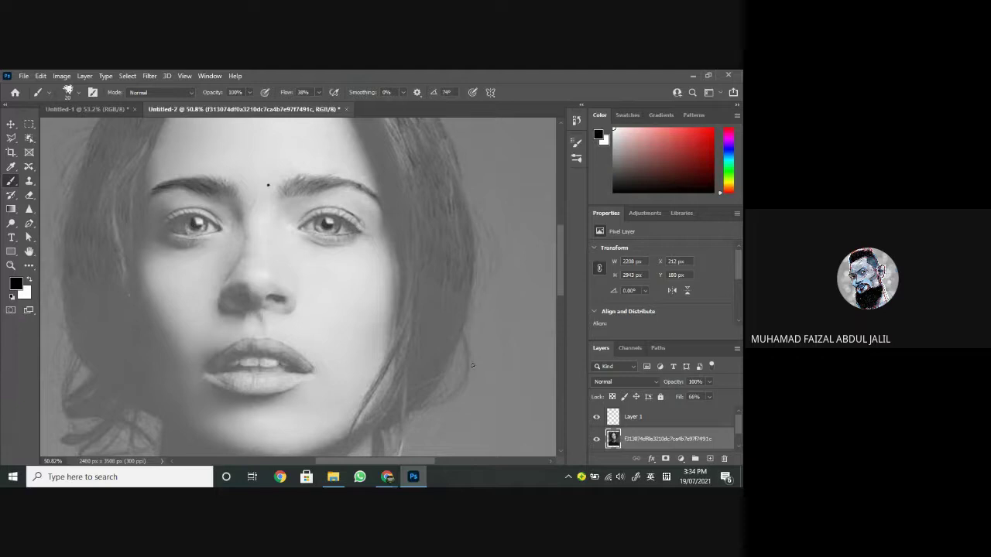
pyautogui.scroll(-3, 473, 344)
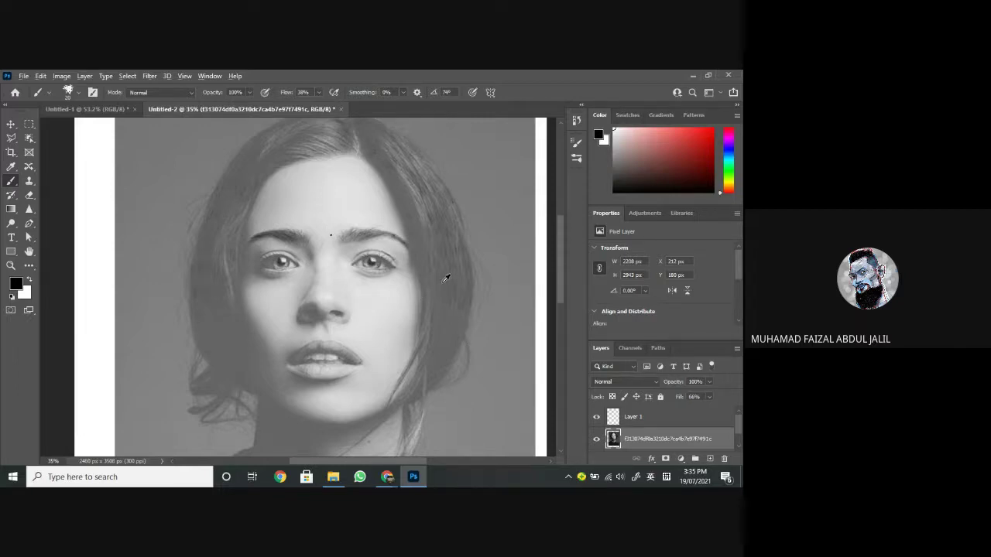
pyautogui.scroll(2, 447, 278)
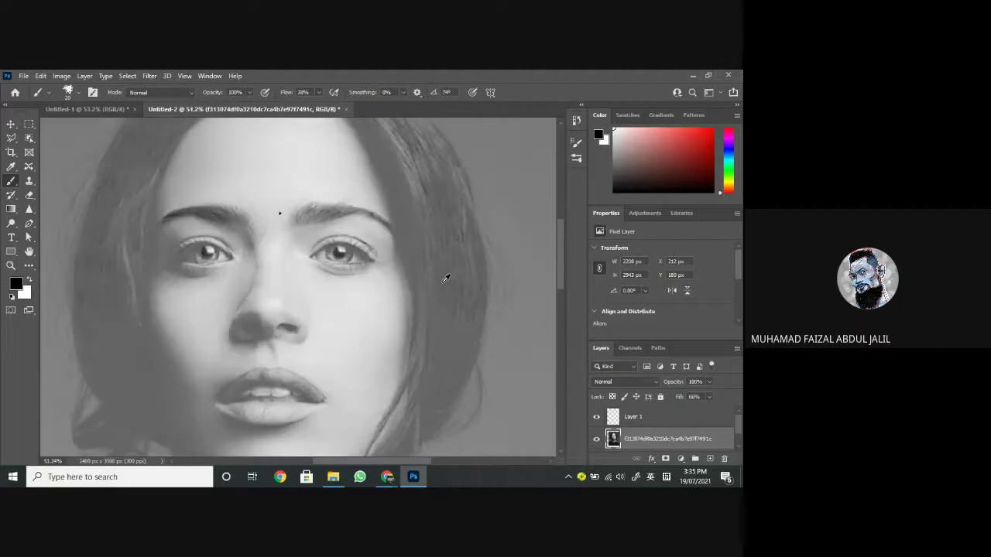
# Step: Fade the photo layer to 54% opacity
pyautogui.click(708, 396)
pyautogui.moveTo(695, 397); pyautogui.dragTo(687, 398)
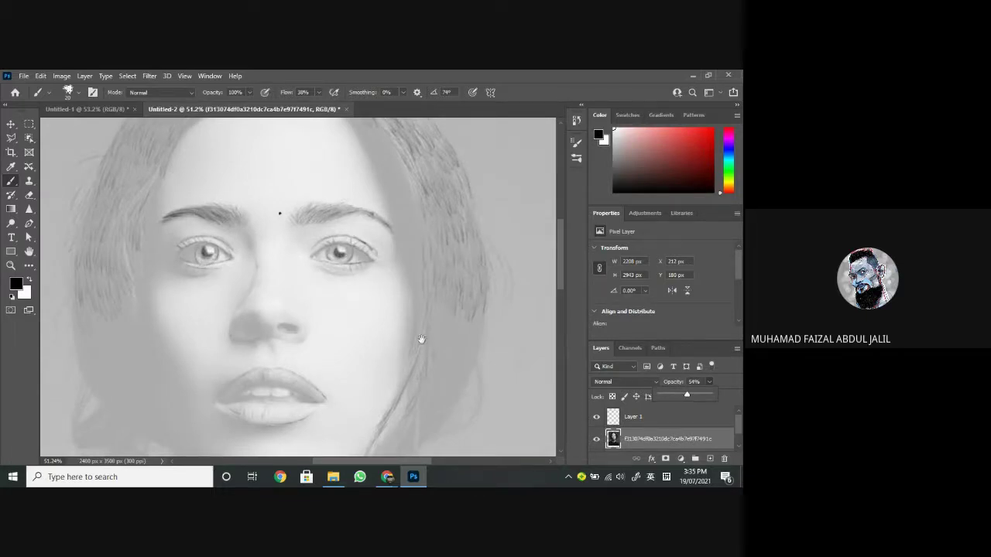
pyautogui.scroll(-2, 421, 338)
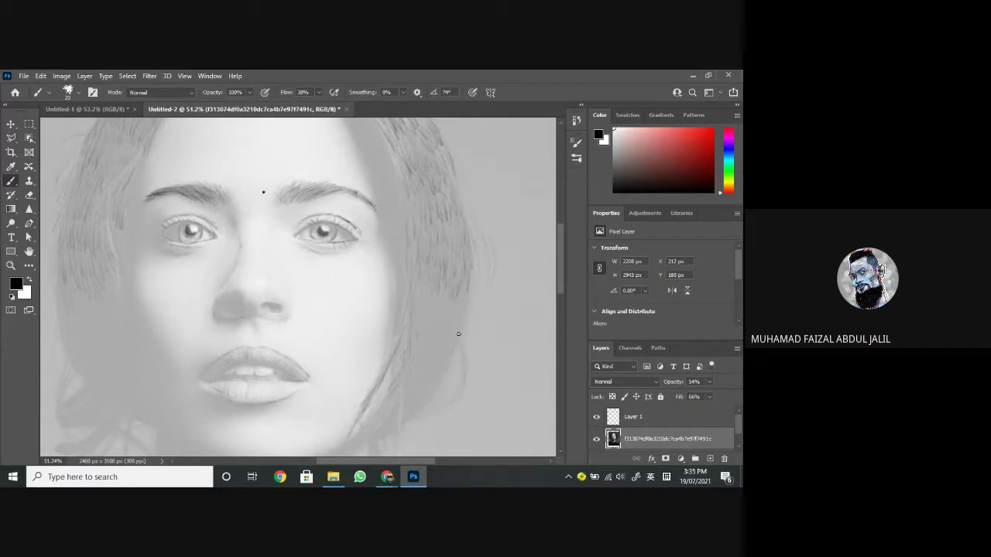
# Step: Extend the hair on Layer 1 with short pencil strokes beside the right cheek, down towards the jaw
pyautogui.click(654, 417)
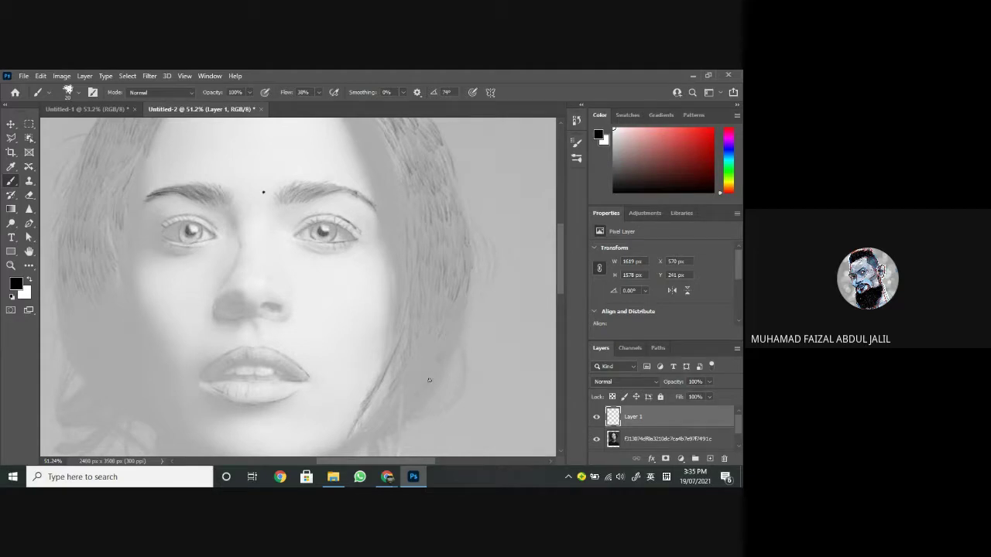
pyautogui.scroll(3, 427, 302)
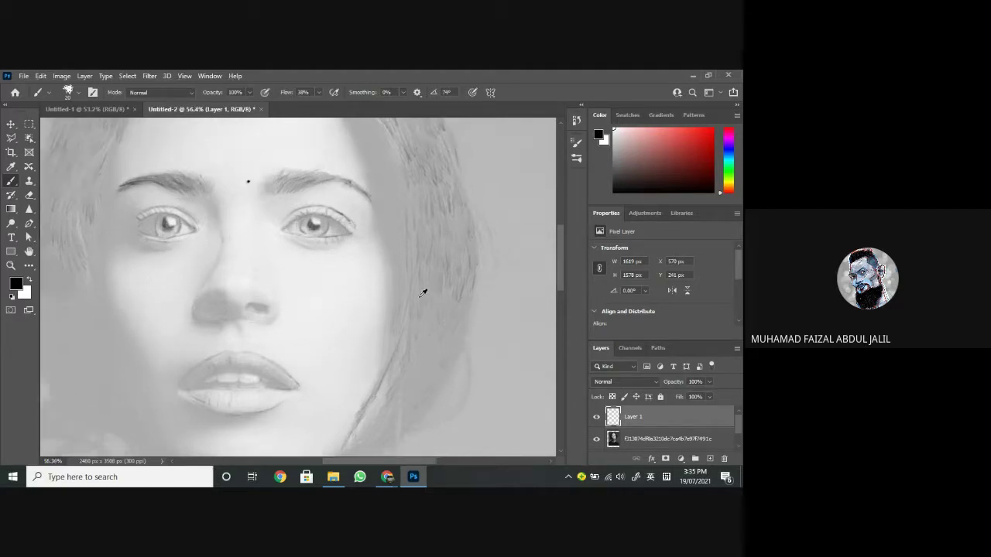
pyautogui.moveTo(438, 313); pyautogui.dragTo(434, 327)
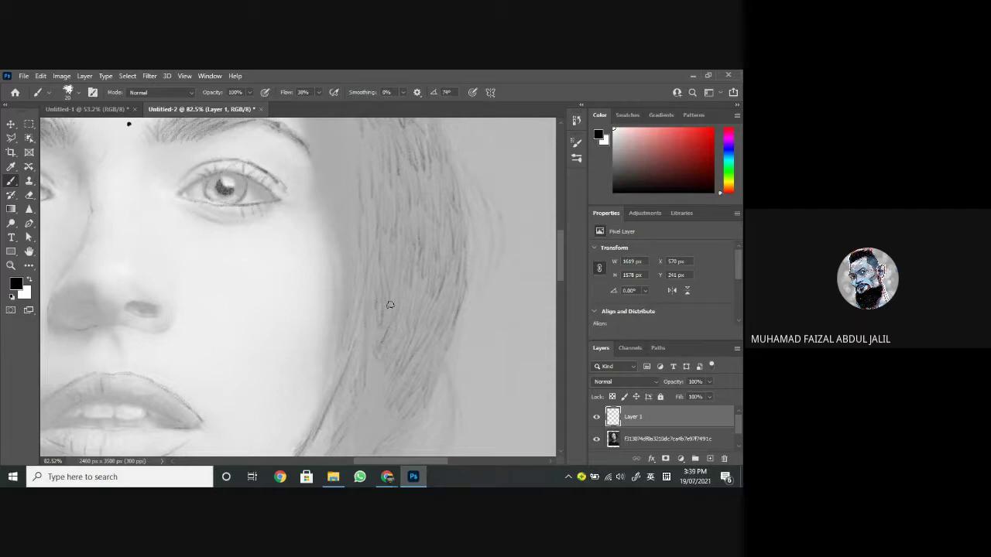
# Step: Look through the brush presets, from the general and dry media brushes to the wet media and special effects brushes
pyautogui.click(72, 92)
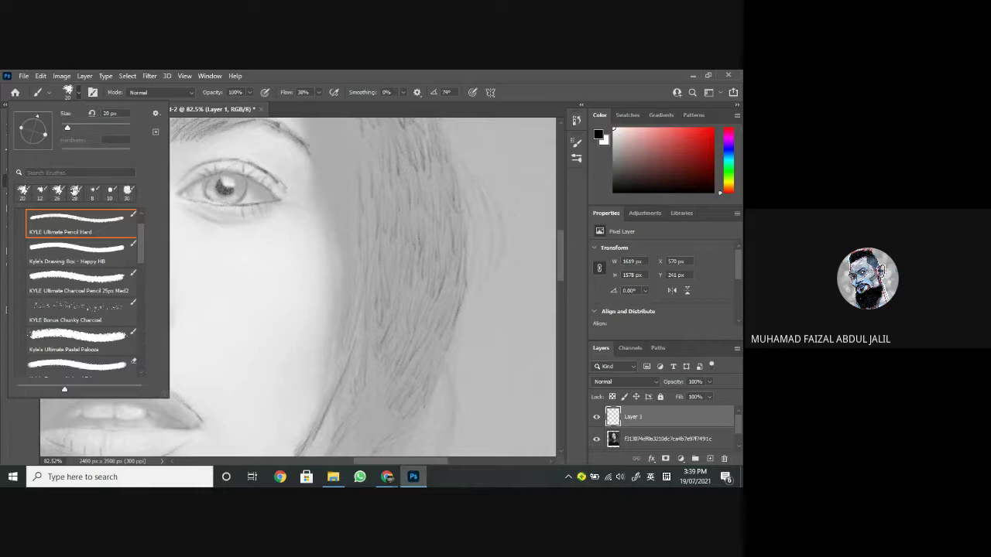
pyautogui.scroll(1, 100, 353)
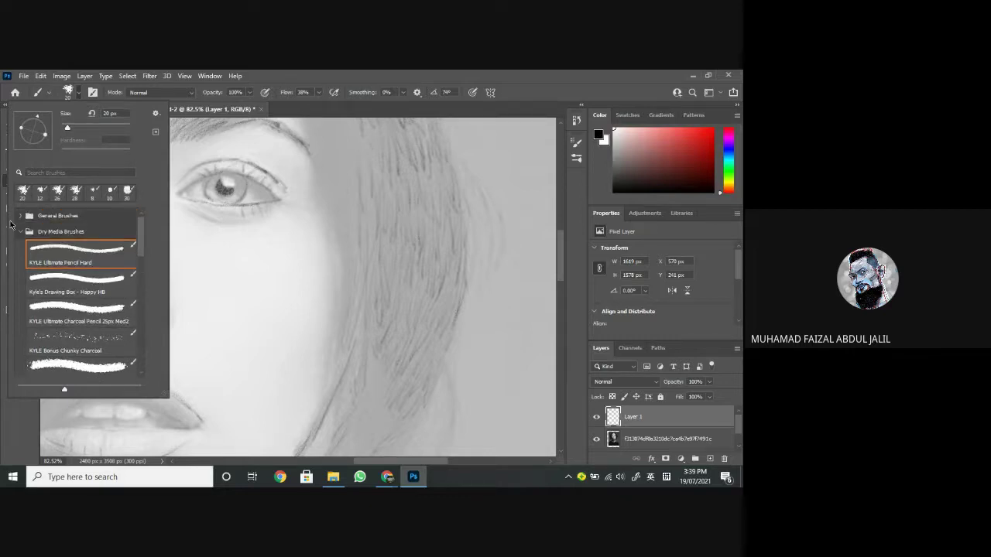
pyautogui.click(20, 216)
pyautogui.scroll(-2, 58, 260)
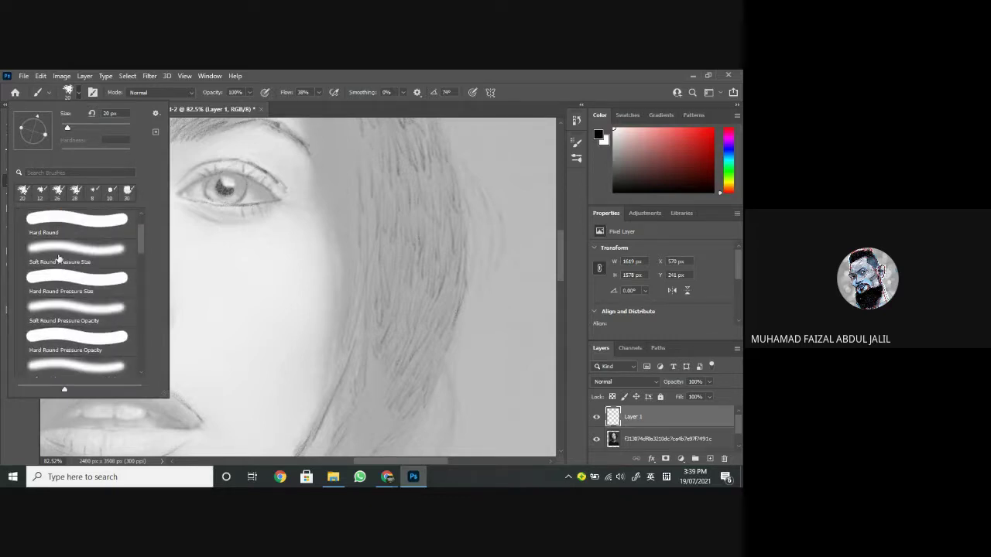
pyautogui.scroll(1, 59, 258)
pyautogui.click(22, 217)
pyautogui.scroll(-1, 99, 275)
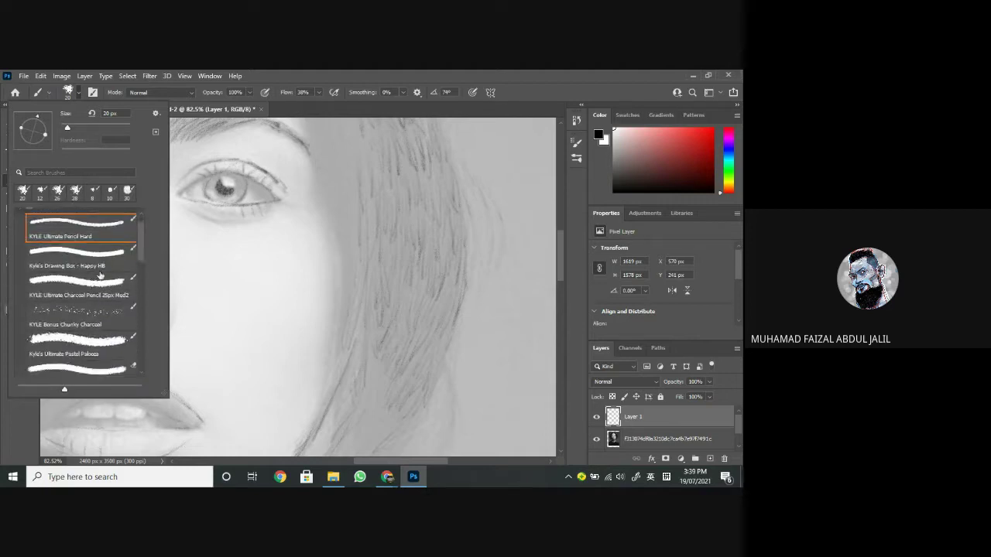
pyautogui.scroll(-2, 91, 293)
pyautogui.scroll(-2, 92, 291)
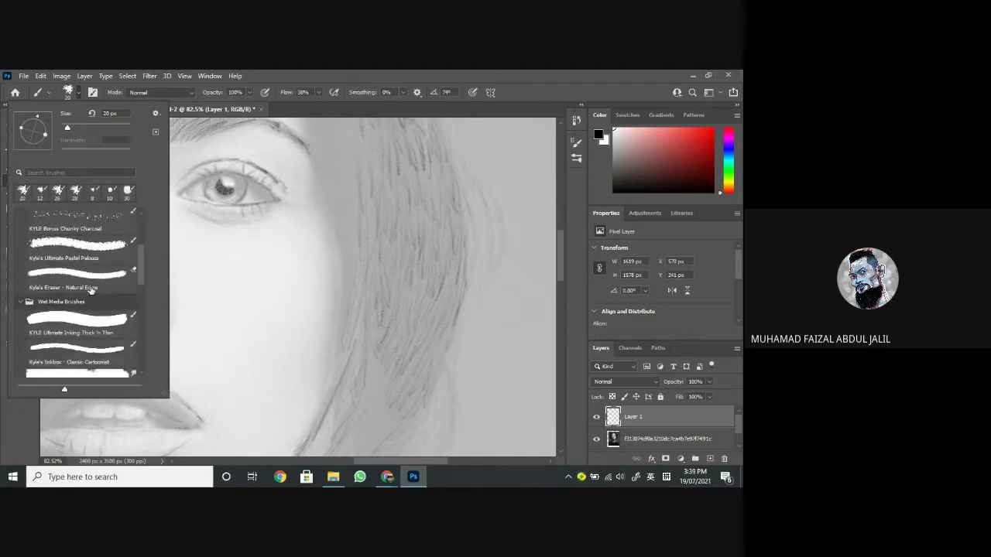
pyautogui.scroll(-5, 91, 289)
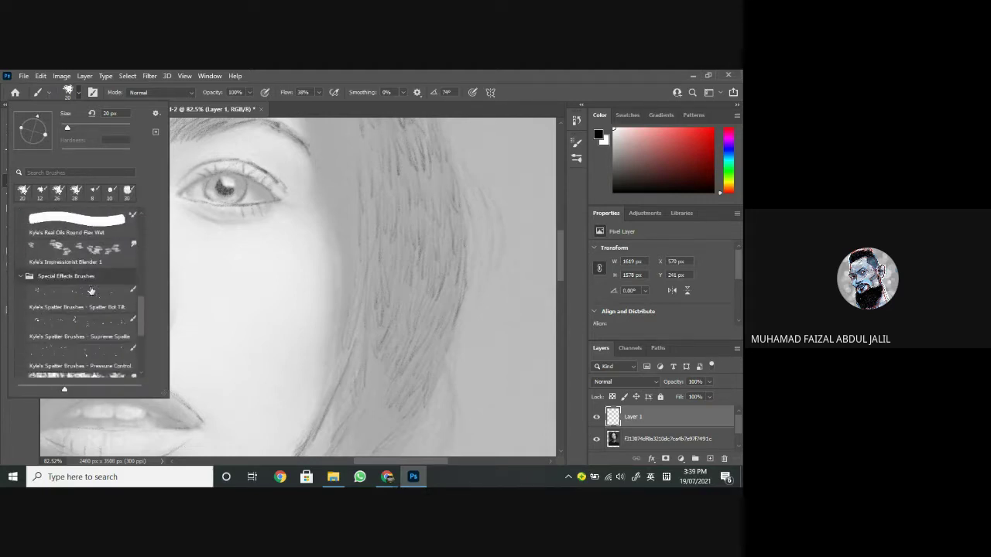
pyautogui.scroll(-2, 92, 290)
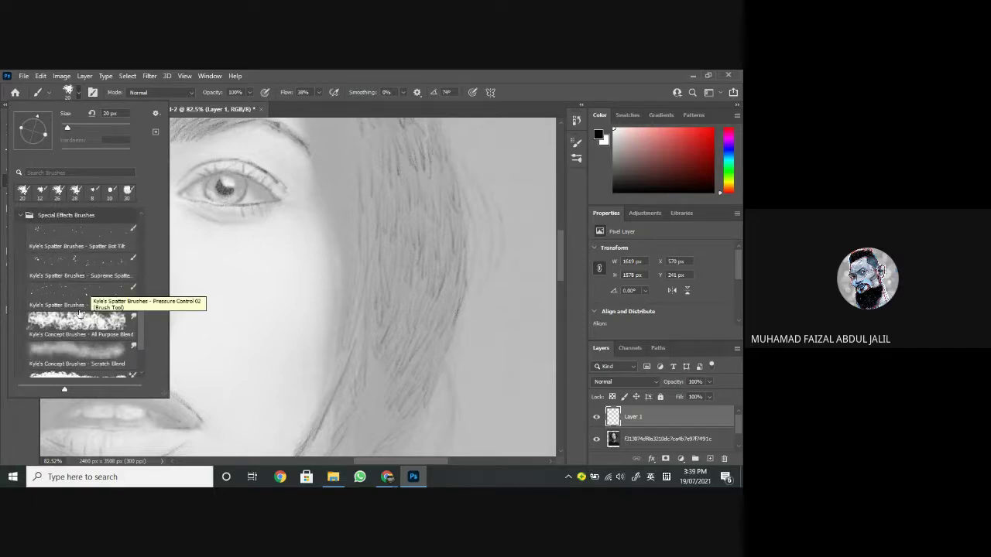
pyautogui.scroll(-2, 79, 313)
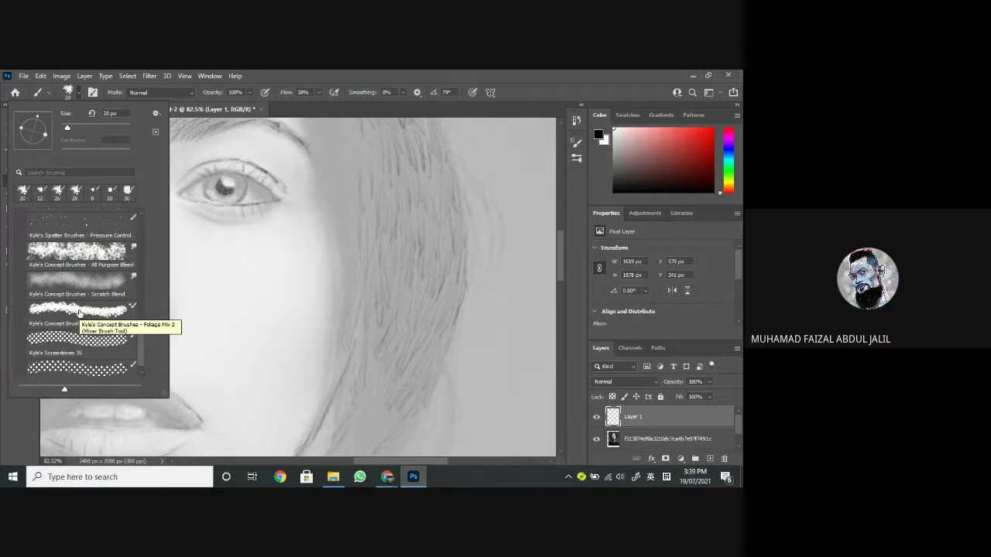
pyautogui.scroll(3, 79, 313)
pyautogui.scroll(9, 78, 313)
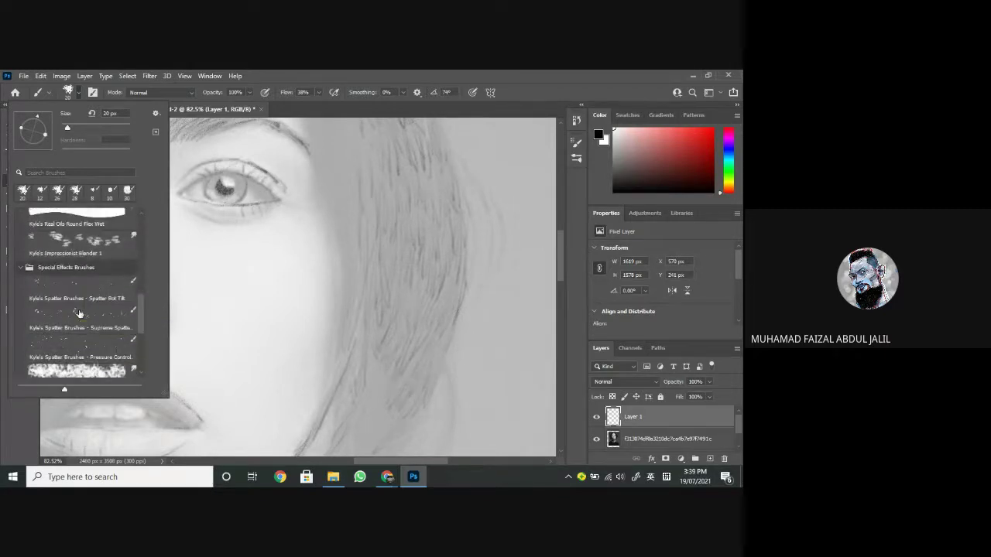
pyautogui.scroll(4, 79, 312)
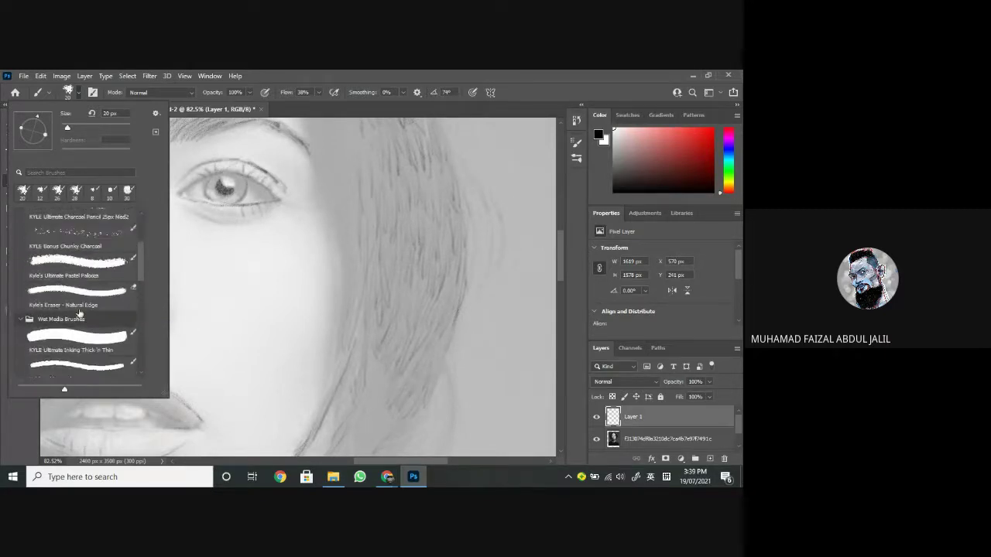
pyautogui.scroll(2, 79, 313)
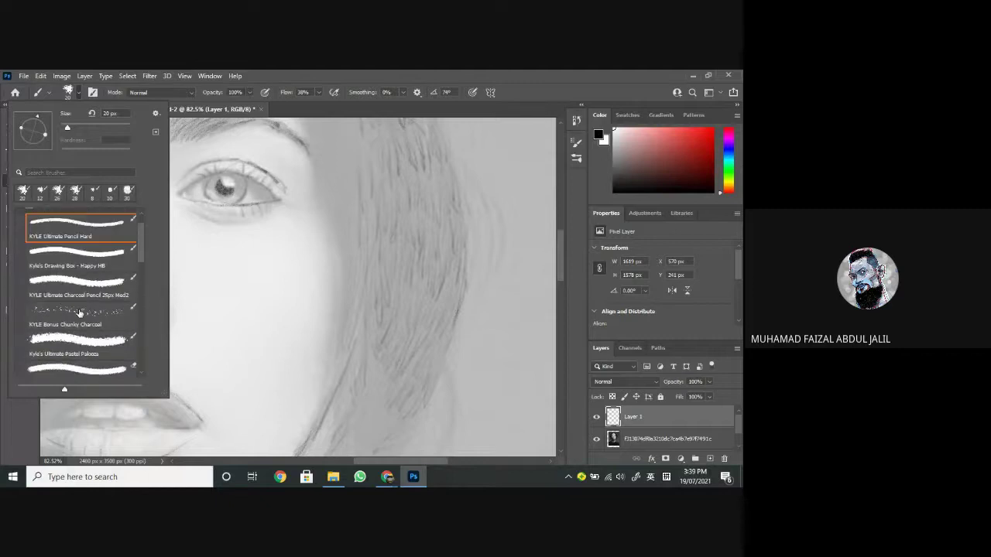
# Step: Try the tips of the KYLE Bonus Chunky Charcoal and Kyle's Impressionist Blender 1 presets
pyautogui.click(78, 312)
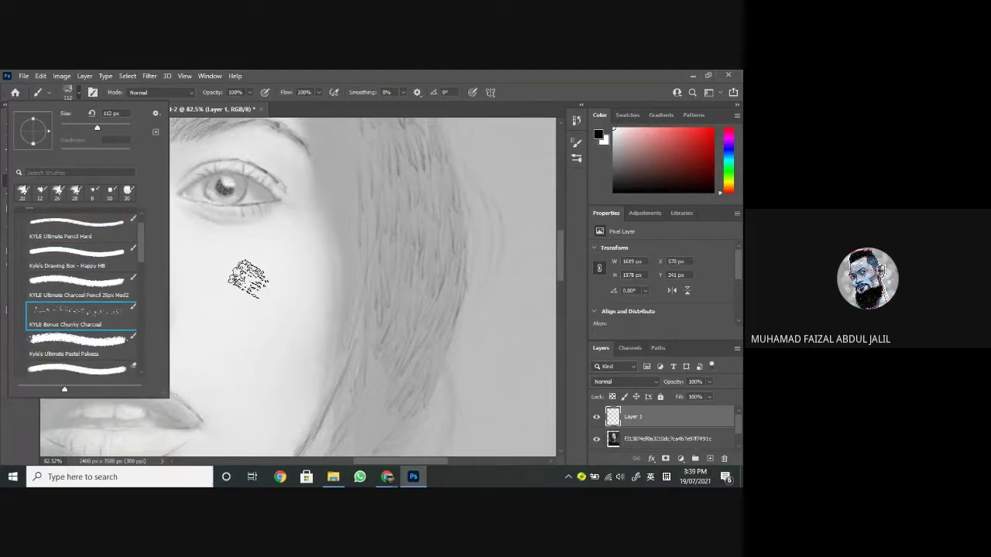
pyautogui.scroll(-8, 116, 305)
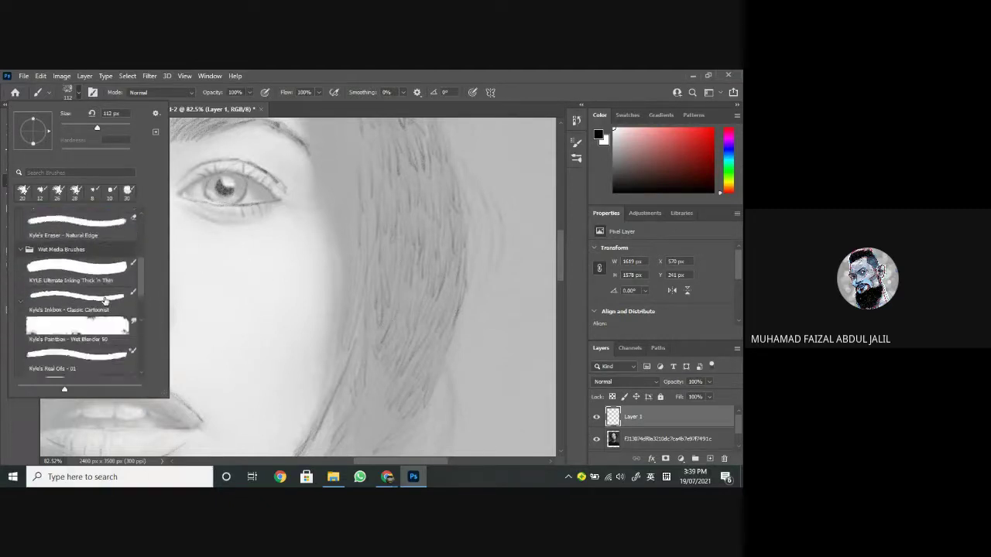
pyautogui.scroll(-2, 105, 301)
pyautogui.click(116, 310)
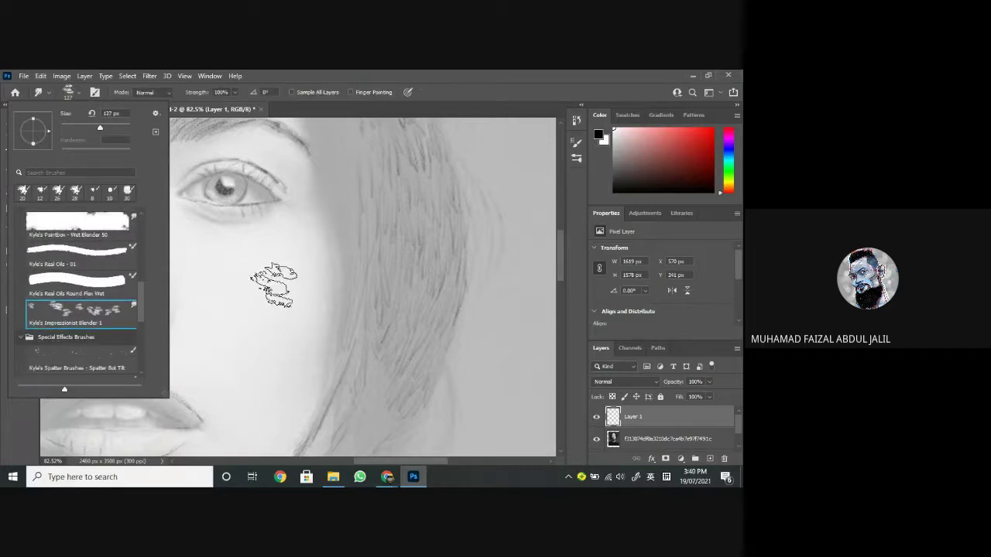
pyautogui.scroll(-2, 89, 308)
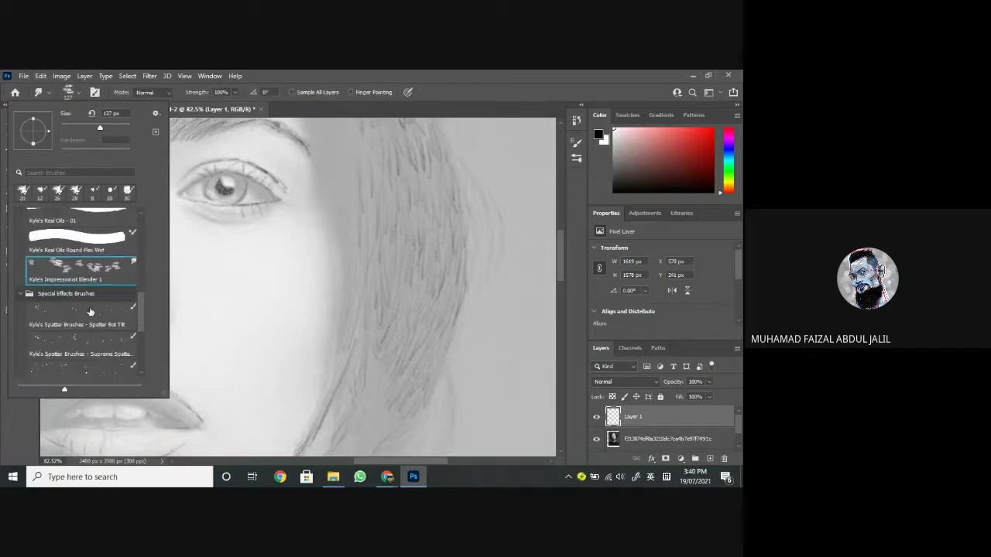
# Step: Try Kyle's Spatter Brushes: Spatter Bot Tilt, Supreme Spatter and Pressure Control
pyautogui.click(89, 308)
pyautogui.click(112, 347)
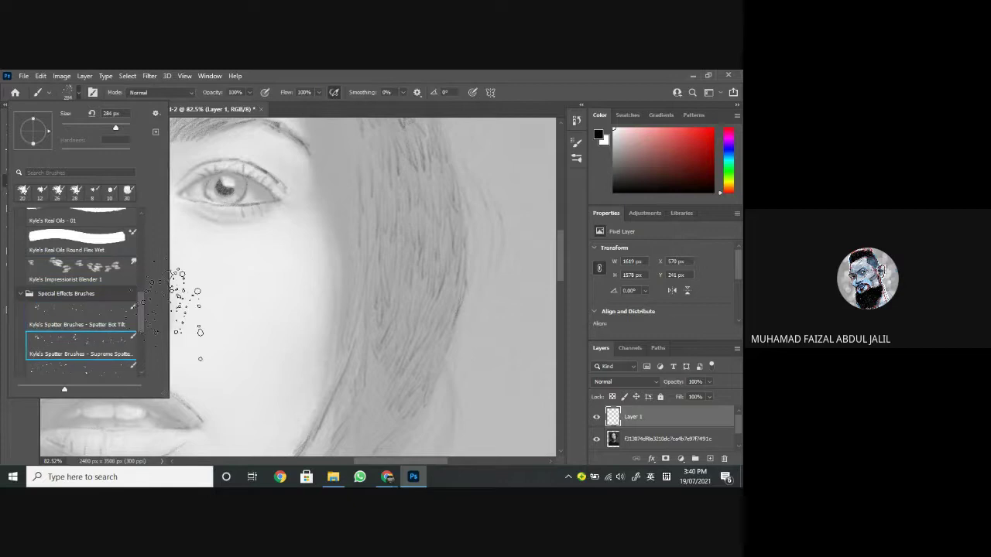
pyautogui.click(115, 364)
pyautogui.scroll(-3, 81, 325)
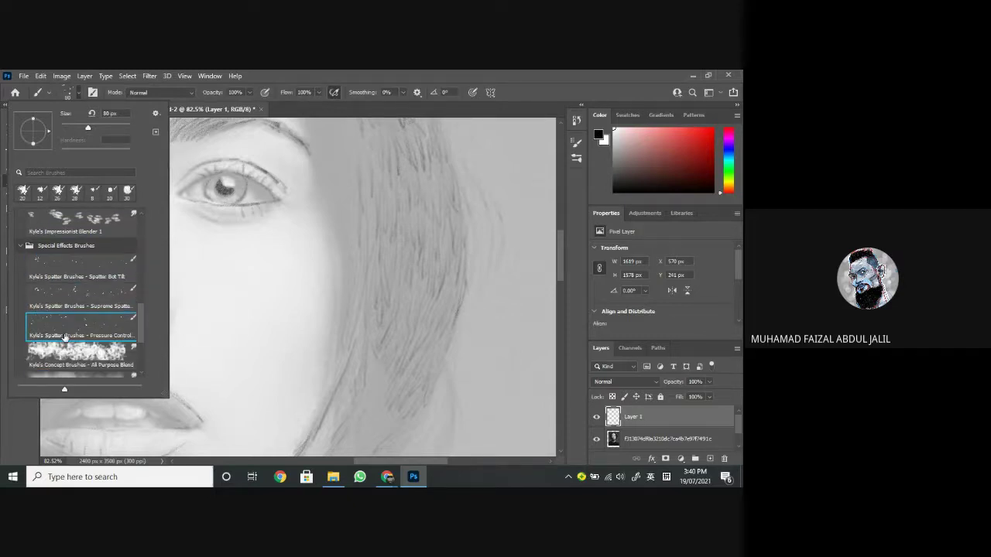
# Step: Try Kyle's Concept Brushes Scratch Blend and Foliage Mix 2, and the Screentones 35 brush
pyautogui.click(117, 328)
pyautogui.scroll(-1, 89, 345)
pyautogui.click(89, 340)
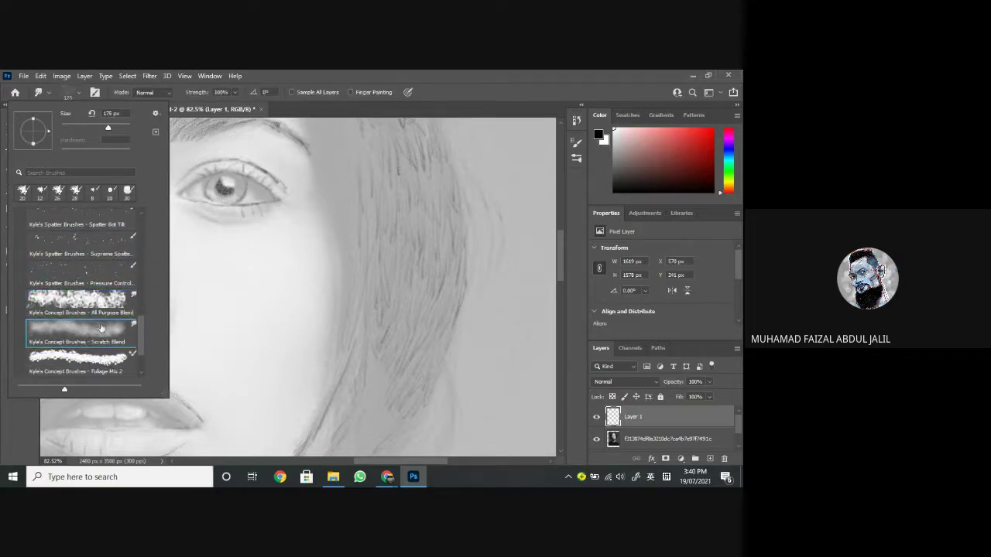
pyautogui.scroll(-1, 89, 333)
pyautogui.click(91, 325)
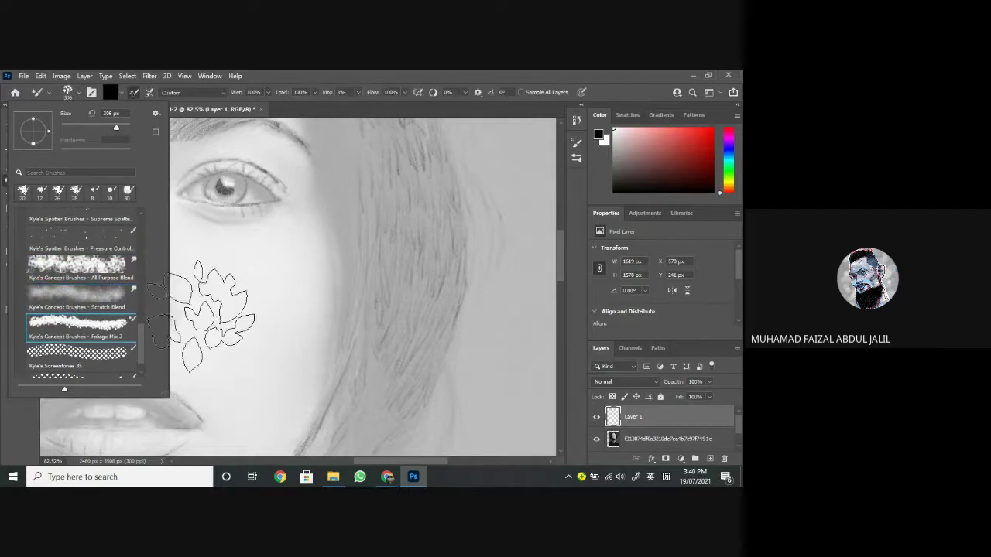
pyautogui.scroll(-1, 93, 333)
pyautogui.click(93, 331)
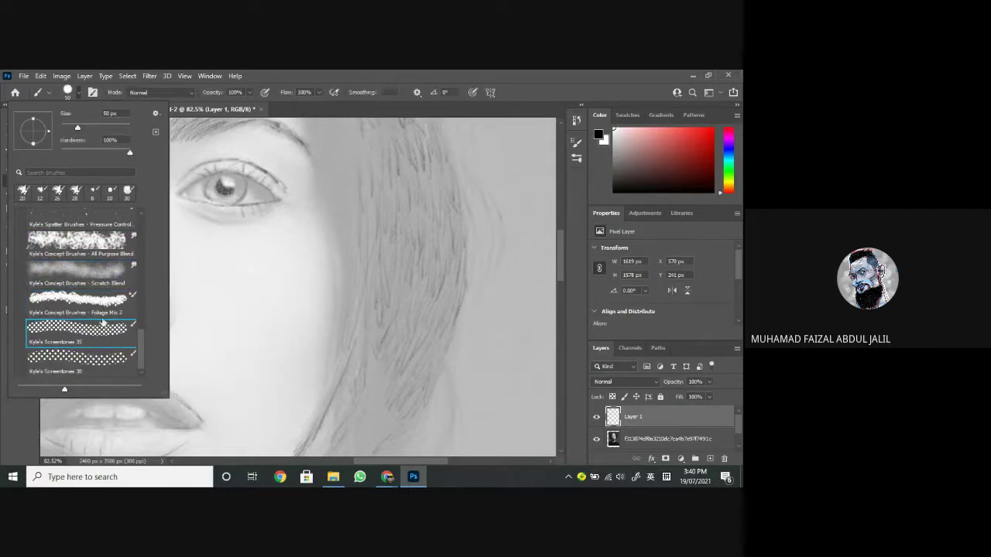
# Step: Compare the KYLE Ultimate Charcoal Pencil 25px Med2 brush and choose KYLE Bonus Chunky Charcoal from the dry media brushes
pyautogui.scroll(8, 96, 319)
pyautogui.scroll(10, 96, 318)
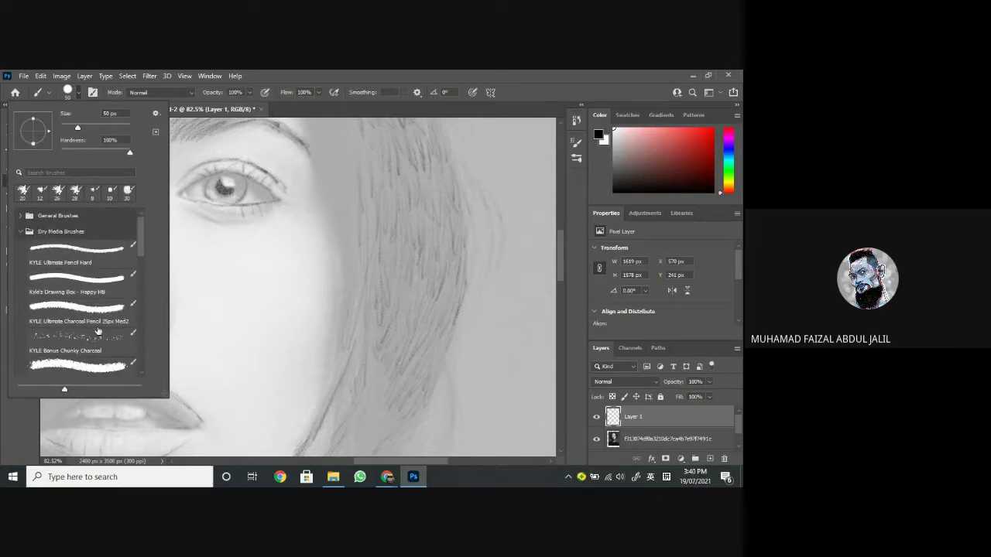
pyautogui.click(99, 308)
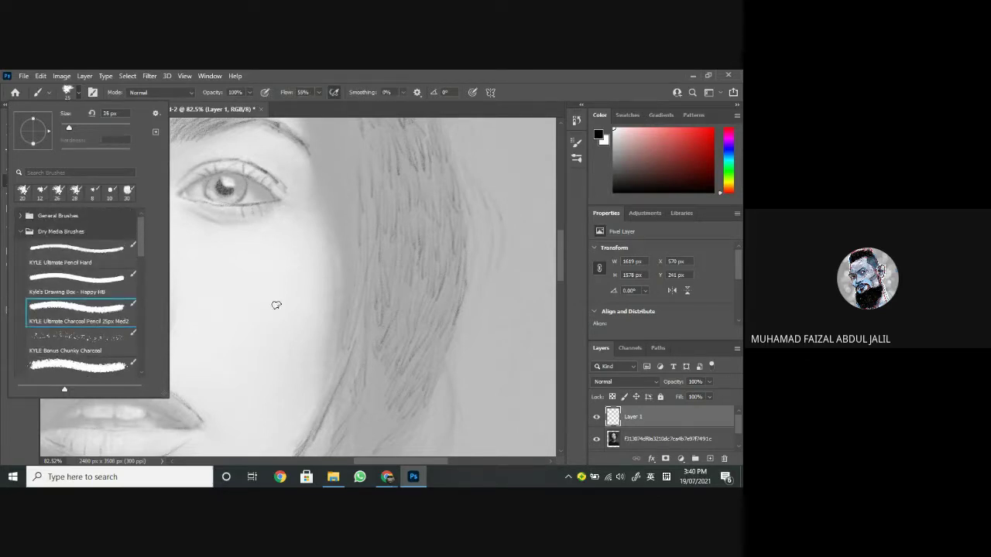
pyautogui.click(77, 335)
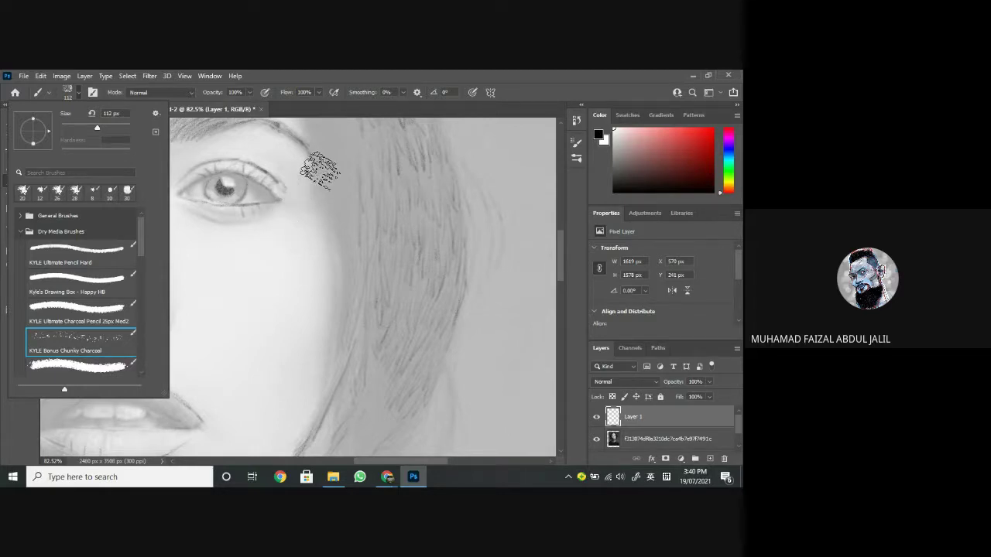
# Step: Try shading beside the eye with KYLE Bonus Chunky Charcoal at 112 px and 66 px, and undo the strokes
pyautogui.click(329, 155)
pyautogui.moveTo(329, 155); pyautogui.dragTo(336, 176)
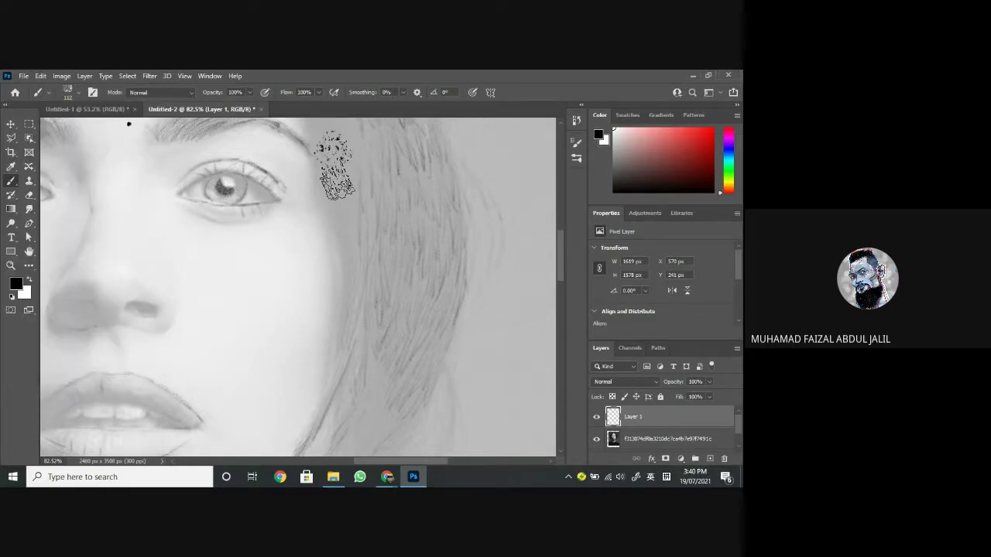
pyautogui.click(68, 93)
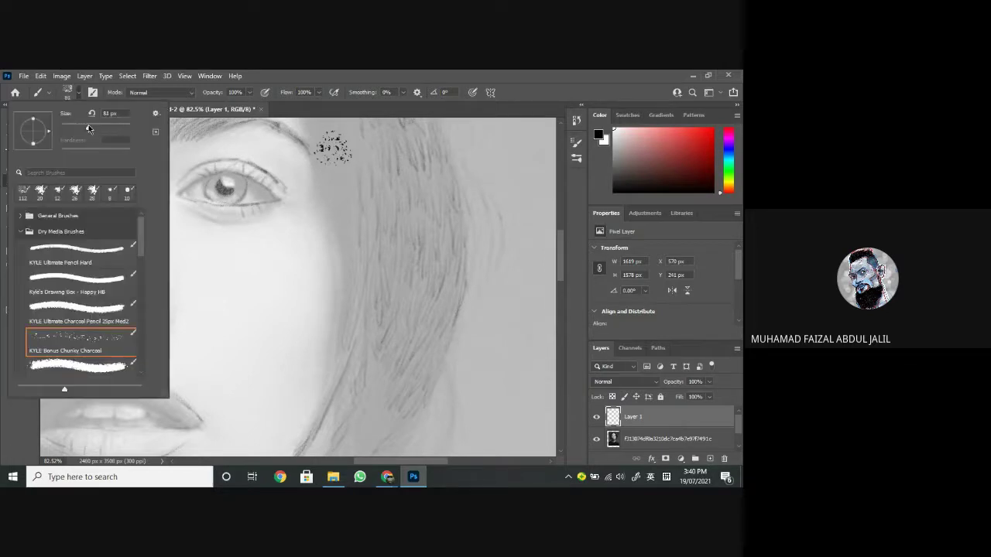
pyautogui.click(83, 129)
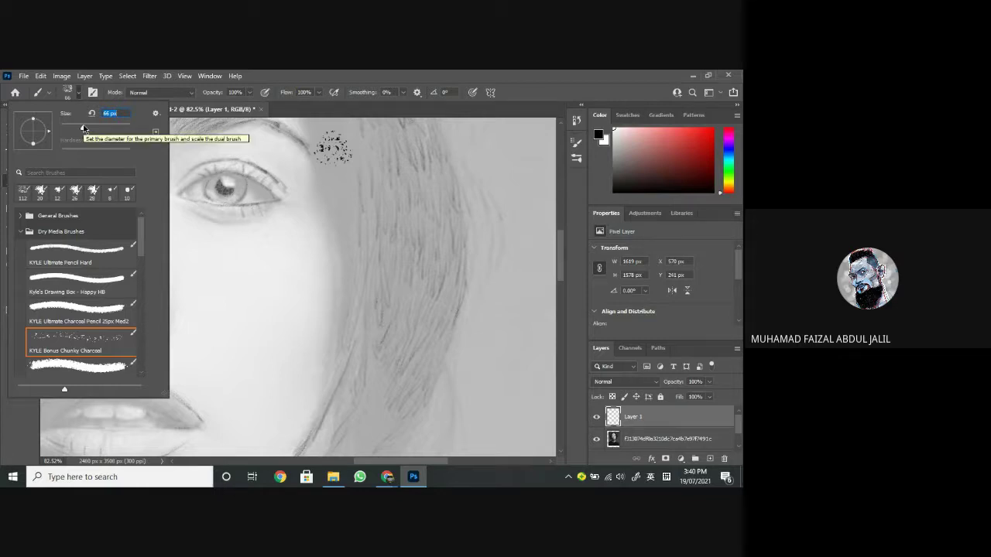
pyautogui.click(334, 188)
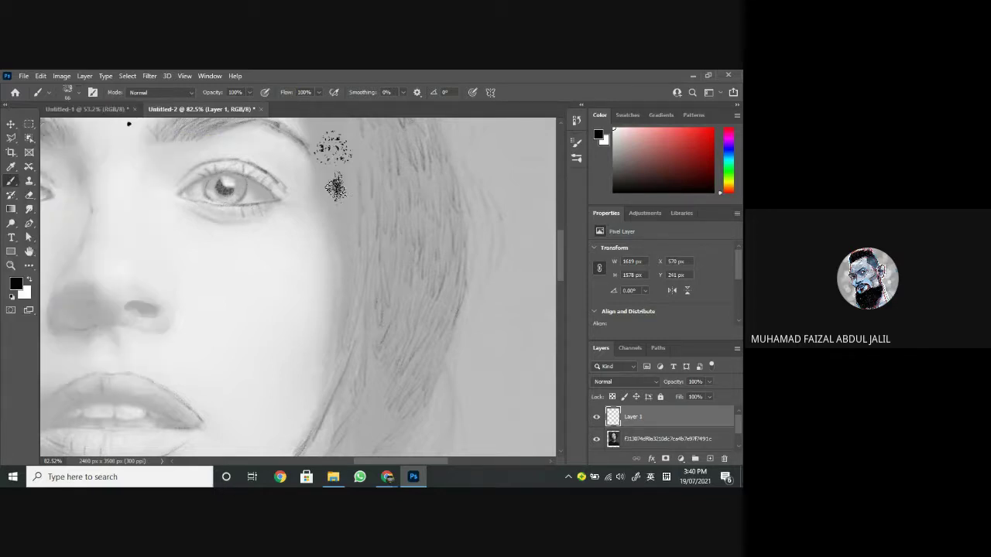
pyautogui.moveTo(335, 188)
pyautogui.mouseDown()
pyautogui.moveTo(347, 276)
pyautogui.moveTo(343, 234)
pyautogui.moveTo(352, 275)
pyautogui.mouseUp()
pyautogui.hotkey('ctrl', 'z')
pyautogui.hotkey('ctrl', 'z')
pyautogui.hotkey('ctrl', 'z')
pyautogui.hotkey('ctrl', 'z')
pyautogui.click(72, 93)
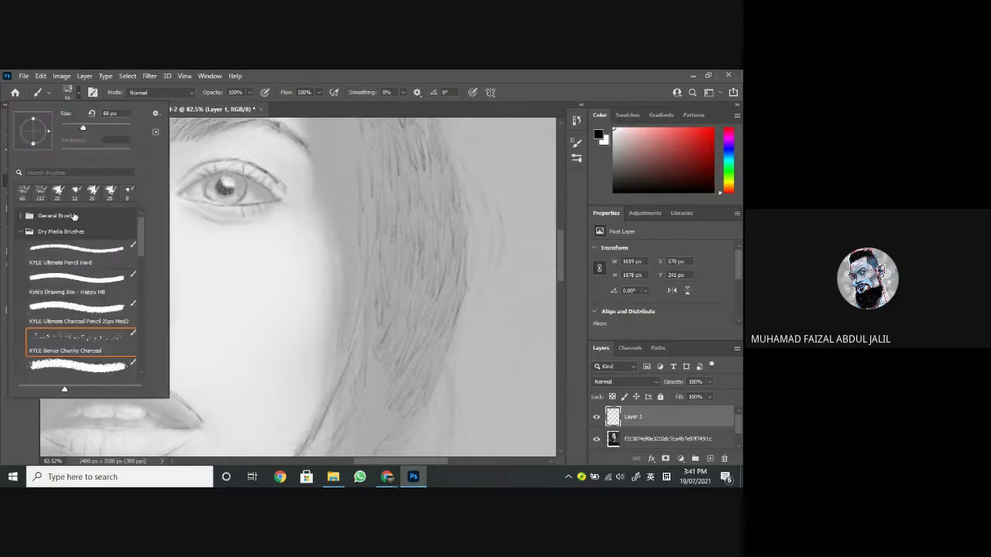
pyautogui.scroll(-3, 78, 269)
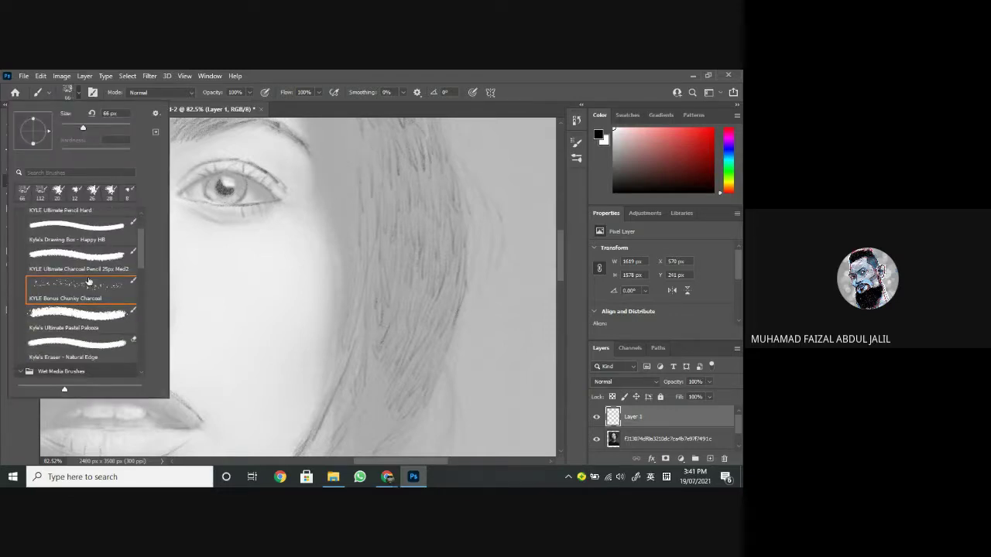
pyautogui.scroll(-1, 87, 280)
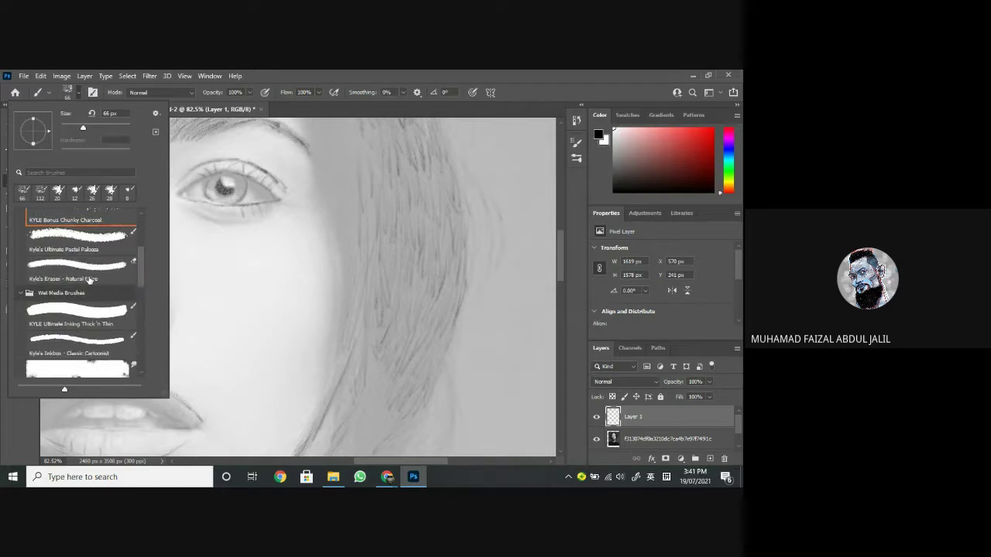
# Step: Switch to the Google Meet call, turn on the microphone and return to Photoshop
pyautogui.click(387, 477)
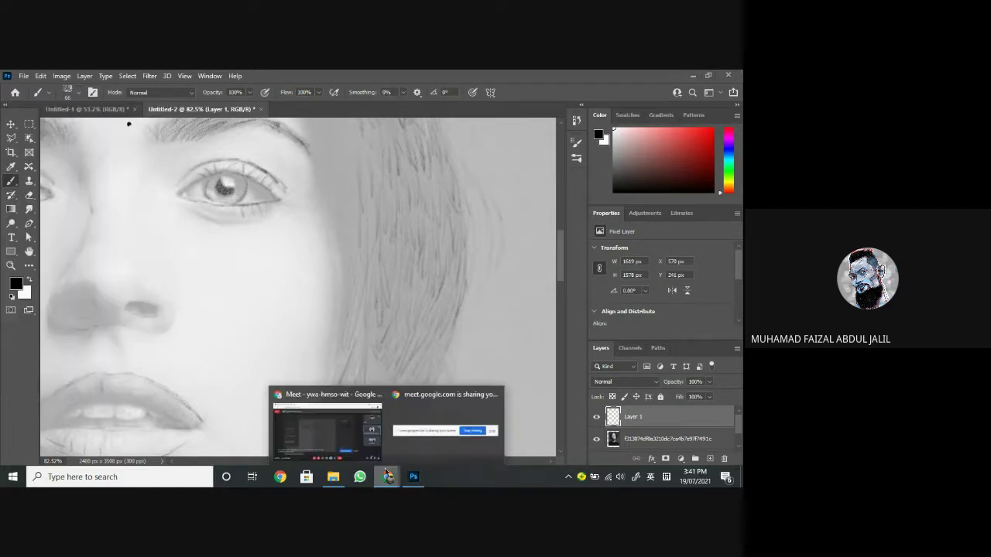
pyautogui.click(280, 440)
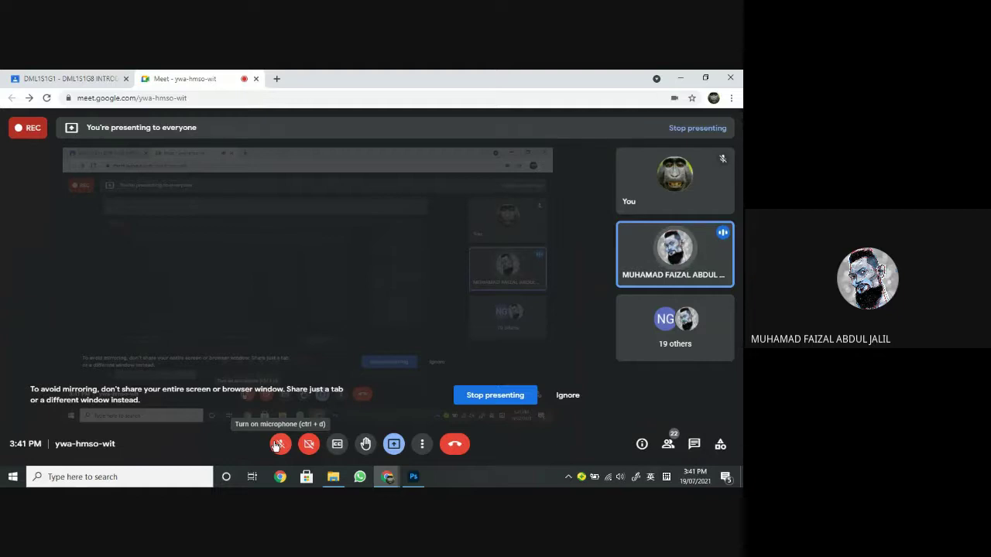
pyautogui.click(277, 444)
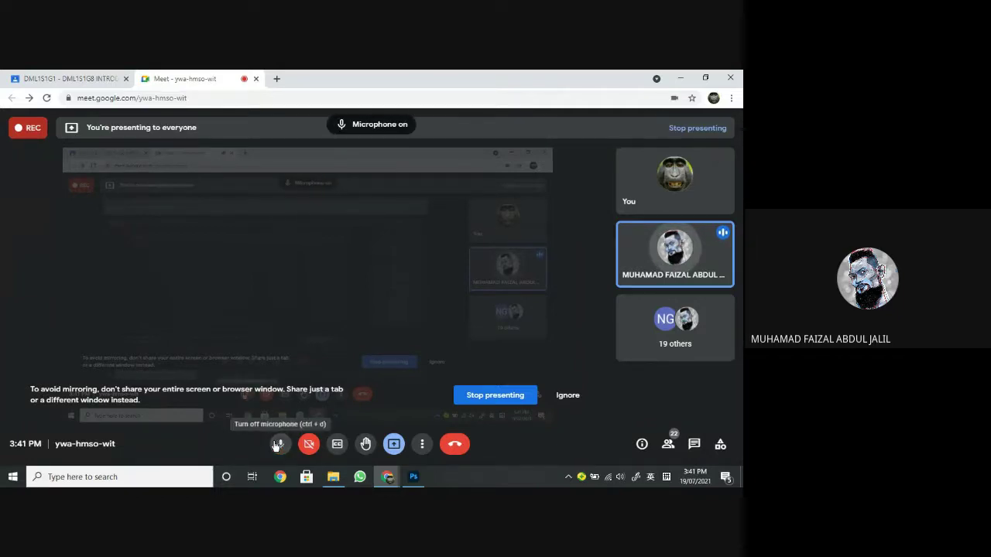
pyautogui.click(416, 476)
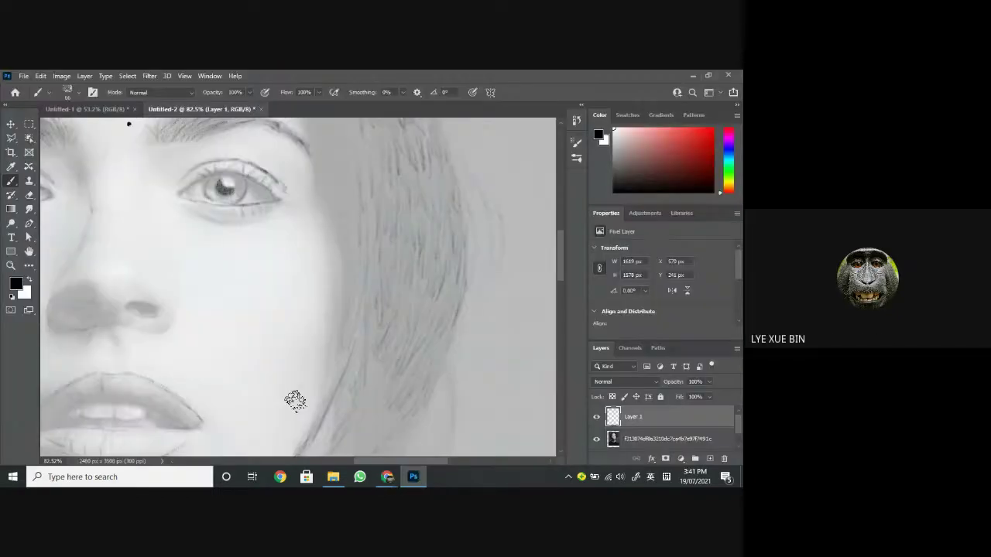
# Step: Choose the KYLE Ultimate Pencil Hard brush from the dry media presets and set its size to 72 px
pyautogui.click(65, 94)
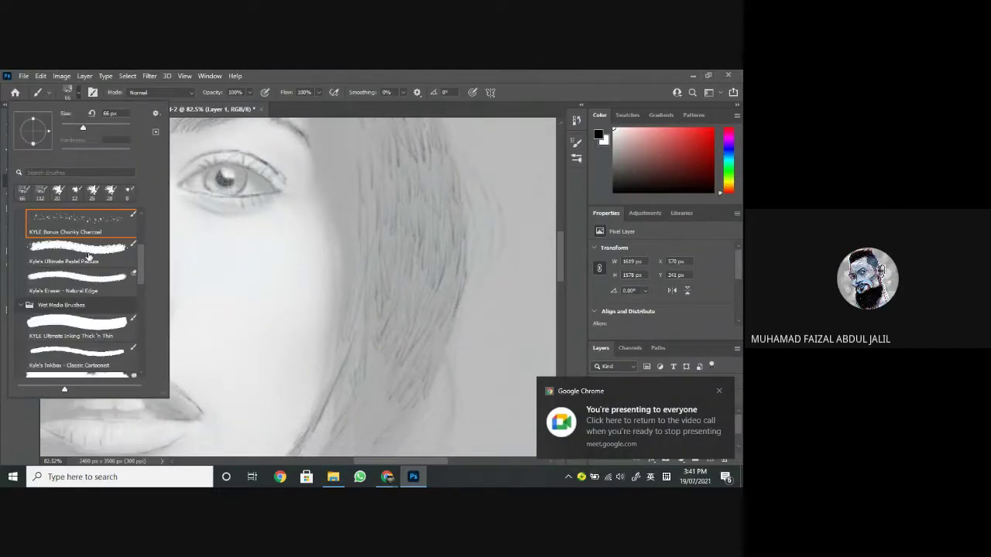
pyautogui.scroll(-2, 87, 255)
pyautogui.scroll(-4, 87, 256)
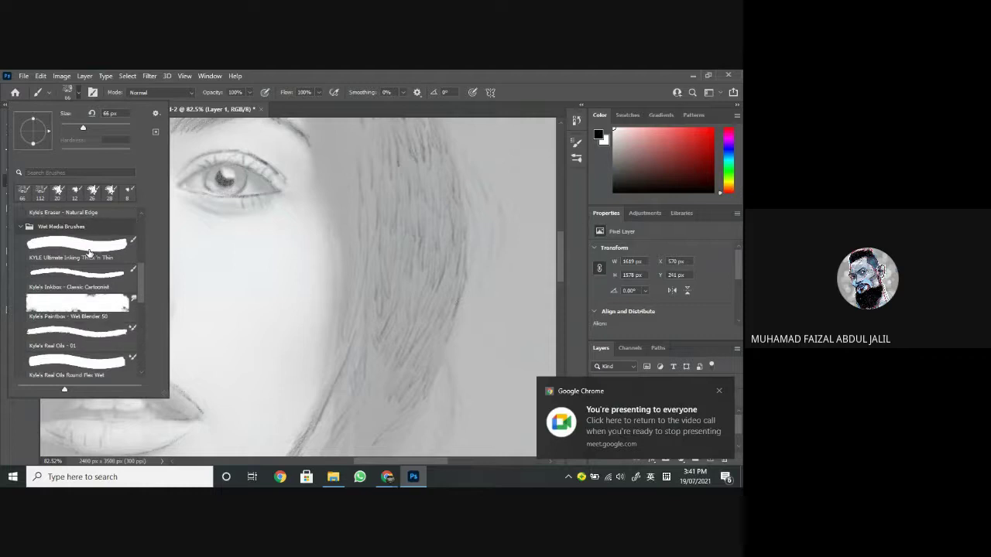
pyautogui.scroll(-1, 90, 248)
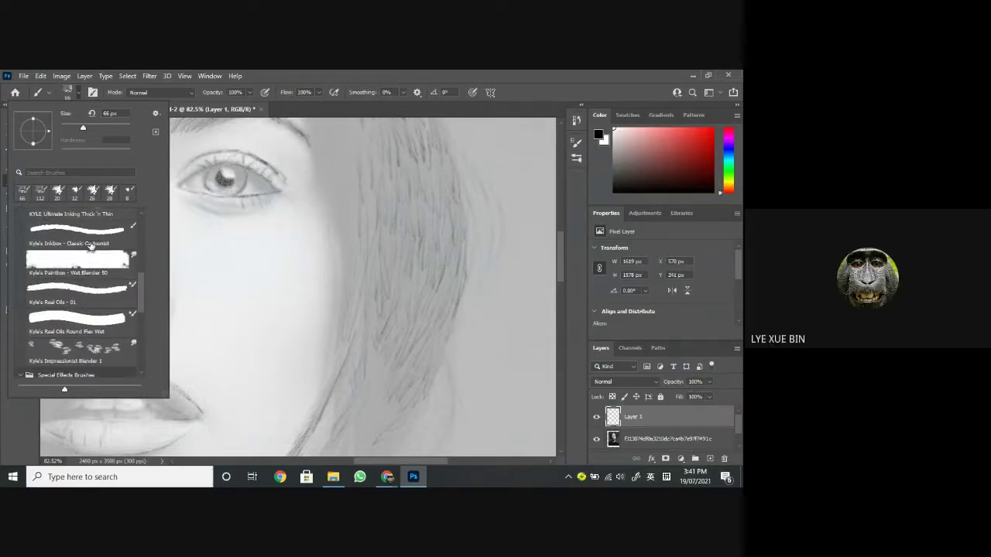
pyautogui.scroll(-4, 91, 245)
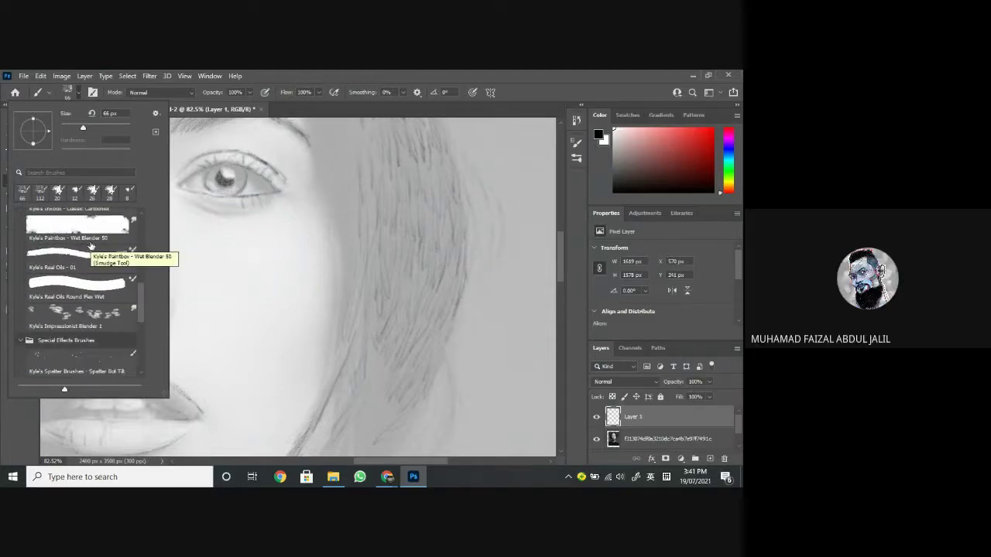
pyautogui.scroll(2, 91, 245)
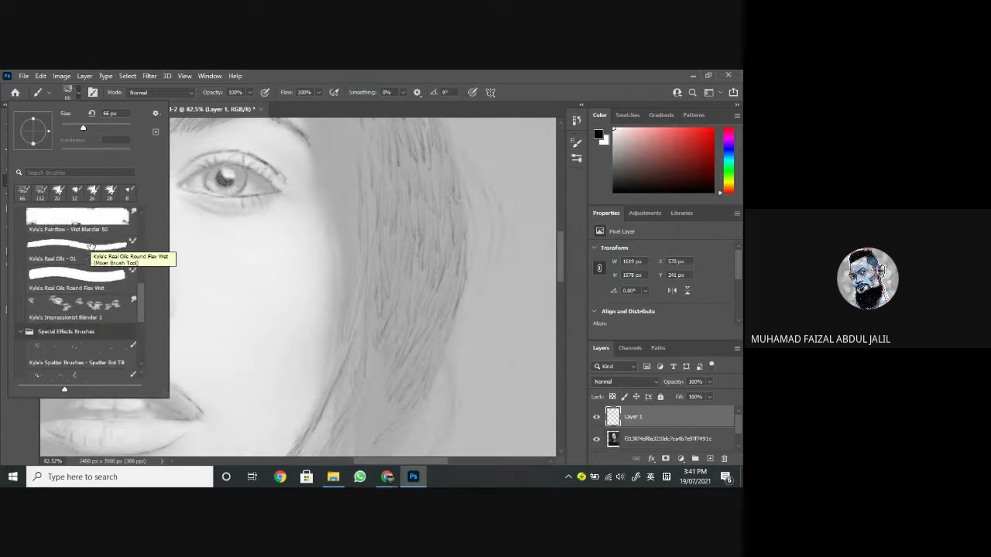
pyautogui.scroll(2, 90, 246)
pyautogui.scroll(3, 91, 245)
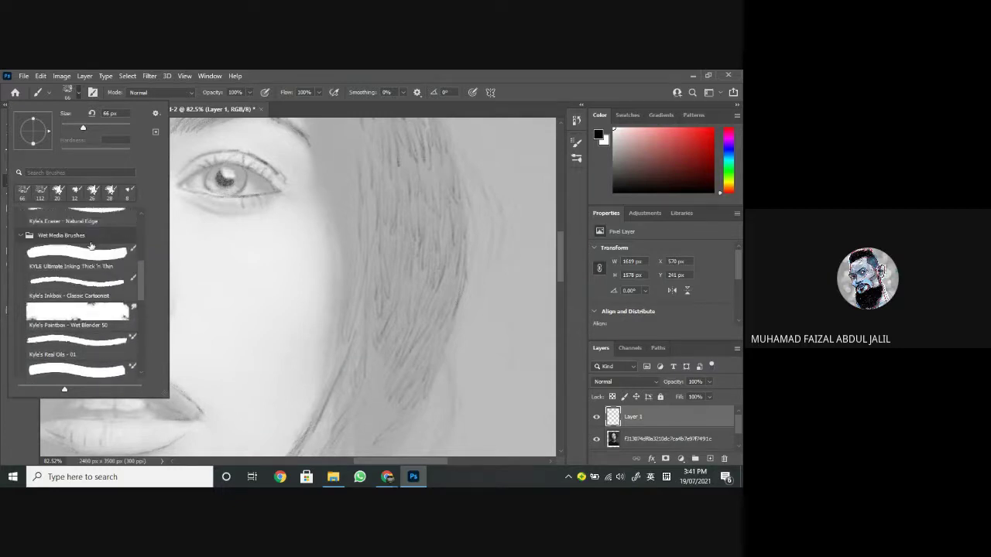
pyautogui.scroll(5, 65, 246)
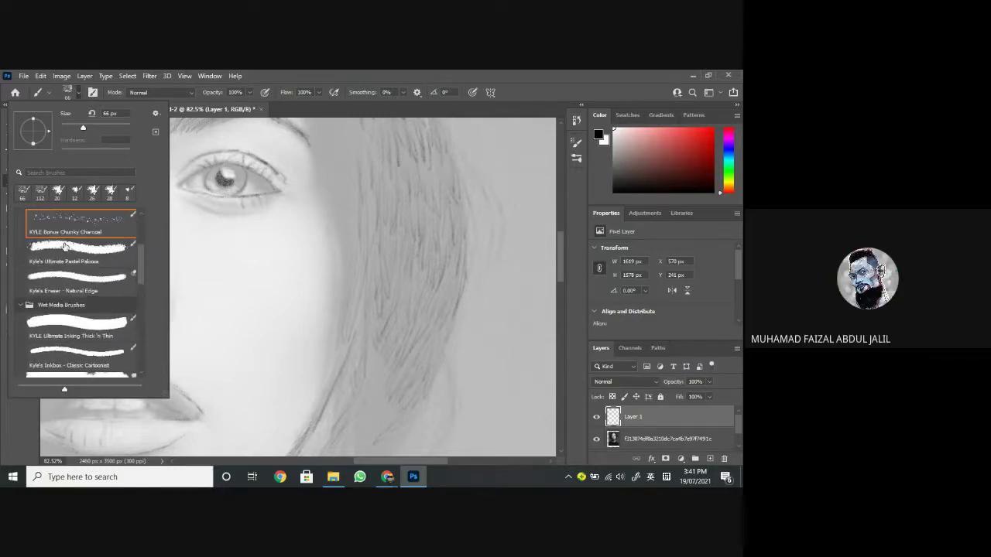
pyautogui.scroll(1, 65, 246)
pyautogui.click(69, 258)
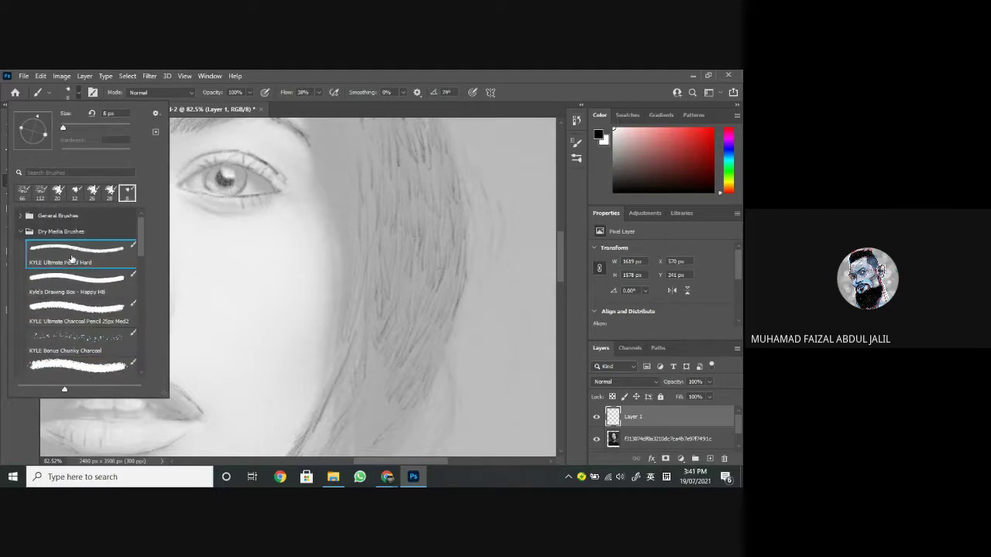
pyautogui.moveTo(65, 129); pyautogui.dragTo(86, 132)
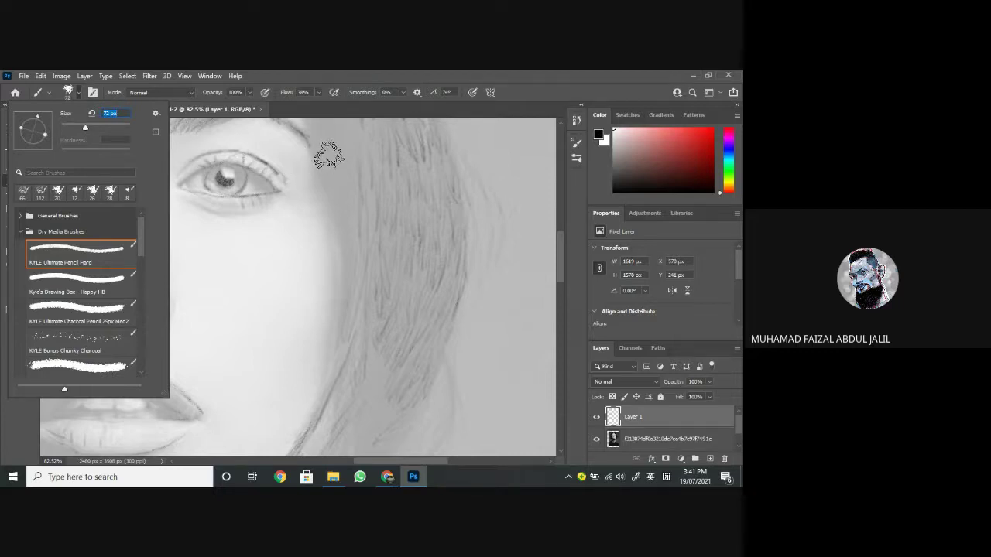
pyautogui.click(328, 155)
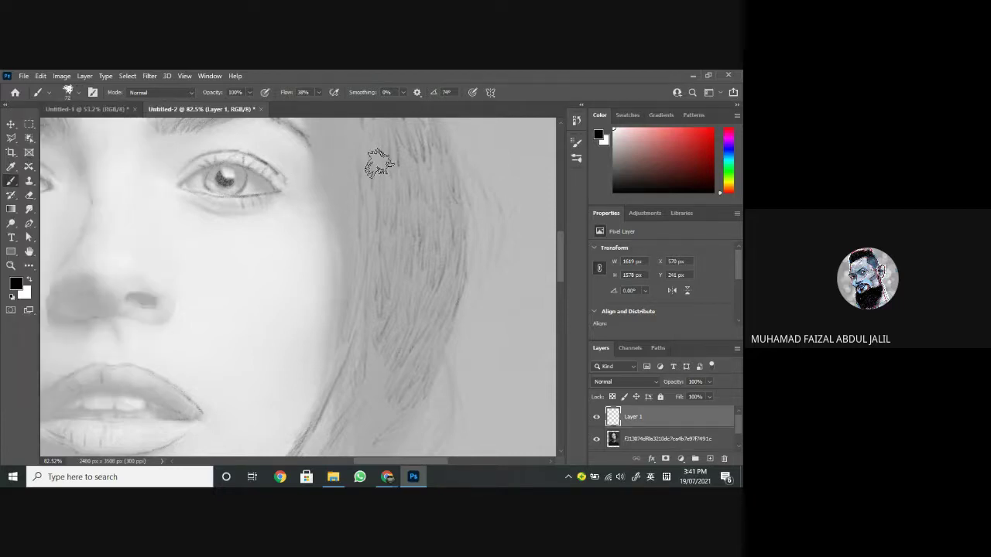
# Step: Shade the edge of the face along the hair on Layer 1, from the hair parting down past the temple
pyautogui.moveTo(372, 243); pyautogui.dragTo(360, 407)
pyautogui.moveTo(248, 255)
pyautogui.mouseDown()
pyautogui.moveTo(465, 205)
pyautogui.moveTo(334, 301)
pyautogui.mouseUp()
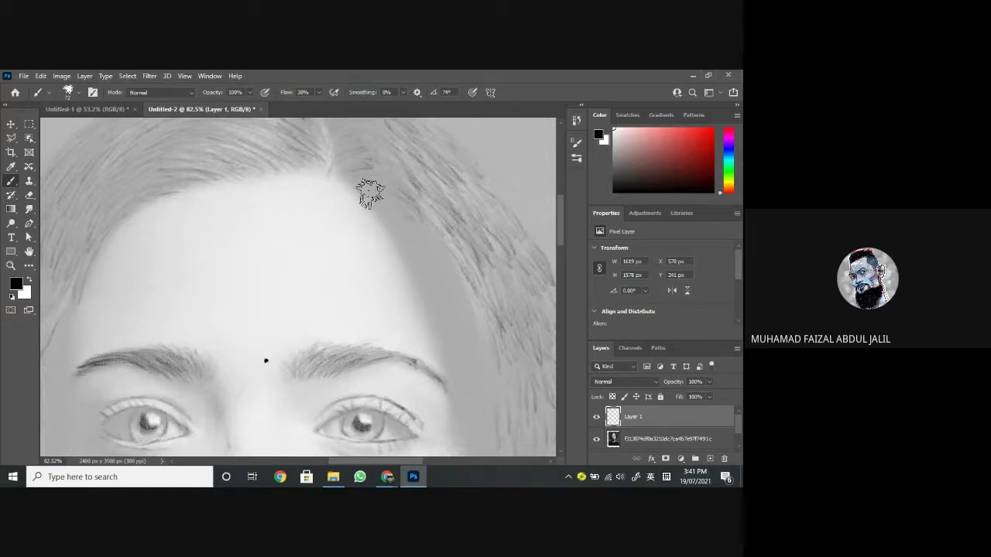
pyautogui.moveTo(370, 194)
pyautogui.mouseDown()
pyautogui.moveTo(358, 186)
pyautogui.moveTo(390, 209)
pyautogui.moveTo(381, 175)
pyautogui.mouseUp()
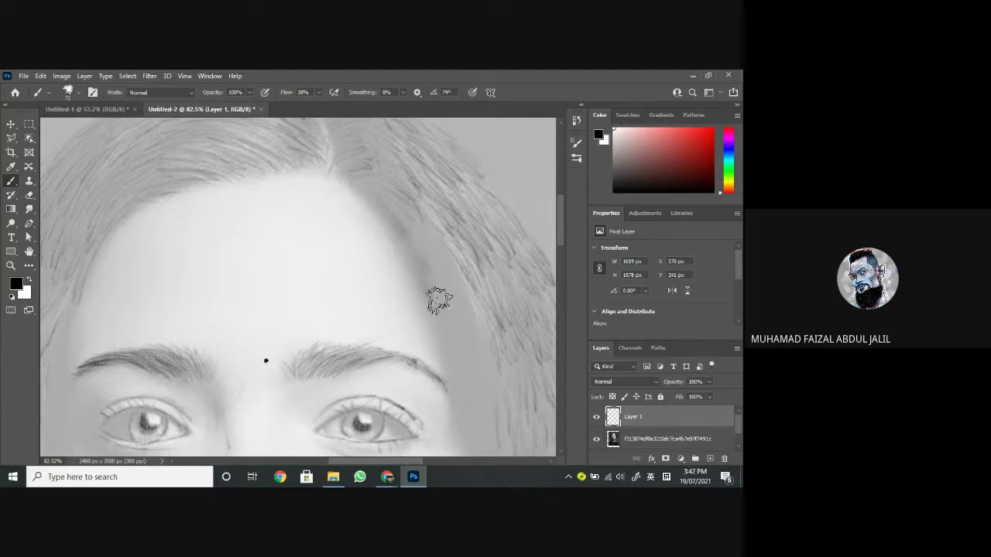
pyautogui.moveTo(430, 285)
pyautogui.mouseDown()
pyautogui.moveTo(435, 311)
pyautogui.moveTo(421, 275)
pyautogui.moveTo(457, 355)
pyautogui.moveTo(431, 268)
pyautogui.mouseUp()
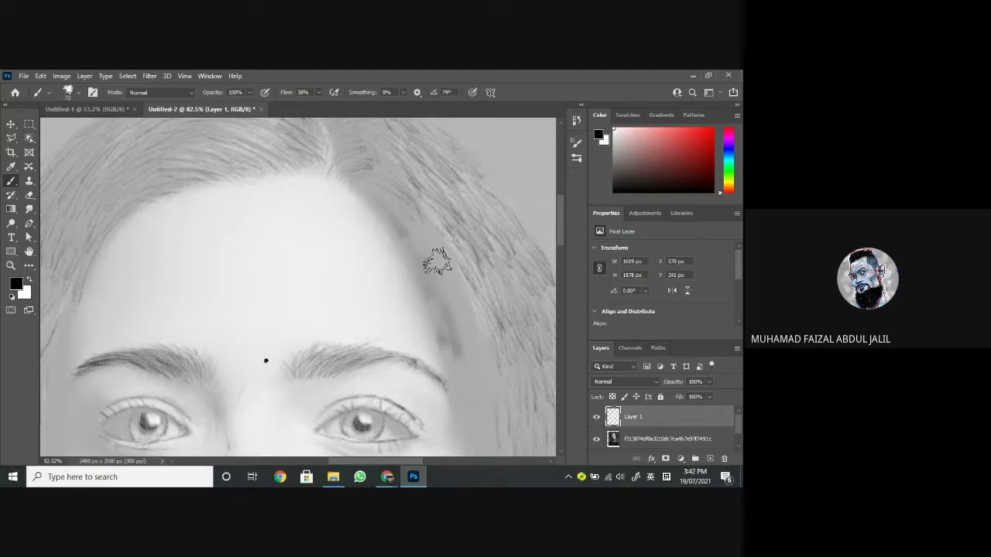
pyautogui.moveTo(431, 267)
pyautogui.mouseDown()
pyautogui.moveTo(456, 328)
pyautogui.moveTo(461, 366)
pyautogui.moveTo(446, 338)
pyautogui.moveTo(461, 399)
pyautogui.moveTo(452, 368)
pyautogui.moveTo(296, 214)
pyautogui.mouseUp()
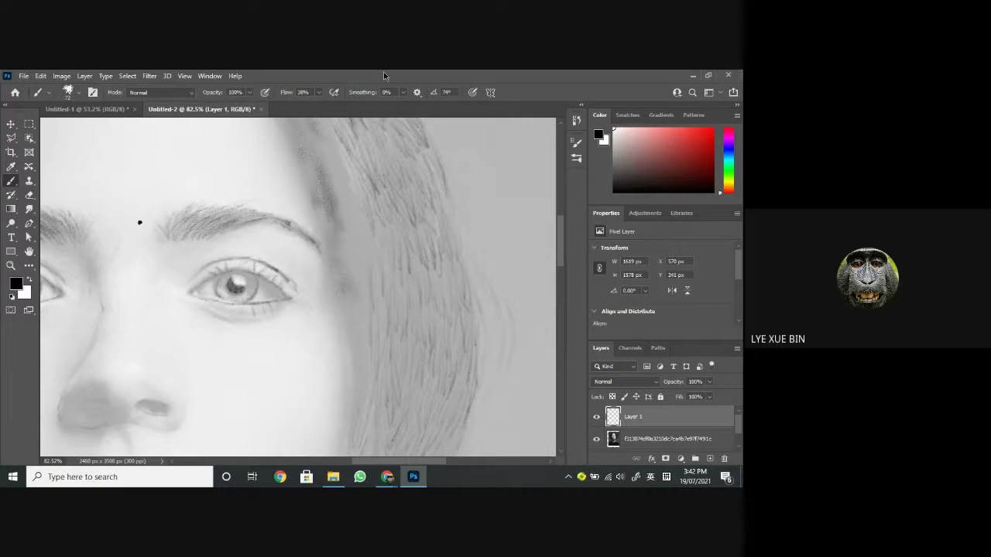
pyautogui.moveTo(148, 272)
pyautogui.mouseDown()
pyautogui.moveTo(341, 263)
pyautogui.moveTo(447, 329)
pyautogui.moveTo(490, 282)
pyautogui.mouseUp()
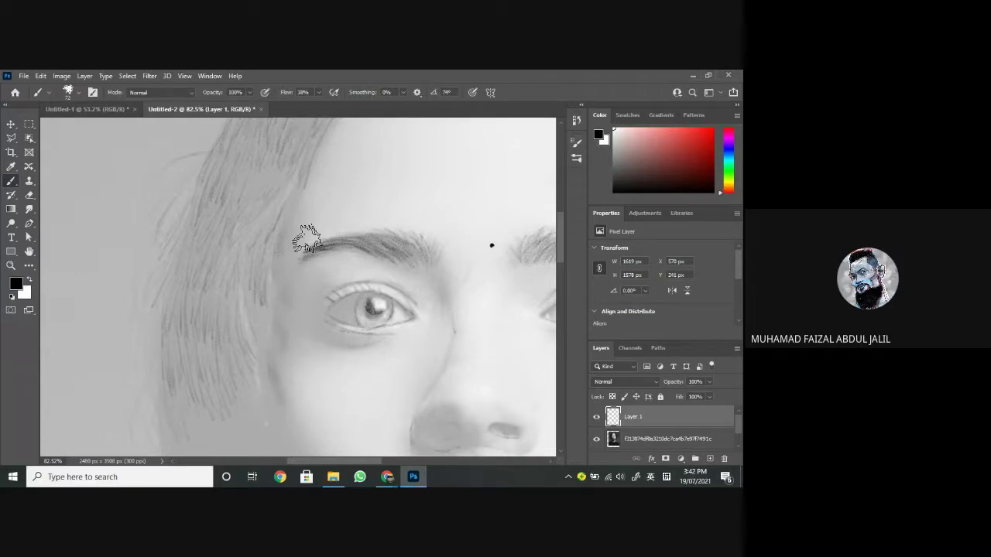
# Step: Switch to the Google Meet call, turn off the microphone and return to Photoshop
pyautogui.moveTo(387, 477)
pyautogui.click(320, 452)
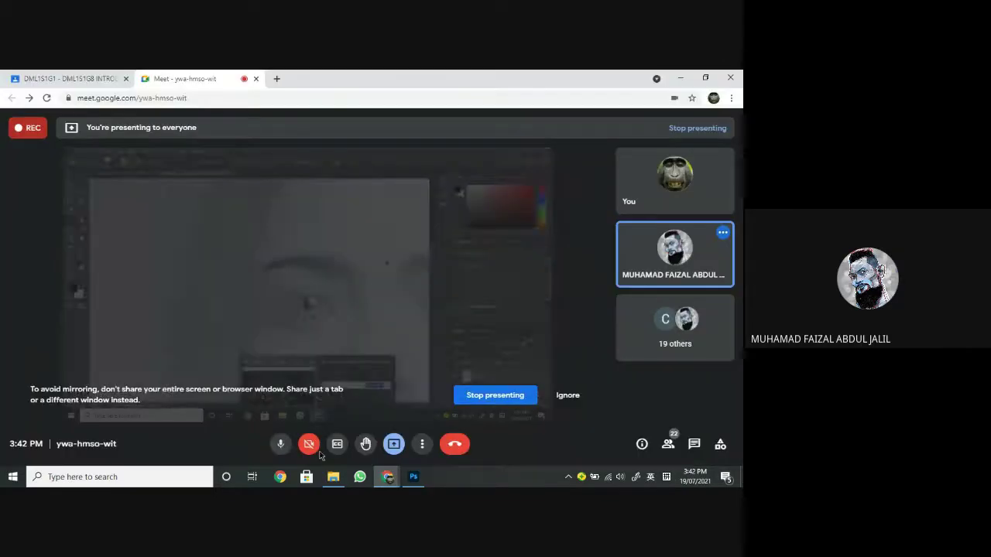
pyautogui.click(281, 443)
pyautogui.click(413, 477)
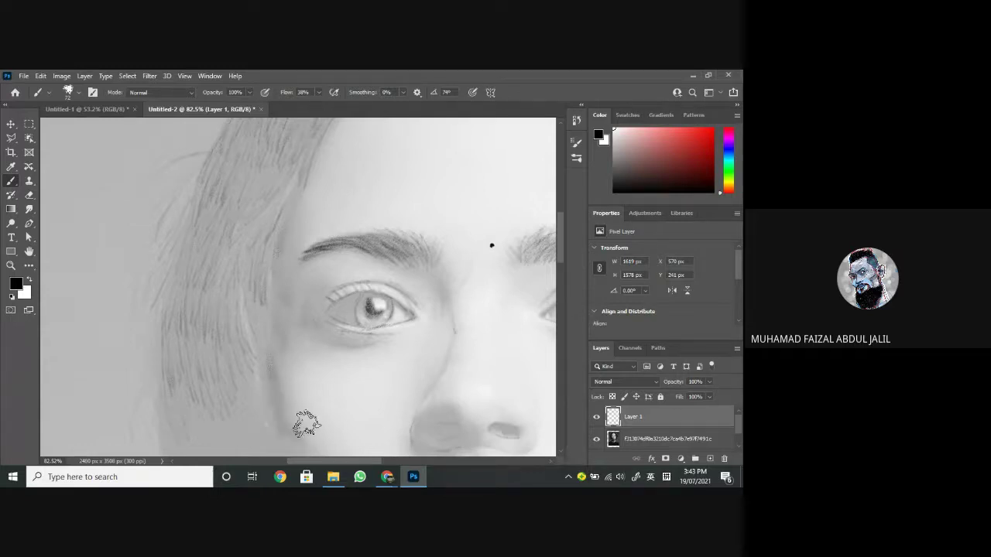
# Step: Set the reference photo layer's opacity to 54% and reselect Layer 1 to shade the cheek's edge
pyautogui.moveTo(334, 347); pyautogui.dragTo(302, 199)
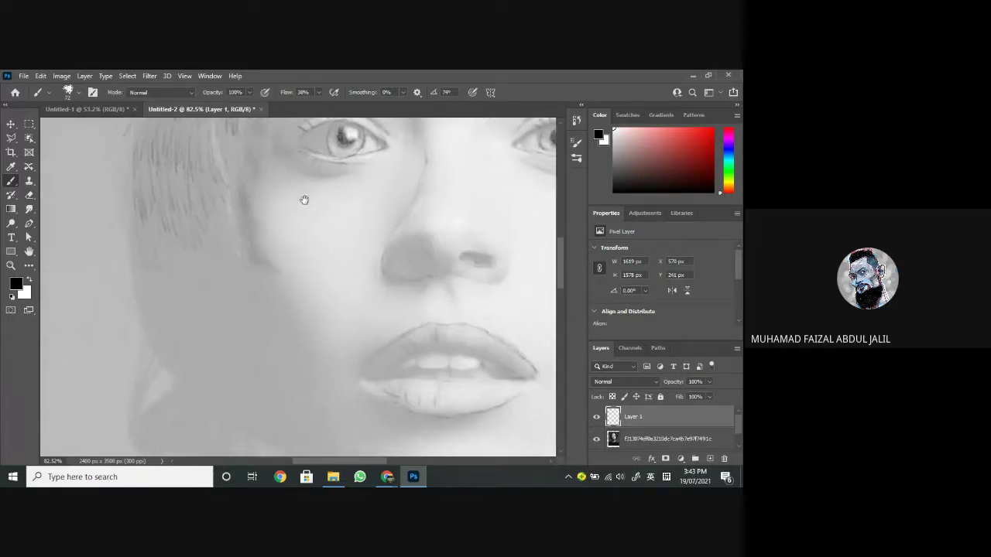
pyautogui.click(680, 441)
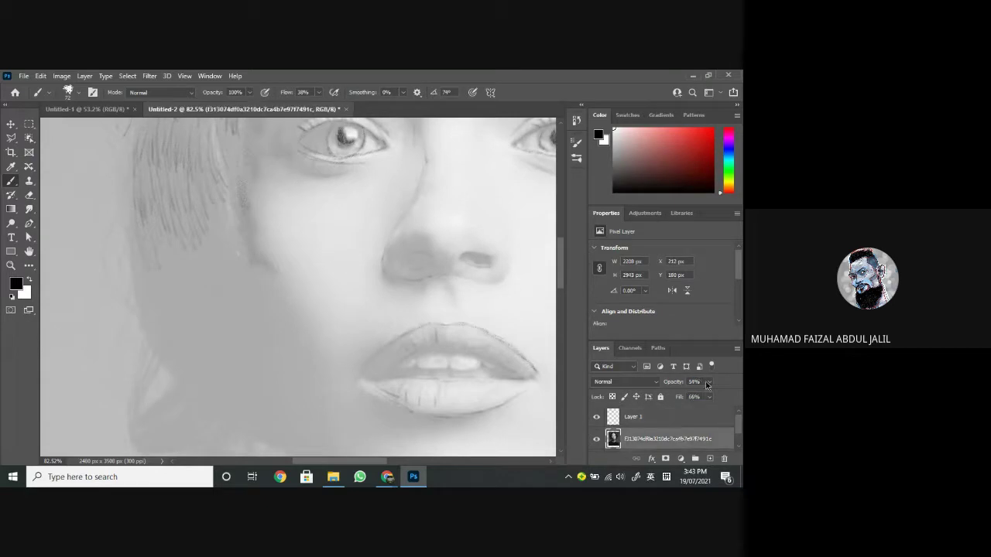
pyautogui.click(708, 383)
pyautogui.moveTo(707, 395)
pyautogui.mouseDown()
pyautogui.moveTo(741, 394)
pyautogui.moveTo(710, 398)
pyautogui.mouseUp()
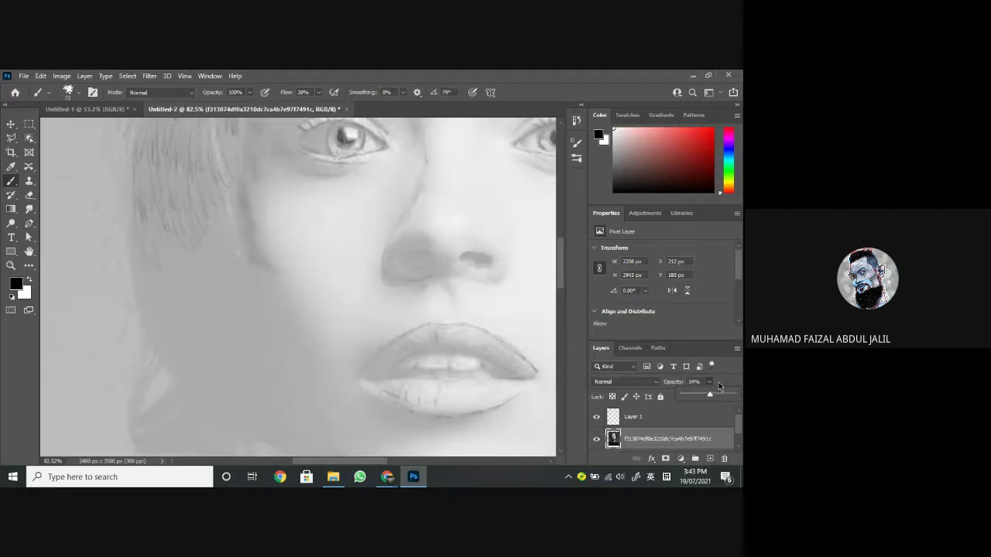
pyautogui.click(669, 418)
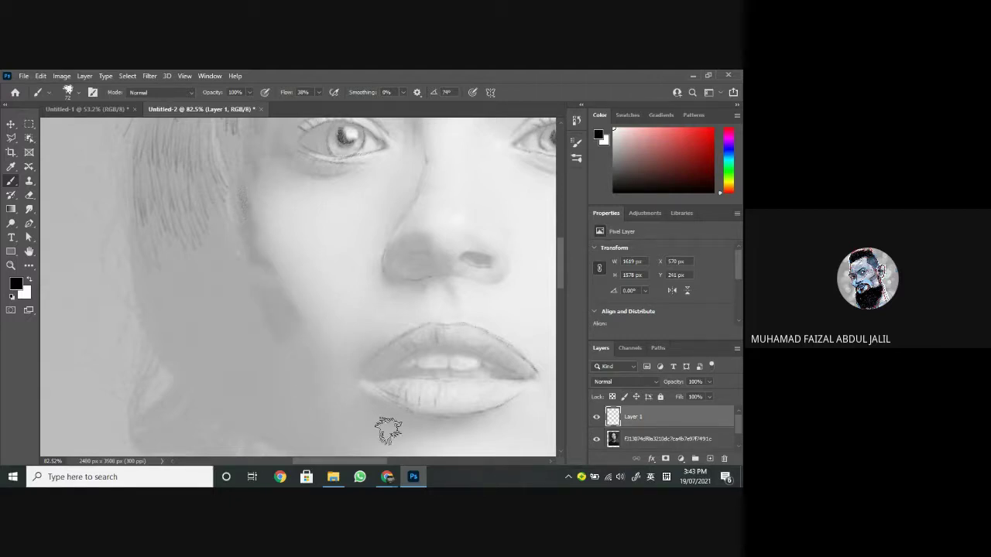
# Step: Stop presenting the screen in Google Meet and switch to Photoshop with the cat drawing open
pyautogui.moveTo(386, 474)
pyautogui.click(330, 441)
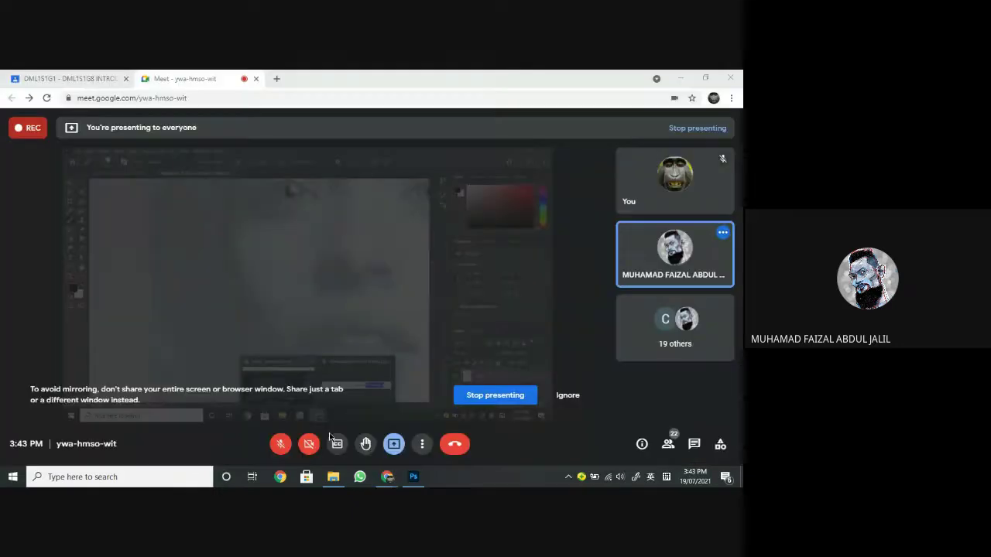
pyautogui.click(504, 401)
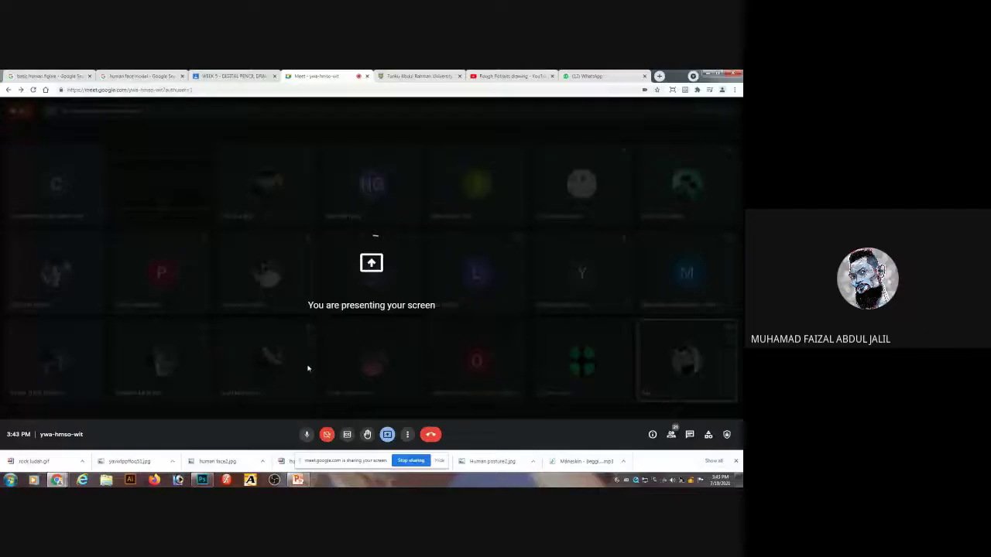
pyautogui.click(202, 480)
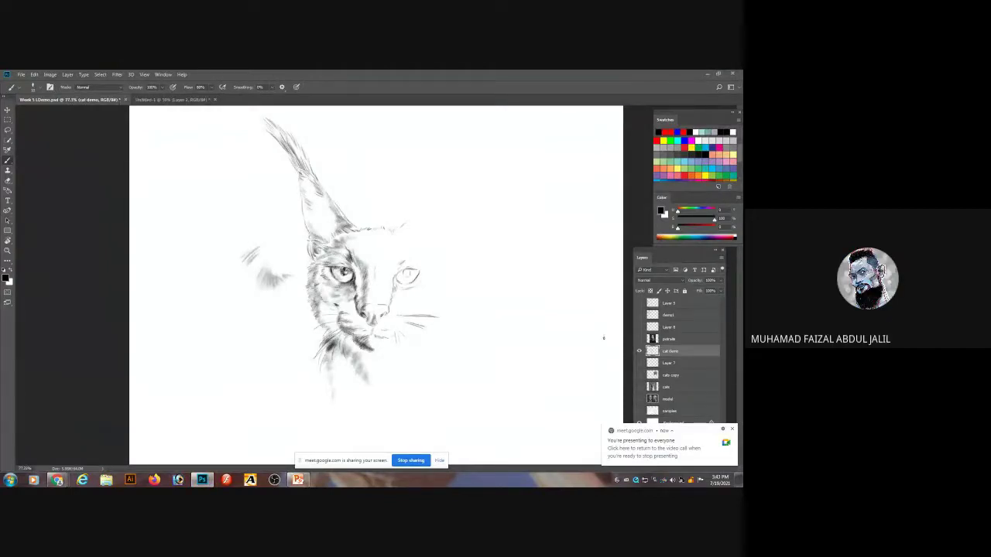
# Step: Switch back to Photoshop from Google Meet, view the cat drawing up close and choose another brush preset
pyautogui.click(202, 480)
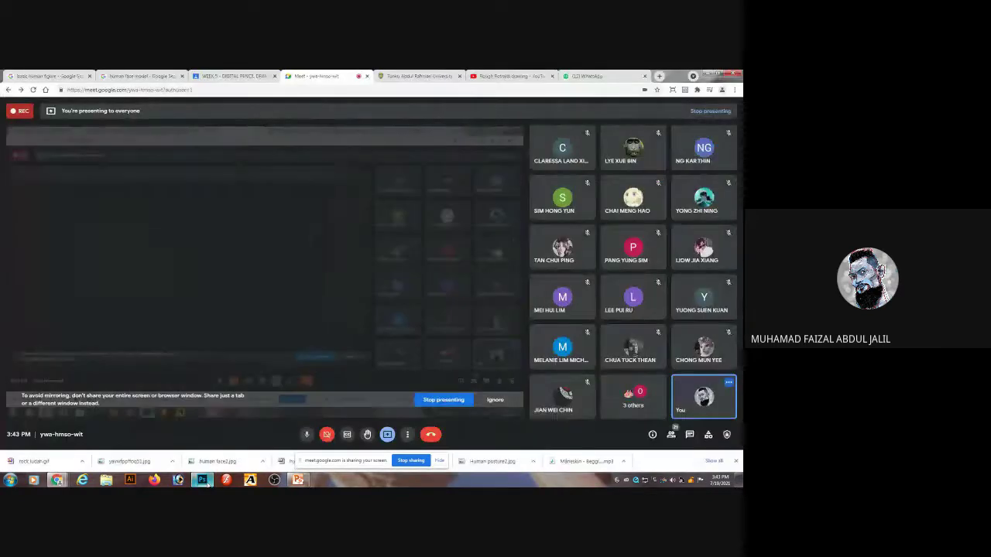
pyautogui.click(204, 481)
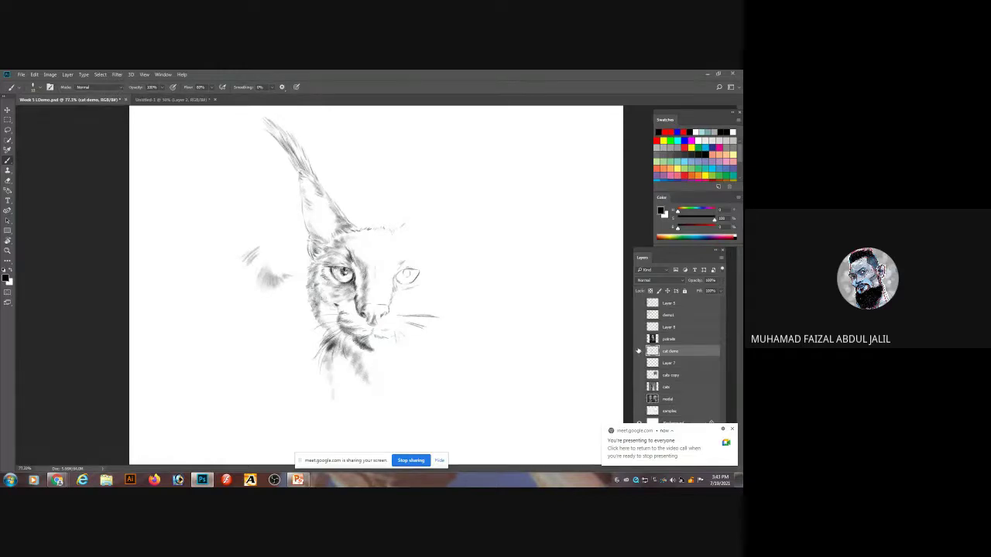
pyautogui.hotkey('ctrl', '+')
pyautogui.hotkey('ctrl', '+')
pyautogui.hotkey('ctrl', '+')
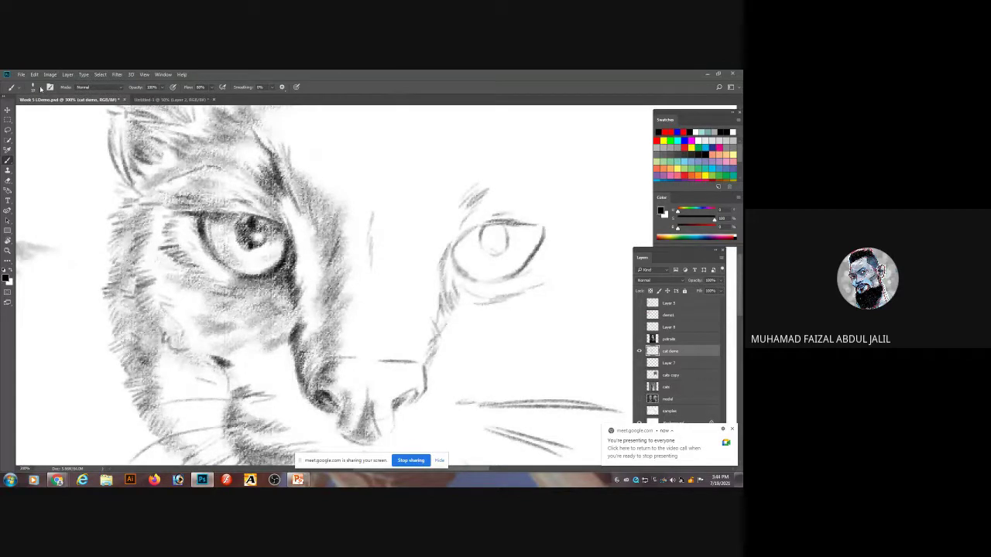
pyautogui.click(40, 90)
pyautogui.doubleClick(70, 208)
# Step: Hide the cat demo layer, show the woman's portrait photo layer and add a new layer above it
pyautogui.hotkey('ctrl', '-')
pyautogui.hotkey('ctrl', '0')
pyautogui.click(638, 350)
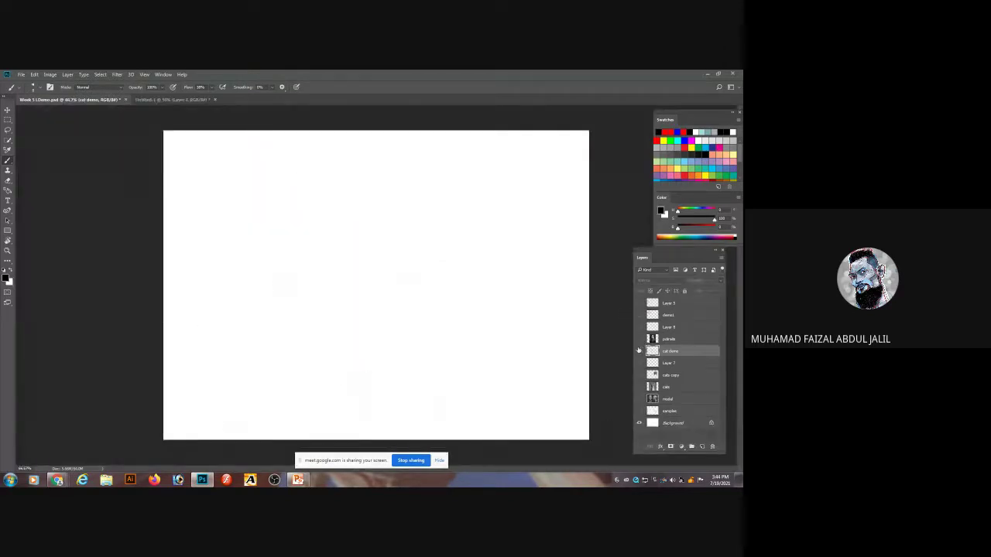
pyautogui.click(639, 363)
pyautogui.click(640, 363)
pyautogui.click(638, 340)
pyautogui.click(666, 339)
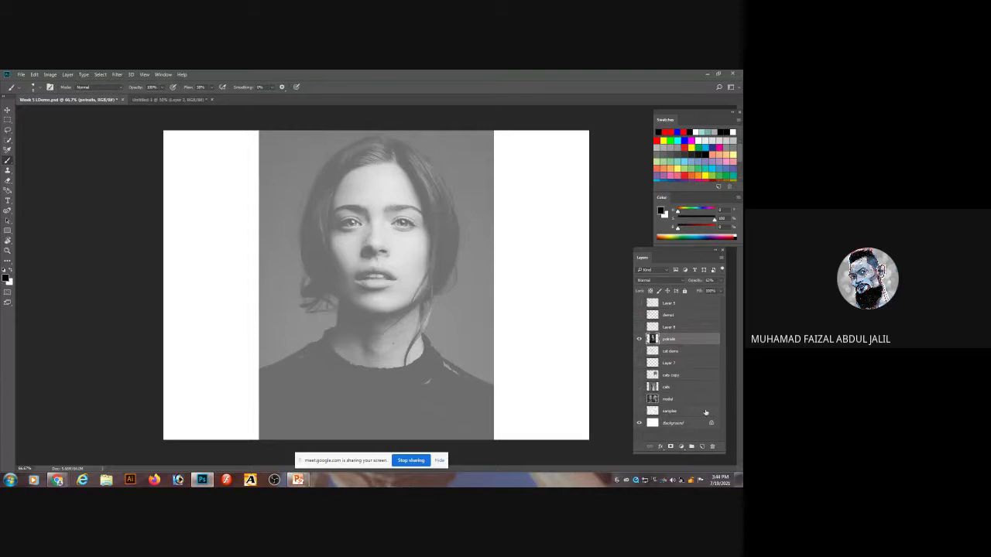
pyautogui.click(701, 447)
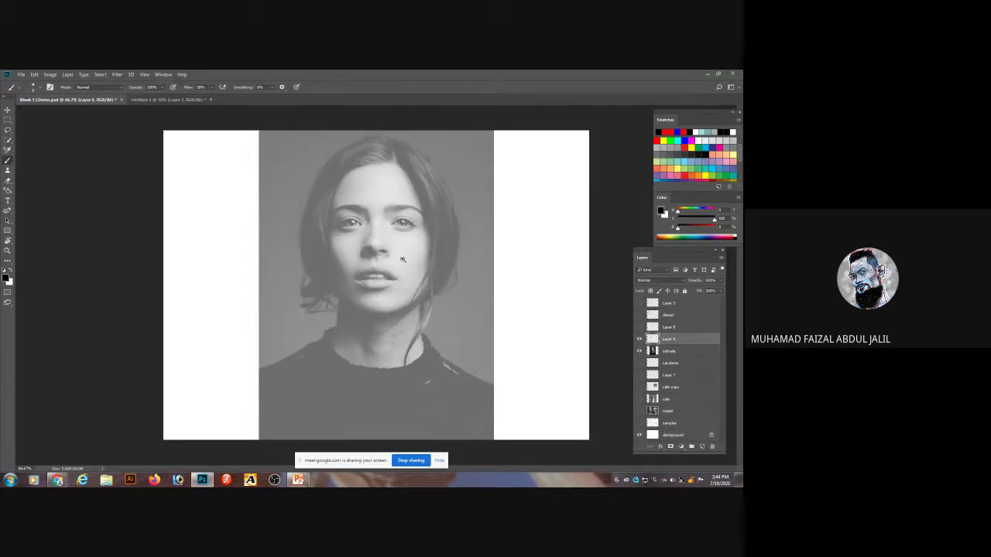
pyautogui.scroll(4, 403, 259)
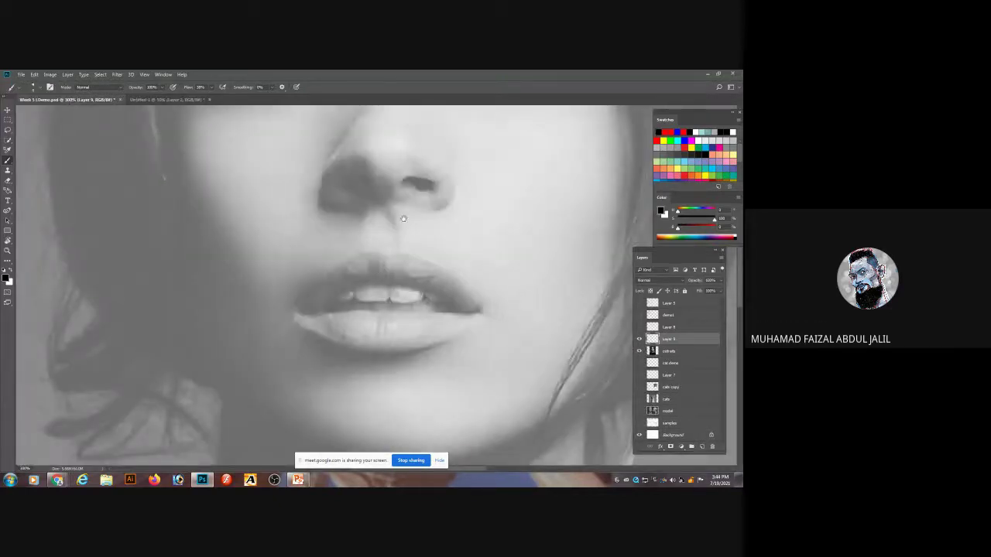
pyautogui.moveTo(403, 219); pyautogui.dragTo(387, 288)
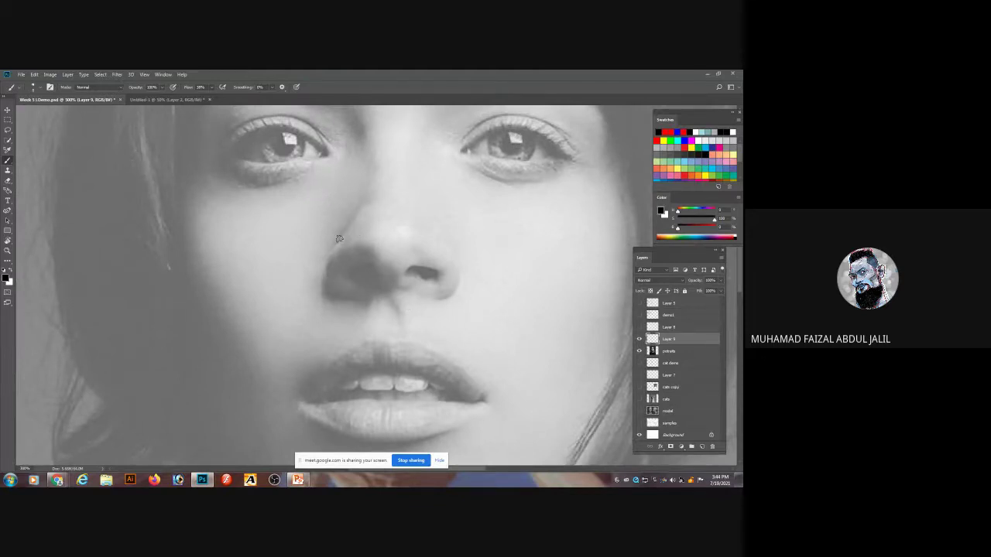
pyautogui.moveTo(355, 217)
pyautogui.mouseDown()
pyautogui.moveTo(325, 271)
pyautogui.moveTo(336, 290)
pyautogui.moveTo(362, 301)
pyautogui.moveTo(420, 292)
pyautogui.moveTo(408, 290)
pyautogui.moveTo(451, 298)
pyautogui.moveTo(463, 271)
pyautogui.moveTo(435, 226)
pyautogui.mouseUp()
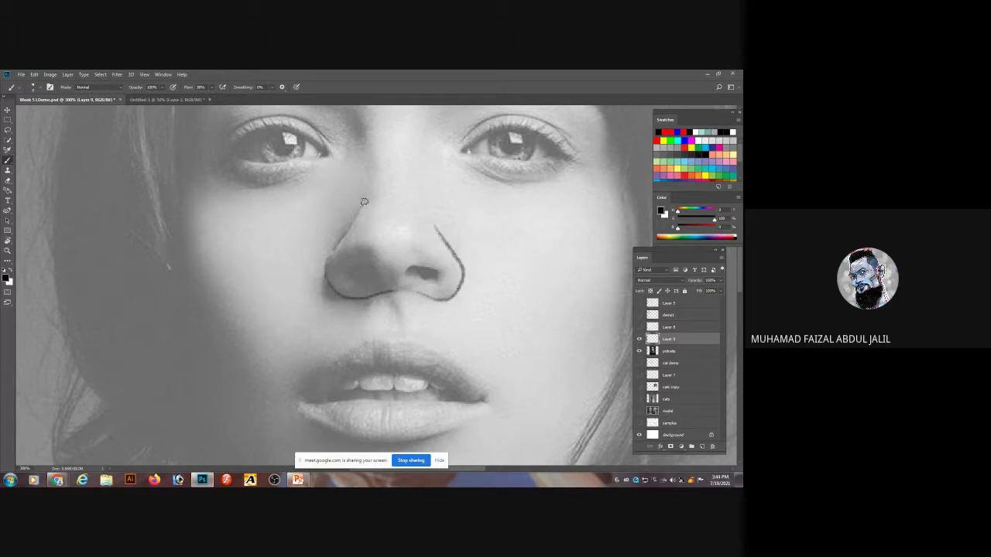
pyautogui.moveTo(367, 185)
pyautogui.mouseDown()
pyautogui.moveTo(365, 137)
pyautogui.moveTo(335, 110)
pyautogui.mouseUp()
pyautogui.moveTo(369, 263); pyautogui.dragTo(352, 281)
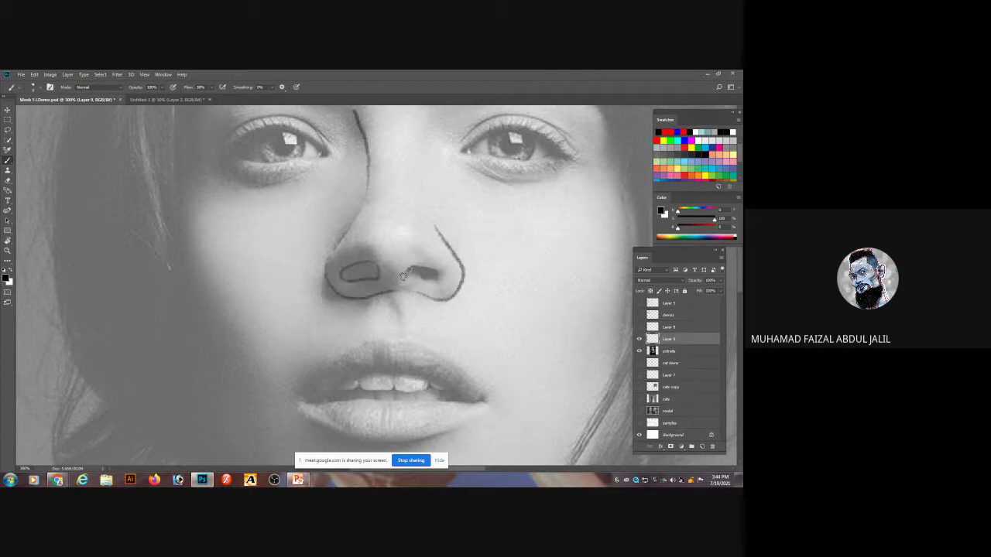
pyautogui.moveTo(423, 267); pyautogui.dragTo(414, 282)
pyautogui.hotkey('ctrl', 'z')
pyautogui.hotkey('ctrl', 'z')
pyautogui.hotkey('ctrl', 'z')
pyautogui.hotkey('ctrl', 'z')
pyautogui.hotkey('ctrl', 'z')
pyautogui.hotkey('ctrl', 'z')
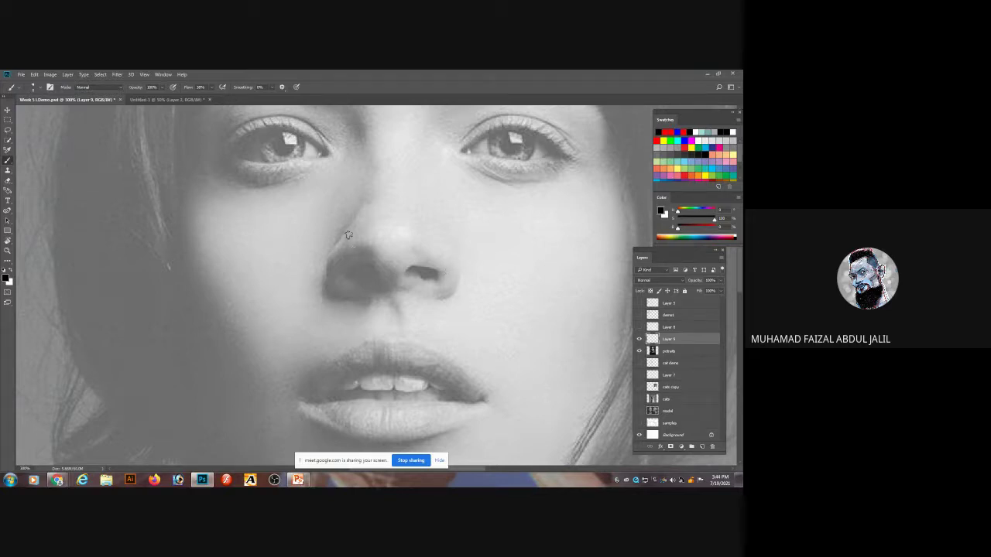
pyautogui.moveTo(349, 235)
pyautogui.mouseDown()
pyautogui.moveTo(322, 266)
pyautogui.moveTo(327, 284)
pyautogui.moveTo(350, 296)
pyautogui.moveTo(436, 300)
pyautogui.moveTo(455, 280)
pyautogui.moveTo(413, 223)
pyautogui.mouseUp()
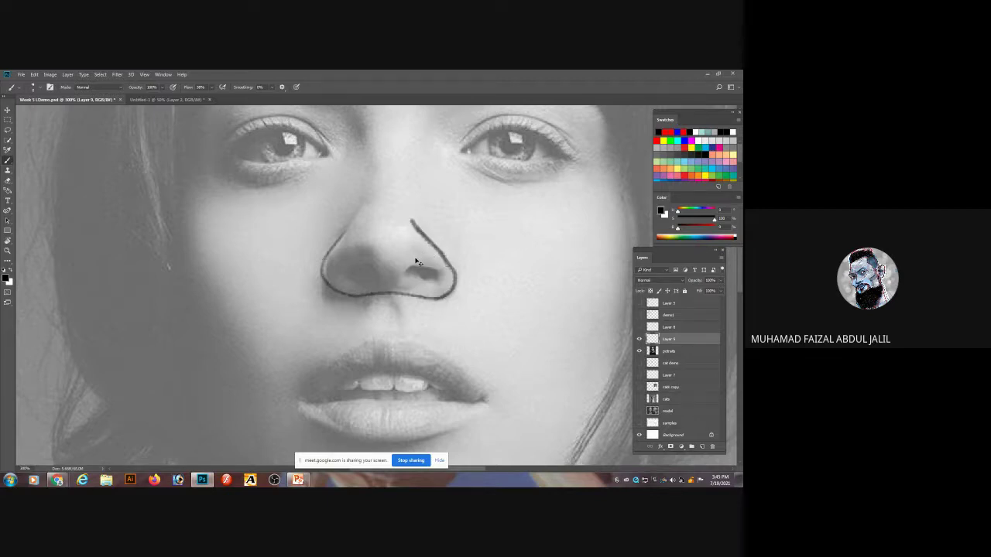
pyautogui.hotkey('ctrl', 'z')
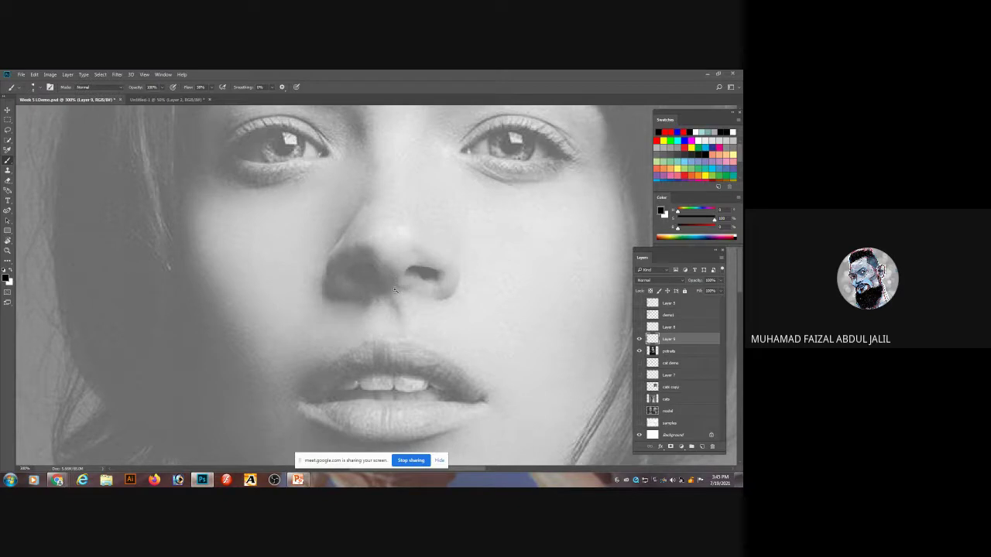
# Step: Outline the nose on the new layer with short light strokes along the nostrils, the tip's underside and both wings
pyautogui.scroll(1, 395, 291)
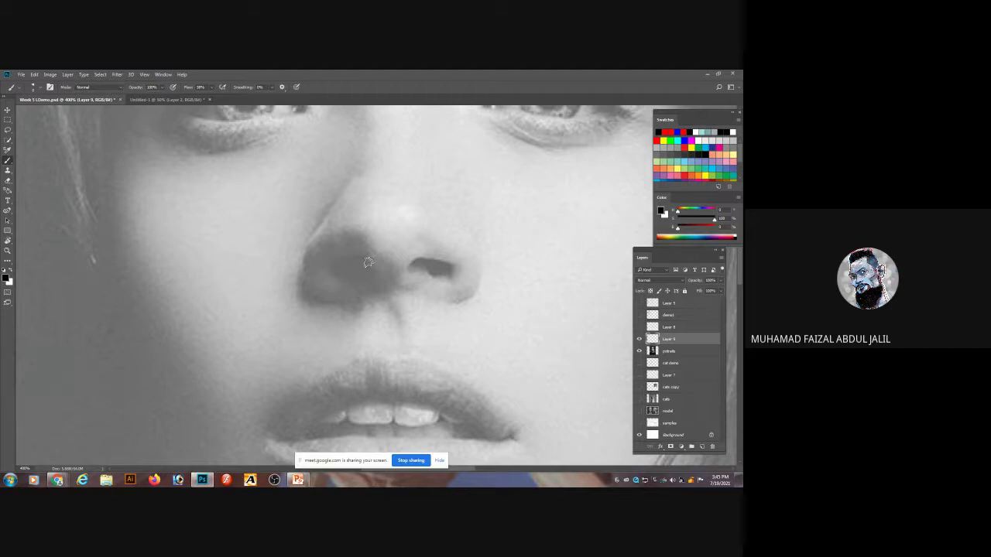
pyautogui.moveTo(366, 260)
pyautogui.mouseDown()
pyautogui.moveTo(395, 281)
pyautogui.moveTo(384, 278)
pyautogui.moveTo(414, 266)
pyautogui.moveTo(334, 273)
pyautogui.mouseUp()
pyautogui.moveTo(408, 263)
pyautogui.mouseDown()
pyautogui.moveTo(432, 260)
pyautogui.moveTo(444, 271)
pyautogui.mouseUp()
pyautogui.moveTo(383, 275); pyautogui.dragTo(384, 279)
pyautogui.moveTo(325, 216)
pyautogui.mouseDown()
pyautogui.moveTo(302, 269)
pyautogui.moveTo(312, 284)
pyautogui.mouseUp()
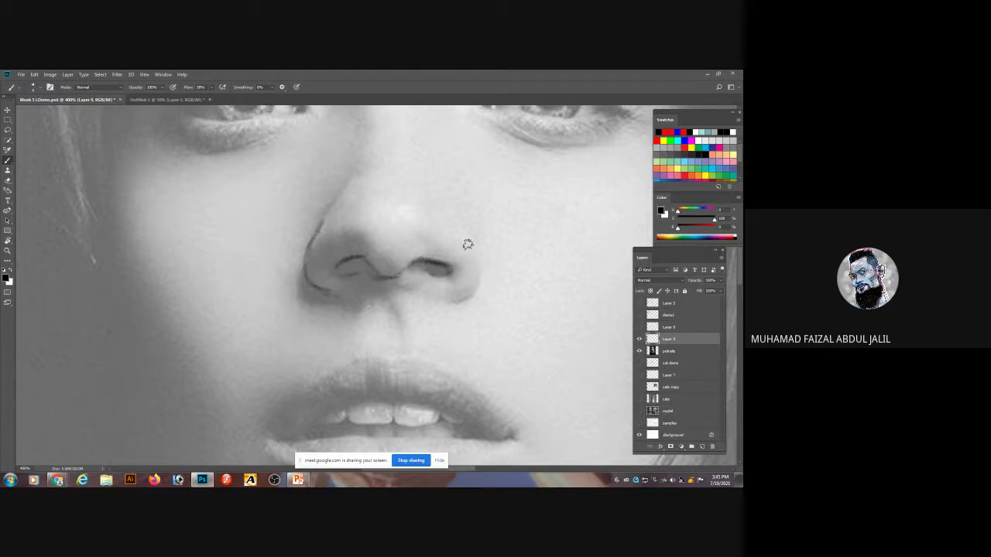
pyautogui.moveTo(469, 229)
pyautogui.mouseDown()
pyautogui.moveTo(477, 285)
pyautogui.moveTo(455, 300)
pyautogui.mouseUp()
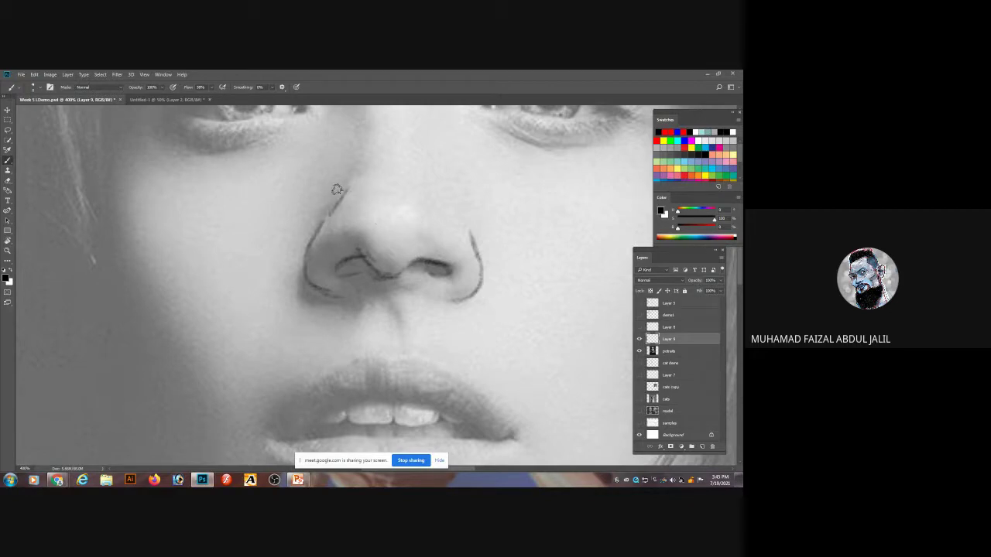
# Step: Shade the shadowed side of the nose bridge up to the inner brow, and the outer corner of the nearby eye
pyautogui.moveTo(337, 189); pyautogui.dragTo(353, 246)
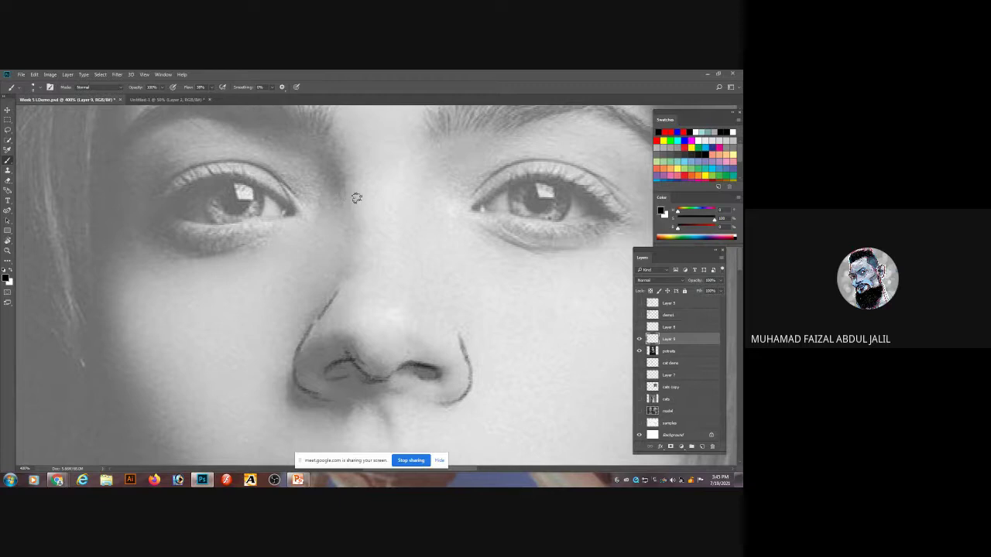
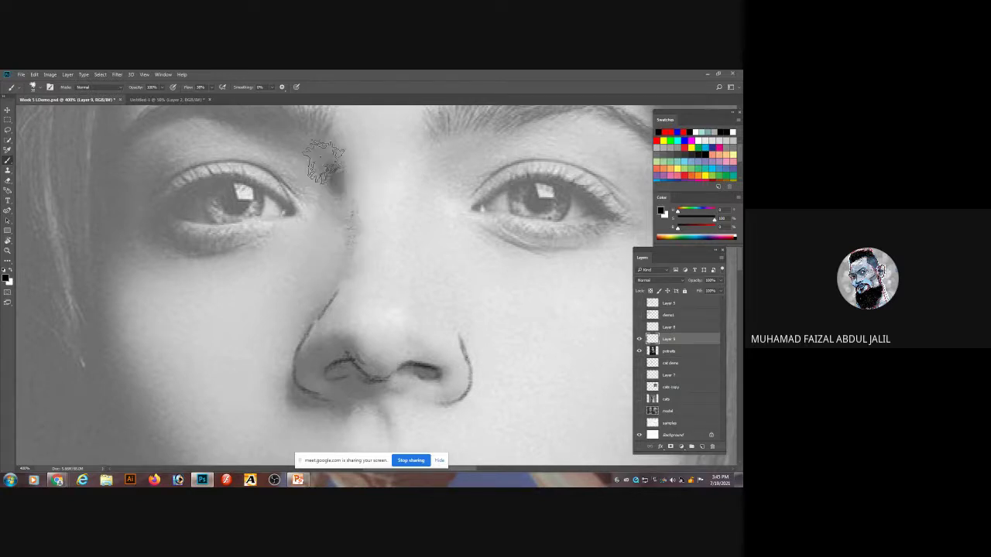
pyautogui.moveTo(326, 178)
pyautogui.mouseDown()
pyautogui.moveTo(306, 155)
pyautogui.moveTo(329, 168)
pyautogui.moveTo(321, 182)
pyautogui.moveTo(308, 144)
pyautogui.moveTo(330, 142)
pyautogui.moveTo(298, 149)
pyautogui.mouseUp()
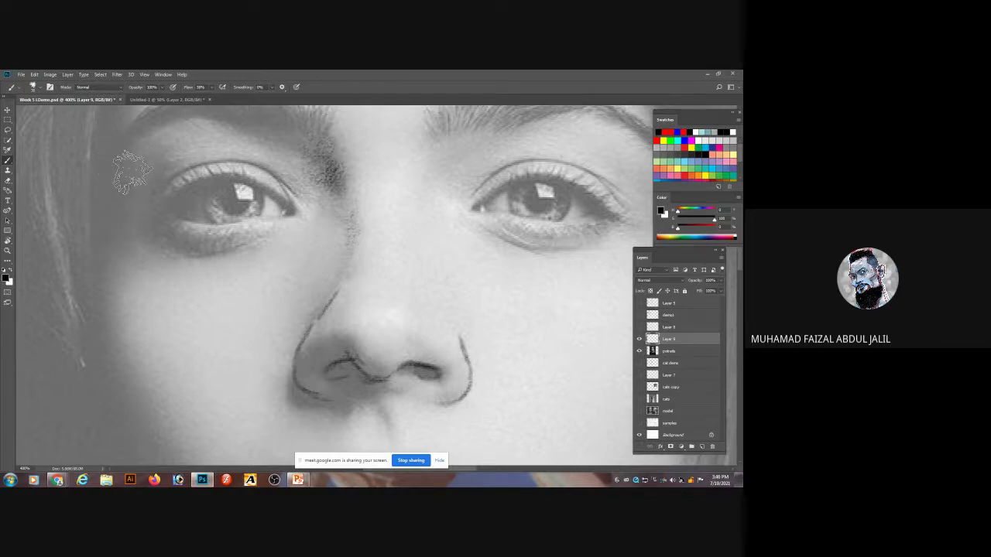
pyautogui.moveTo(124, 195)
pyautogui.mouseDown()
pyautogui.moveTo(147, 184)
pyautogui.moveTo(139, 158)
pyautogui.moveTo(164, 171)
pyautogui.mouseUp()
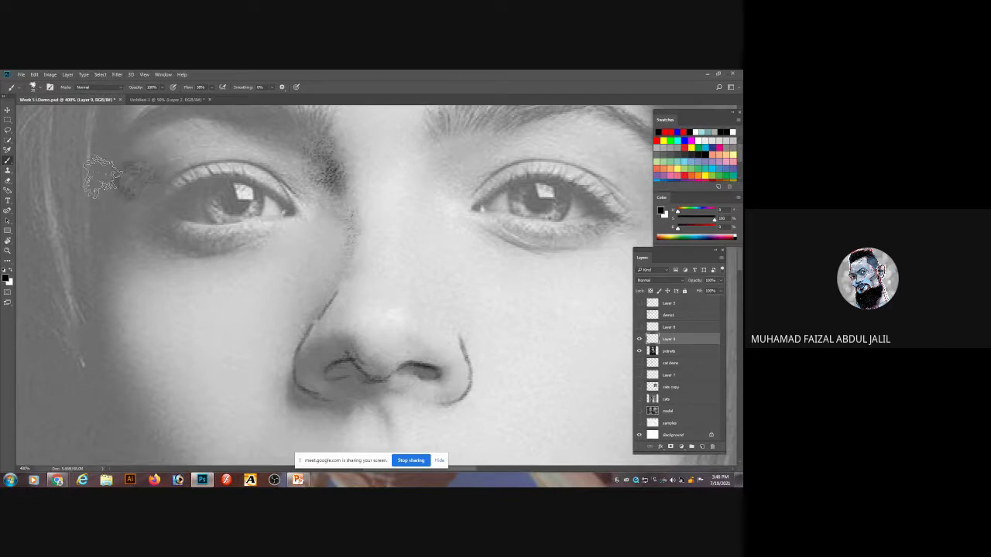
pyautogui.moveTo(107, 184)
pyautogui.mouseDown()
pyautogui.moveTo(137, 191)
pyautogui.moveTo(120, 226)
pyautogui.moveTo(139, 189)
pyautogui.moveTo(159, 240)
pyautogui.moveTo(147, 217)
pyautogui.moveTo(207, 246)
pyautogui.mouseUp()
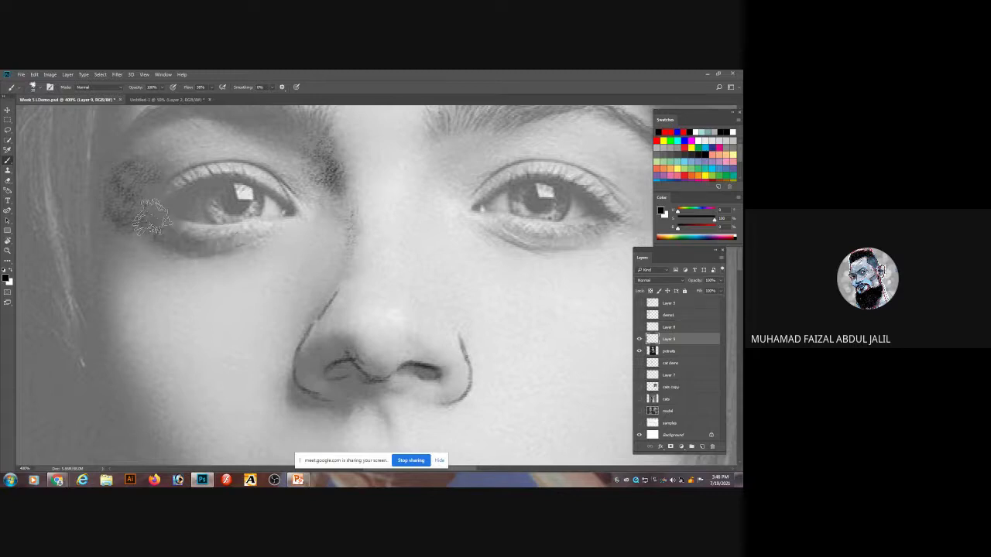
# Step: Shade the shadowed edge of the face from the outer eye corner down along the cheek toward the jaw
pyautogui.moveTo(147, 221)
pyautogui.mouseDown()
pyautogui.moveTo(171, 174)
pyautogui.moveTo(143, 201)
pyautogui.moveTo(166, 179)
pyautogui.moveTo(152, 213)
pyautogui.moveTo(159, 189)
pyautogui.moveTo(131, 201)
pyautogui.moveTo(138, 221)
pyautogui.moveTo(128, 248)
pyautogui.moveTo(109, 248)
pyautogui.moveTo(114, 253)
pyautogui.moveTo(123, 192)
pyautogui.moveTo(111, 271)
pyautogui.moveTo(108, 206)
pyautogui.moveTo(130, 279)
pyautogui.moveTo(115, 259)
pyautogui.moveTo(109, 216)
pyautogui.moveTo(99, 294)
pyautogui.moveTo(108, 194)
pyautogui.mouseUp()
pyautogui.moveTo(132, 341)
pyautogui.mouseDown()
pyautogui.moveTo(106, 281)
pyautogui.moveTo(90, 322)
pyautogui.moveTo(104, 337)
pyautogui.moveTo(108, 314)
pyautogui.moveTo(120, 379)
pyautogui.moveTo(115, 296)
pyautogui.moveTo(116, 363)
pyautogui.moveTo(101, 317)
pyautogui.mouseUp()
pyautogui.moveTo(166, 463)
pyautogui.mouseDown()
pyautogui.moveTo(167, 209)
pyautogui.moveTo(145, 217)
pyautogui.moveTo(192, 302)
pyautogui.moveTo(122, 160)
pyautogui.moveTo(172, 297)
pyautogui.moveTo(124, 182)
pyautogui.moveTo(158, 241)
pyautogui.moveTo(142, 226)
pyautogui.moveTo(155, 217)
pyautogui.moveTo(167, 231)
pyautogui.moveTo(129, 211)
pyautogui.moveTo(139, 204)
pyautogui.moveTo(144, 236)
pyautogui.moveTo(124, 211)
pyautogui.moveTo(127, 175)
pyautogui.moveTo(148, 240)
pyautogui.moveTo(142, 266)
pyautogui.moveTo(129, 251)
pyautogui.moveTo(175, 298)
pyautogui.moveTo(171, 318)
pyautogui.moveTo(145, 298)
pyautogui.moveTo(169, 283)
pyautogui.moveTo(187, 348)
pyautogui.moveTo(176, 324)
pyautogui.moveTo(199, 318)
pyautogui.moveTo(207, 348)
pyautogui.moveTo(190, 359)
pyautogui.moveTo(211, 330)
pyautogui.moveTo(228, 397)
pyautogui.moveTo(181, 311)
pyautogui.moveTo(185, 332)
pyautogui.moveTo(151, 299)
pyautogui.moveTo(124, 312)
pyautogui.moveTo(114, 270)
pyautogui.moveTo(129, 203)
pyautogui.moveTo(116, 182)
pyautogui.mouseUp()
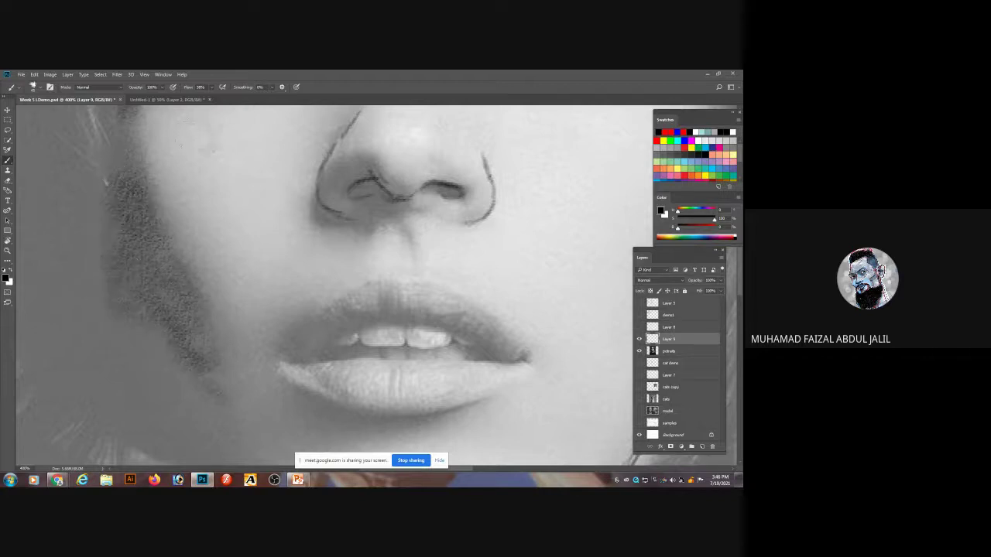
# Step: Shade the nose's shadowed wing, the nostrils and the underside of the tip, extending the tone to the opposite wing
pyautogui.moveTo(338, 179)
pyautogui.mouseDown()
pyautogui.moveTo(364, 170)
pyautogui.moveTo(380, 182)
pyautogui.moveTo(365, 158)
pyautogui.moveTo(353, 178)
pyautogui.moveTo(331, 194)
pyautogui.moveTo(328, 186)
pyautogui.moveTo(359, 205)
pyautogui.moveTo(393, 205)
pyautogui.moveTo(356, 209)
pyautogui.moveTo(387, 197)
pyautogui.moveTo(403, 205)
pyautogui.moveTo(376, 187)
pyautogui.mouseUp()
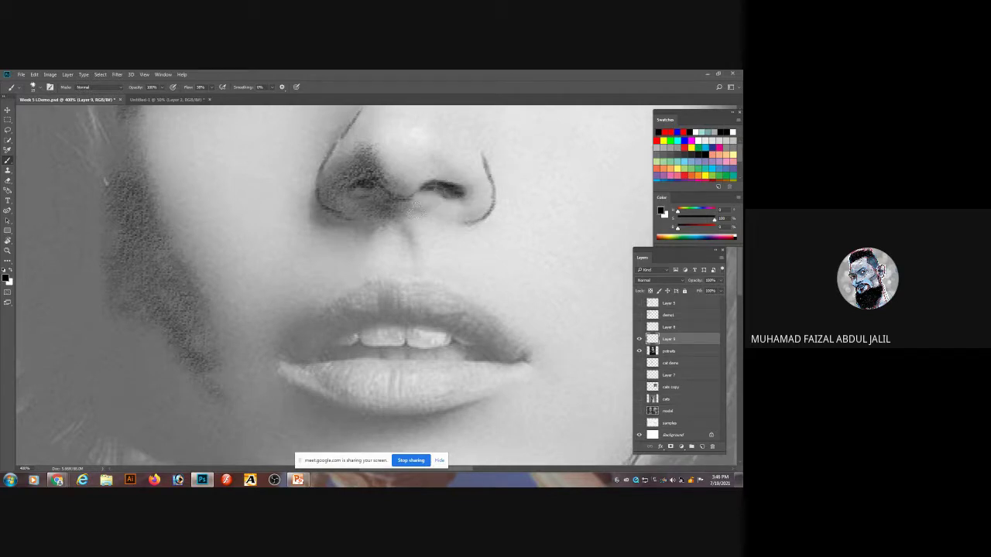
pyautogui.moveTo(428, 186)
pyautogui.mouseDown()
pyautogui.moveTo(451, 188)
pyautogui.moveTo(401, 188)
pyautogui.mouseUp()
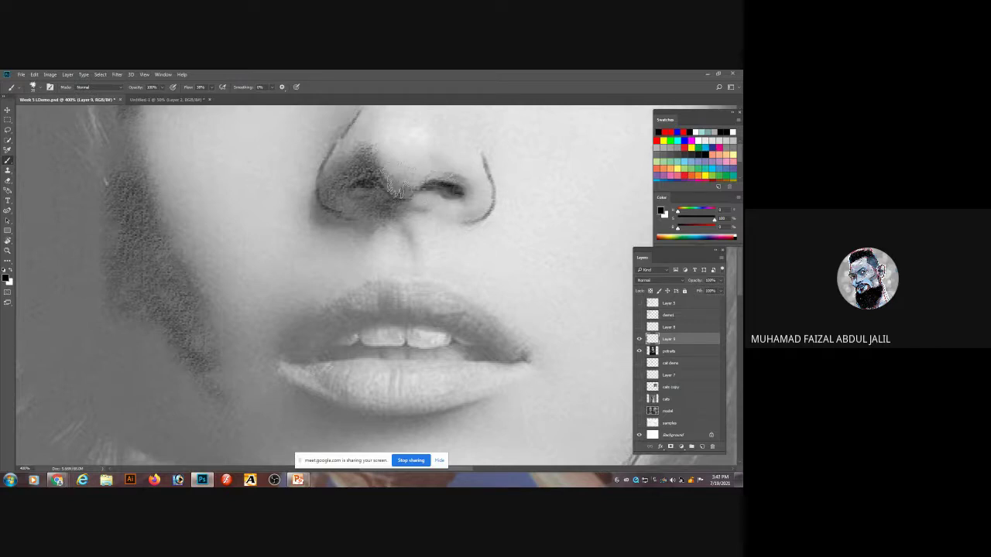
pyautogui.moveTo(366, 158)
pyautogui.mouseDown()
pyautogui.moveTo(380, 120)
pyautogui.moveTo(332, 188)
pyautogui.moveTo(337, 202)
pyautogui.moveTo(363, 201)
pyautogui.moveTo(324, 186)
pyautogui.moveTo(346, 146)
pyautogui.moveTo(331, 202)
pyautogui.moveTo(321, 199)
pyautogui.moveTo(341, 217)
pyautogui.moveTo(318, 220)
pyautogui.moveTo(363, 229)
pyautogui.moveTo(328, 213)
pyautogui.moveTo(379, 209)
pyautogui.moveTo(368, 221)
pyautogui.moveTo(403, 229)
pyautogui.moveTo(417, 213)
pyautogui.moveTo(459, 210)
pyautogui.moveTo(349, 189)
pyautogui.moveTo(436, 190)
pyautogui.moveTo(430, 205)
pyautogui.moveTo(484, 209)
pyautogui.moveTo(465, 220)
pyautogui.moveTo(488, 174)
pyautogui.mouseUp()
pyautogui.scroll(5, 488, 175)
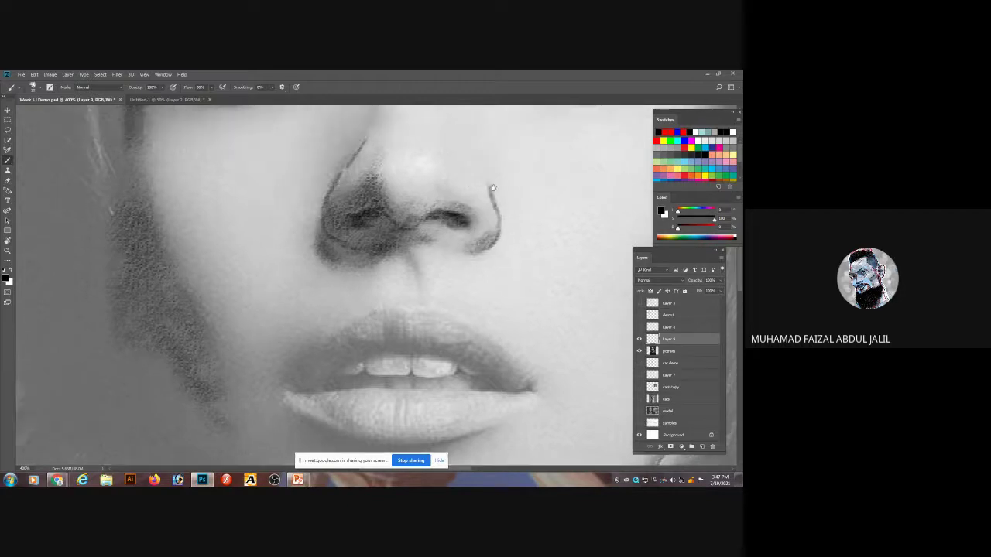
# Step: Hide the portrait photo layer, keeping the cat demo layer hidden, and review the pencil shading on its own
pyautogui.moveTo(376, 291)
pyautogui.mouseDown()
pyautogui.moveTo(367, 159)
pyautogui.moveTo(379, 200)
pyautogui.moveTo(370, 155)
pyautogui.moveTo(347, 158)
pyautogui.moveTo(332, 118)
pyautogui.moveTo(387, 203)
pyautogui.moveTo(385, 241)
pyautogui.moveTo(350, 274)
pyautogui.moveTo(339, 323)
pyautogui.moveTo(414, 332)
pyautogui.mouseUp()
pyautogui.click(640, 362)
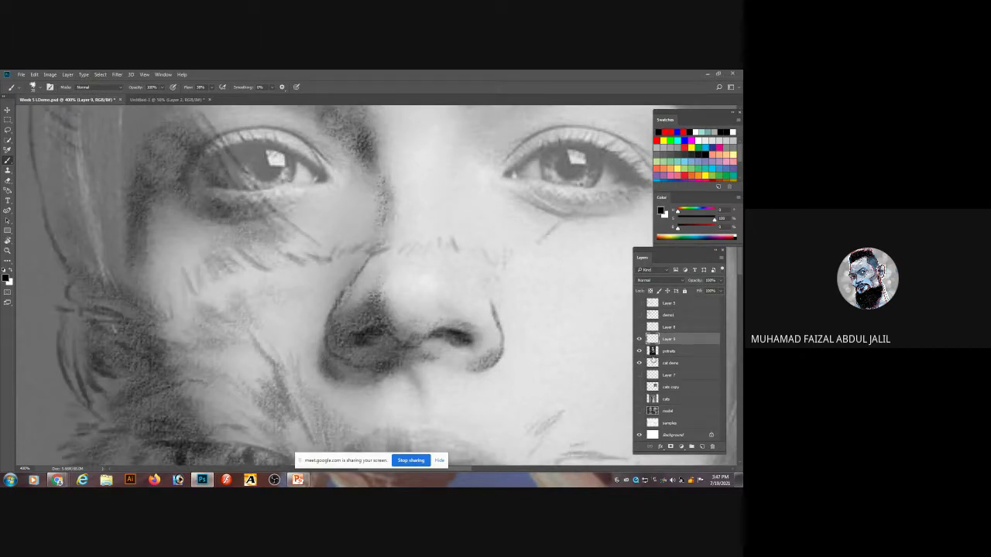
pyautogui.click(639, 362)
pyautogui.click(640, 350)
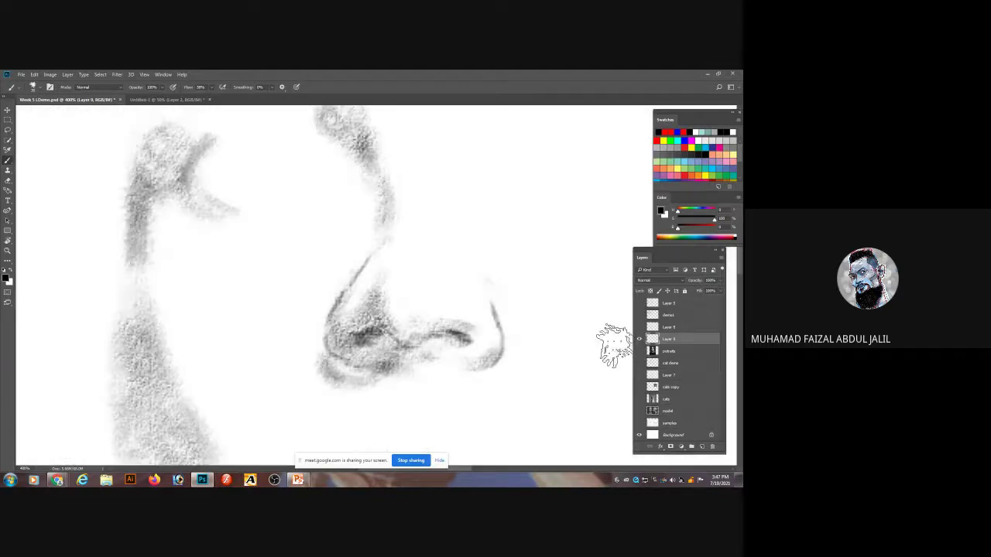
pyautogui.hotkey('ctrl', '-')
pyautogui.hotkey('ctrl', '-')
pyautogui.hotkey('ctrl', '-')
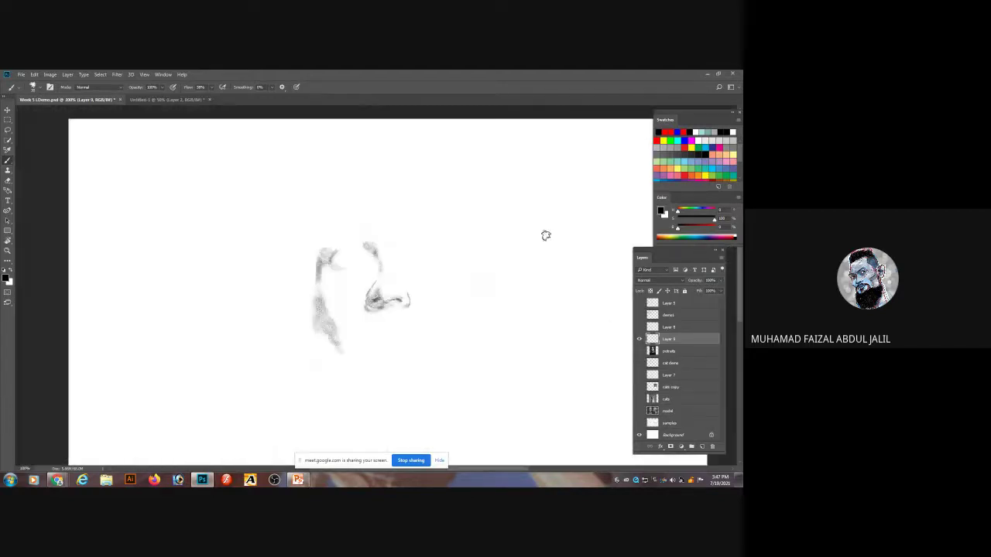
# Step: Darken both nostrils and deepen the shading on the nose's shadowed wing
pyautogui.scroll(3, 370, 306)
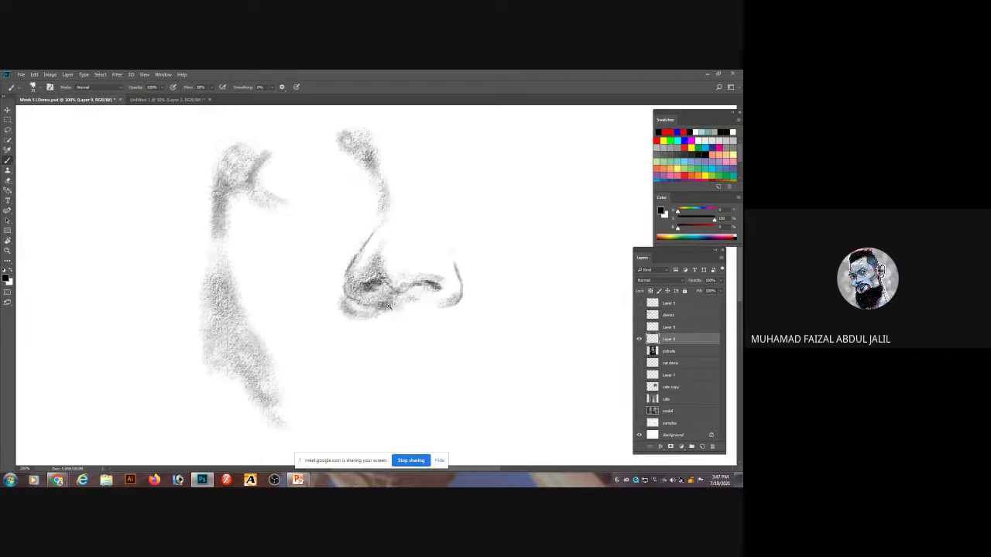
pyautogui.moveTo(374, 281); pyautogui.dragTo(371, 283)
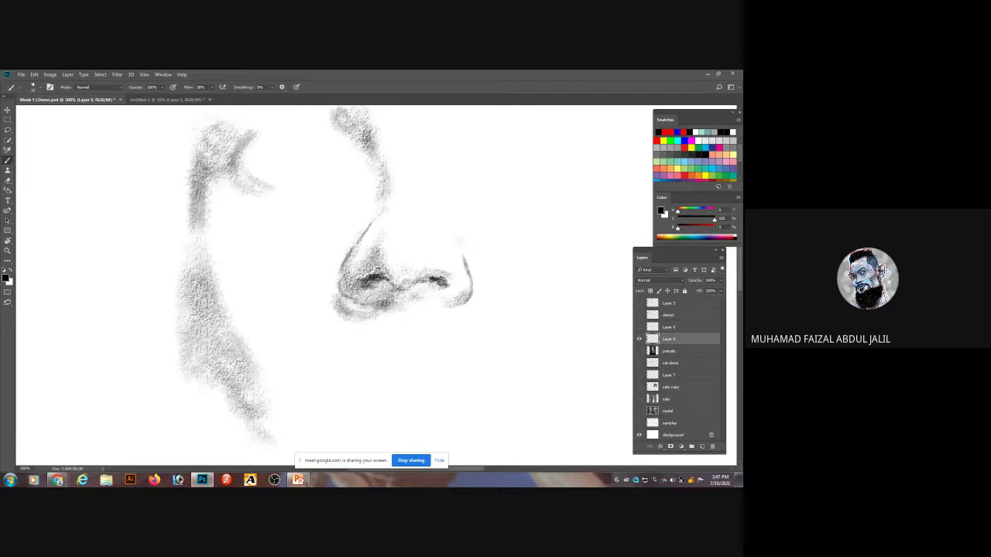
pyautogui.moveTo(348, 275); pyautogui.dragTo(370, 246)
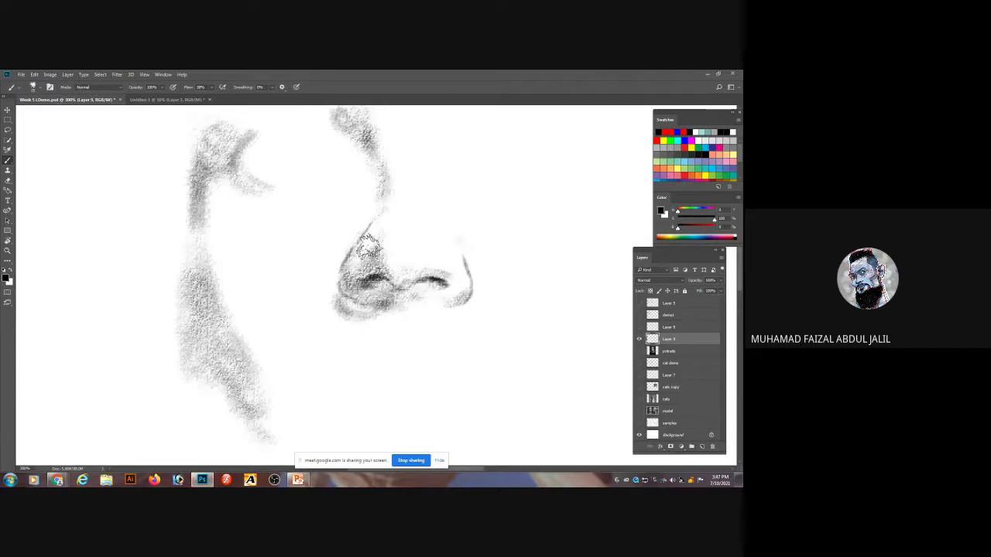
# Step: Show the portrait photo layer again and shade the hairline from the top of the forehead down to the temple
pyautogui.scroll(-2, 614, 150)
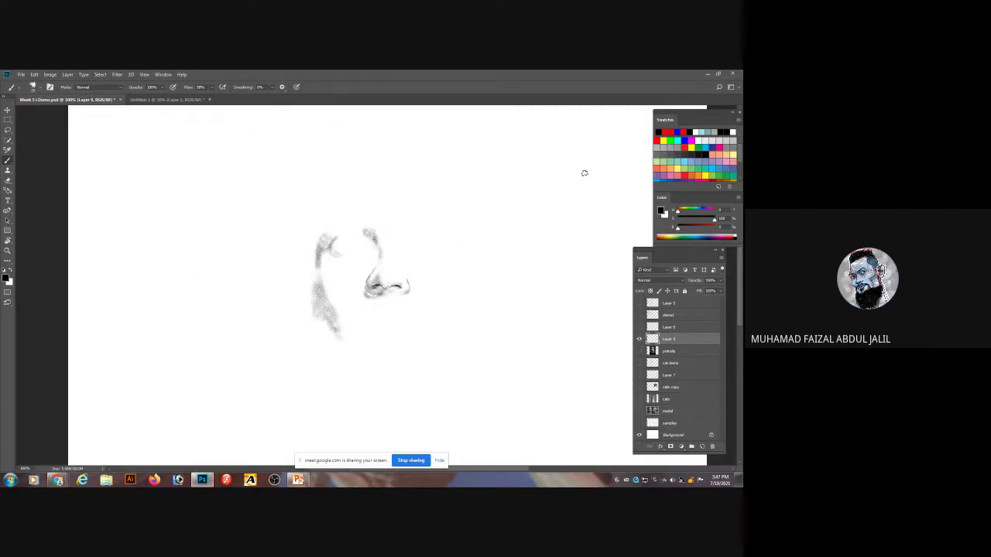
pyautogui.click(639, 352)
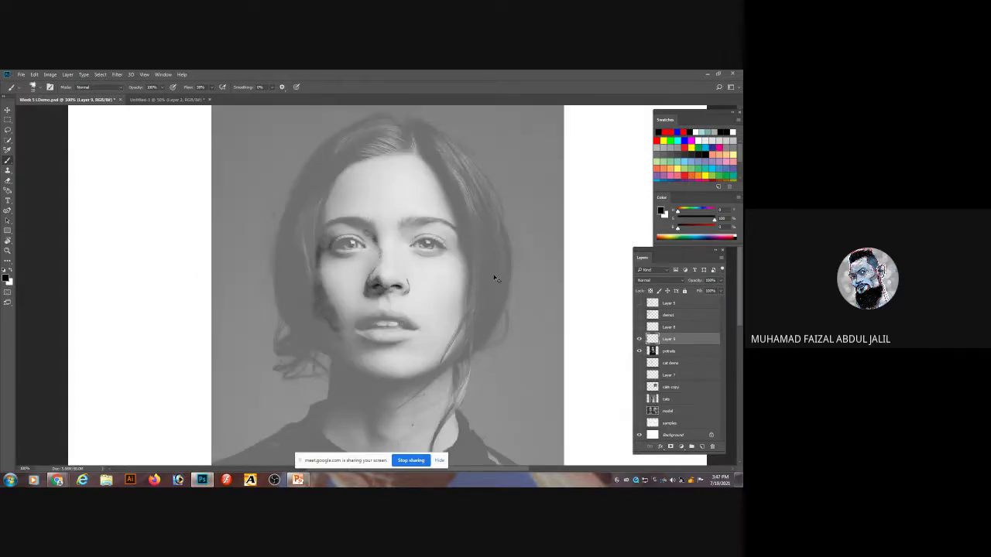
pyautogui.scroll(3, 331, 161)
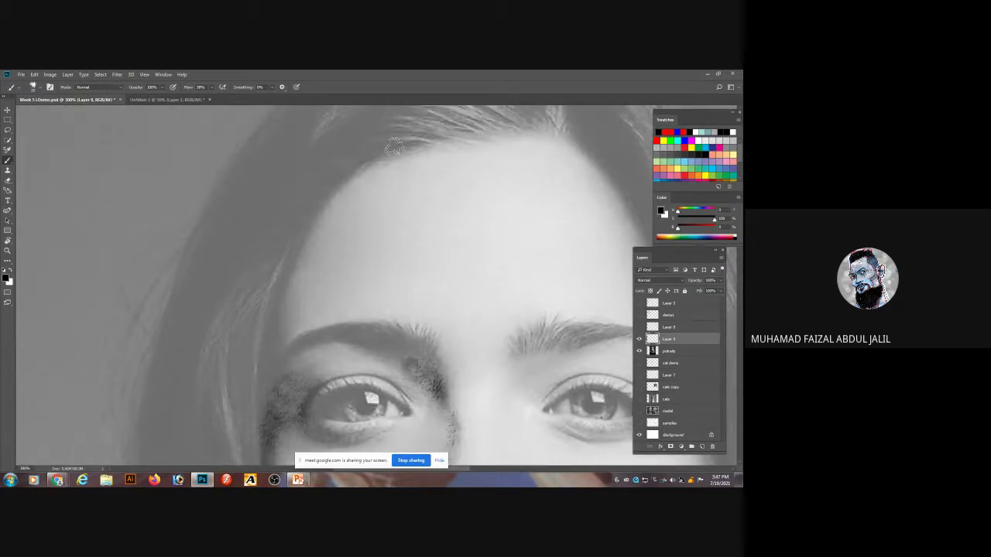
pyautogui.moveTo(393, 147)
pyautogui.mouseDown()
pyautogui.moveTo(327, 186)
pyautogui.moveTo(281, 267)
pyautogui.mouseUp()
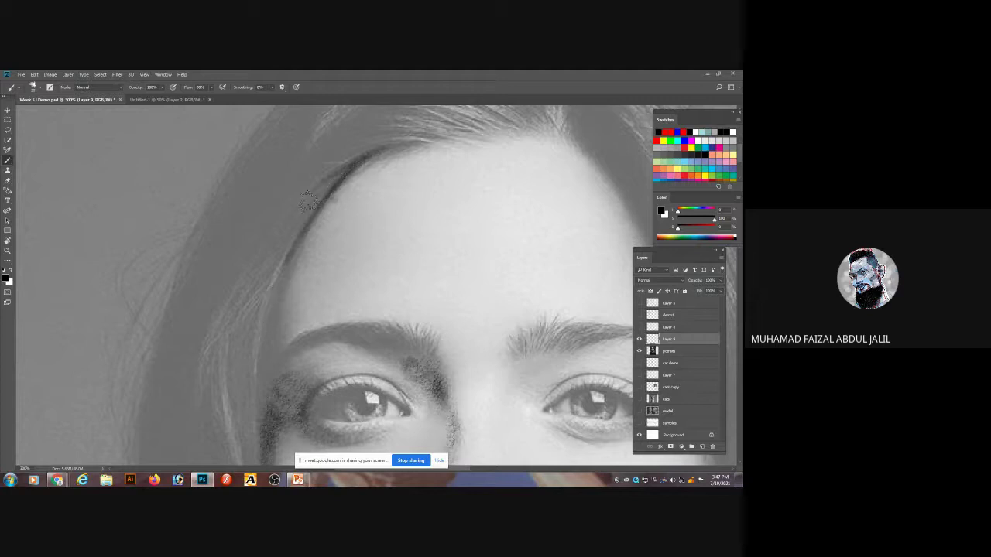
# Step: Draw hair strands sweeping from the dark forehead hairline down past the temple beside the shaded eye
pyautogui.moveTo(318, 195)
pyautogui.mouseDown()
pyautogui.moveTo(299, 232)
pyautogui.moveTo(325, 188)
pyautogui.moveTo(303, 214)
pyautogui.moveTo(352, 170)
pyautogui.moveTo(283, 227)
pyautogui.moveTo(338, 170)
pyautogui.moveTo(259, 212)
pyautogui.moveTo(320, 169)
pyautogui.mouseUp()
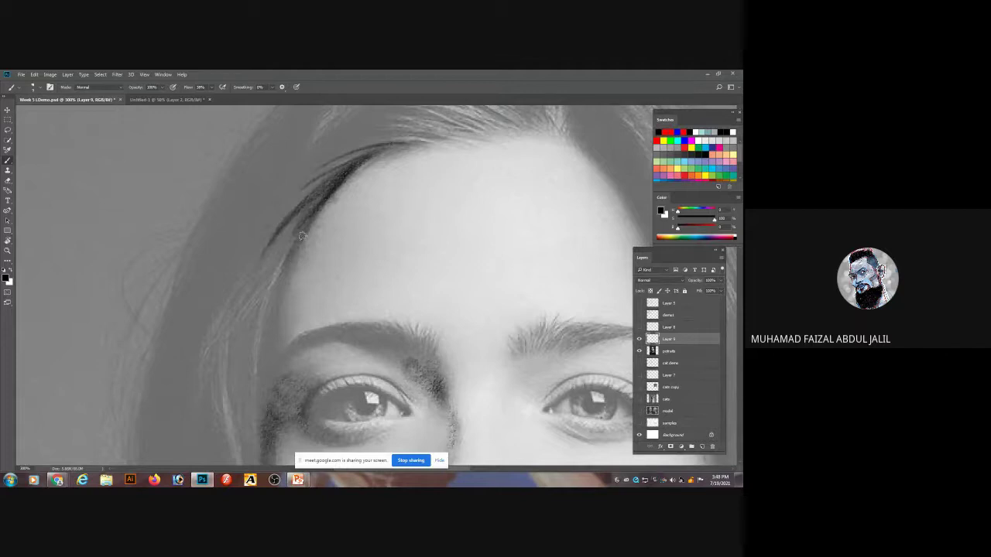
pyautogui.moveTo(292, 259); pyautogui.dragTo(257, 366)
pyautogui.moveTo(256, 365); pyautogui.dragTo(279, 276)
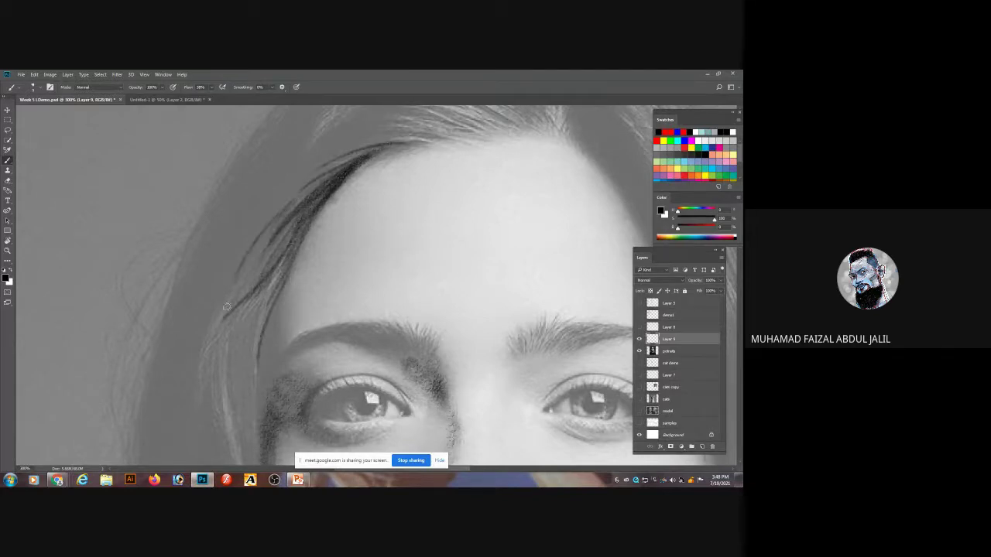
# Step: Draw the outer hair contour with long strands and a loose stray curl, and reinforce the inner strands near the forehead
pyautogui.moveTo(263, 124); pyautogui.dragTo(207, 211)
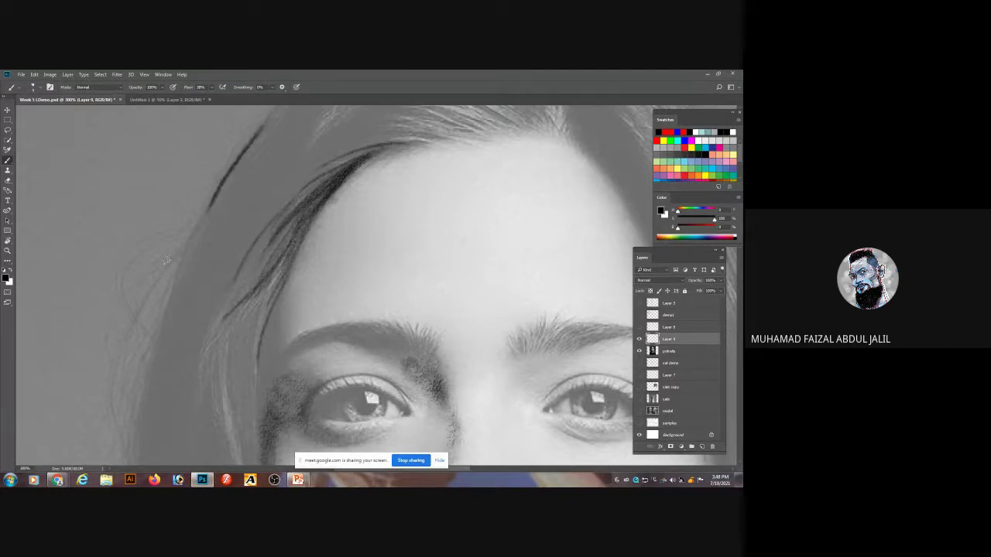
pyautogui.moveTo(261, 150); pyautogui.dragTo(172, 291)
pyautogui.moveTo(215, 198); pyautogui.dragTo(150, 334)
pyautogui.moveTo(189, 262); pyautogui.dragTo(146, 401)
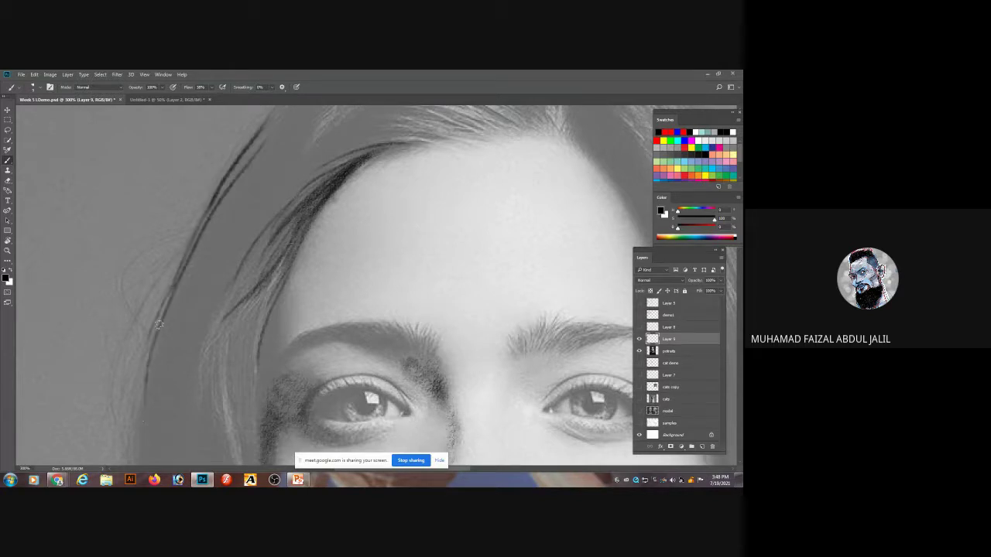
pyautogui.moveTo(199, 220); pyautogui.dragTo(127, 391)
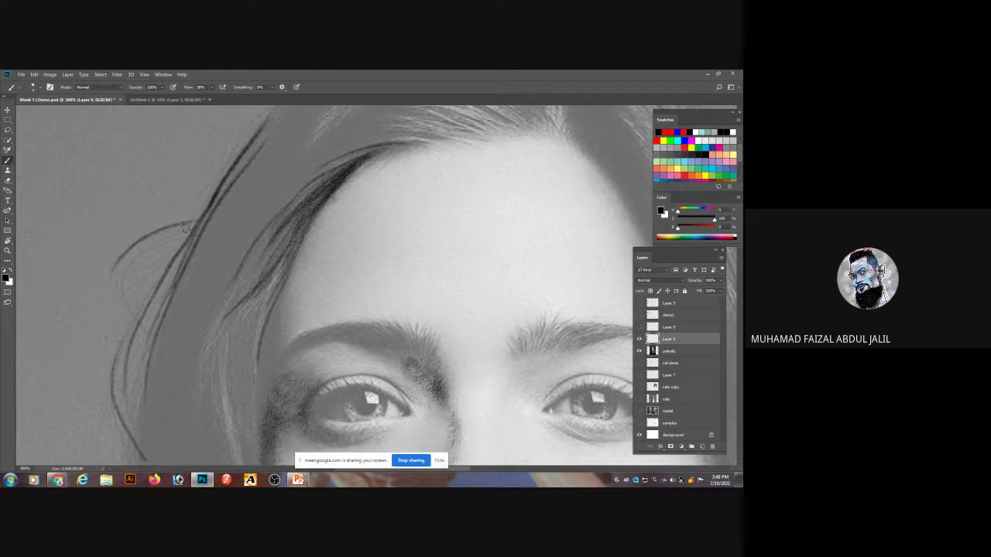
pyautogui.moveTo(186, 228)
pyautogui.mouseDown()
pyautogui.moveTo(129, 283)
pyautogui.moveTo(154, 331)
pyautogui.mouseUp()
pyautogui.moveTo(341, 164); pyautogui.dragTo(251, 245)
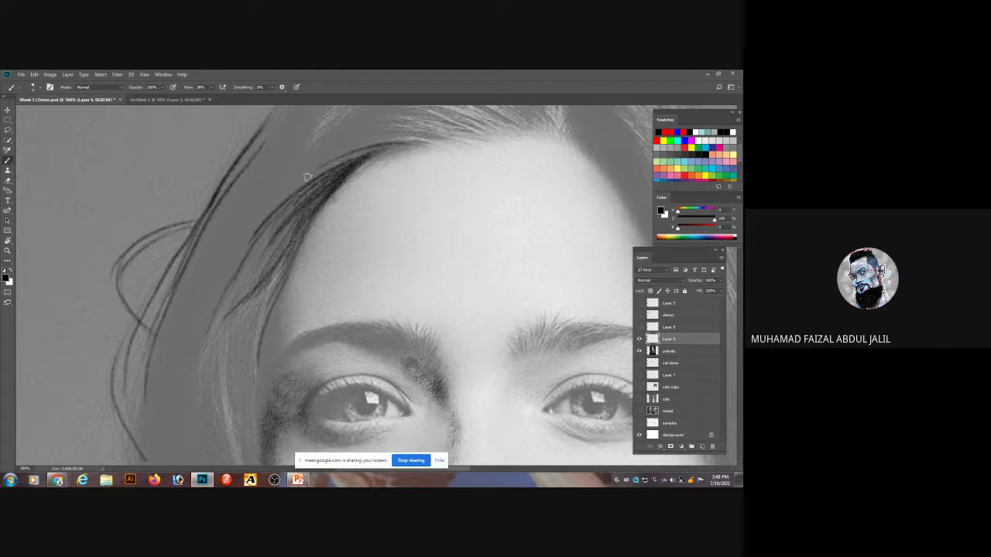
# Step: Extend the outer hair strands down beside the cheek, curving the last one inward toward the jaw
pyautogui.moveTo(216, 341)
pyautogui.mouseDown()
pyautogui.moveTo(307, 117)
pyautogui.moveTo(292, 346)
pyautogui.mouseUp()
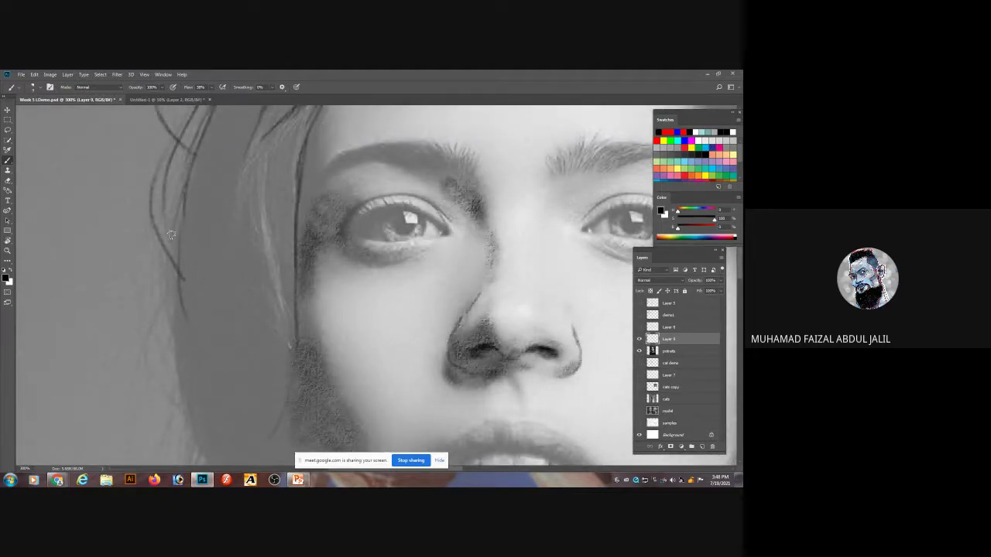
pyautogui.moveTo(192, 148)
pyautogui.mouseDown()
pyautogui.moveTo(155, 260)
pyautogui.moveTo(153, 325)
pyautogui.mouseUp()
pyautogui.moveTo(177, 195); pyautogui.dragTo(187, 363)
pyautogui.moveTo(169, 199); pyautogui.dragTo(178, 364)
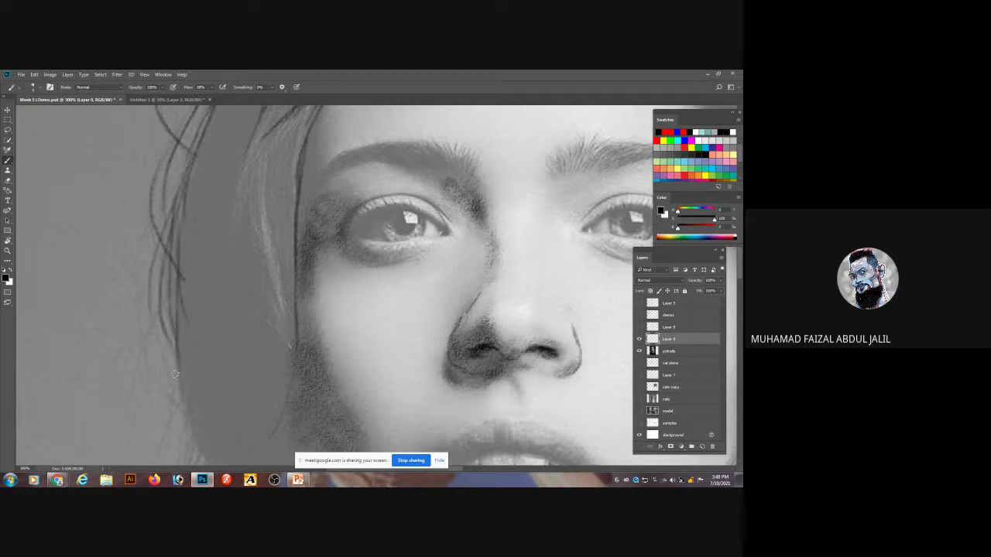
pyautogui.moveTo(179, 312); pyautogui.dragTo(231, 446)
# Step: Draw a dark upper lash line on the eye on the shaded side and trace the eyelid crease above it
pyautogui.keyDown('alt'); pyautogui.scroll(-2, 343, 313); pyautogui.keyUp('alt')
pyautogui.keyDown('alt'); pyautogui.scroll(4, 256, 279); pyautogui.keyUp('alt')
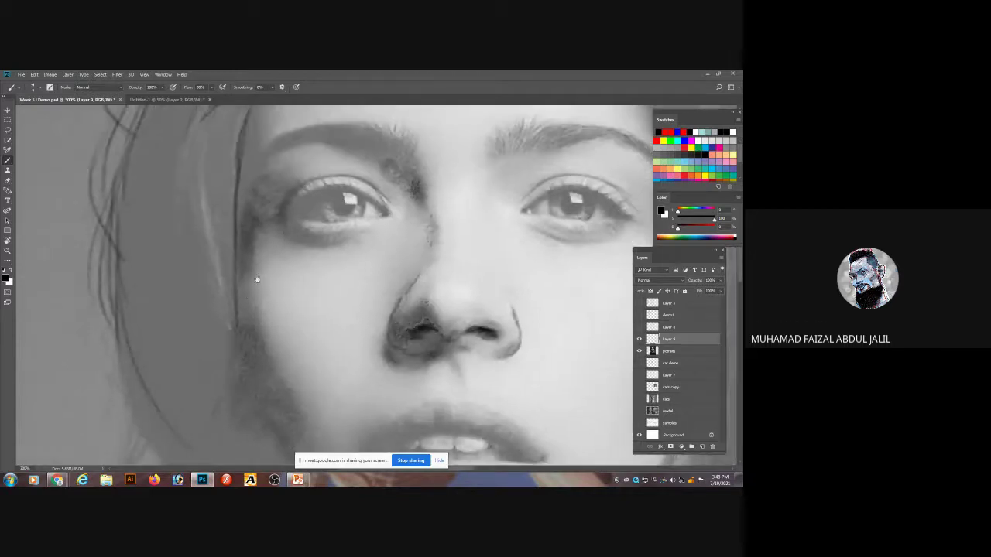
pyautogui.keyDown('alt'); pyautogui.scroll(1, 361, 222); pyautogui.keyUp('alt')
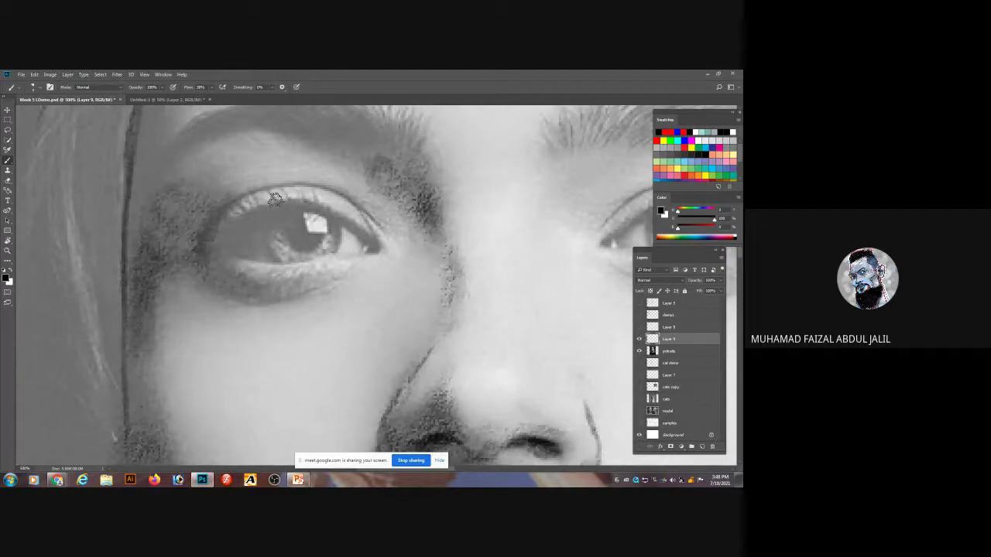
pyautogui.moveTo(282, 203); pyautogui.dragTo(268, 189)
pyautogui.moveTo(375, 242)
pyautogui.mouseDown()
pyautogui.moveTo(267, 193)
pyautogui.moveTo(323, 205)
pyautogui.moveTo(239, 210)
pyautogui.moveTo(219, 236)
pyautogui.moveTo(258, 206)
pyautogui.moveTo(206, 258)
pyautogui.mouseUp()
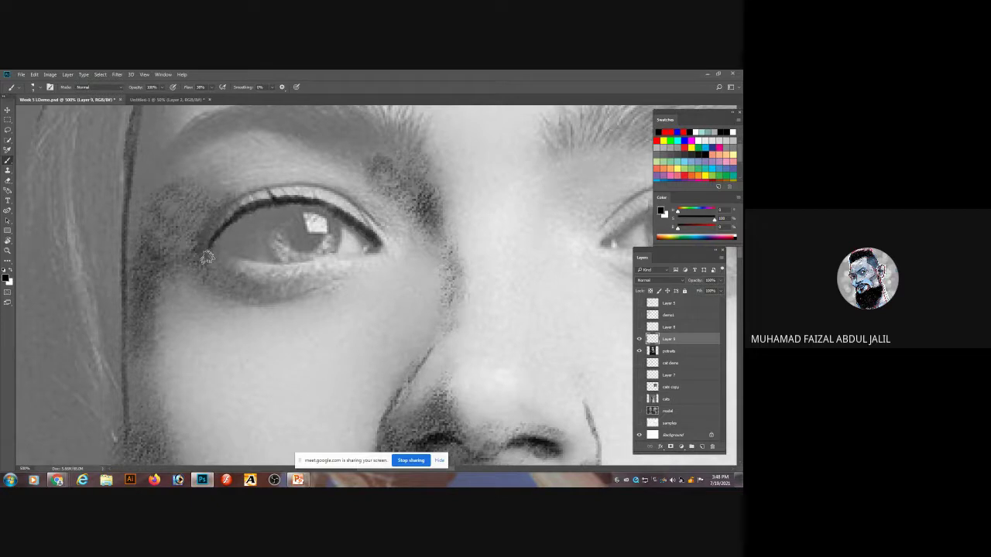
pyautogui.moveTo(207, 222)
pyautogui.mouseDown()
pyautogui.moveTo(286, 184)
pyautogui.moveTo(263, 193)
pyautogui.moveTo(309, 189)
pyautogui.mouseUp()
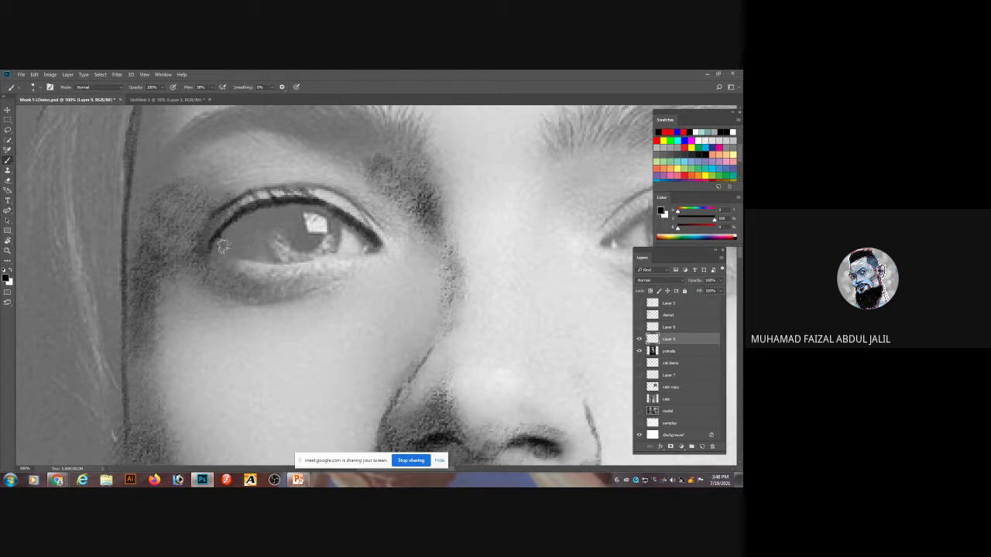
# Step: Outline the lower eyelid and the iris, and shade the pupil and iris around the highlight and the area below the lid
pyautogui.moveTo(318, 267)
pyautogui.mouseDown()
pyautogui.moveTo(371, 260)
pyautogui.moveTo(334, 262)
pyautogui.moveTo(387, 246)
pyautogui.mouseUp()
pyautogui.moveTo(279, 269)
pyautogui.mouseDown()
pyautogui.moveTo(376, 255)
pyautogui.moveTo(378, 244)
pyautogui.moveTo(377, 256)
pyautogui.moveTo(368, 238)
pyautogui.moveTo(352, 256)
pyautogui.mouseUp()
pyautogui.moveTo(338, 215); pyautogui.dragTo(336, 252)
pyautogui.moveTo(276, 203)
pyautogui.mouseDown()
pyautogui.moveTo(264, 230)
pyautogui.moveTo(275, 204)
pyautogui.moveTo(283, 258)
pyautogui.moveTo(282, 223)
pyautogui.moveTo(305, 266)
pyautogui.moveTo(274, 240)
pyautogui.moveTo(316, 263)
pyautogui.mouseUp()
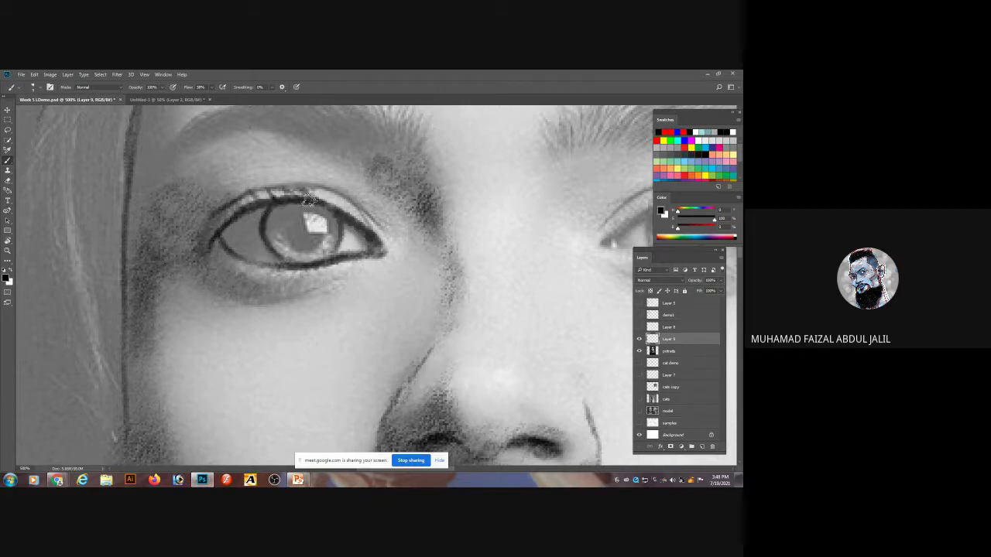
pyautogui.moveTo(268, 226)
pyautogui.mouseDown()
pyautogui.moveTo(309, 264)
pyautogui.moveTo(328, 253)
pyautogui.moveTo(287, 259)
pyautogui.moveTo(266, 207)
pyautogui.moveTo(298, 263)
pyautogui.moveTo(347, 222)
pyautogui.moveTo(306, 262)
pyautogui.moveTo(258, 233)
pyautogui.moveTo(263, 219)
pyautogui.moveTo(328, 254)
pyautogui.moveTo(337, 212)
pyautogui.moveTo(293, 258)
pyautogui.moveTo(265, 223)
pyautogui.moveTo(269, 209)
pyautogui.moveTo(325, 241)
pyautogui.moveTo(298, 207)
pyautogui.moveTo(282, 224)
pyautogui.moveTo(296, 214)
pyautogui.moveTo(283, 232)
pyautogui.moveTo(294, 241)
pyautogui.moveTo(300, 210)
pyautogui.moveTo(294, 242)
pyautogui.moveTo(303, 219)
pyautogui.moveTo(325, 229)
pyautogui.moveTo(317, 239)
pyautogui.moveTo(296, 219)
pyautogui.moveTo(303, 241)
pyautogui.moveTo(291, 221)
pyautogui.moveTo(300, 240)
pyautogui.moveTo(302, 212)
pyautogui.moveTo(297, 238)
pyautogui.moveTo(314, 241)
pyautogui.moveTo(299, 236)
pyautogui.moveTo(312, 236)
pyautogui.moveTo(308, 220)
pyautogui.moveTo(294, 221)
pyautogui.moveTo(312, 213)
pyautogui.moveTo(281, 222)
pyautogui.moveTo(305, 215)
pyautogui.moveTo(272, 225)
pyautogui.mouseUp()
pyautogui.moveTo(337, 220)
pyautogui.mouseDown()
pyautogui.moveTo(339, 255)
pyautogui.moveTo(344, 228)
pyautogui.moveTo(272, 251)
pyautogui.moveTo(263, 224)
pyautogui.moveTo(283, 259)
pyautogui.moveTo(245, 251)
pyautogui.moveTo(222, 265)
pyautogui.moveTo(267, 285)
pyautogui.moveTo(220, 263)
pyautogui.moveTo(299, 286)
pyautogui.moveTo(267, 279)
pyautogui.moveTo(270, 291)
pyautogui.moveTo(344, 274)
pyautogui.moveTo(264, 281)
pyautogui.moveTo(198, 254)
pyautogui.mouseUp()
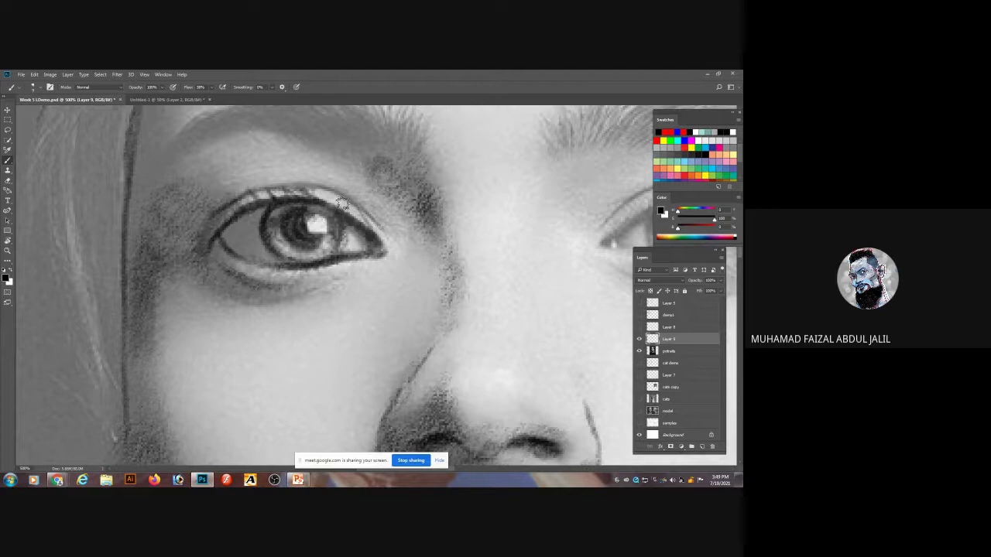
# Step: Hide the portrait photo layer, review the whole pencil drawing, and darken the shading in the iris
pyautogui.click(638, 351)
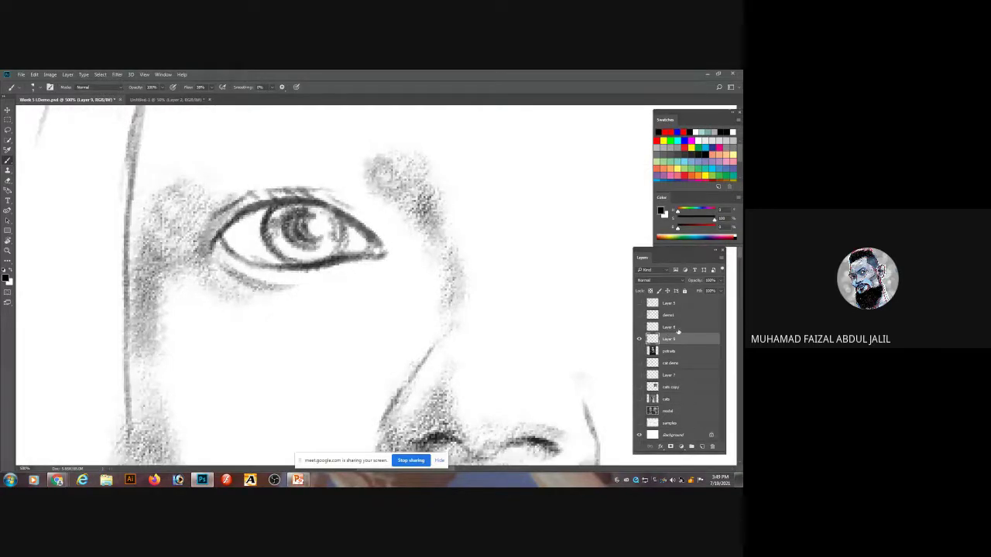
pyautogui.hotkey('ctrl', '-')
pyautogui.hotkey('ctrl', '-')
pyautogui.hotkey('ctrl', '-')
pyautogui.hotkey('ctrl', '-')
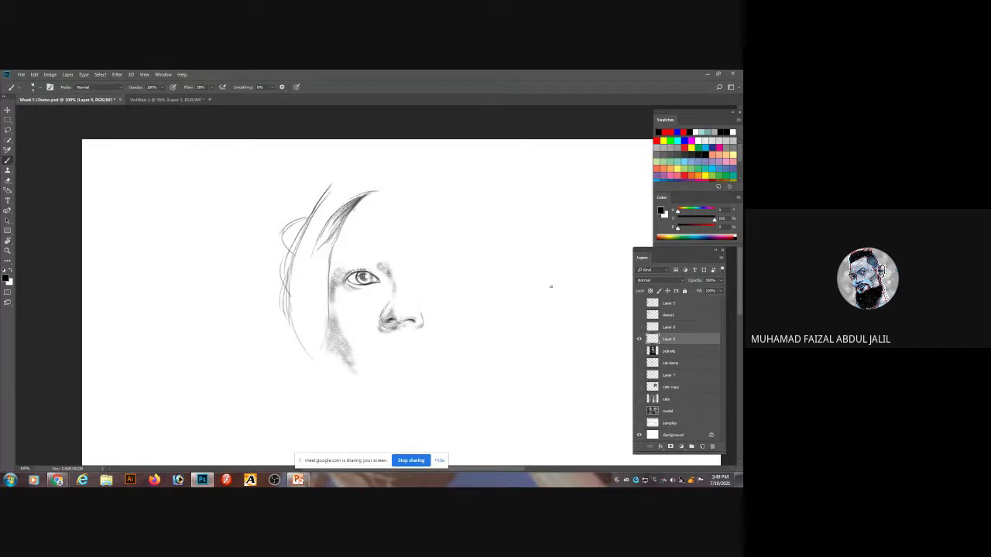
pyautogui.hotkey('ctrl', '+')
pyautogui.hotkey('ctrl', '+')
pyautogui.hotkey('ctrl', '+')
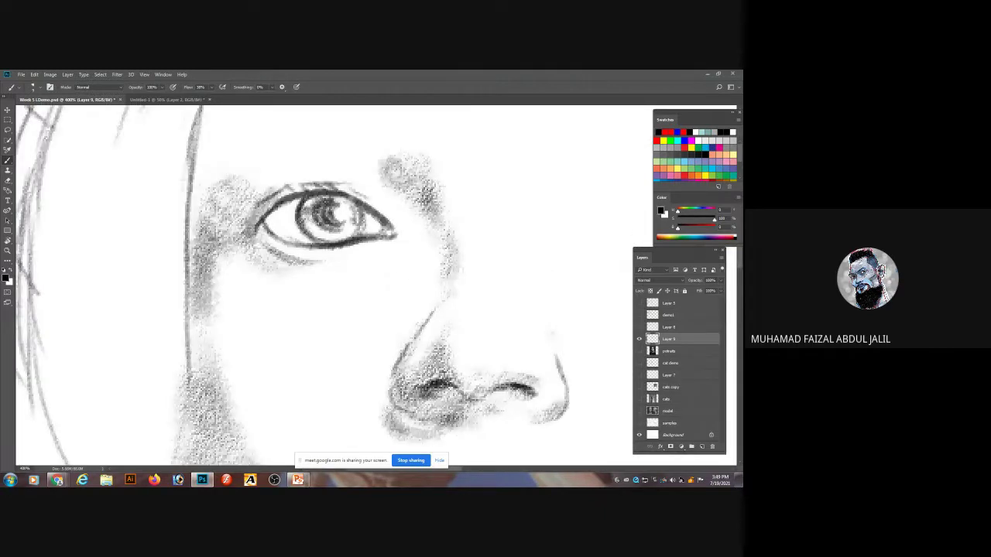
pyautogui.moveTo(309, 223)
pyautogui.mouseDown()
pyautogui.moveTo(331, 241)
pyautogui.moveTo(310, 204)
pyautogui.moveTo(341, 202)
pyautogui.moveTo(337, 224)
pyautogui.moveTo(344, 212)
pyautogui.moveTo(353, 216)
pyautogui.mouseUp()
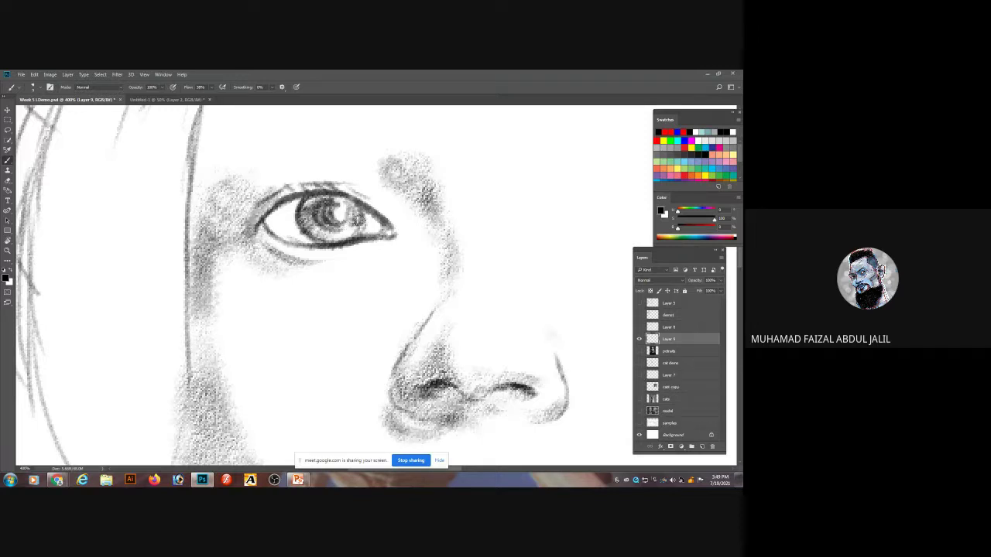
# Step: Show the portrait photo layer again and fill in the eyebrow above the drawn eye with dark hair strokes
pyautogui.click(639, 350)
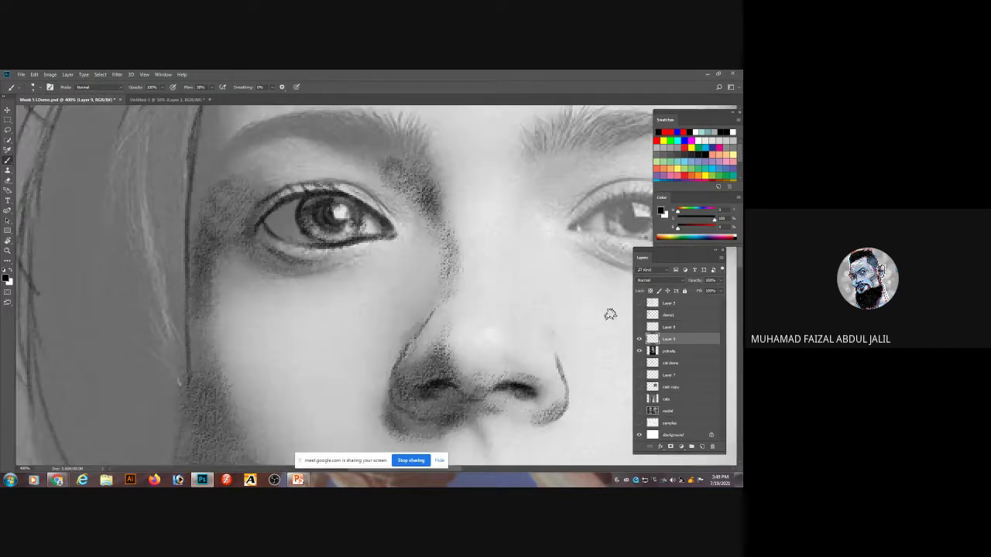
pyautogui.moveTo(309, 117)
pyautogui.mouseDown()
pyautogui.moveTo(348, 181)
pyautogui.moveTo(270, 207)
pyautogui.moveTo(341, 189)
pyautogui.moveTo(405, 206)
pyautogui.moveTo(338, 181)
pyautogui.moveTo(410, 203)
pyautogui.moveTo(387, 186)
pyautogui.moveTo(428, 207)
pyautogui.moveTo(303, 186)
pyautogui.moveTo(414, 194)
pyautogui.moveTo(325, 181)
pyautogui.moveTo(250, 229)
pyautogui.moveTo(311, 185)
pyautogui.mouseUp()
pyautogui.moveTo(430, 224)
pyautogui.mouseDown()
pyautogui.moveTo(419, 190)
pyautogui.moveTo(426, 211)
pyautogui.moveTo(378, 209)
pyautogui.moveTo(421, 204)
pyautogui.moveTo(414, 179)
pyautogui.moveTo(436, 204)
pyautogui.moveTo(428, 178)
pyautogui.moveTo(441, 221)
pyautogui.moveTo(431, 180)
pyautogui.moveTo(442, 213)
pyautogui.moveTo(450, 183)
pyautogui.moveTo(459, 206)
pyautogui.mouseUp()
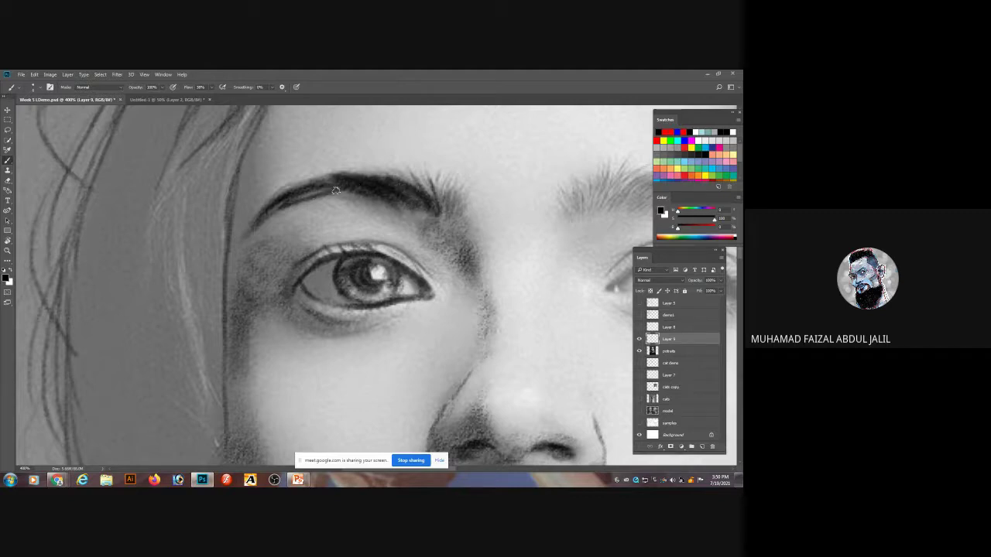
pyautogui.moveTo(361, 202); pyautogui.dragTo(265, 196)
# Step: Hide the portrait photo layer and review the pencil drawing with the new eyebrow
pyautogui.hotkey('ctrl', '-')
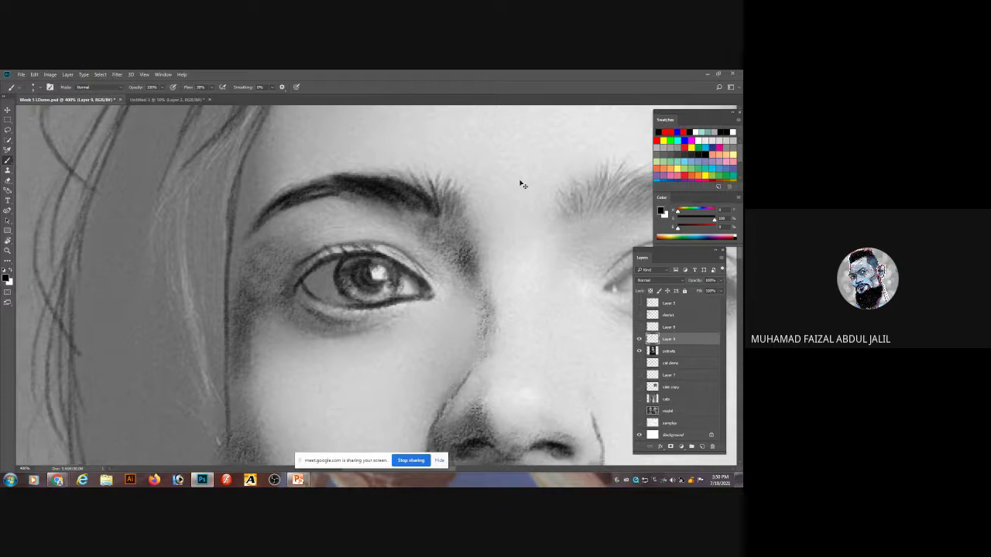
pyautogui.click(639, 350)
pyautogui.hotkey('ctrl', '-')
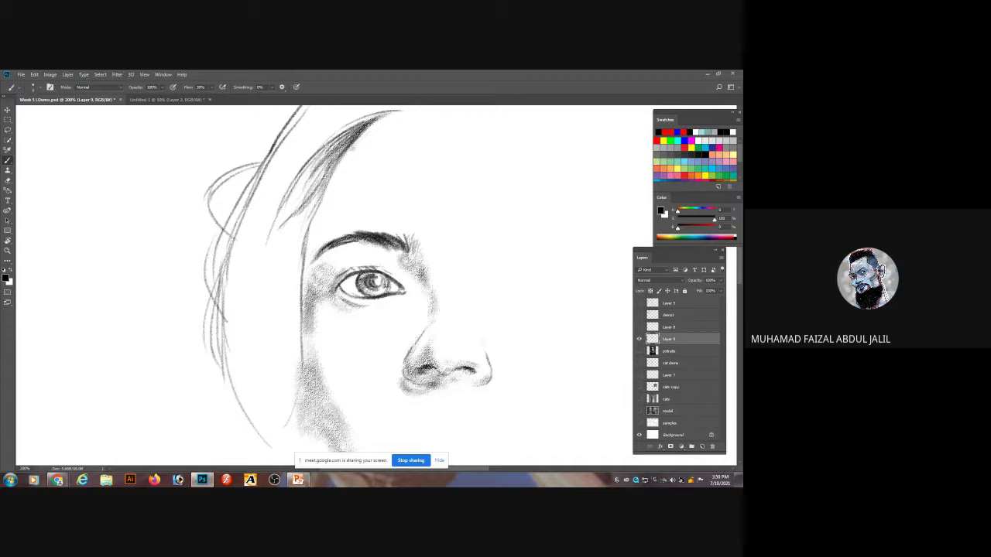
# Step: Switch to Chrome, play the "Rough Potraits drawing" YouTube video and jump back to an earlier part of the nose drawing
pyautogui.moveTo(57, 480)
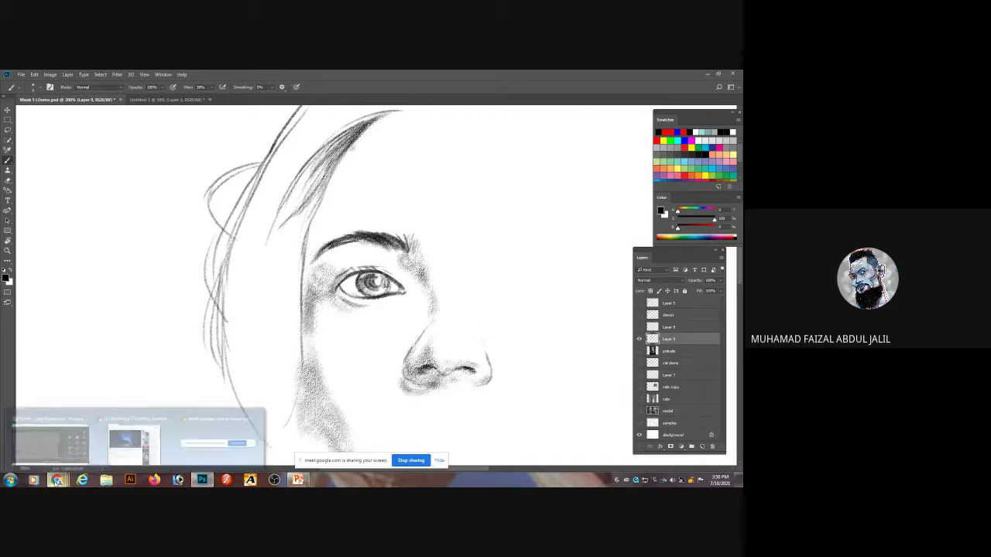
pyautogui.click(66, 450)
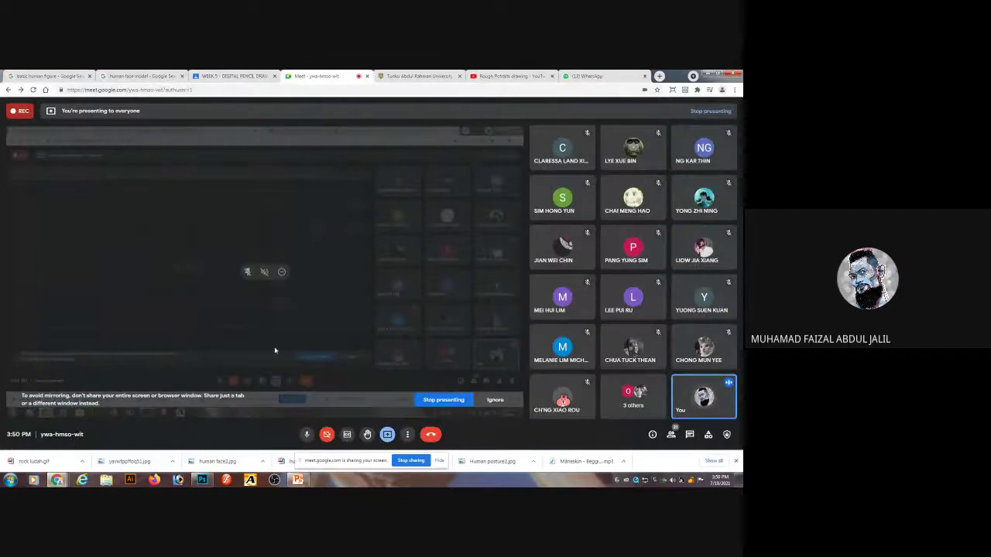
pyautogui.click(509, 76)
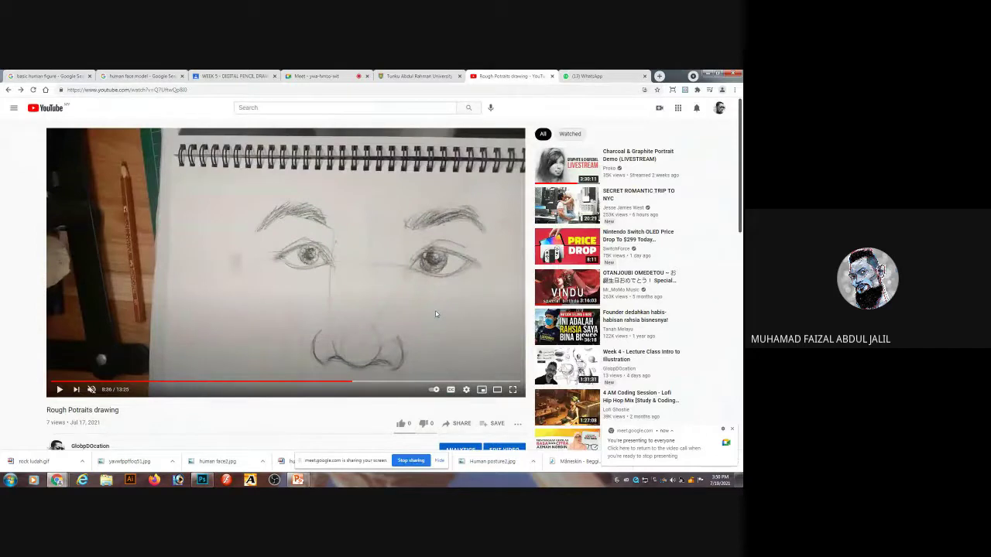
pyautogui.click(60, 389)
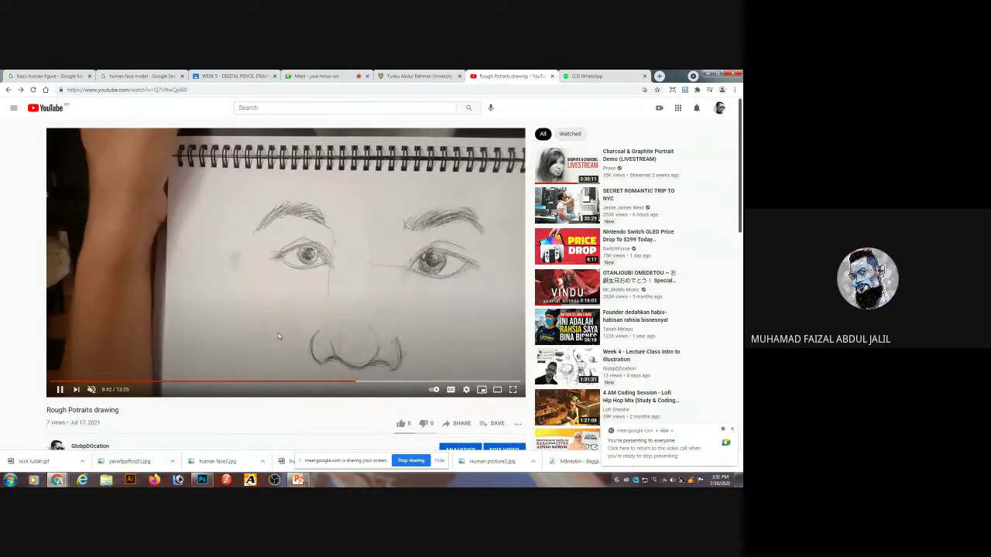
pyautogui.click(322, 381)
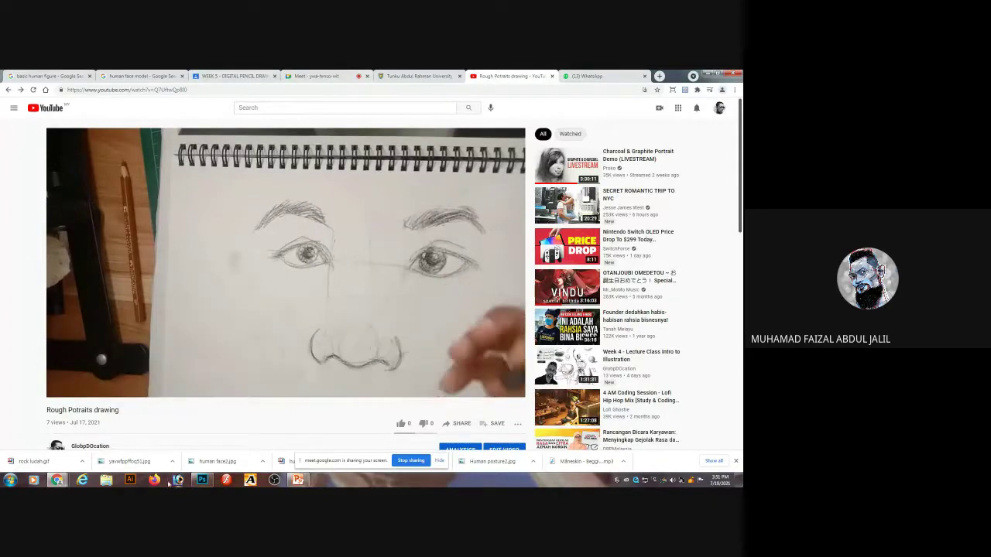
# Step: Return to Photoshop, show the portrait photo layer again and outline the half of the upper lip on the shaded side
pyautogui.click(202, 480)
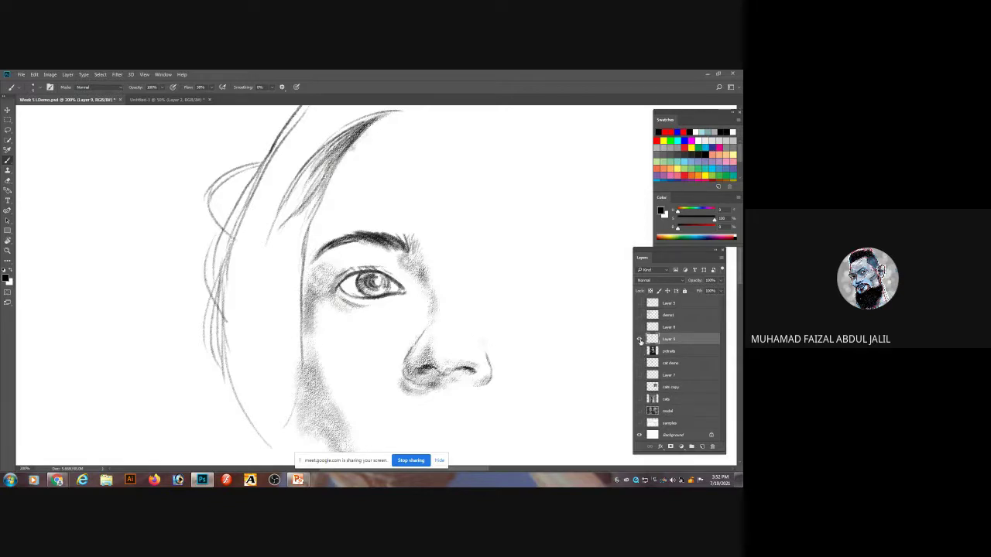
pyautogui.click(640, 351)
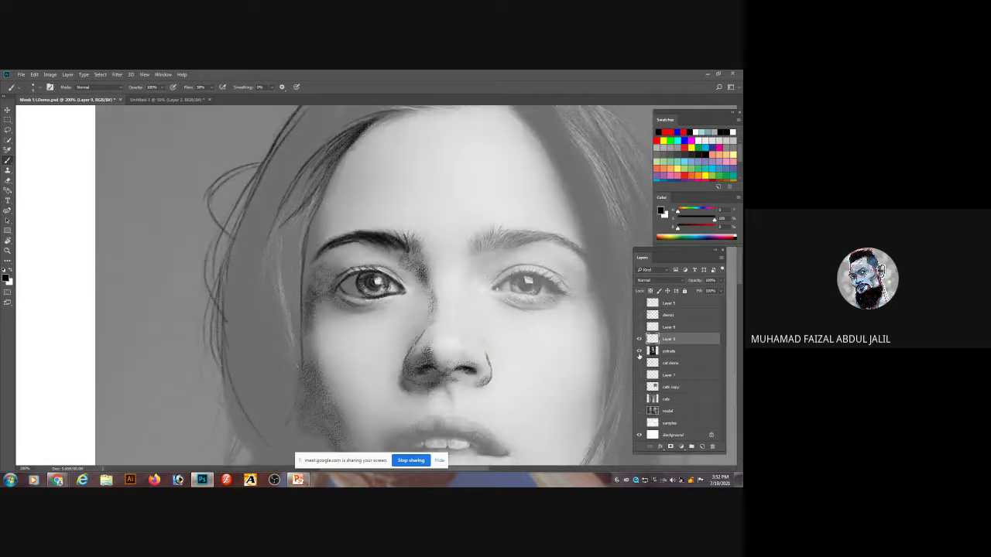
pyautogui.moveTo(441, 405); pyautogui.dragTo(462, 272)
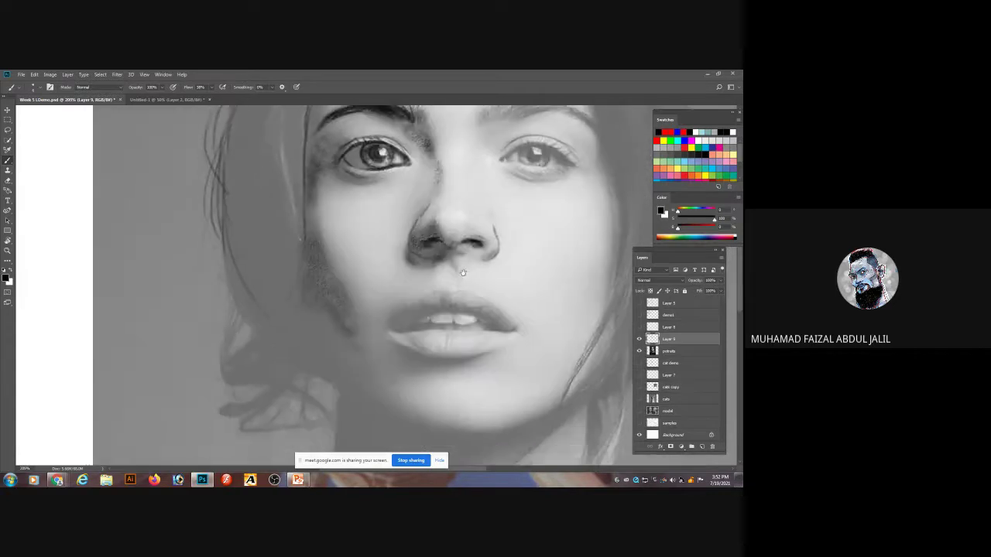
pyautogui.moveTo(440, 340); pyautogui.dragTo(444, 334)
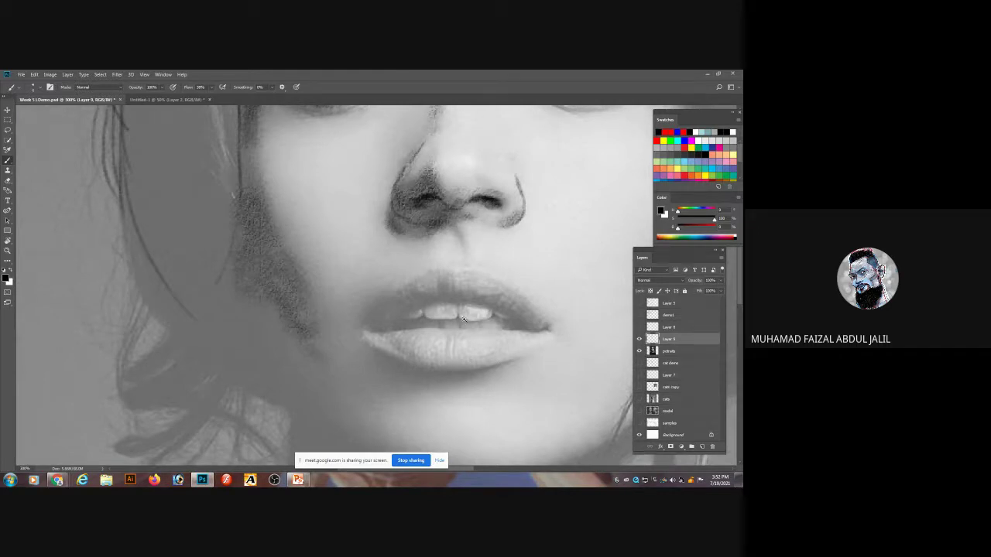
pyautogui.scroll(1, 463, 319)
pyautogui.moveTo(428, 249)
pyautogui.mouseDown()
pyautogui.moveTo(458, 256)
pyautogui.moveTo(417, 254)
pyautogui.moveTo(364, 287)
pyautogui.moveTo(328, 330)
pyautogui.moveTo(414, 308)
pyautogui.mouseUp()
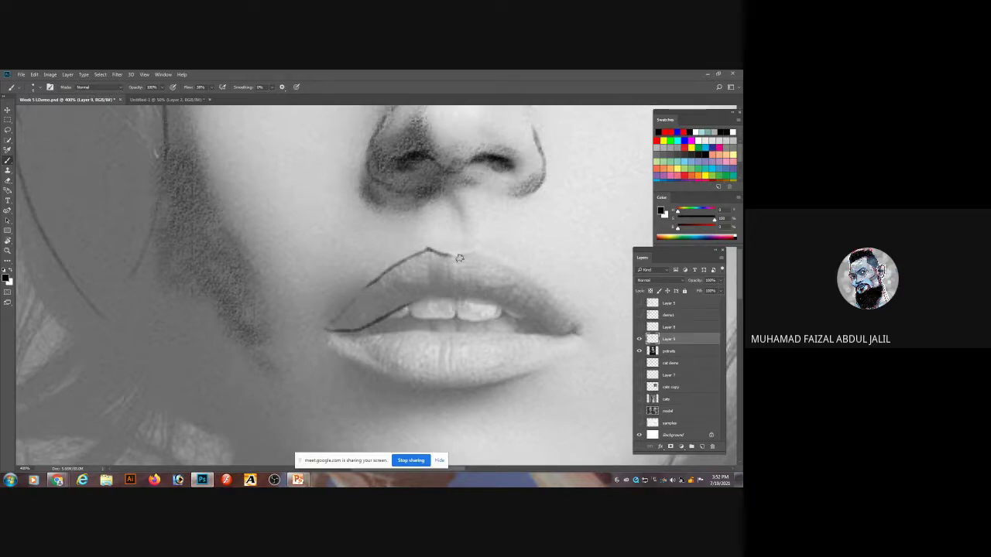
# Step: Complete the upper lip outline to the opposite mouth corner and trace the mouth opening above and below the teeth
pyautogui.moveTo(461, 254)
pyautogui.mouseDown()
pyautogui.moveTo(488, 250)
pyautogui.moveTo(531, 276)
pyautogui.moveTo(579, 325)
pyautogui.mouseUp()
pyautogui.hotkey('ctrl', 'z')
pyautogui.moveTo(528, 272); pyautogui.dragTo(582, 319)
pyautogui.moveTo(425, 297)
pyautogui.mouseDown()
pyautogui.moveTo(494, 292)
pyautogui.moveTo(480, 297)
pyautogui.moveTo(573, 329)
pyautogui.mouseUp()
pyautogui.moveTo(331, 330); pyautogui.dragTo(590, 329)
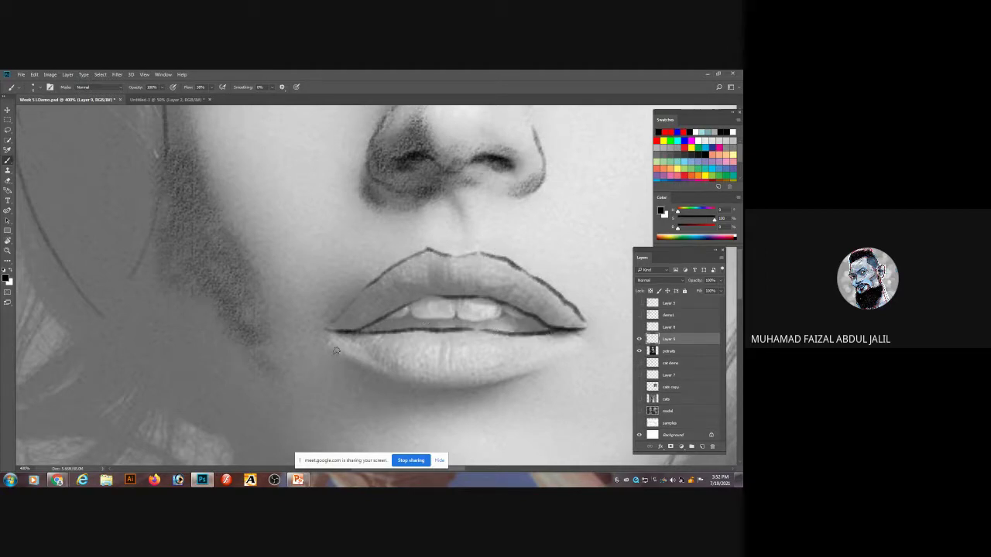
# Step: Outline the lower lip from the shaded mouth corner around to the opposite corner, redoing the unsatisfactory strokes
pyautogui.moveTo(336, 350)
pyautogui.mouseDown()
pyautogui.moveTo(426, 376)
pyautogui.moveTo(492, 377)
pyautogui.mouseUp()
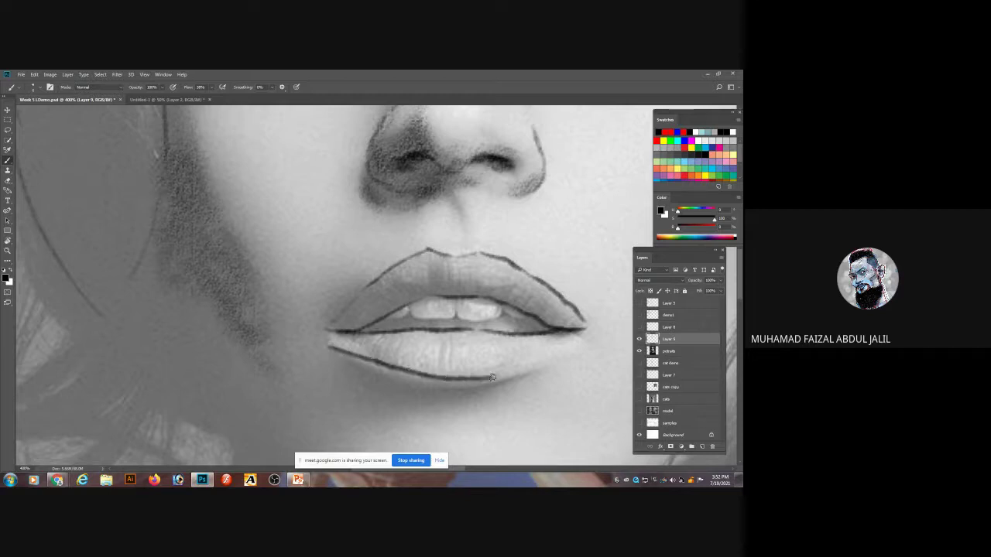
pyautogui.hotkey('ctrl', 'z')
pyautogui.moveTo(327, 345)
pyautogui.mouseDown()
pyautogui.moveTo(436, 381)
pyautogui.moveTo(455, 377)
pyautogui.mouseUp()
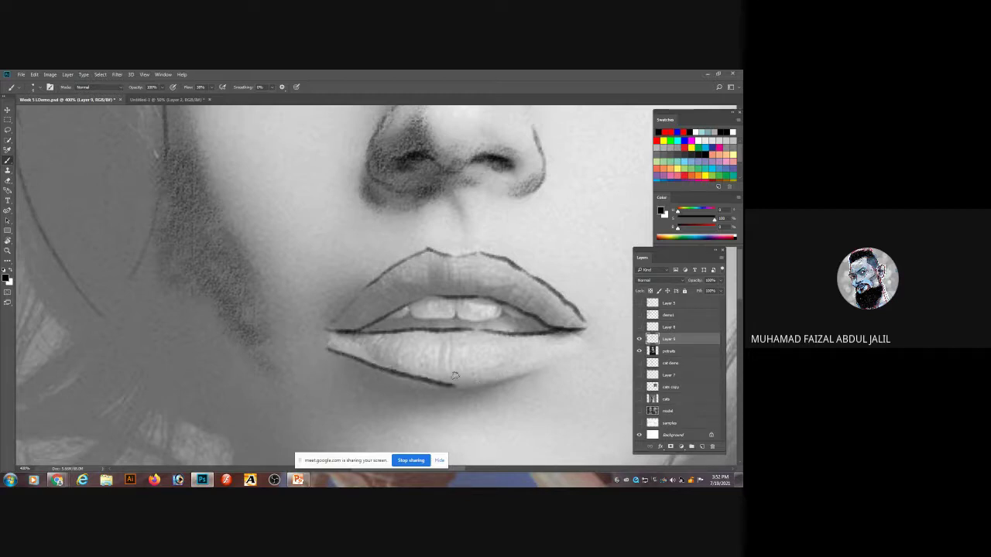
pyautogui.hotkey('ctrl', 'z')
pyautogui.moveTo(326, 347)
pyautogui.mouseDown()
pyautogui.moveTo(398, 379)
pyautogui.moveTo(466, 388)
pyautogui.moveTo(556, 361)
pyautogui.moveTo(431, 391)
pyautogui.mouseUp()
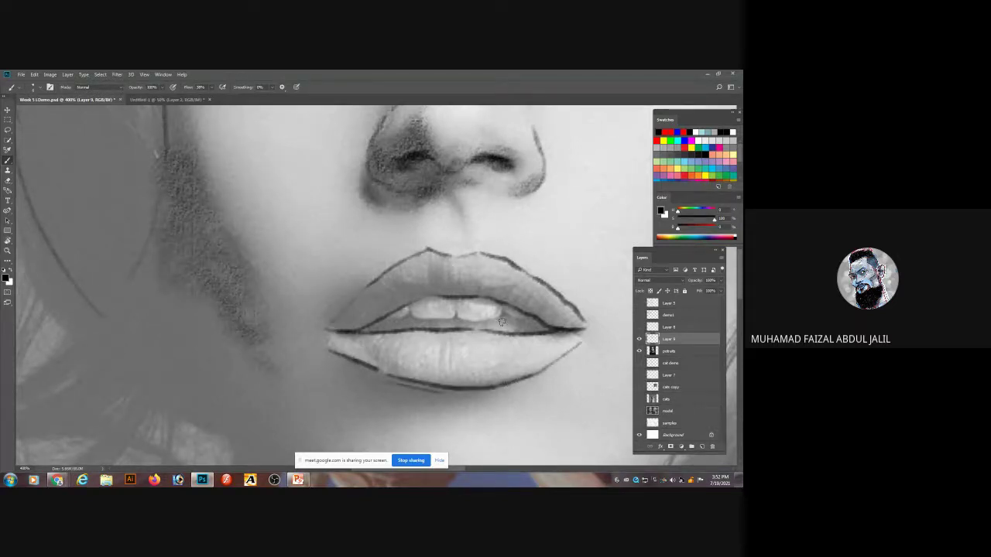
# Step: Draw the edges and gaps of the teeth inside the mouth, and hide the portrait photo layer to review the drawing
pyautogui.moveTo(387, 321)
pyautogui.mouseDown()
pyautogui.moveTo(446, 322)
pyautogui.moveTo(499, 314)
pyautogui.moveTo(459, 320)
pyautogui.mouseUp()
pyautogui.hotkey('ctrl', 'z')
pyautogui.moveTo(411, 319); pyautogui.dragTo(532, 319)
pyautogui.click(638, 350)
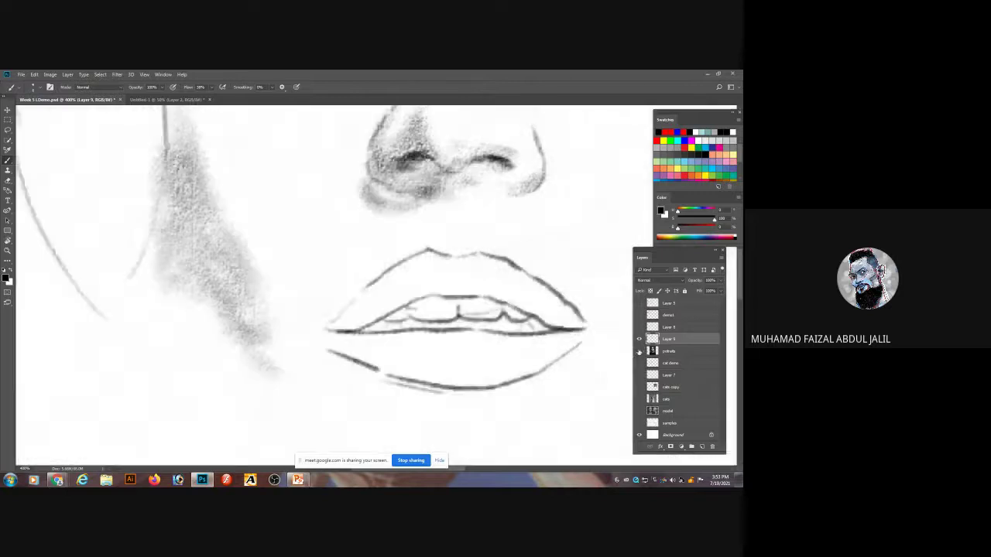
pyautogui.hotkey('ctrl', '-')
pyautogui.hotkey('ctrl', '-')
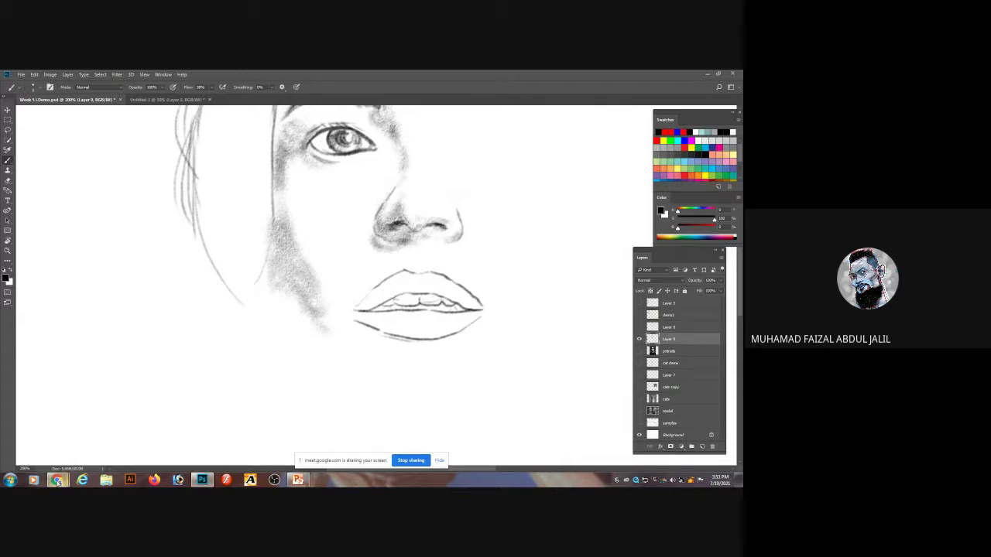
# Step: Switch to Chrome, open the "human face model" image results and close the enlarged head sculpt preview
pyautogui.moveTo(58, 480)
pyautogui.click(50, 433)
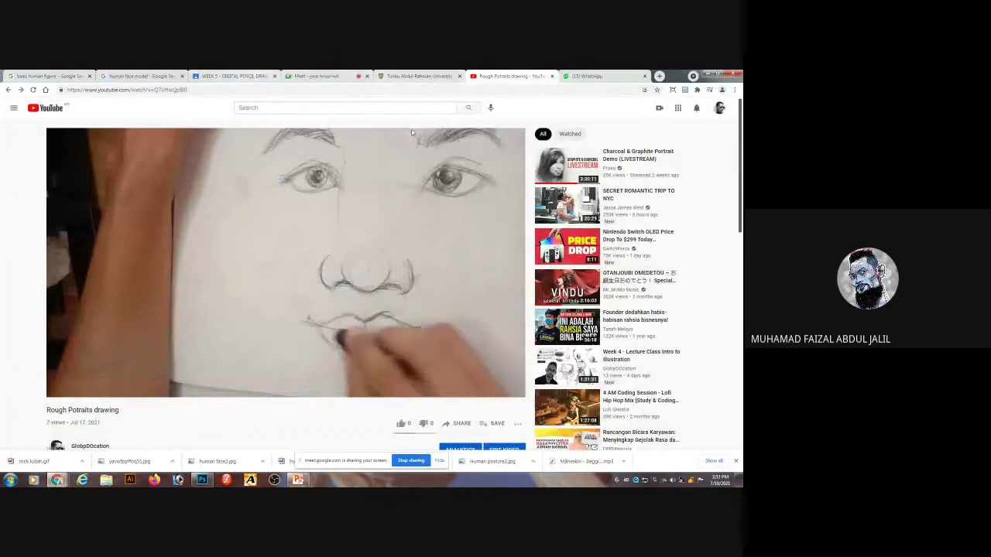
pyautogui.click(132, 77)
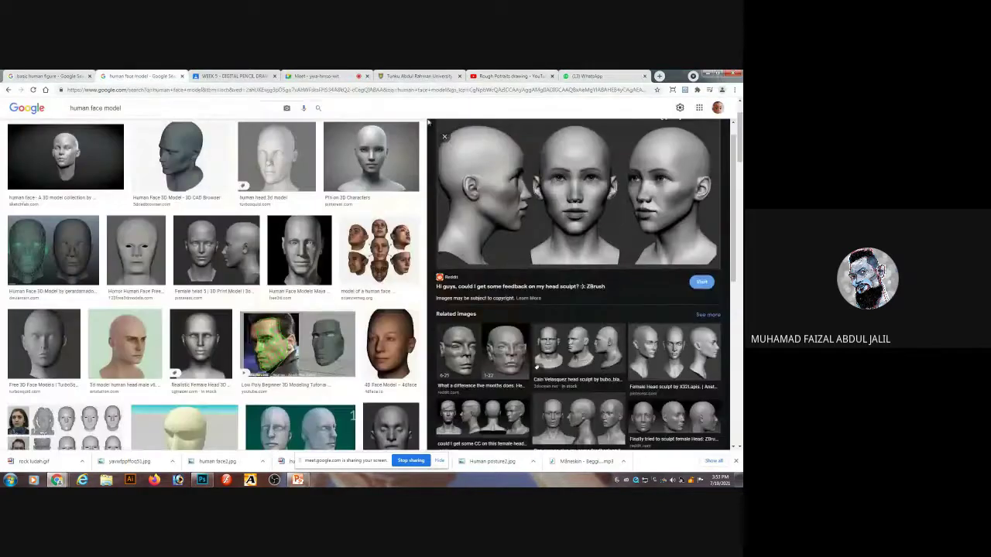
pyautogui.click(445, 137)
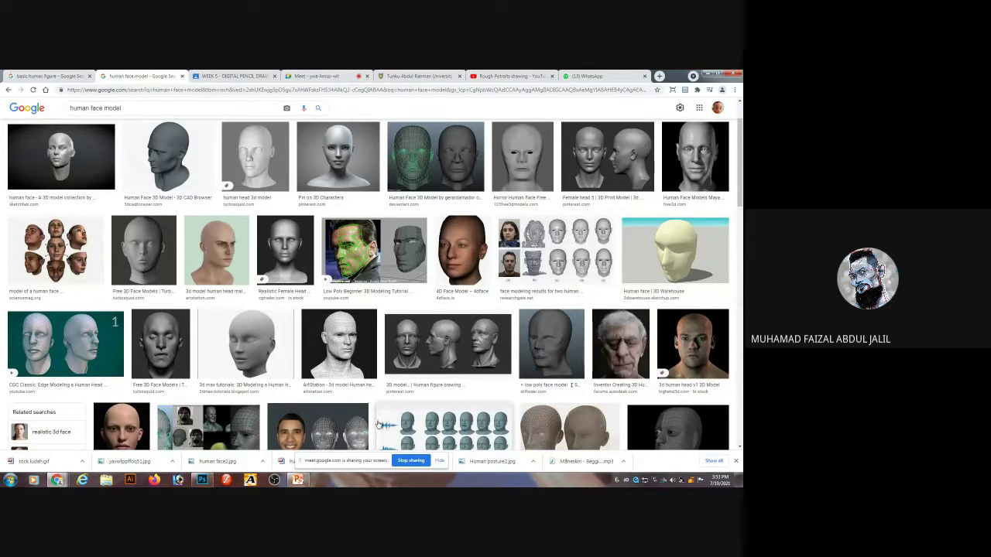
# Step: Search Google Images for "basic face drawing" in place of the human figure query, and return to Photoshop
pyautogui.click(46, 76)
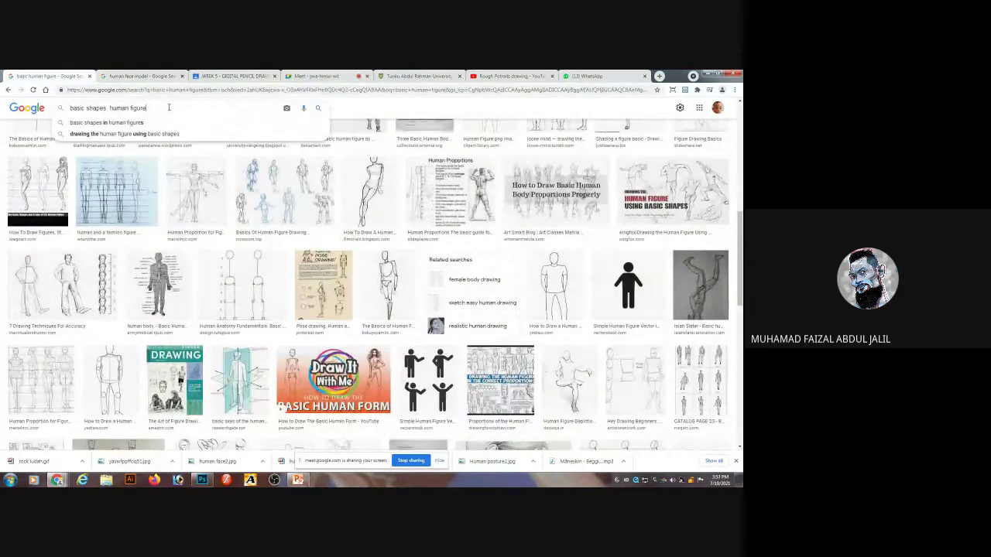
pyautogui.moveTo(171, 110); pyautogui.dragTo(88, 108)
pyautogui.write('face')
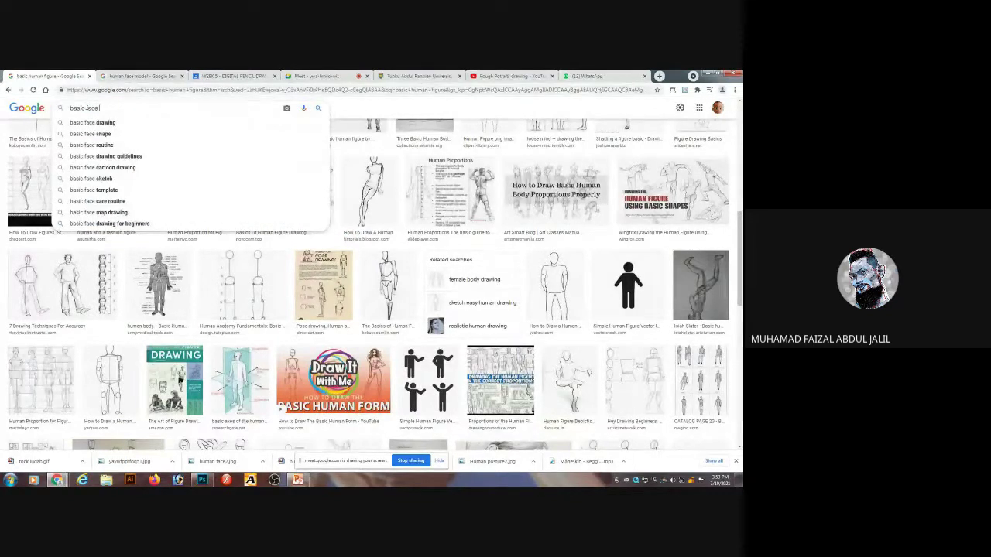
pyautogui.click(99, 123)
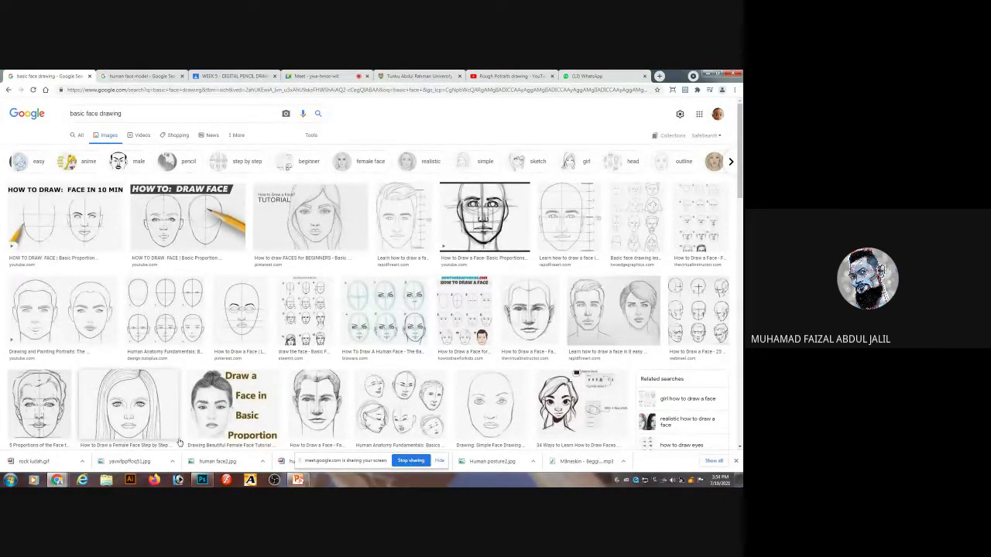
pyautogui.click(202, 480)
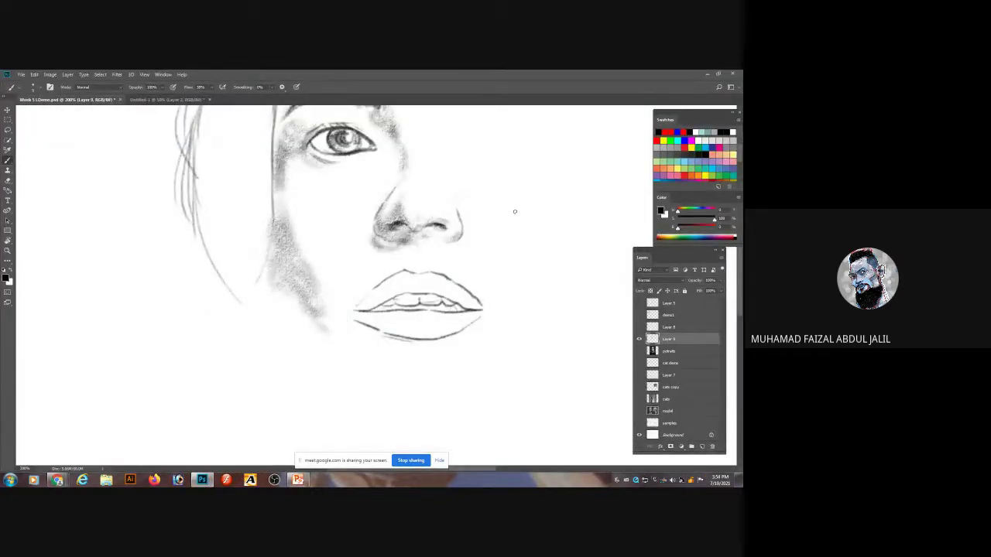
# Step: Switch to WhatsApp Web in Chrome, open the DML1S1 G1 group and view the student's pencil portrait
pyautogui.moveTo(55, 479)
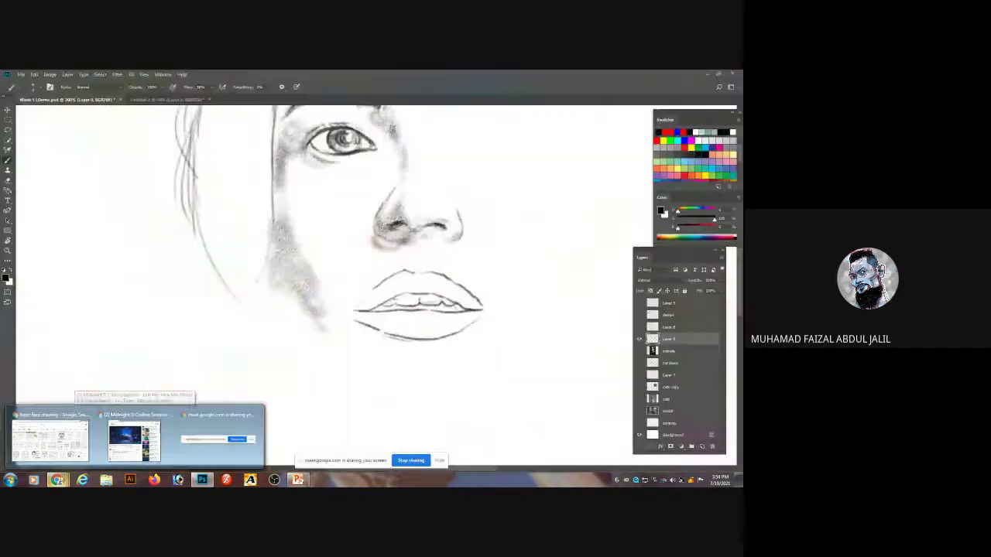
pyautogui.click(68, 444)
pyautogui.click(595, 75)
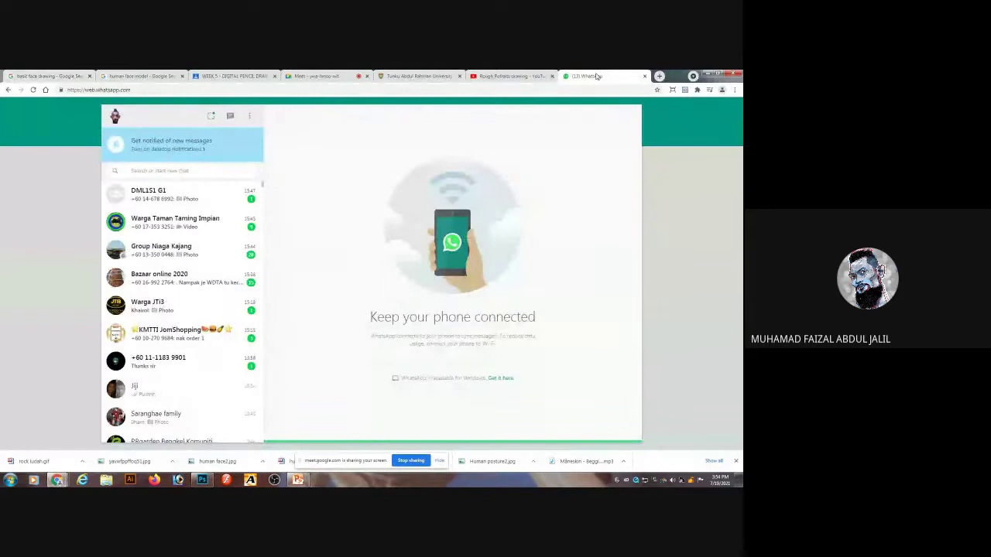
pyautogui.click(206, 198)
pyautogui.click(388, 341)
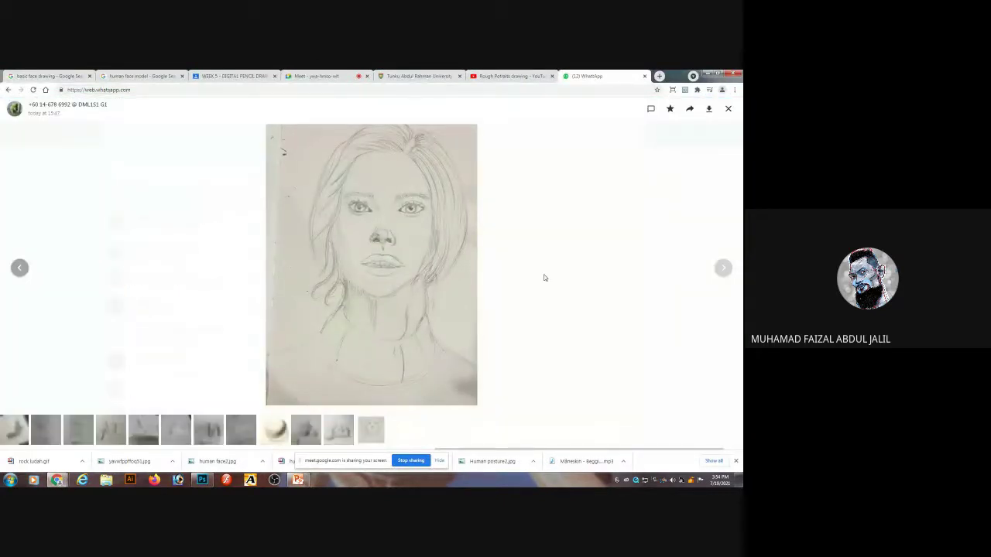
pyautogui.click(728, 109)
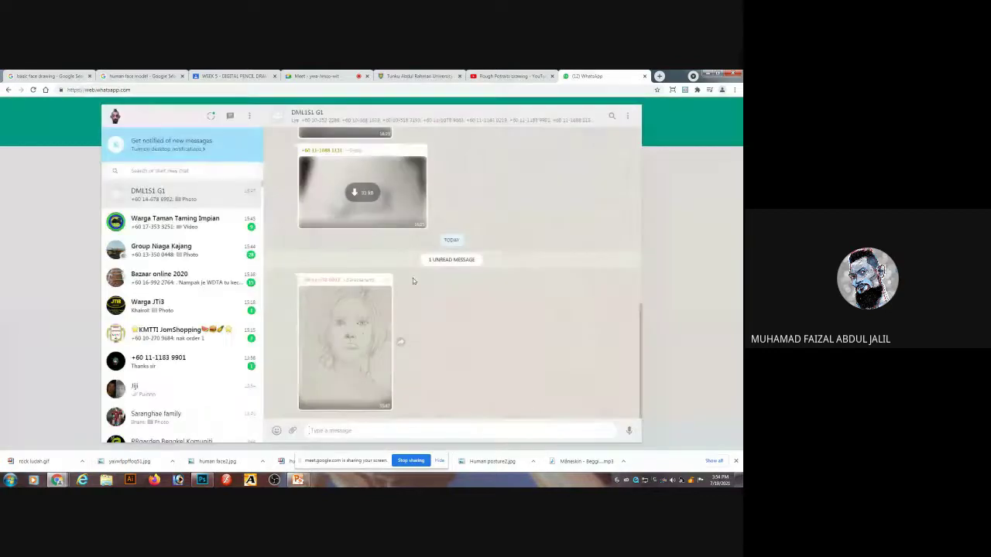
# Step: Reopen the student's portrait photo, enlarge it to examine the facial features and close the viewer
pyautogui.click(363, 337)
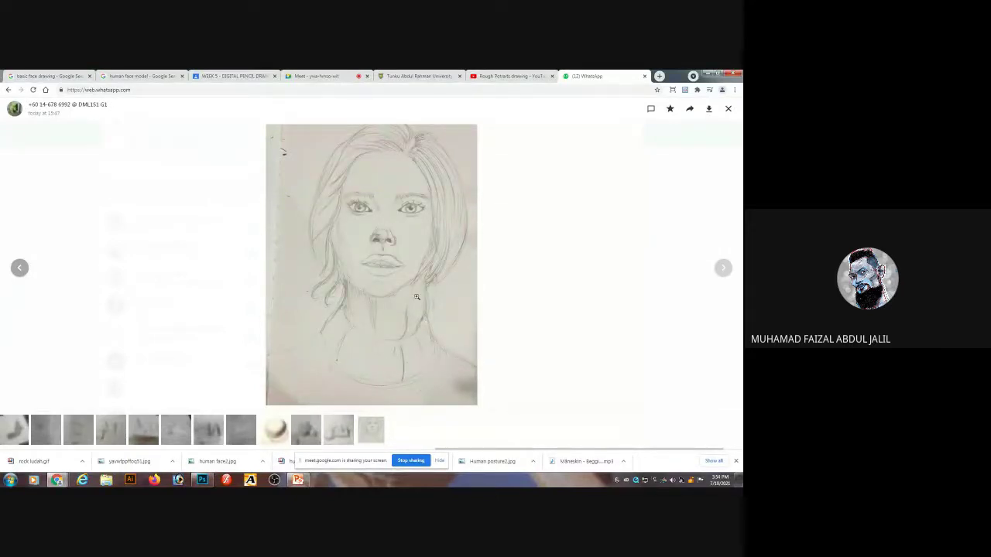
pyautogui.click(400, 253)
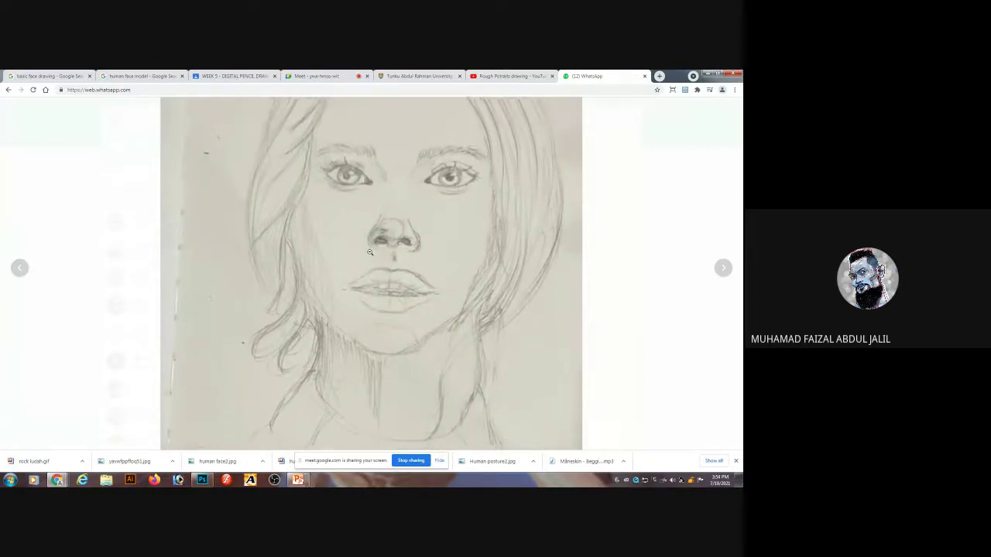
pyautogui.click(383, 283)
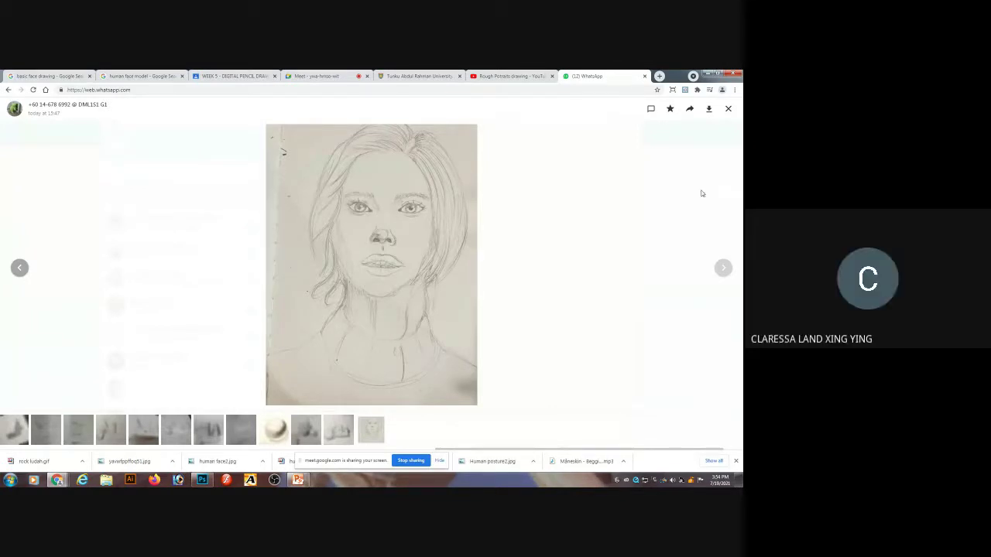
pyautogui.click(729, 108)
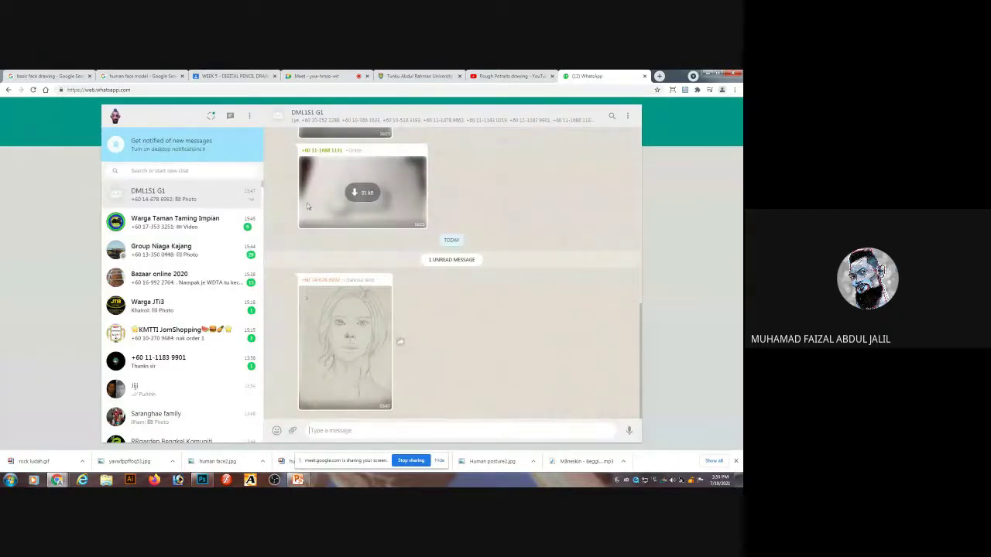
# Step: Look through the unread chats, including KMTTI JomShopping, Bazaar online 2020, Group Niaga Kajang and Warga Taman Taming Impian
pyautogui.click(151, 360)
pyautogui.click(155, 334)
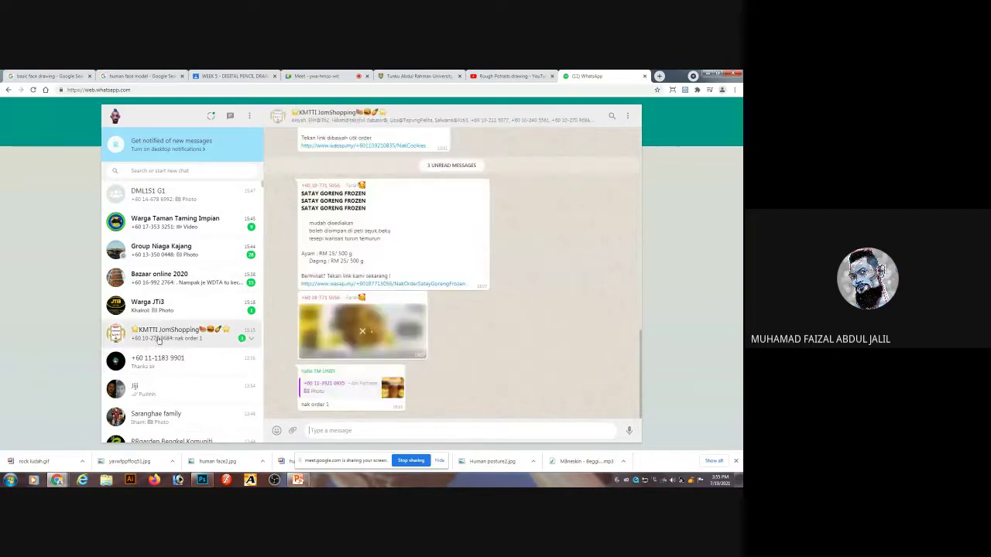
pyautogui.click(155, 279)
pyautogui.click(155, 251)
pyautogui.click(163, 223)
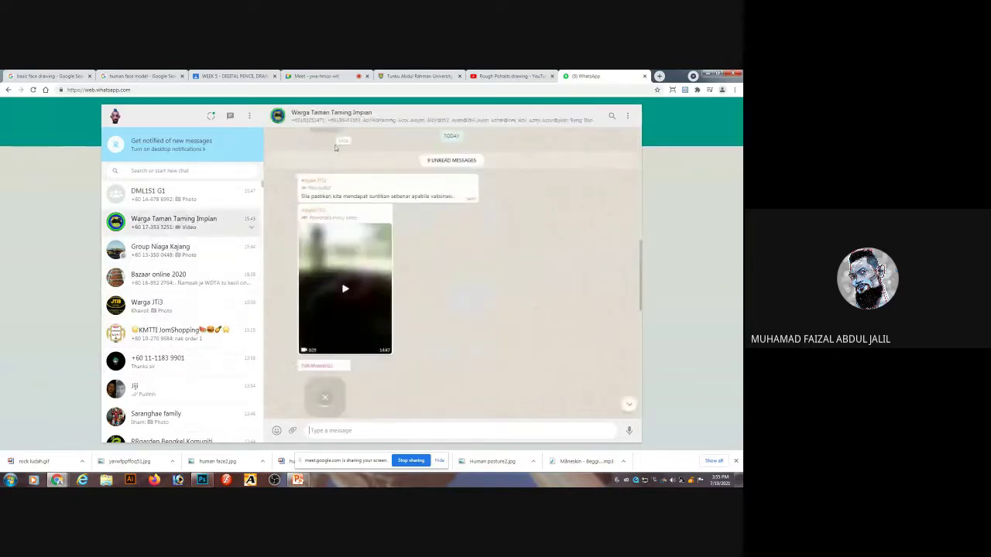
# Step: Go to the Google Meet call and stop presenting the screen
pyautogui.click(337, 75)
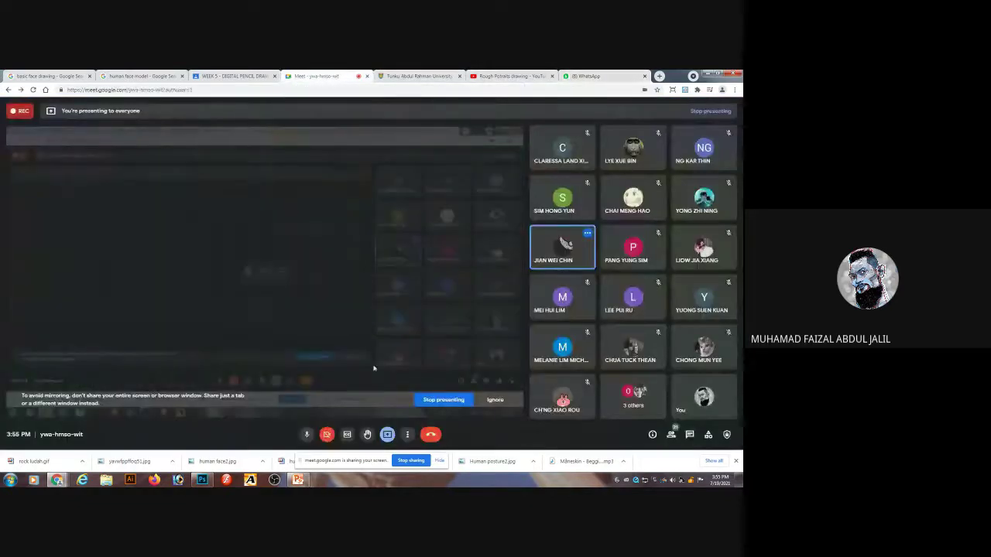
pyautogui.click(387, 434)
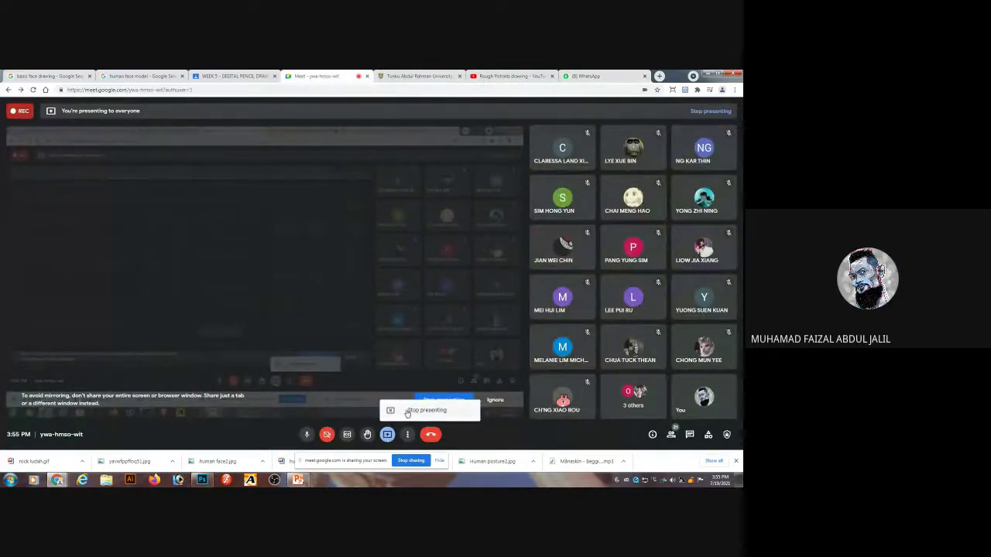
pyautogui.click(407, 412)
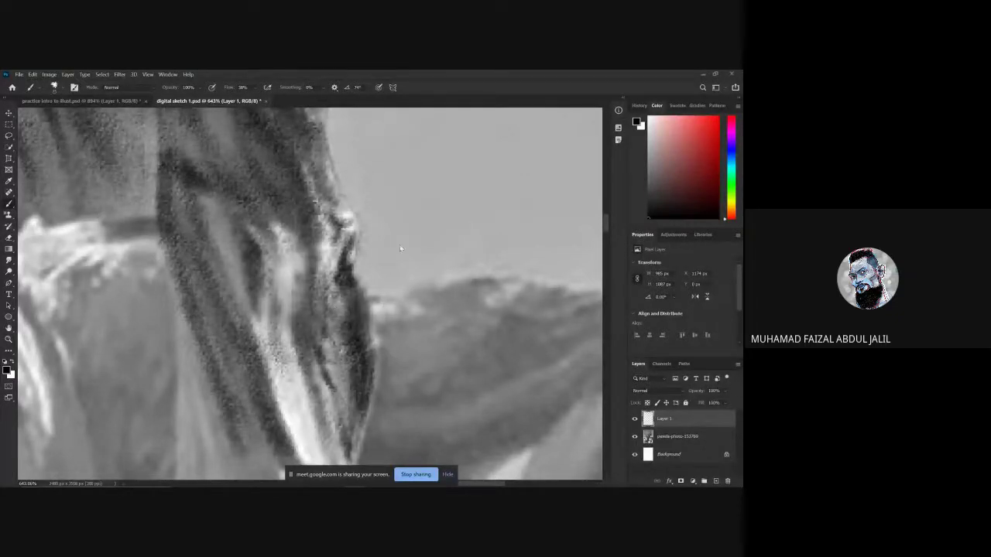
# Step: Hide the tree photo layer in digital sketch 1.psd and examine the pencil drawing of the trunk and branches
pyautogui.press('z')
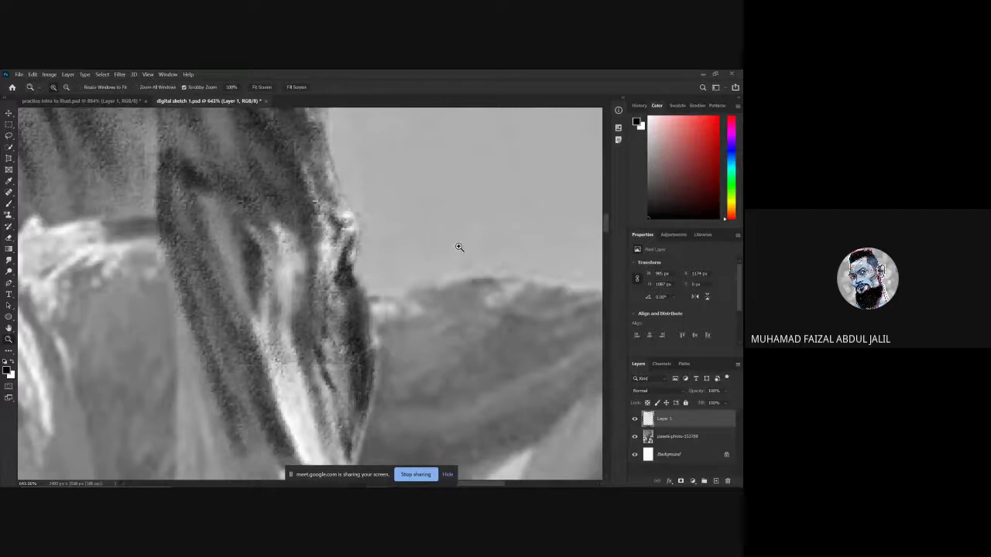
pyautogui.moveTo(459, 247)
pyautogui.mouseDown()
pyautogui.moveTo(435, 229)
pyautogui.moveTo(419, 345)
pyautogui.mouseUp()
pyautogui.click(634, 438)
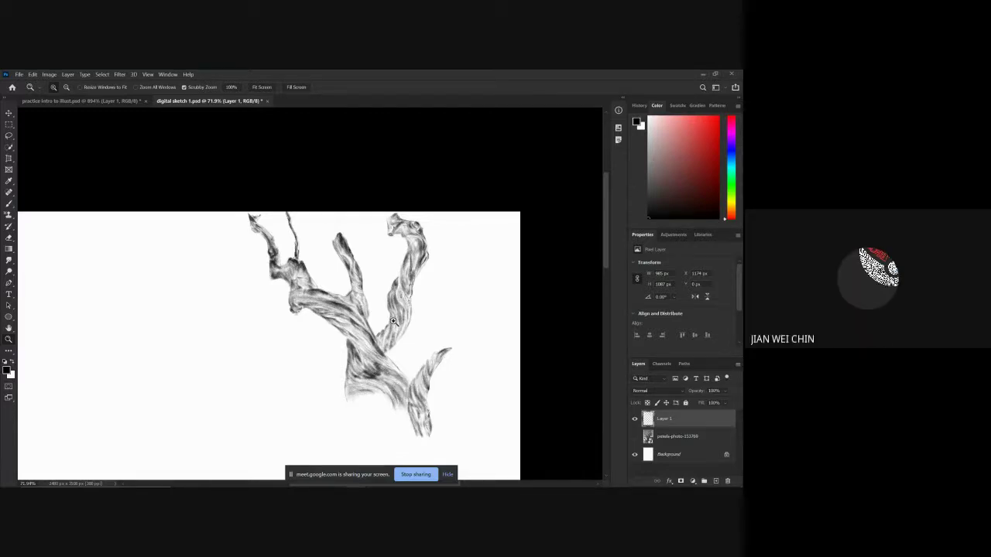
pyautogui.click(379, 373)
pyautogui.moveTo(379, 374); pyautogui.dragTo(386, 366)
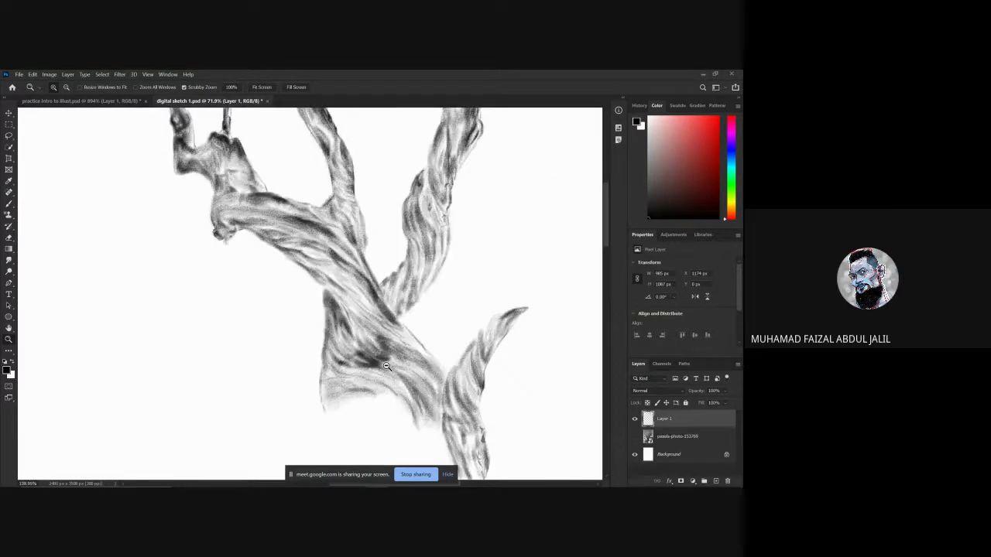
pyautogui.keyDown('alt'); pyautogui.click(386, 366); pyautogui.keyUp('alt')
pyautogui.scroll(3, 416, 338)
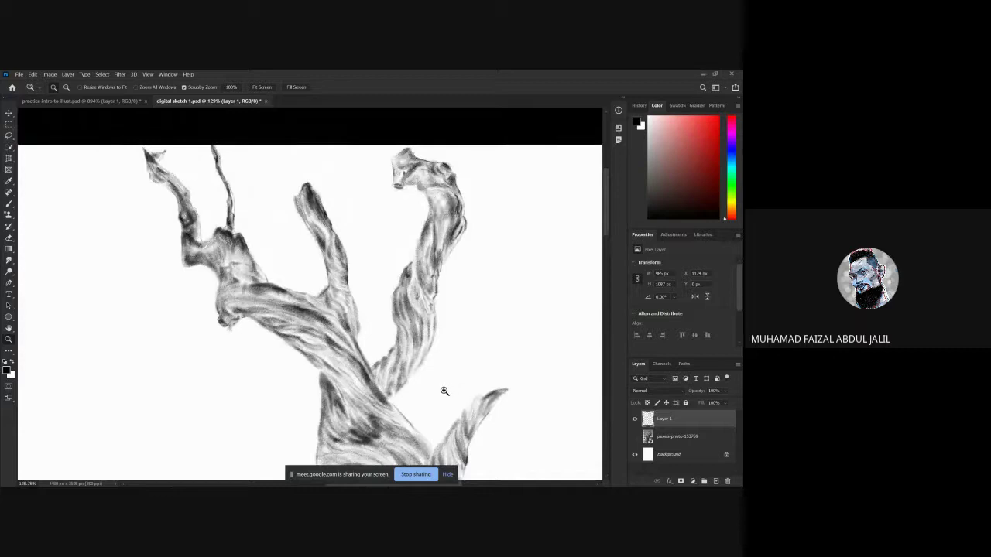
pyautogui.moveTo(436, 387); pyautogui.dragTo(400, 292)
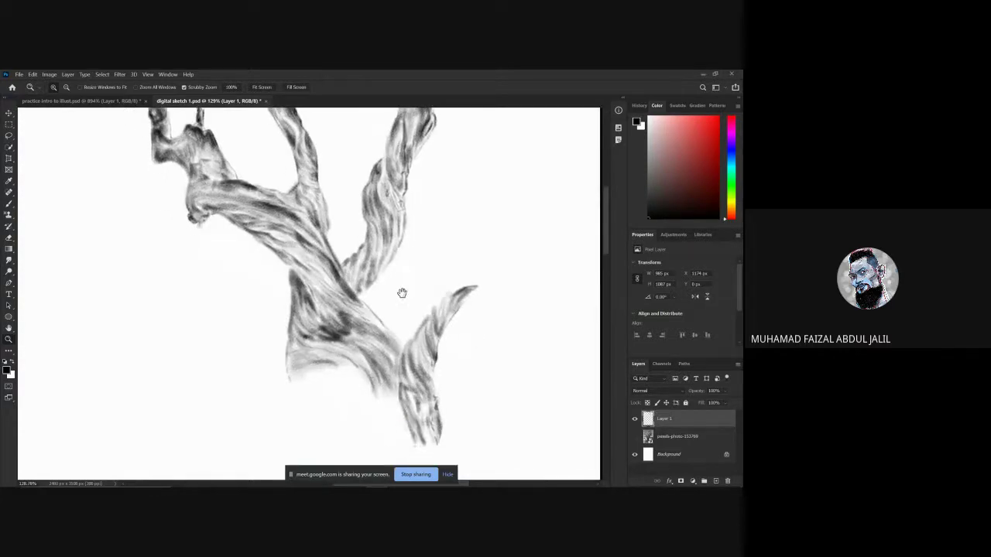
pyautogui.scroll(1, 449, 351)
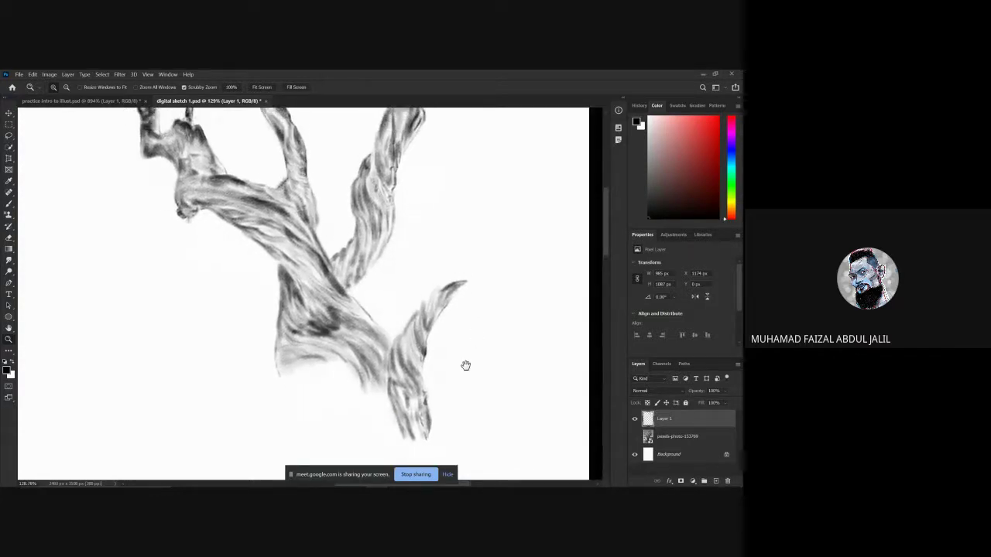
# Step: Show the tree photo layer again and shade the narrow trunk's lower section with pencil brush strokes following the dark bark edge
pyautogui.click(635, 437)
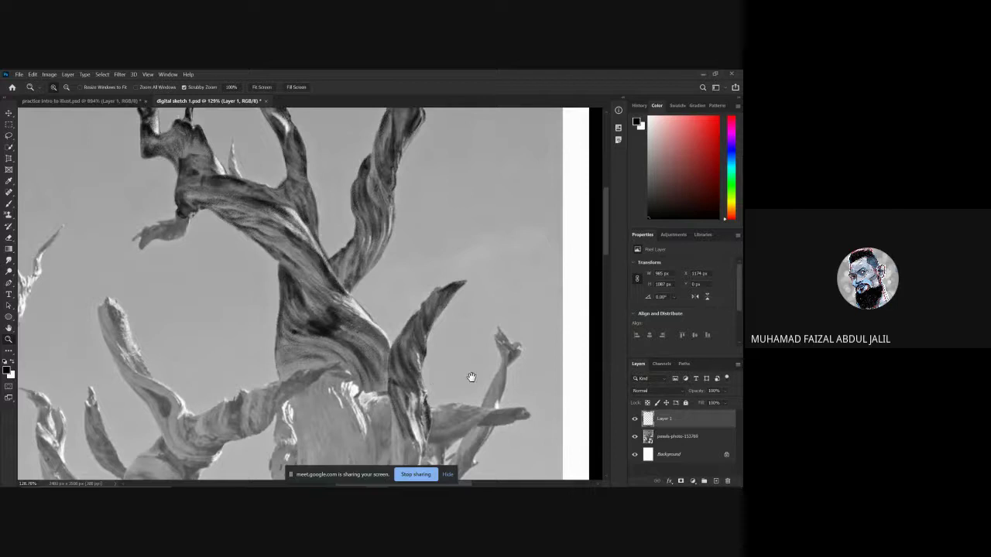
pyautogui.moveTo(471, 377); pyautogui.dragTo(462, 299)
pyautogui.moveTo(421, 421); pyautogui.dragTo(434, 337)
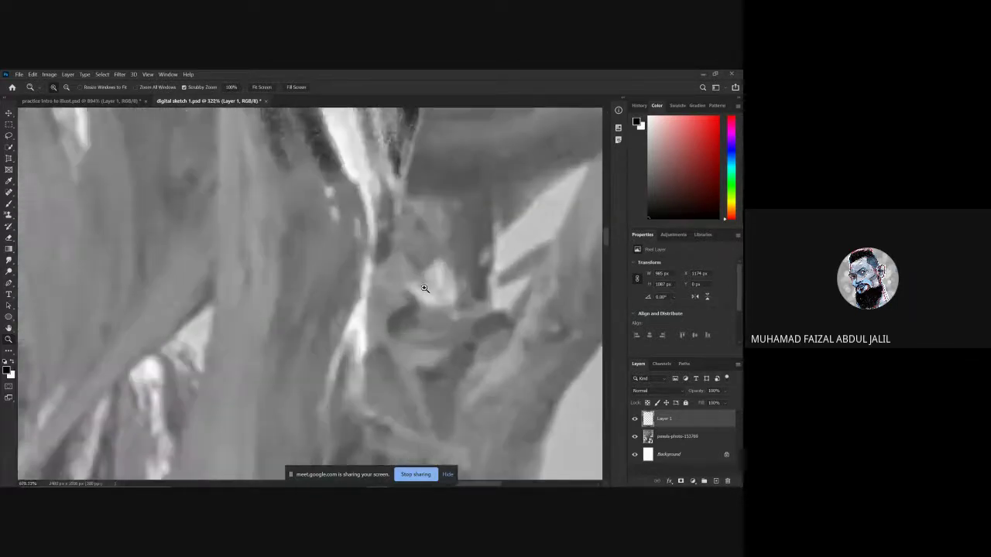
pyautogui.moveTo(424, 288); pyautogui.dragTo(394, 291)
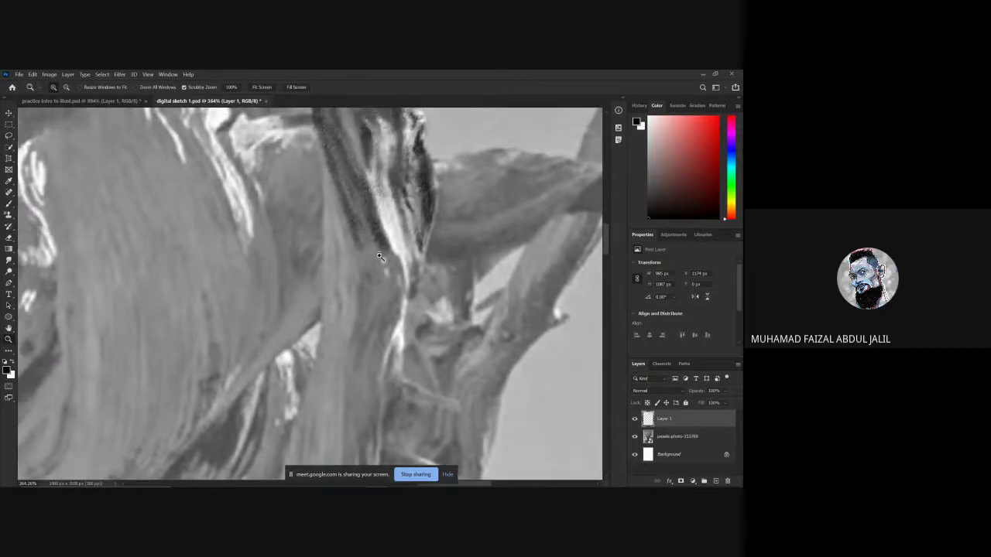
pyautogui.press('b')
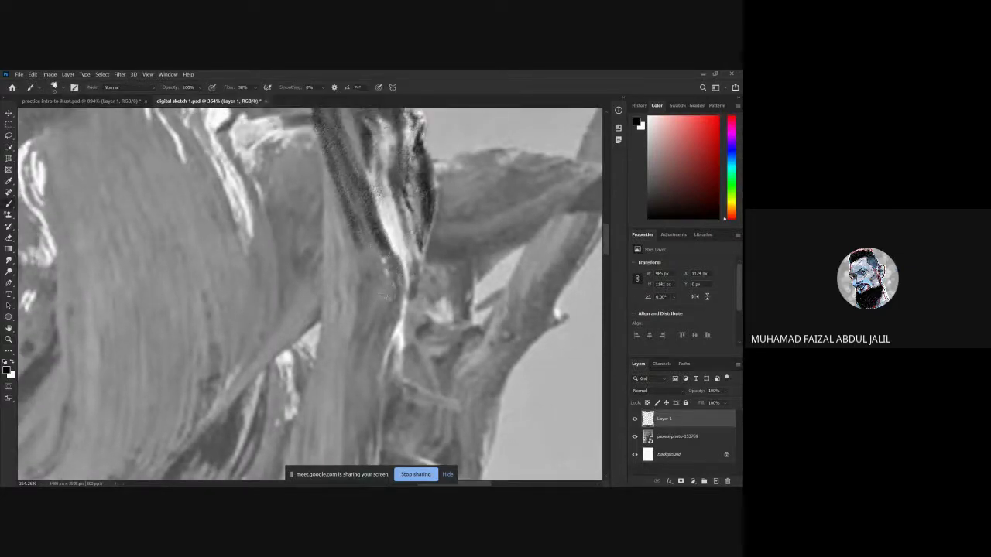
pyautogui.moveTo(377, 277)
pyautogui.mouseDown()
pyautogui.moveTo(376, 342)
pyautogui.moveTo(388, 318)
pyautogui.mouseUp()
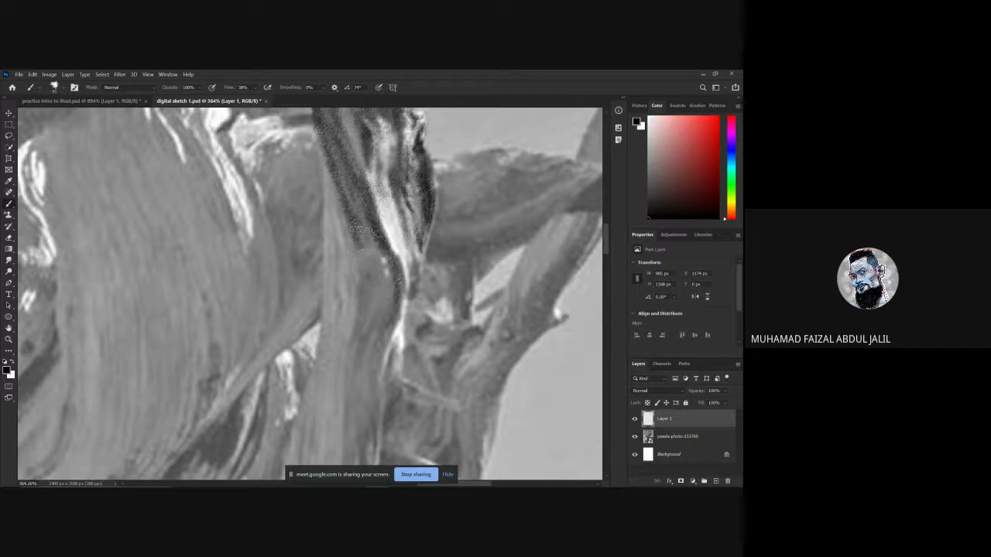
pyautogui.moveTo(375, 217); pyautogui.dragTo(349, 250)
pyautogui.moveTo(368, 283); pyautogui.dragTo(365, 334)
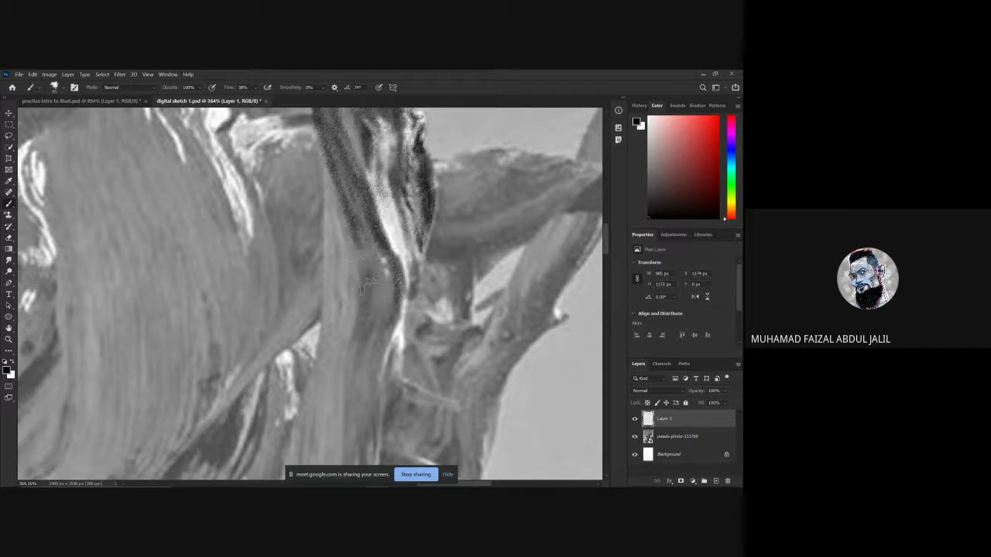
pyautogui.moveTo(378, 238); pyautogui.dragTo(367, 279)
pyautogui.moveTo(358, 355)
pyautogui.mouseDown()
pyautogui.moveTo(372, 250)
pyautogui.moveTo(377, 260)
pyautogui.moveTo(360, 281)
pyautogui.moveTo(372, 279)
pyautogui.moveTo(381, 310)
pyautogui.moveTo(379, 277)
pyautogui.moveTo(385, 285)
pyautogui.moveTo(351, 258)
pyautogui.moveTo(387, 314)
pyautogui.moveTo(370, 265)
pyautogui.mouseUp()
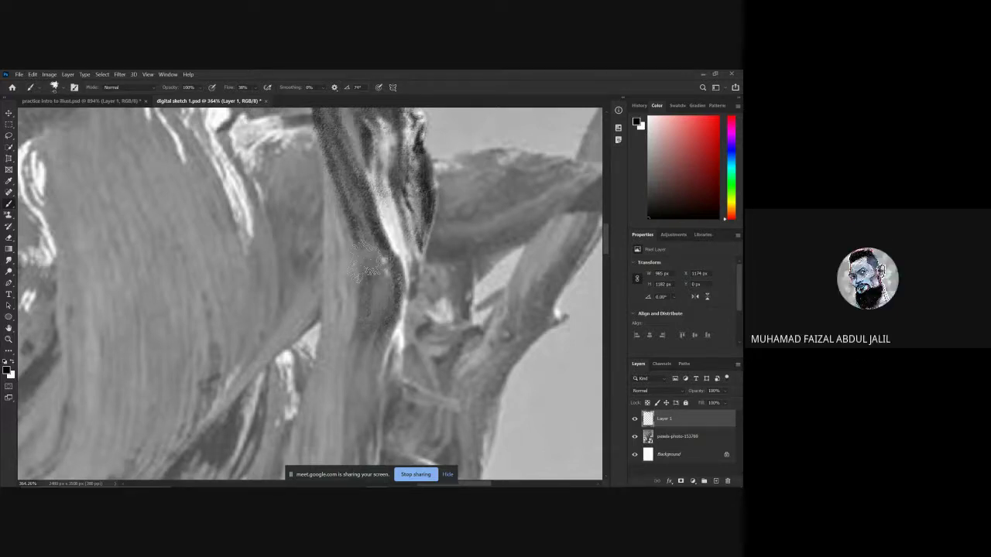
# Step: Add finer pencil lines along the lower trunk's grooves and contour, following the bark in the reference photo
pyautogui.moveTo(334, 241); pyautogui.dragTo(335, 218)
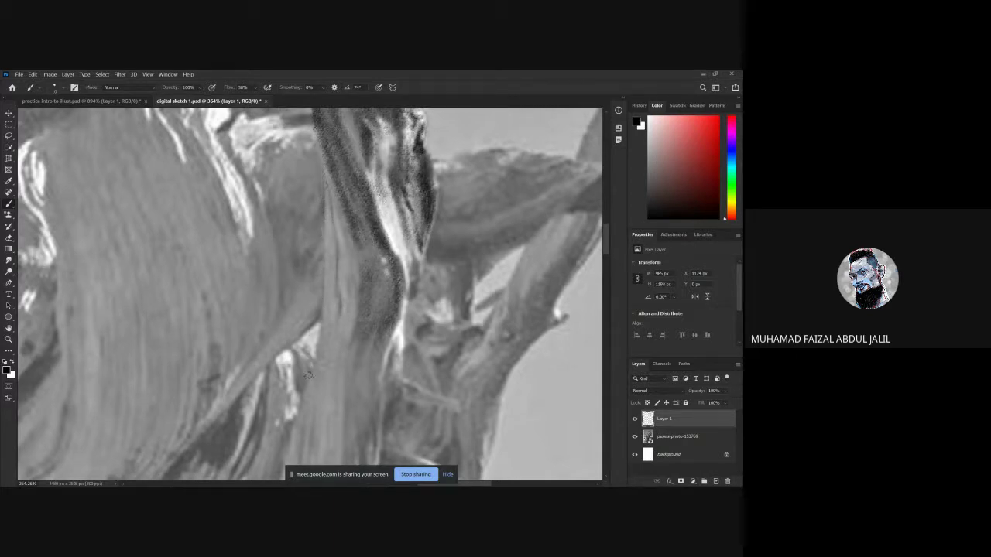
pyautogui.moveTo(298, 404); pyautogui.dragTo(383, 221)
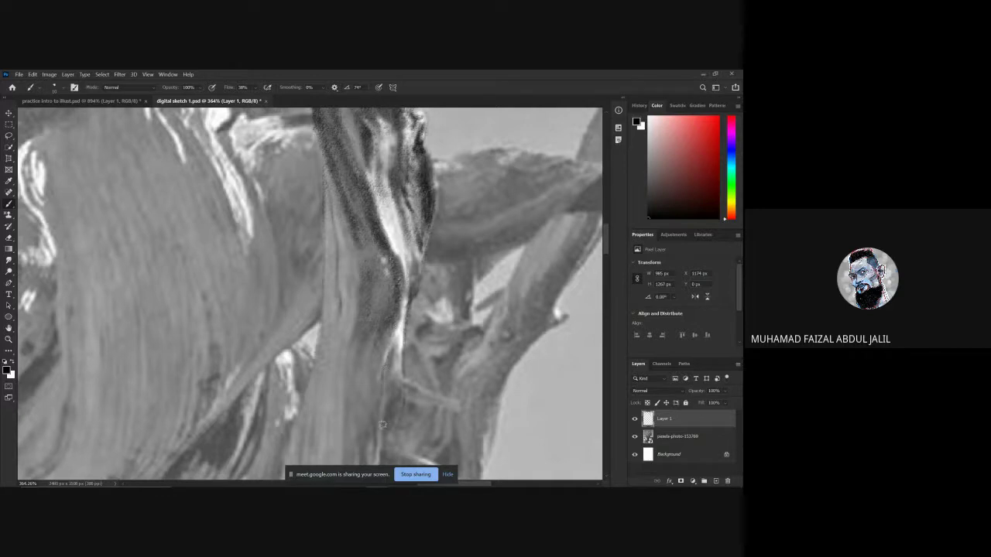
pyautogui.moveTo(393, 353)
pyautogui.mouseDown()
pyautogui.moveTo(395, 400)
pyautogui.moveTo(387, 368)
pyautogui.mouseUp()
pyautogui.moveTo(340, 206); pyautogui.dragTo(349, 232)
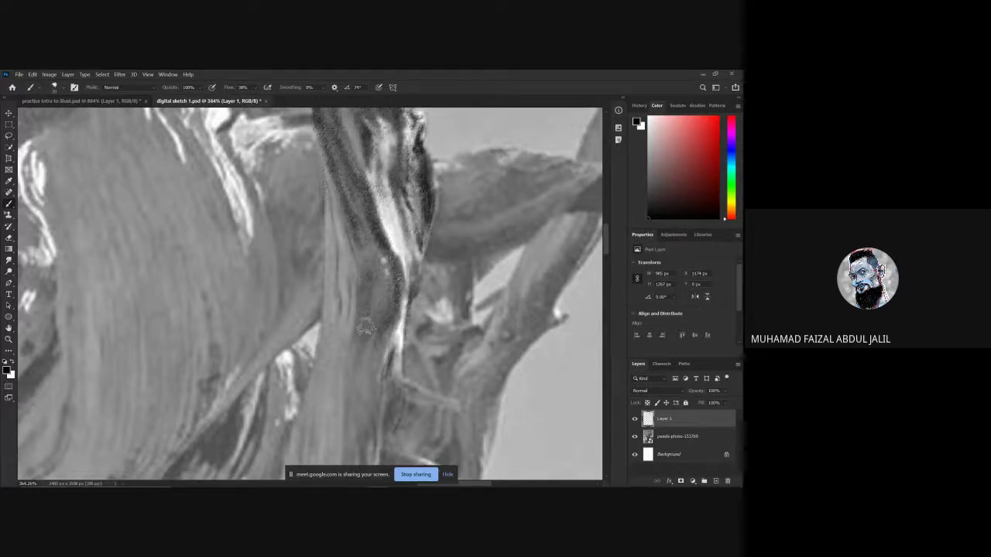
pyautogui.moveTo(367, 319); pyautogui.dragTo(354, 364)
# Step: Close practice intro to illust.psd and save its changes
pyautogui.click(134, 102)
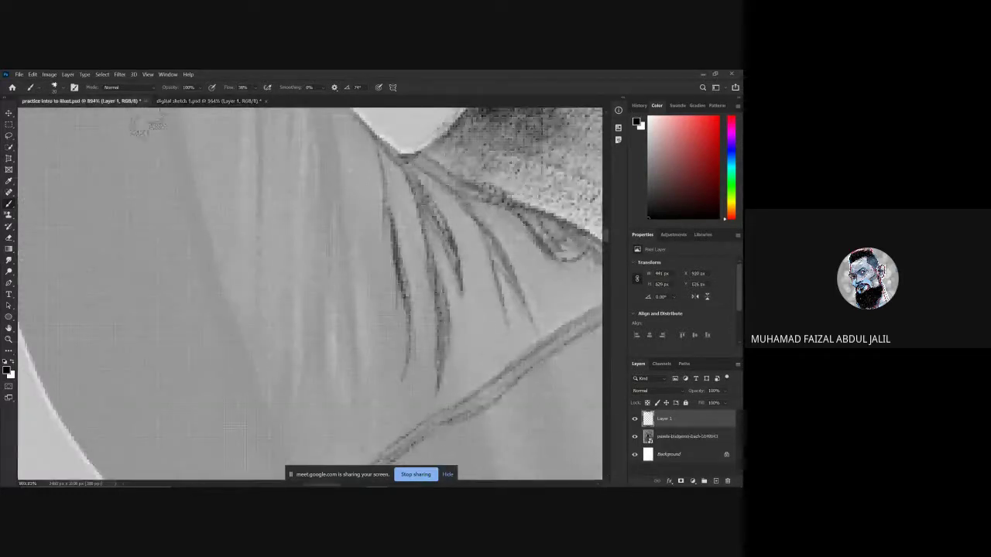
pyautogui.click(145, 101)
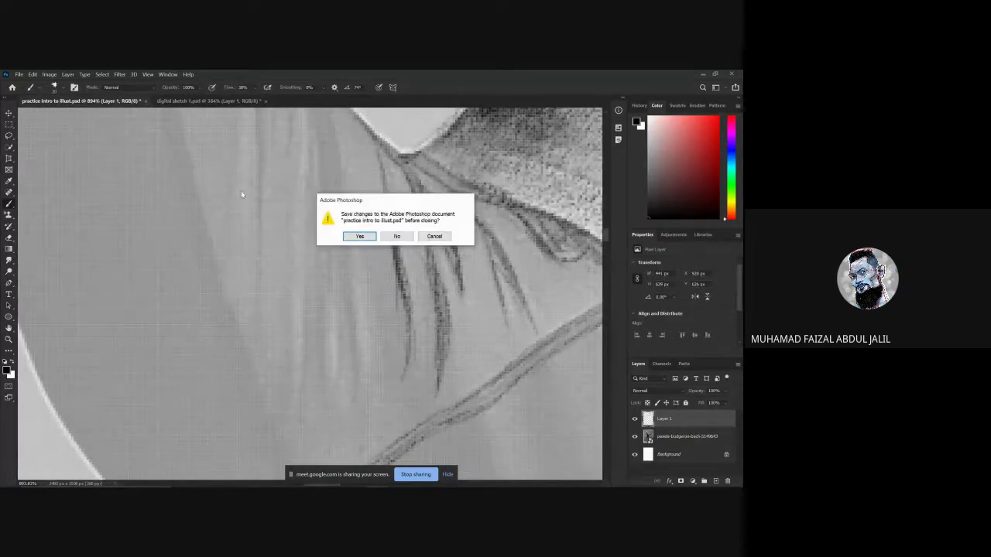
pyautogui.click(357, 237)
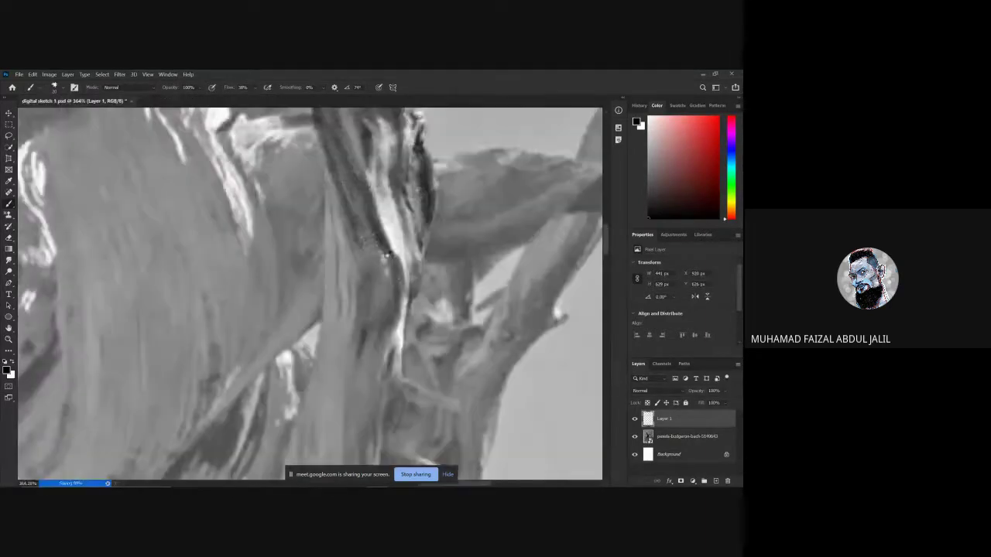
# Step: Create a new 210 x 297 mm document at 300 pixels/inch in RGB Color with a white background
pyautogui.click(20, 74)
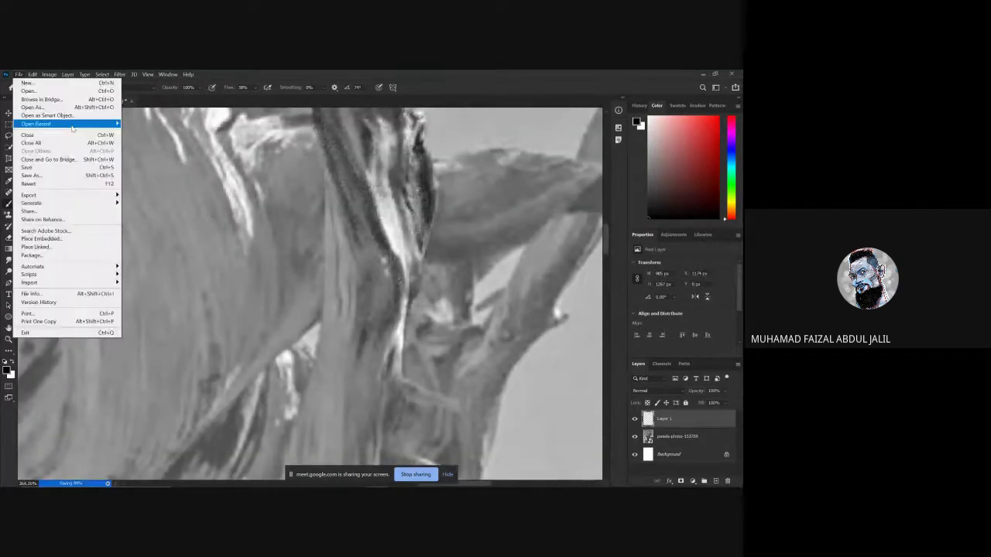
pyautogui.click(29, 84)
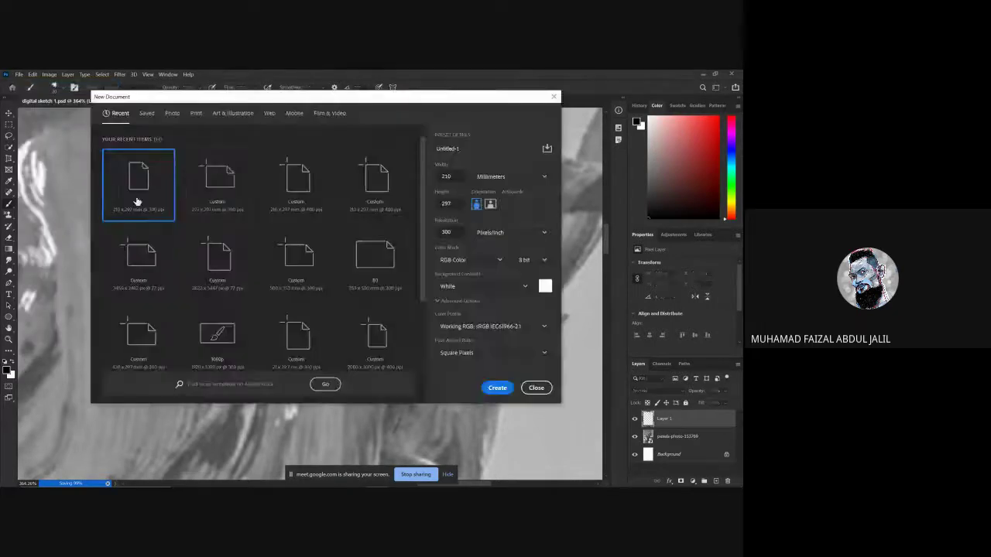
pyautogui.doubleClick(154, 191)
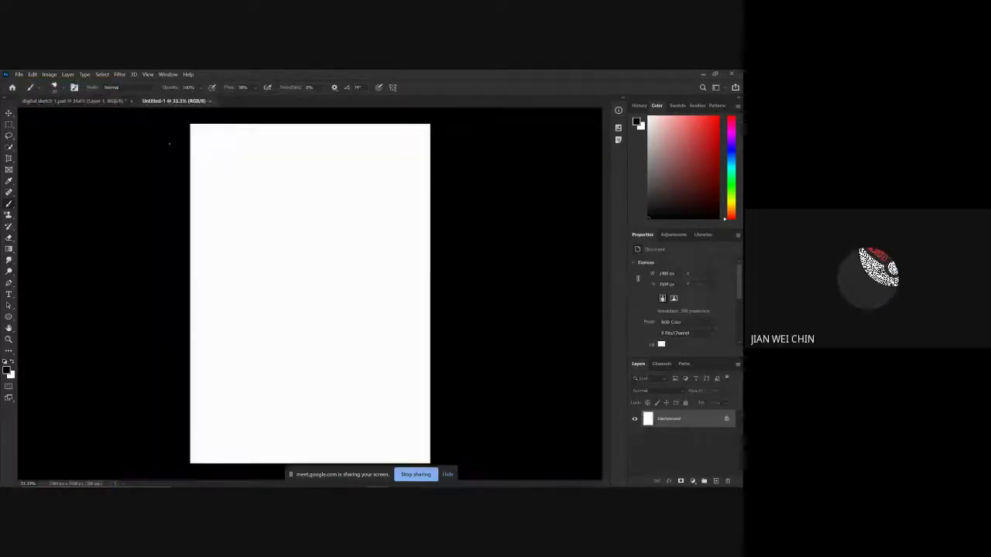
# Step: Minimize the new document's window, preview a recent JPG from the Downloads folder and minimize the image viewer
pyautogui.click(715, 75)
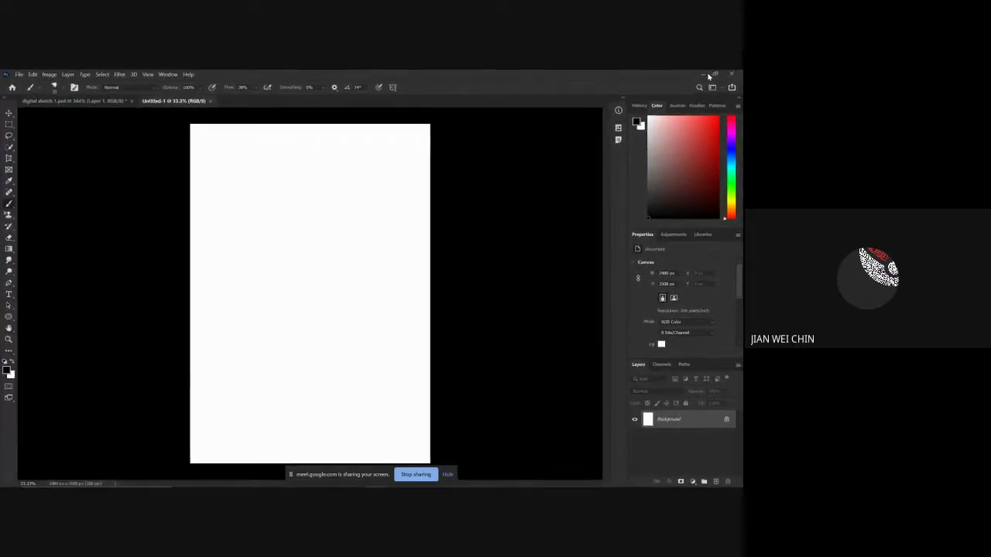
pyautogui.click(702, 75)
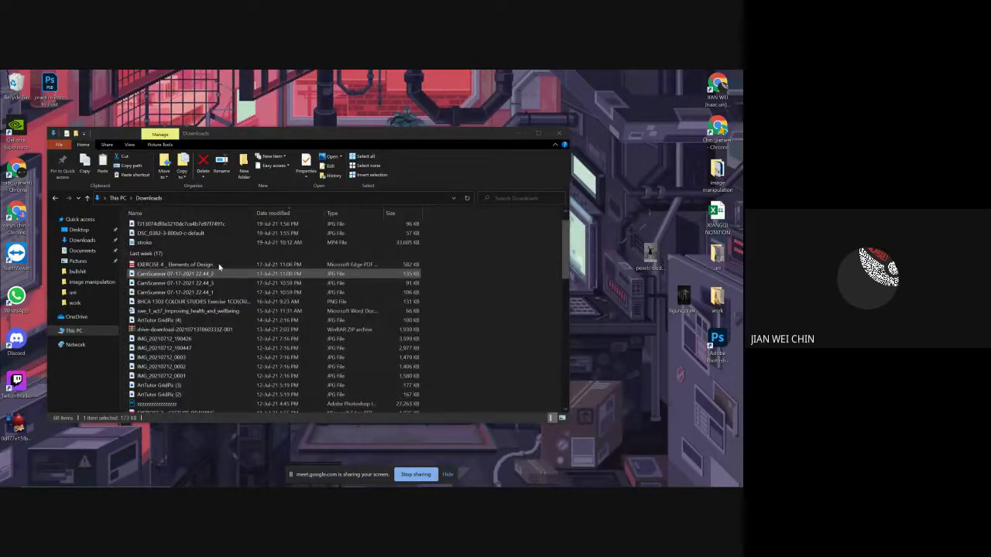
pyautogui.doubleClick(242, 225)
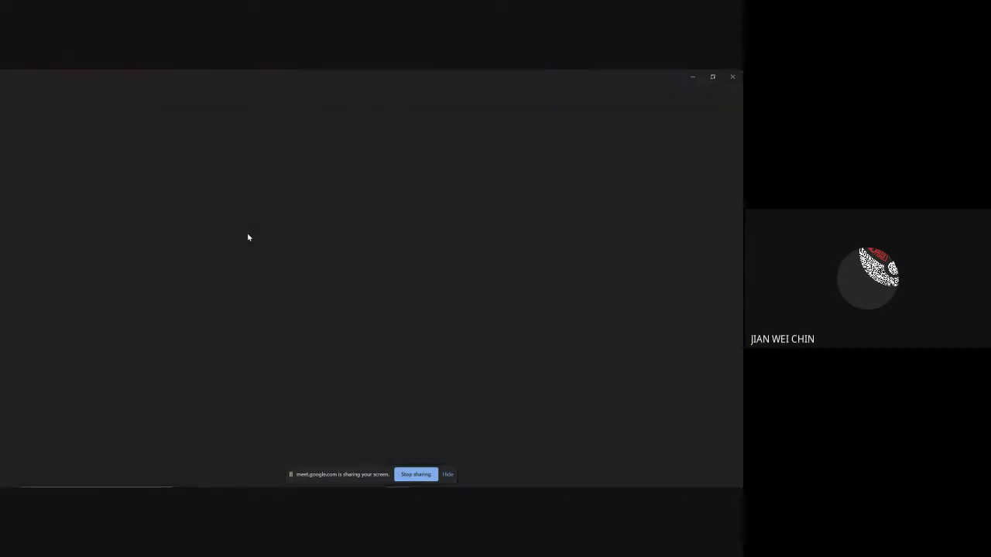
pyautogui.click(690, 75)
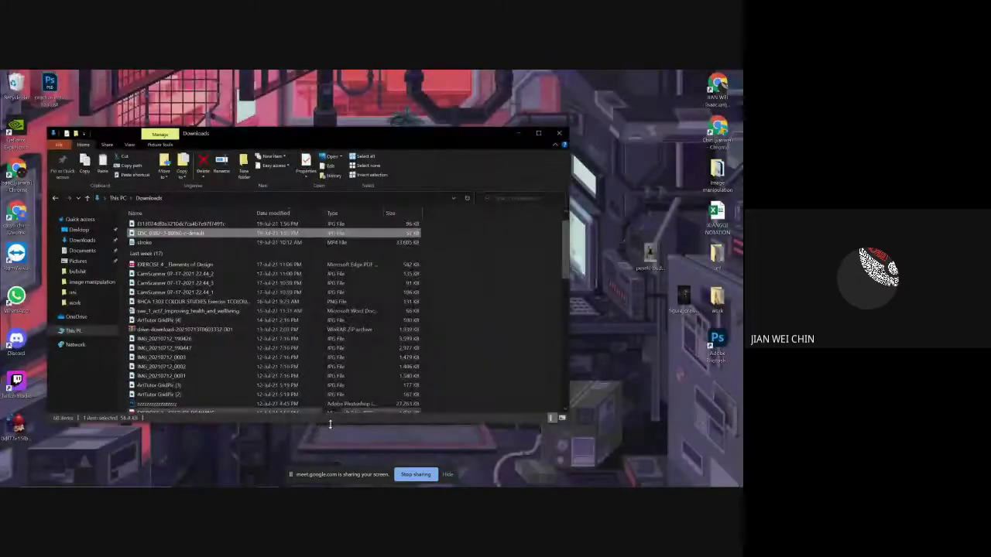
# Step: Arrange the Photoshop window and the Downloads folder side by side
pyautogui.click(374, 479)
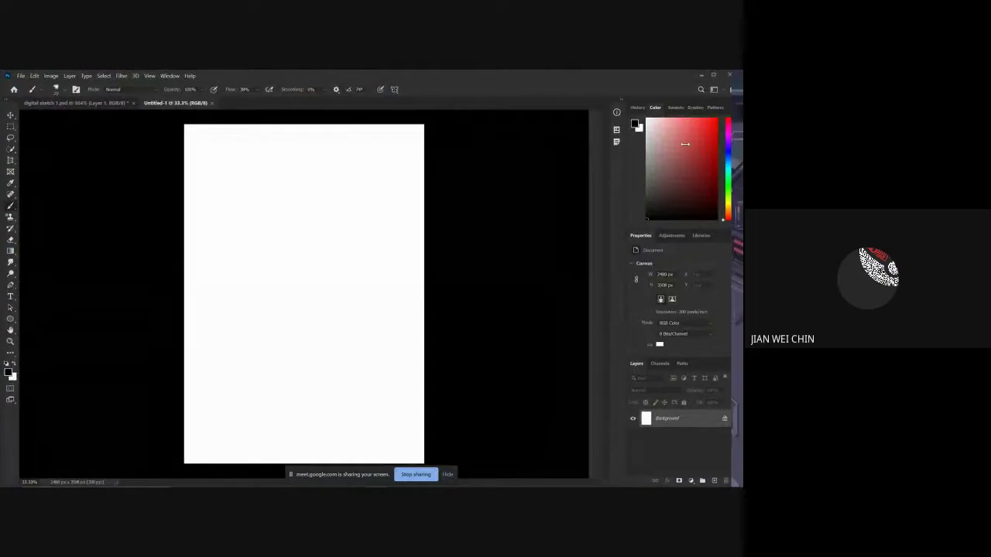
pyautogui.moveTo(739, 136); pyautogui.dragTo(467, 137)
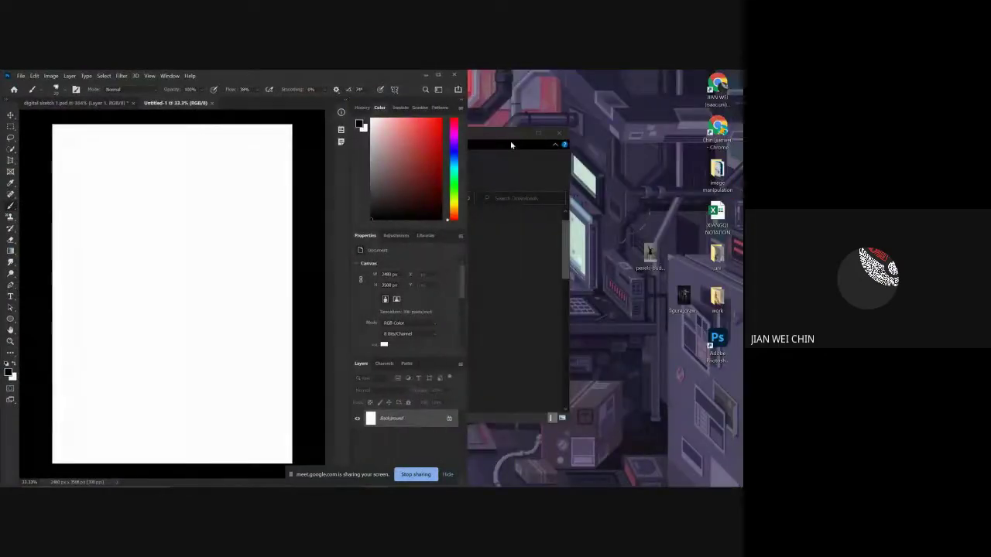
pyautogui.click(514, 144)
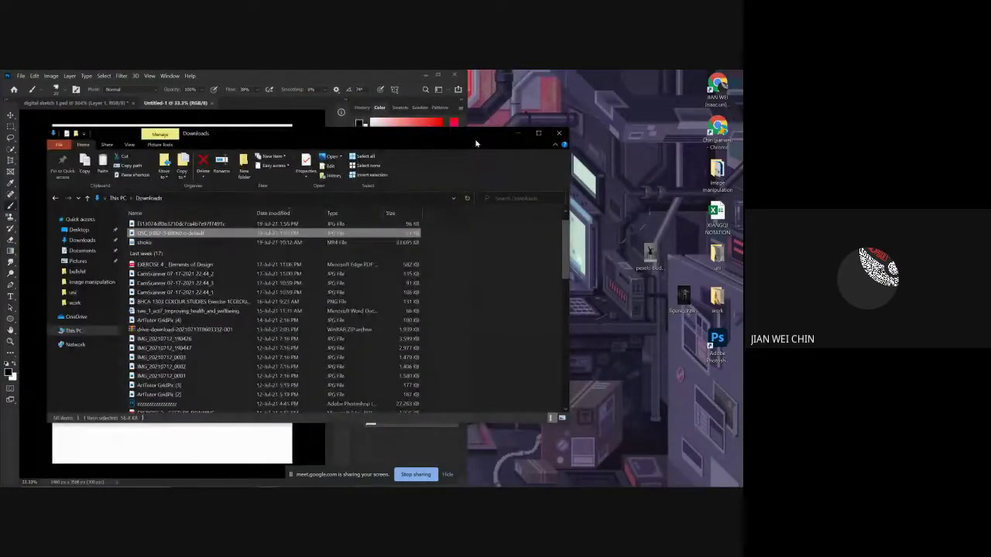
pyautogui.moveTo(464, 137); pyautogui.dragTo(741, 138)
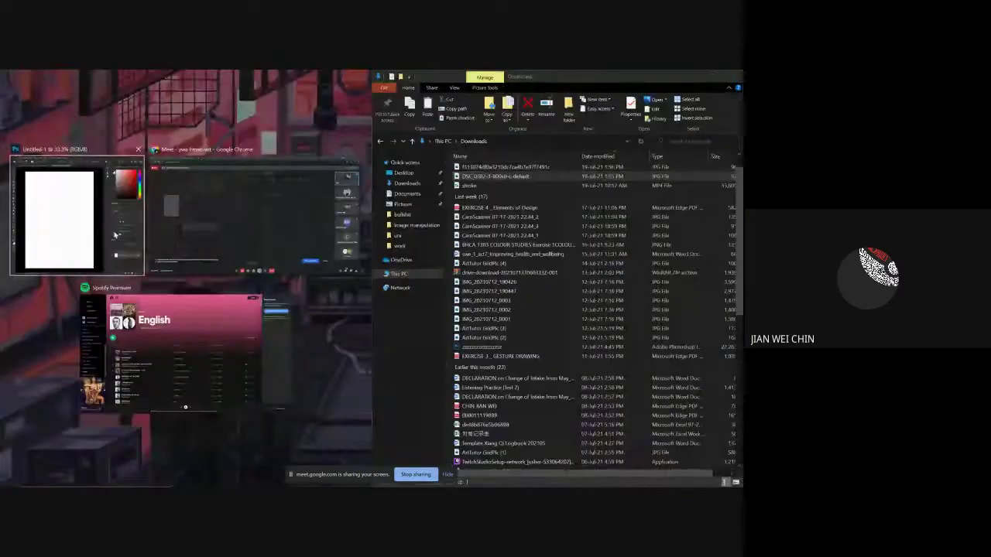
pyautogui.click(81, 215)
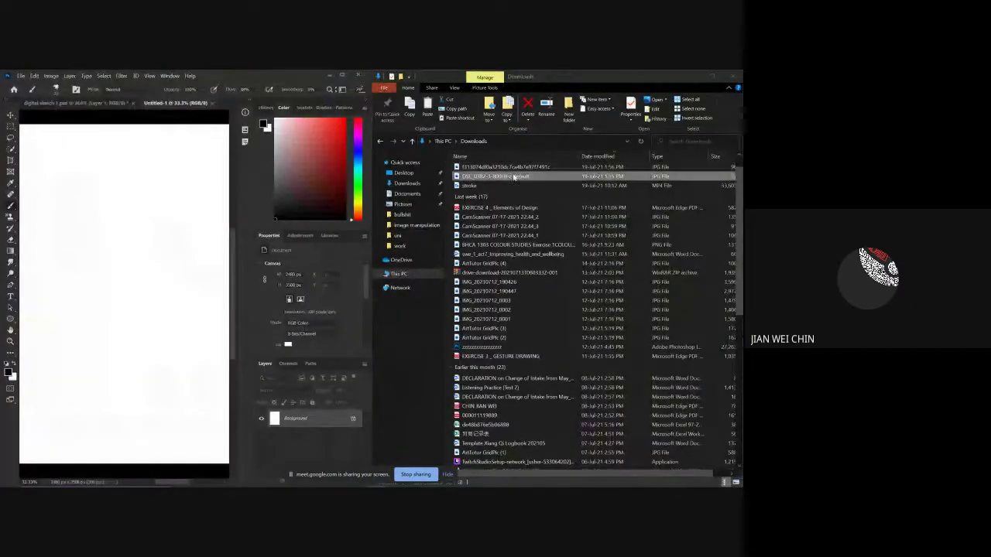
# Step: Place the woman's black-and-white portrait photo from Downloads into the new document and align it to the canvas width
pyautogui.moveTo(514, 176); pyautogui.dragTo(144, 257)
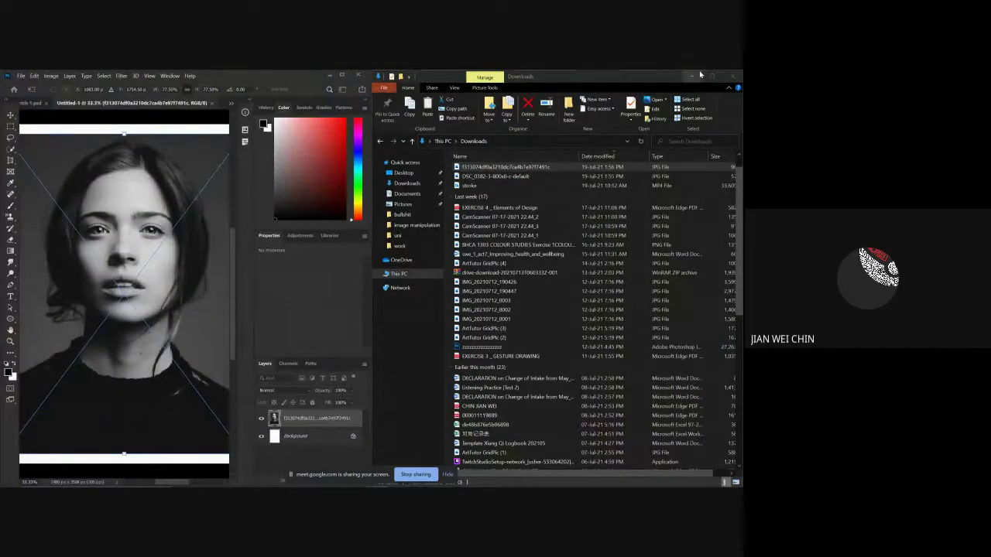
pyautogui.click(695, 76)
pyautogui.click(344, 76)
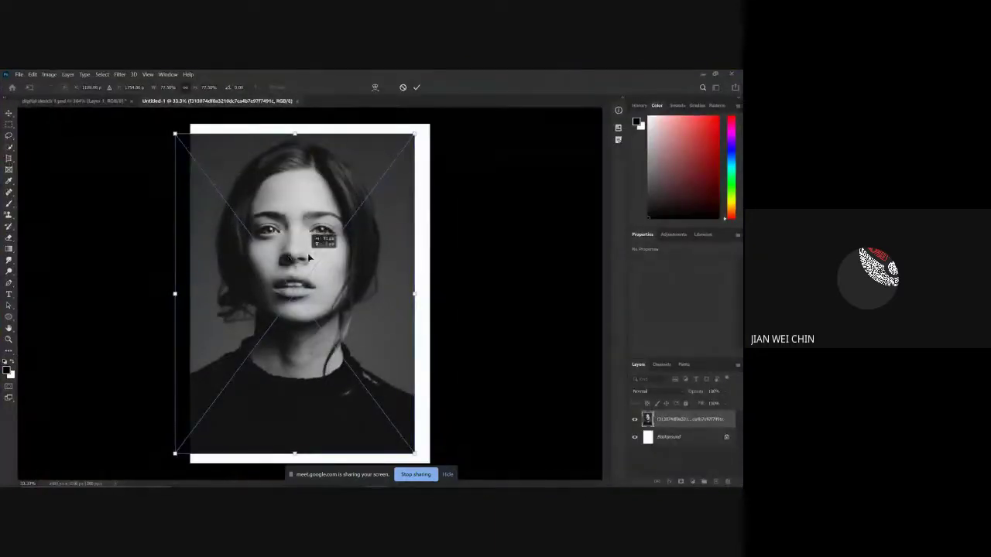
pyautogui.moveTo(317, 232); pyautogui.dragTo(332, 235)
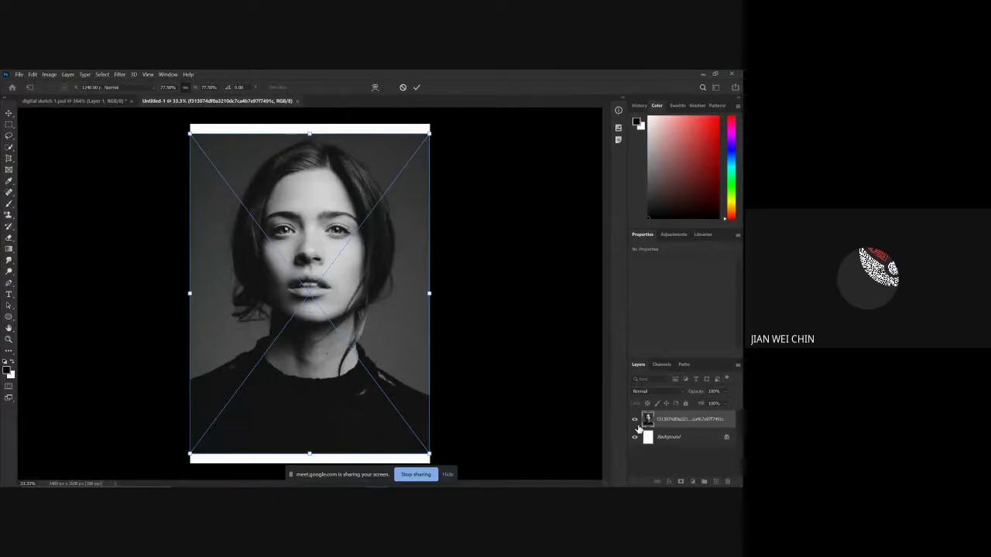
pyautogui.press('Return')
# Step: Add a blank layer named Layer 1 and lower the portrait photo layer's opacity to 56%
pyautogui.hotkey('ctrl', 'shift', 'n')
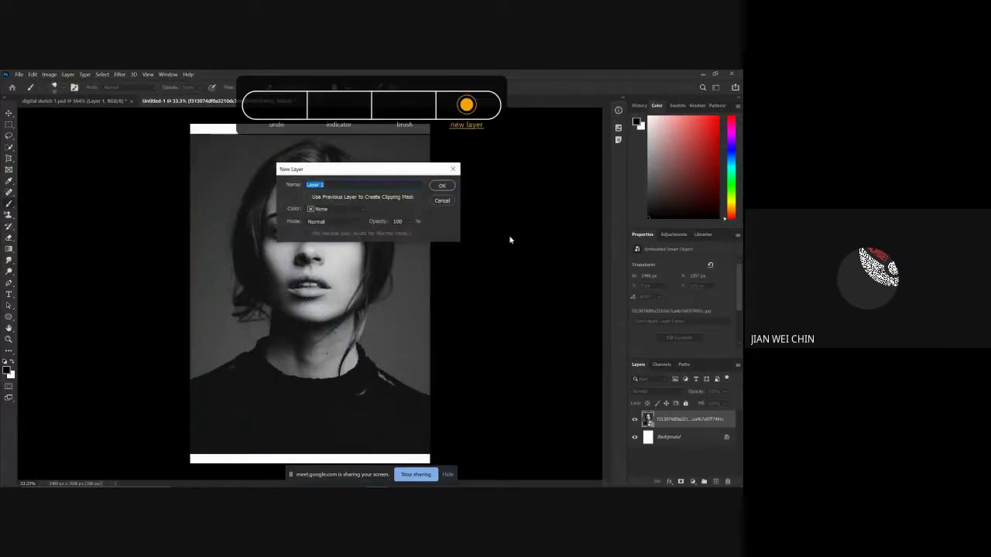
pyautogui.click(442, 185)
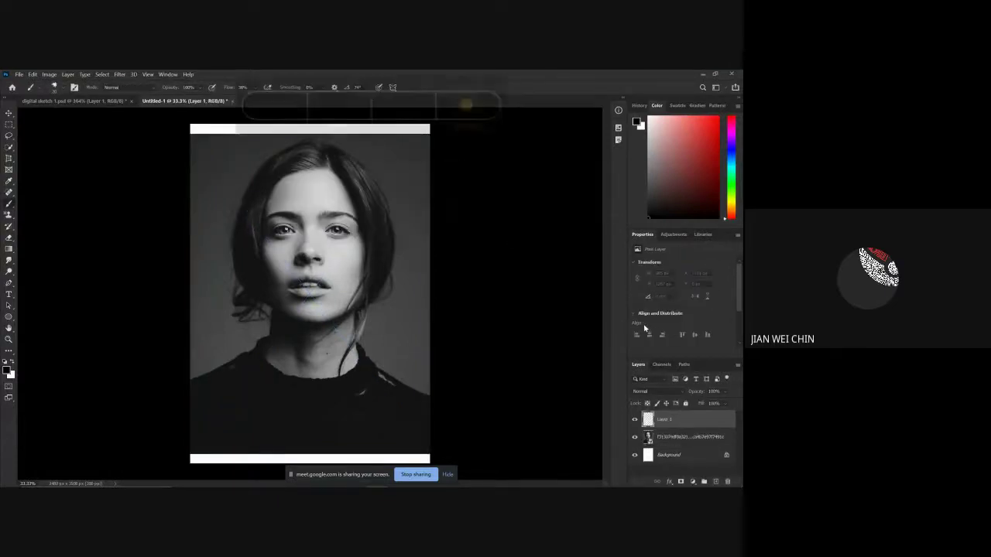
pyautogui.click(675, 436)
pyautogui.click(697, 393)
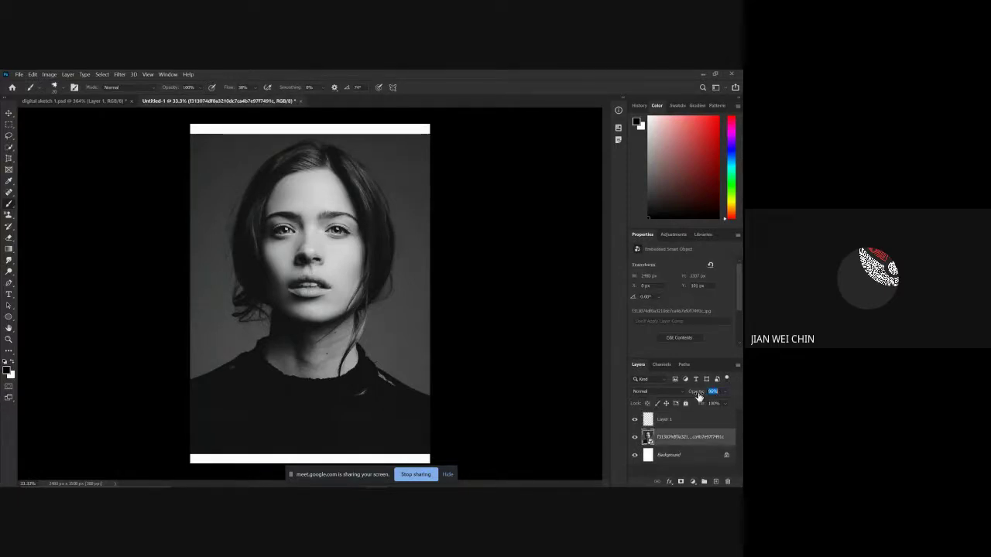
pyautogui.moveTo(695, 395); pyautogui.dragTo(684, 395)
# Step: Switch to Layer 1 and brush light pencil shading down the shadowed side of the nose bridge, from inner brow toward nostril
pyautogui.press('z')
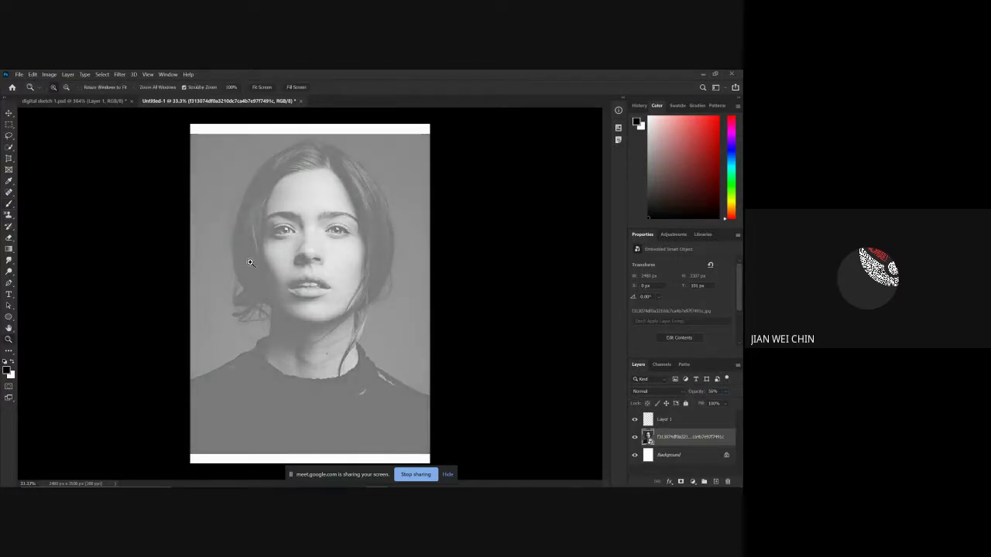
pyautogui.moveTo(275, 265); pyautogui.dragTo(305, 239)
pyautogui.press('b')
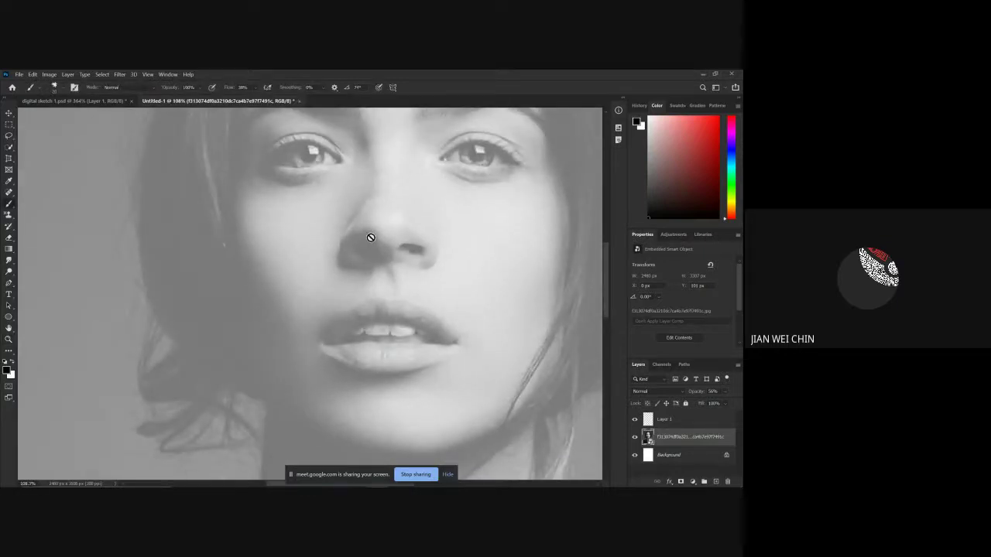
pyautogui.moveTo(370, 238); pyautogui.dragTo(389, 336)
pyautogui.moveTo(393, 247); pyautogui.dragTo(398, 277)
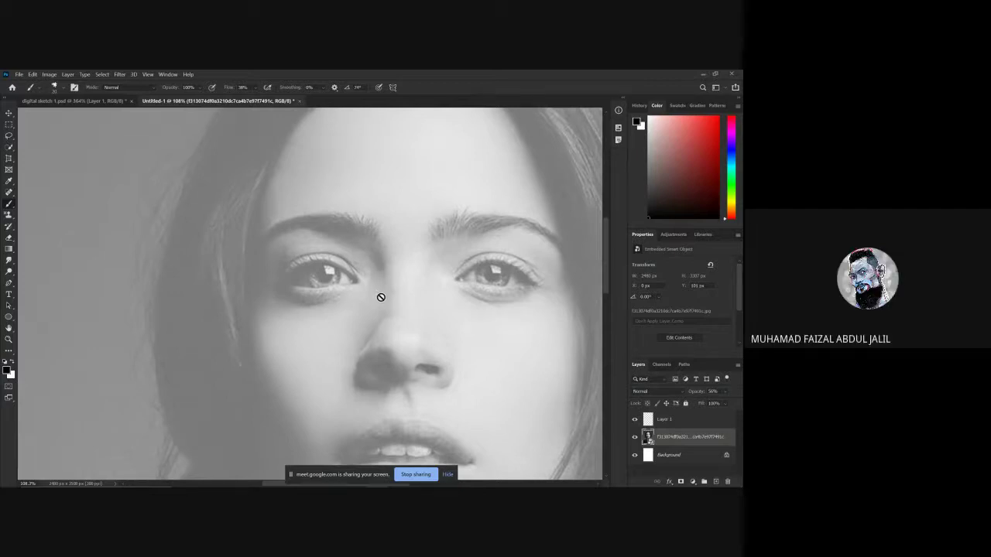
pyautogui.hotkey('alt', ']')
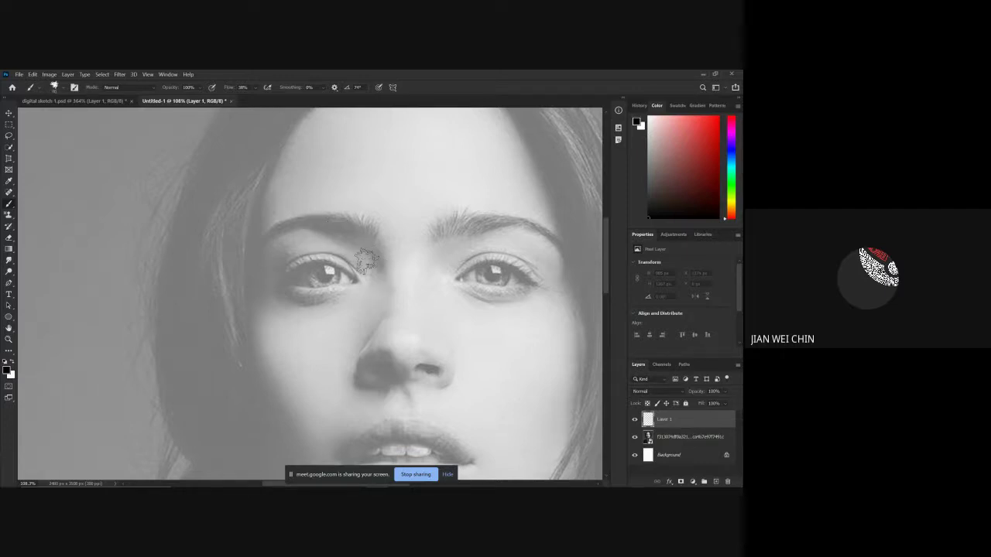
pyautogui.moveTo(365, 262)
pyautogui.mouseDown()
pyautogui.moveTo(347, 238)
pyautogui.moveTo(359, 252)
pyautogui.mouseUp()
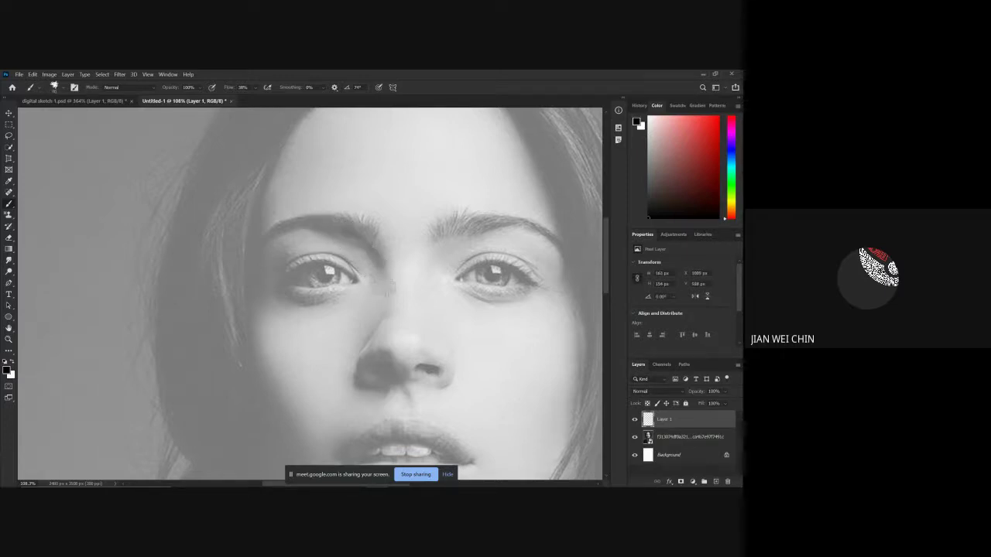
pyautogui.moveTo(387, 288)
pyautogui.mouseDown()
pyautogui.moveTo(371, 309)
pyautogui.moveTo(371, 257)
pyautogui.moveTo(367, 334)
pyautogui.moveTo(377, 278)
pyautogui.moveTo(349, 355)
pyautogui.moveTo(380, 298)
pyautogui.moveTo(347, 364)
pyautogui.mouseUp()
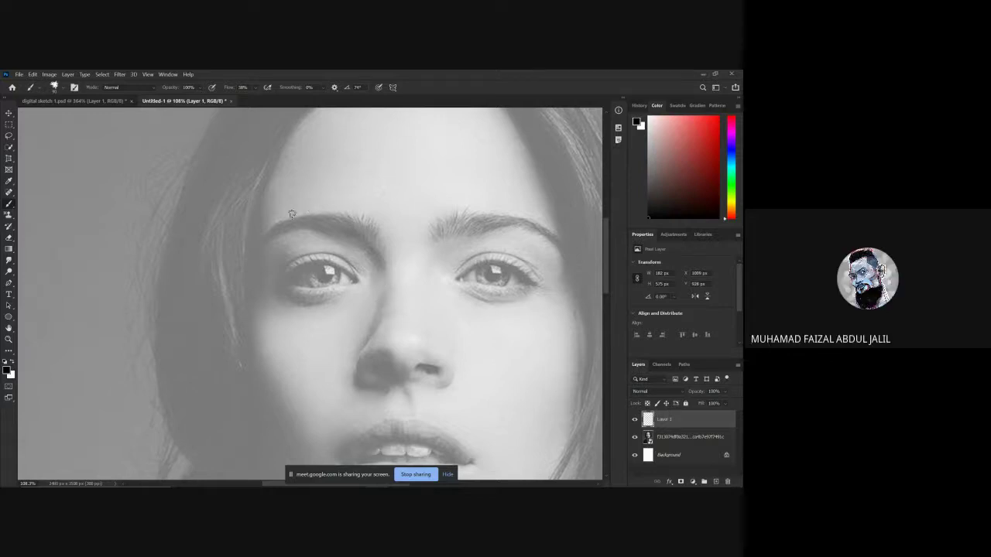
# Step: Sketch light pencil strokes along the eyebrow on the image's right and undo the misplaced ones
pyautogui.moveTo(349, 128); pyautogui.dragTo(348, 266)
pyautogui.moveTo(359, 199); pyautogui.dragTo(317, 159)
pyautogui.moveTo(491, 278); pyautogui.dragTo(449, 248)
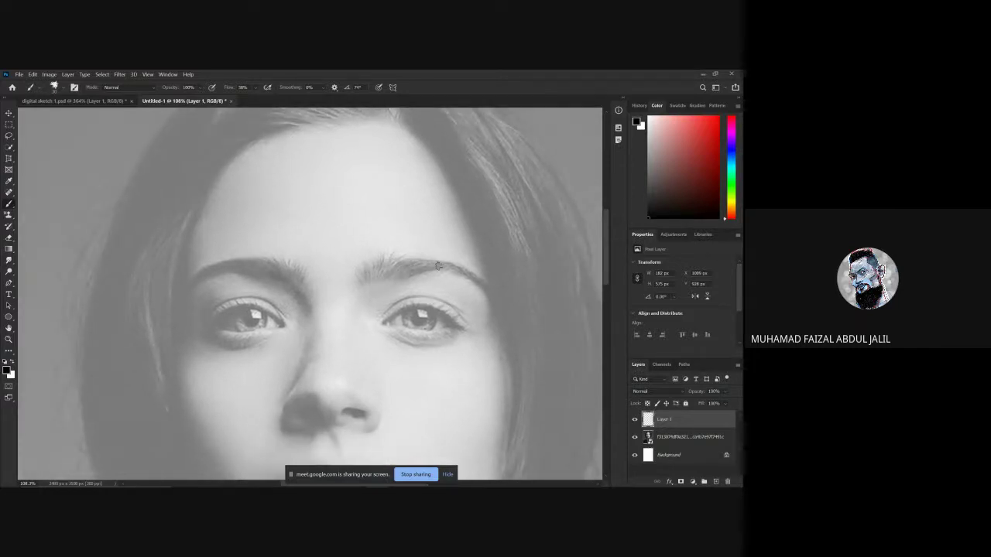
pyautogui.press('z')
pyautogui.moveTo(411, 277)
pyautogui.mouseDown()
pyautogui.moveTo(444, 258)
pyautogui.moveTo(379, 290)
pyautogui.moveTo(441, 251)
pyautogui.mouseUp()
pyautogui.press('b')
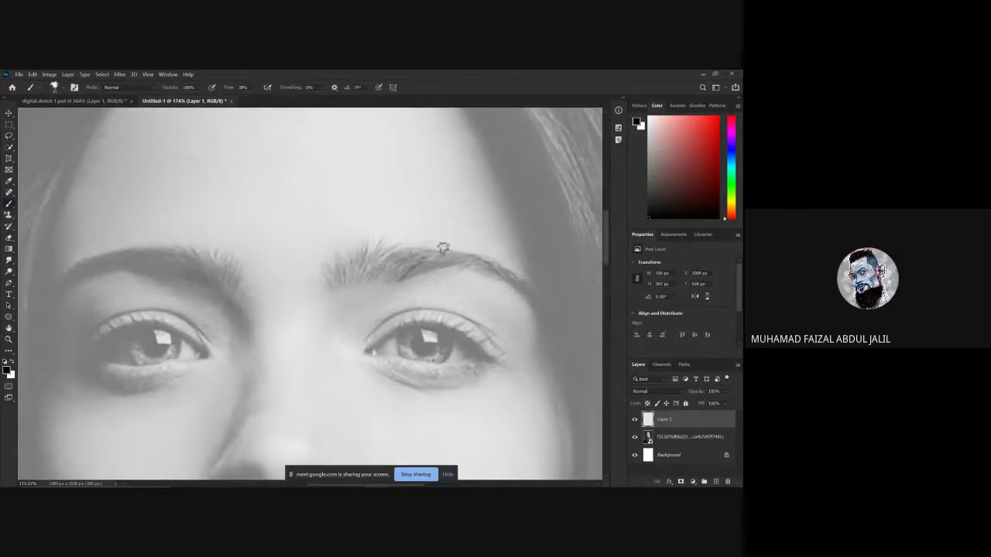
pyautogui.hotkey('ctrl', 'z')
pyautogui.moveTo(390, 276); pyautogui.dragTo(422, 257)
pyautogui.hotkey('ctrl', 'z')
pyautogui.hotkey('ctrl', 'z')
# Step: Draw individual upward hair strokes at the inner end of the eyebrow on the image's right
pyautogui.moveTo(362, 281); pyautogui.dragTo(390, 244)
pyautogui.moveTo(353, 282); pyautogui.dragTo(368, 232)
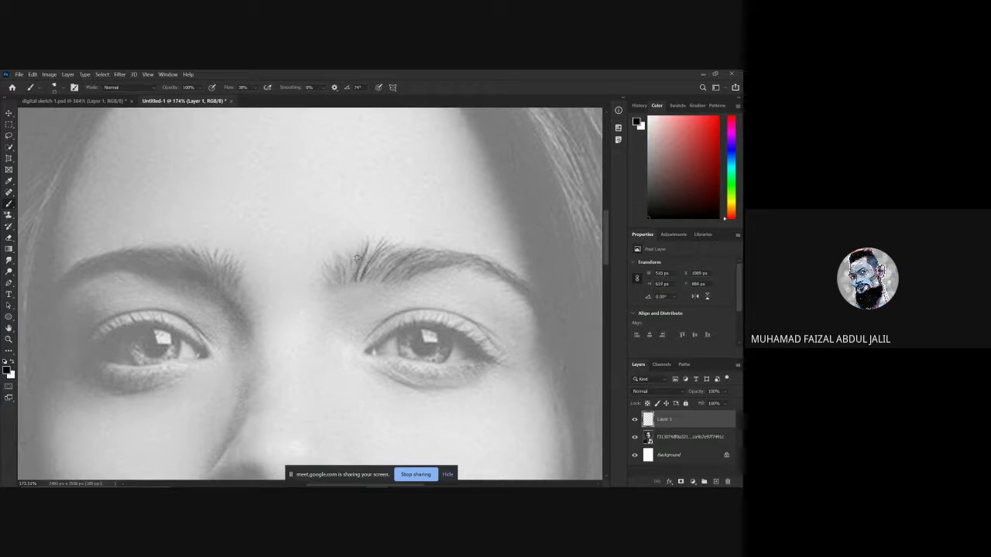
pyautogui.moveTo(347, 287); pyautogui.dragTo(356, 250)
pyautogui.moveTo(324, 285); pyautogui.dragTo(339, 249)
pyautogui.moveTo(370, 274)
pyautogui.mouseDown()
pyautogui.moveTo(391, 245)
pyautogui.moveTo(391, 256)
pyautogui.mouseUp()
pyautogui.moveTo(342, 281); pyautogui.dragTo(333, 257)
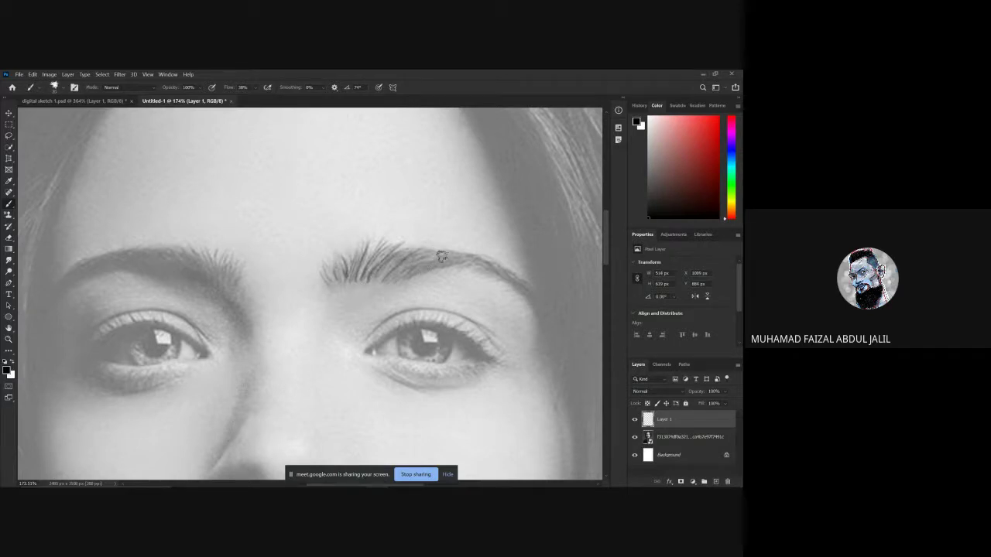
# Step: Darken the same eyebrow from its middle to the outer tail and thicken the hairs toward its inner end
pyautogui.moveTo(403, 280)
pyautogui.mouseDown()
pyautogui.moveTo(458, 256)
pyautogui.moveTo(416, 269)
pyautogui.moveTo(436, 266)
pyautogui.moveTo(400, 257)
pyautogui.moveTo(443, 250)
pyautogui.moveTo(405, 251)
pyautogui.moveTo(386, 281)
pyautogui.moveTo(432, 252)
pyautogui.moveTo(400, 274)
pyautogui.moveTo(474, 263)
pyautogui.moveTo(456, 250)
pyautogui.moveTo(520, 288)
pyautogui.mouseUp()
pyautogui.moveTo(486, 256)
pyautogui.mouseDown()
pyautogui.moveTo(535, 300)
pyautogui.moveTo(514, 280)
pyautogui.mouseUp()
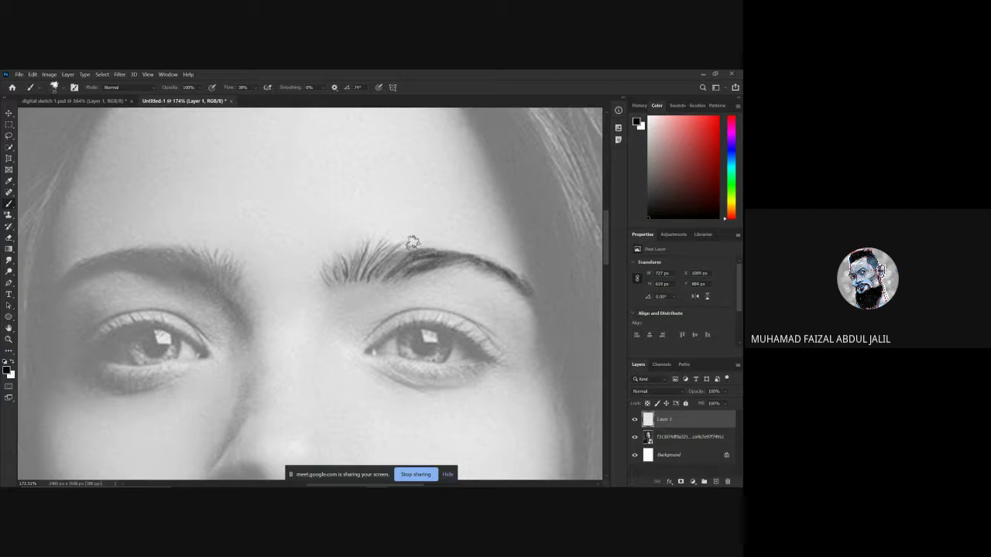
pyautogui.moveTo(410, 245)
pyautogui.mouseDown()
pyautogui.moveTo(372, 284)
pyautogui.moveTo(390, 251)
pyautogui.moveTo(373, 275)
pyautogui.moveTo(424, 261)
pyautogui.mouseUp()
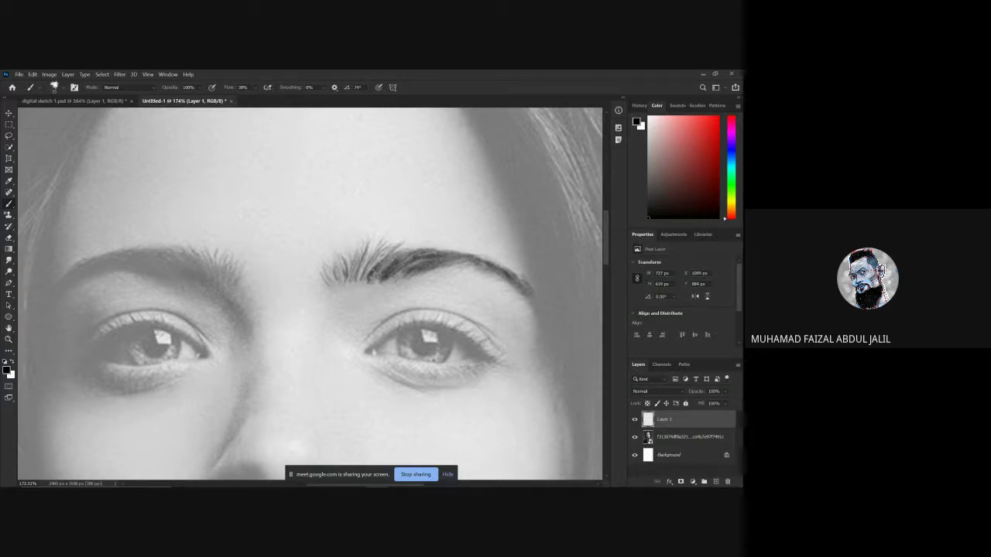
pyautogui.moveTo(360, 277)
pyautogui.mouseDown()
pyautogui.moveTo(386, 250)
pyautogui.moveTo(342, 287)
pyautogui.moveTo(374, 255)
pyautogui.moveTo(347, 279)
pyautogui.moveTo(418, 259)
pyautogui.mouseUp()
pyautogui.moveTo(379, 291)
pyautogui.mouseDown()
pyautogui.moveTo(356, 266)
pyautogui.moveTo(382, 287)
pyautogui.moveTo(374, 274)
pyautogui.moveTo(387, 275)
pyautogui.moveTo(414, 241)
pyautogui.mouseUp()
pyautogui.moveTo(378, 276)
pyautogui.mouseDown()
pyautogui.moveTo(353, 276)
pyautogui.moveTo(395, 232)
pyautogui.mouseUp()
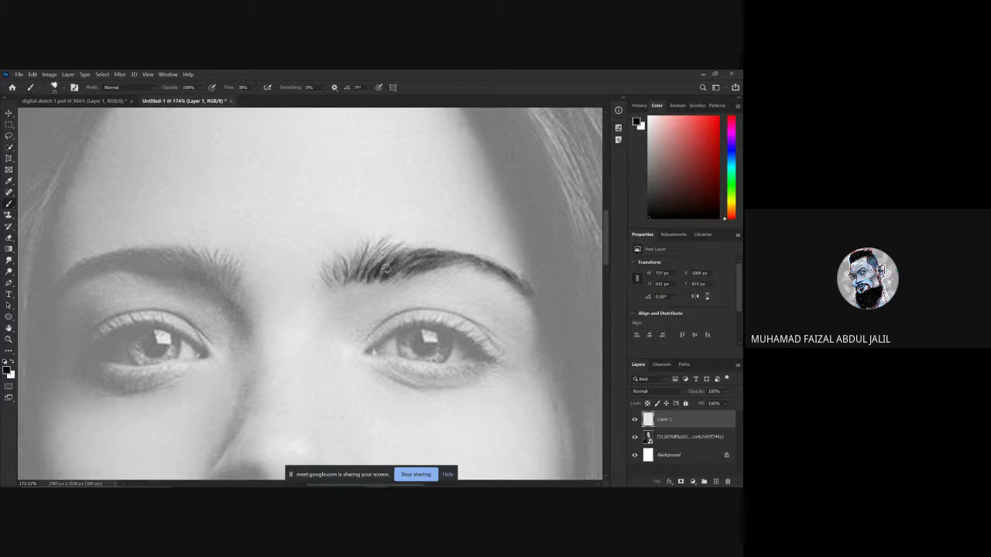
pyautogui.moveTo(387, 272); pyautogui.dragTo(408, 237)
# Step: Rasterize the portrait photo layer and make Layer 1 the active layer again
pyautogui.moveTo(195, 282)
pyautogui.mouseDown()
pyautogui.moveTo(181, 248)
pyautogui.moveTo(177, 255)
pyautogui.moveTo(151, 246)
pyautogui.mouseUp()
pyautogui.keyDown('ctrl'); pyautogui.click(167, 266); pyautogui.keyUp('ctrl')
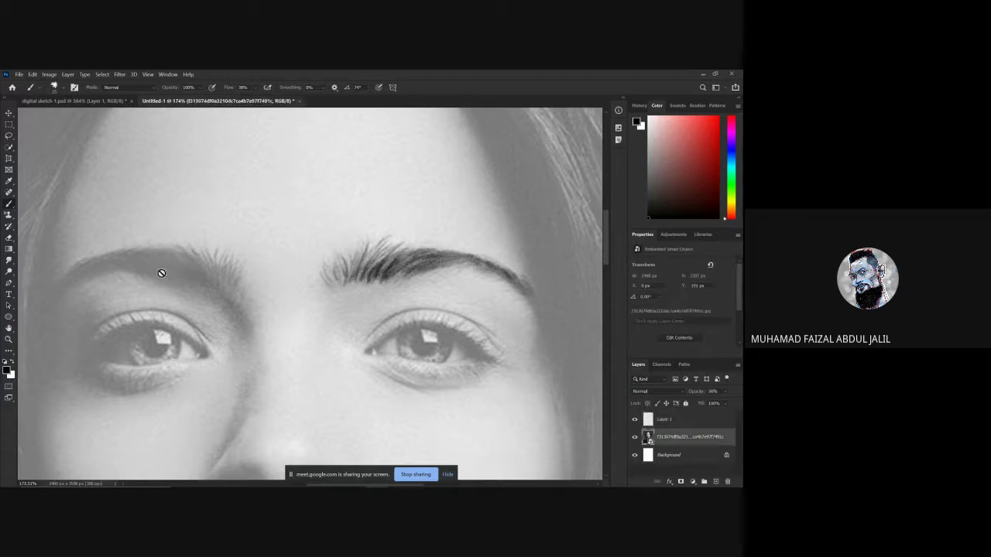
pyautogui.click(192, 277)
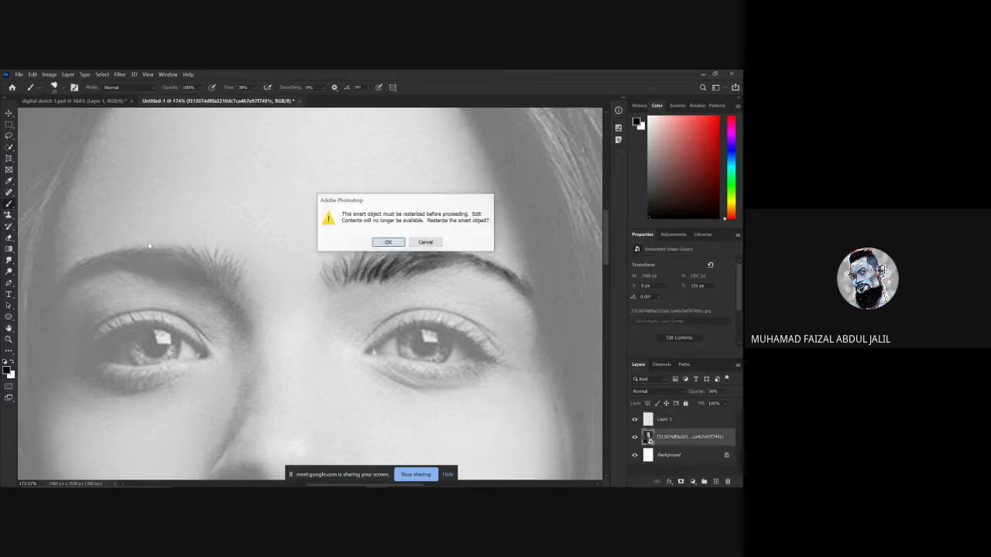
pyautogui.click(391, 244)
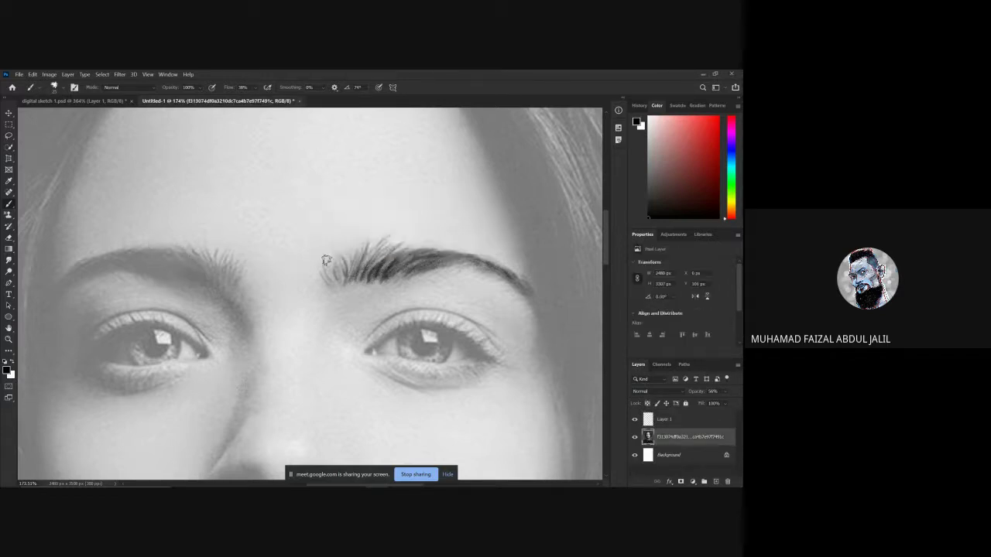
pyautogui.click(652, 422)
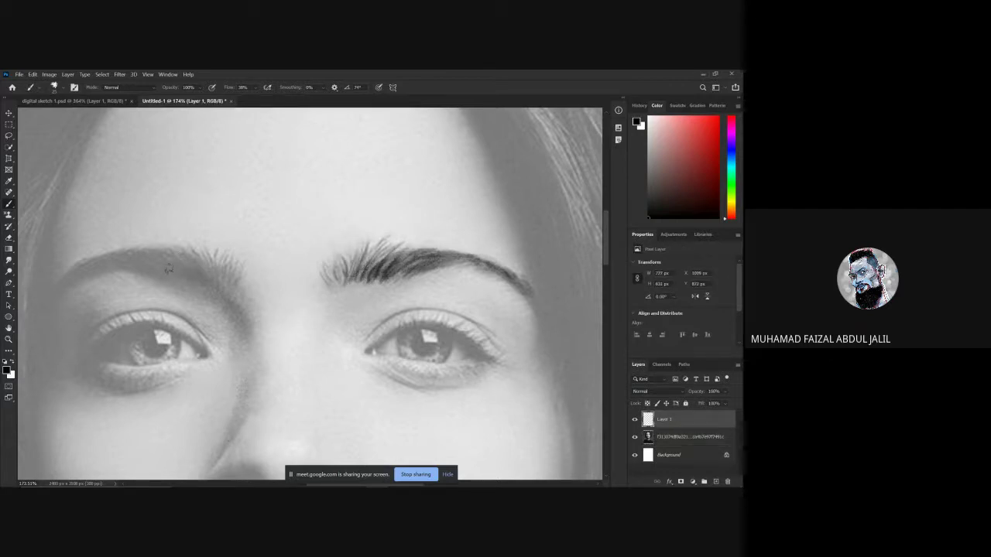
# Step: Shade the eyebrow on the image's left from arch to tail and add upward hair strokes at its inner end
pyautogui.moveTo(175, 255); pyautogui.dragTo(191, 278)
pyautogui.moveTo(153, 251); pyautogui.dragTo(186, 270)
pyautogui.moveTo(130, 249)
pyautogui.mouseDown()
pyautogui.moveTo(172, 271)
pyautogui.moveTo(131, 261)
pyautogui.moveTo(143, 257)
pyautogui.moveTo(92, 268)
pyautogui.moveTo(111, 258)
pyautogui.moveTo(94, 256)
pyautogui.moveTo(116, 259)
pyautogui.moveTo(92, 272)
pyautogui.moveTo(121, 254)
pyautogui.moveTo(82, 272)
pyautogui.mouseUp()
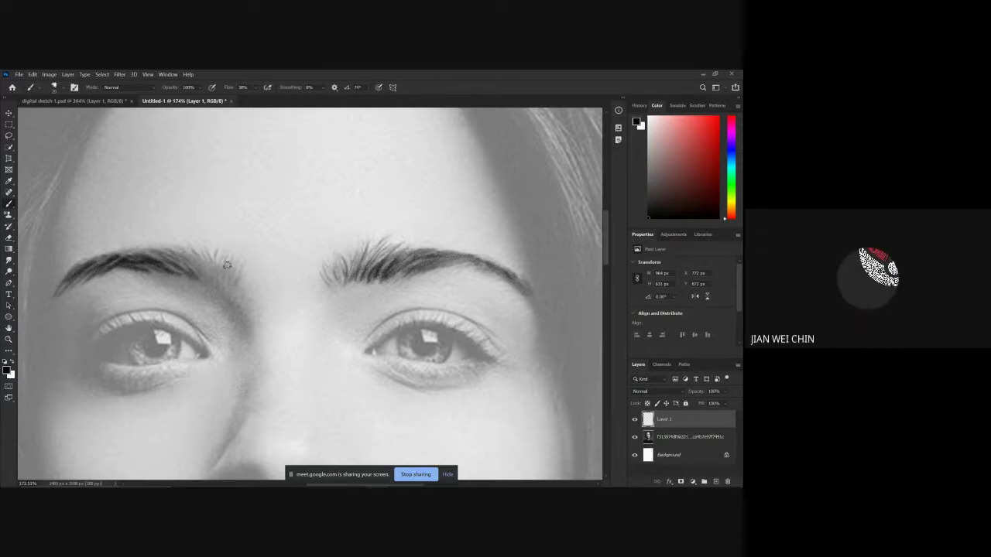
pyautogui.moveTo(211, 288)
pyautogui.mouseDown()
pyautogui.moveTo(207, 248)
pyautogui.moveTo(200, 265)
pyautogui.moveTo(180, 252)
pyautogui.moveTo(199, 268)
pyautogui.moveTo(178, 254)
pyautogui.mouseUp()
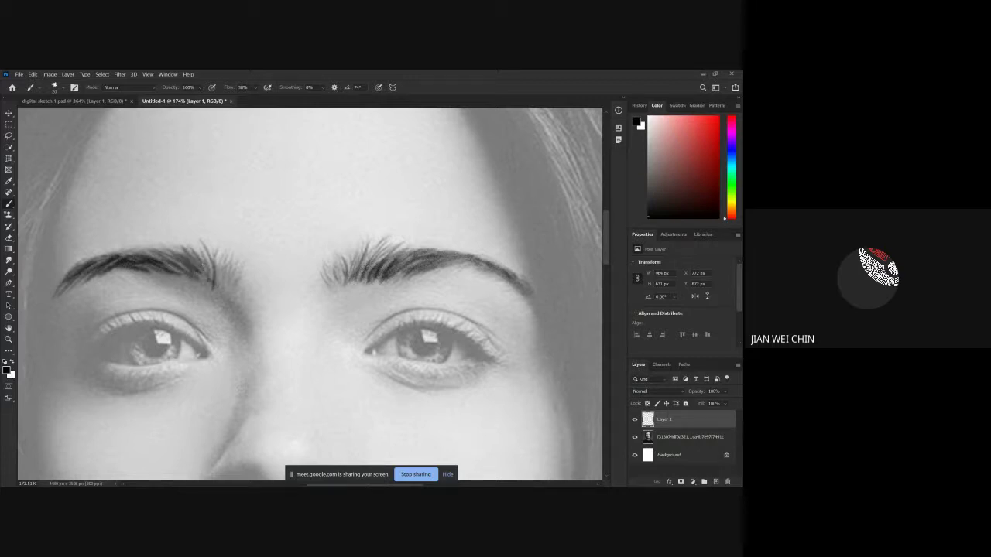
pyautogui.moveTo(212, 284); pyautogui.dragTo(206, 254)
pyautogui.moveTo(218, 288)
pyautogui.mouseDown()
pyautogui.moveTo(213, 251)
pyautogui.moveTo(227, 280)
pyautogui.moveTo(232, 253)
pyautogui.mouseUp()
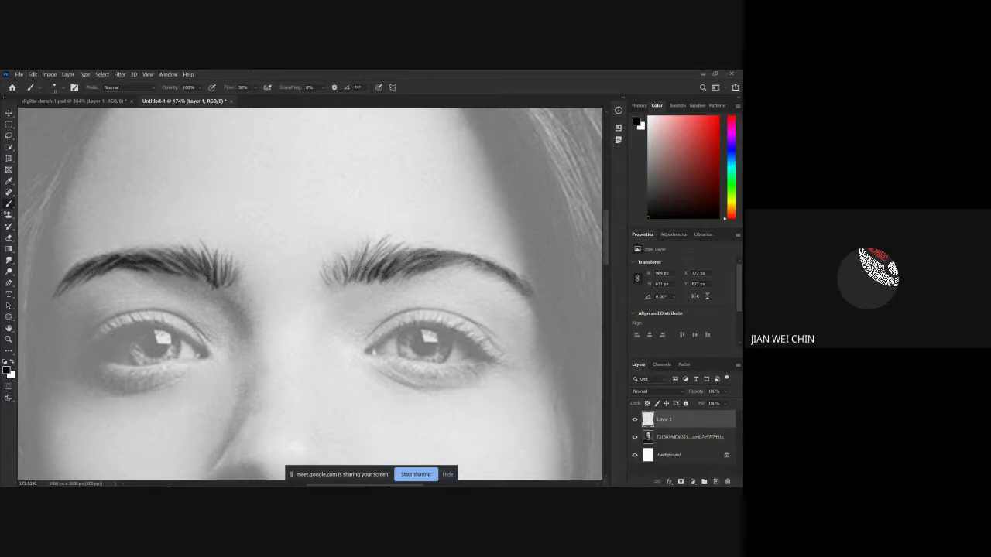
pyautogui.moveTo(208, 286); pyautogui.dragTo(200, 273)
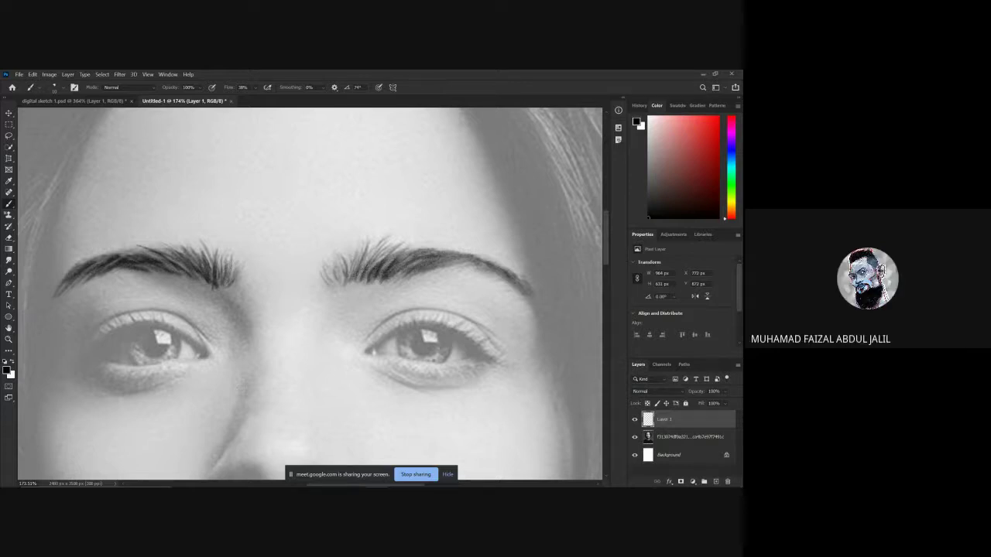
# Step: Outline the upper and lower lid edges of the eye on the image's right and trace its eyelid crease with a fine brush
pyautogui.press('z')
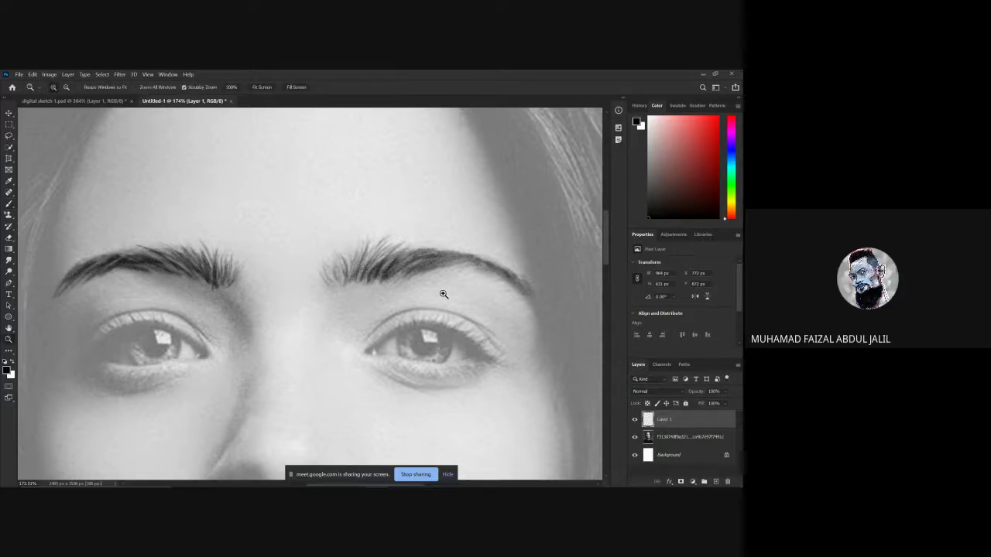
pyautogui.click(457, 305)
pyautogui.scroll(-5, 458, 306)
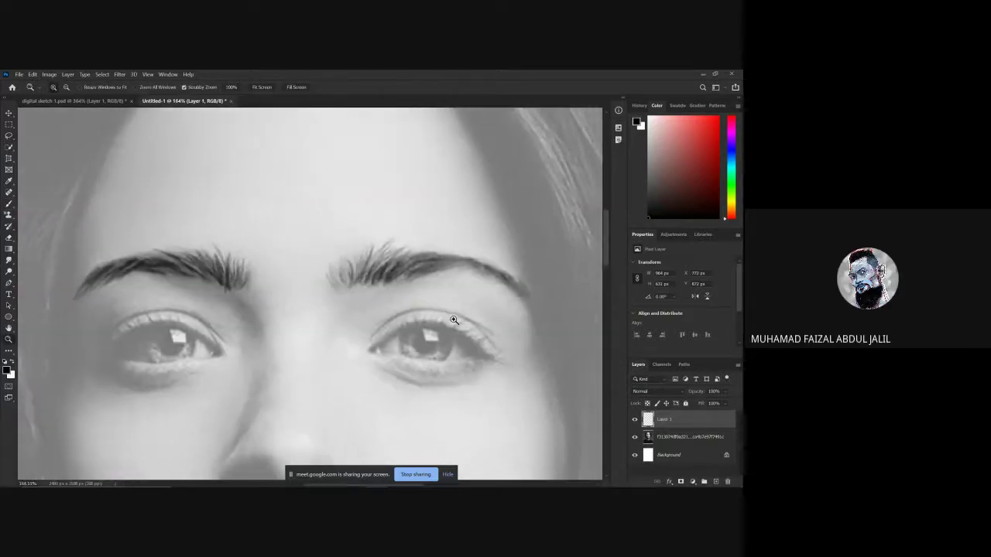
pyautogui.press('b')
pyautogui.moveTo(470, 327)
pyautogui.mouseDown()
pyautogui.moveTo(415, 286)
pyautogui.moveTo(434, 291)
pyautogui.mouseUp()
pyautogui.press('z')
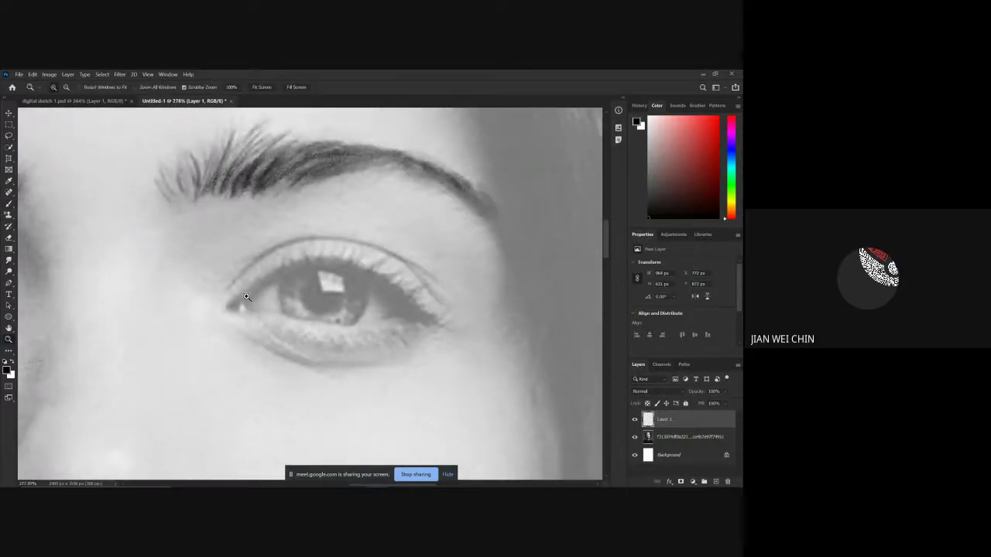
pyautogui.press('b')
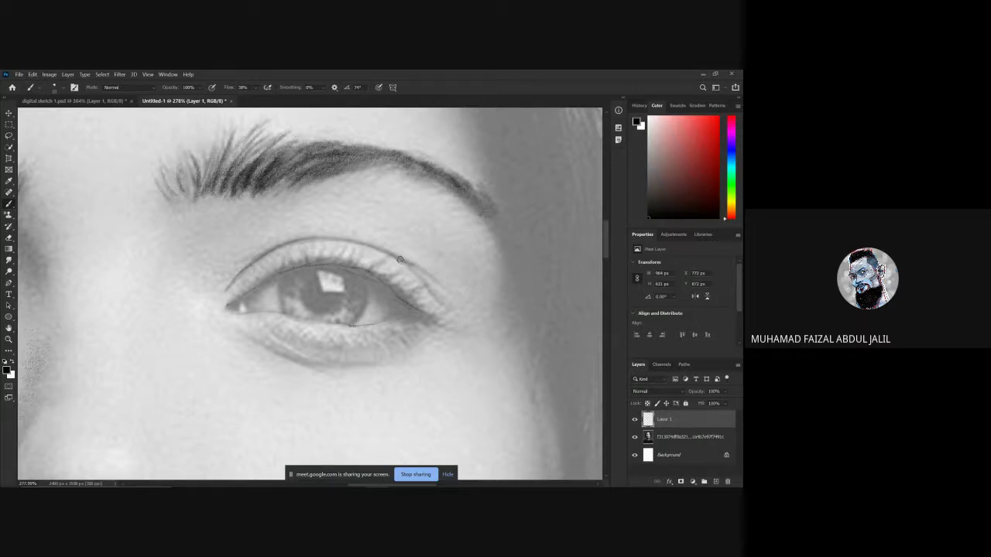
pyautogui.moveTo(400, 260); pyautogui.dragTo(437, 277)
# Step: Darken the upper lash line and both the outer and inner corners of the outlined eye
pyautogui.moveTo(387, 288); pyautogui.dragTo(431, 318)
pyautogui.moveTo(391, 293)
pyautogui.mouseDown()
pyautogui.moveTo(416, 307)
pyautogui.moveTo(389, 314)
pyautogui.moveTo(432, 303)
pyautogui.moveTo(397, 281)
pyautogui.moveTo(386, 312)
pyautogui.mouseUp()
pyautogui.moveTo(410, 308)
pyautogui.mouseDown()
pyautogui.moveTo(399, 298)
pyautogui.moveTo(408, 309)
pyautogui.mouseUp()
pyautogui.moveTo(230, 307)
pyautogui.mouseDown()
pyautogui.moveTo(267, 273)
pyautogui.moveTo(228, 301)
pyautogui.mouseUp()
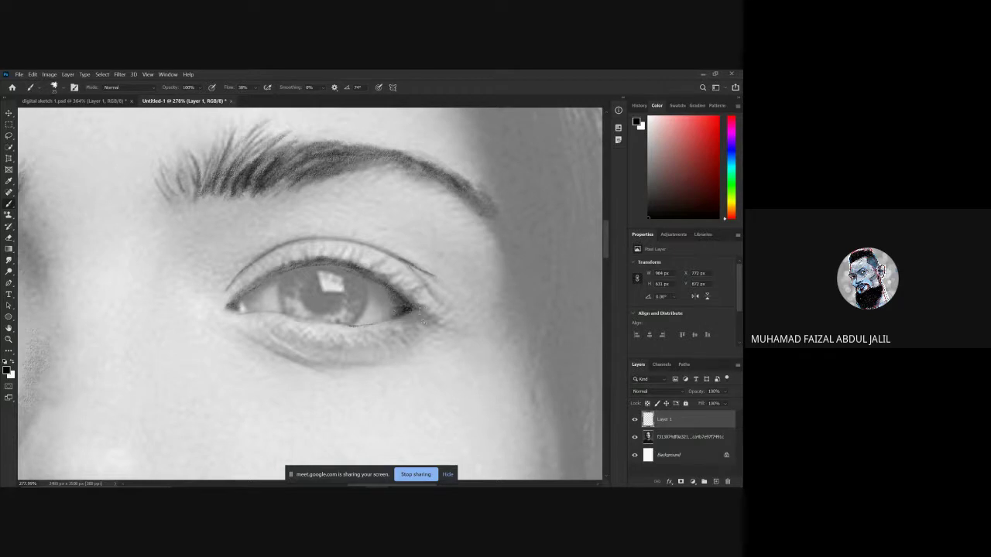
pyautogui.moveTo(404, 308); pyautogui.dragTo(396, 313)
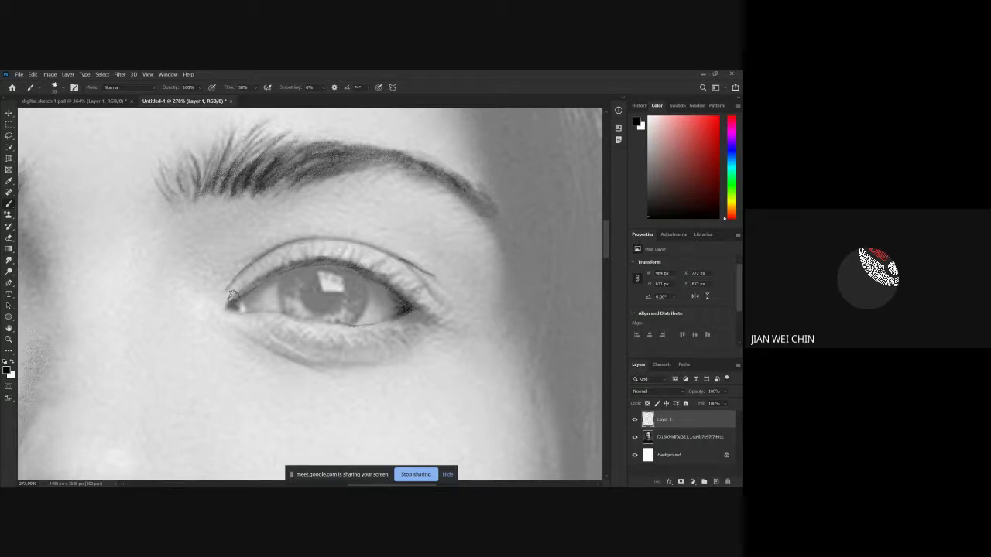
pyautogui.moveTo(232, 291); pyautogui.dragTo(275, 269)
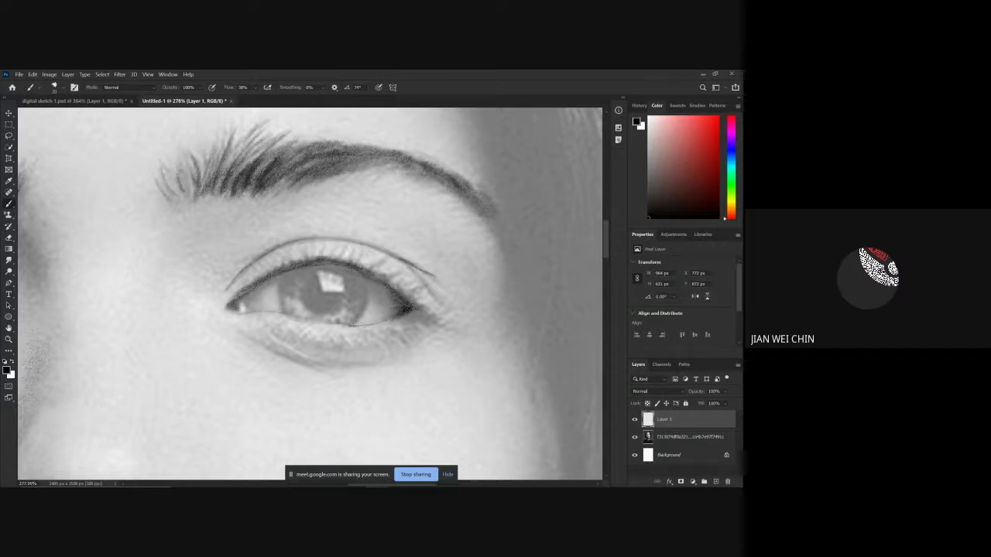
# Step: Draw the individual upper eyelashes toward the eye's outer corner with a smaller brush
pyautogui.press('[')
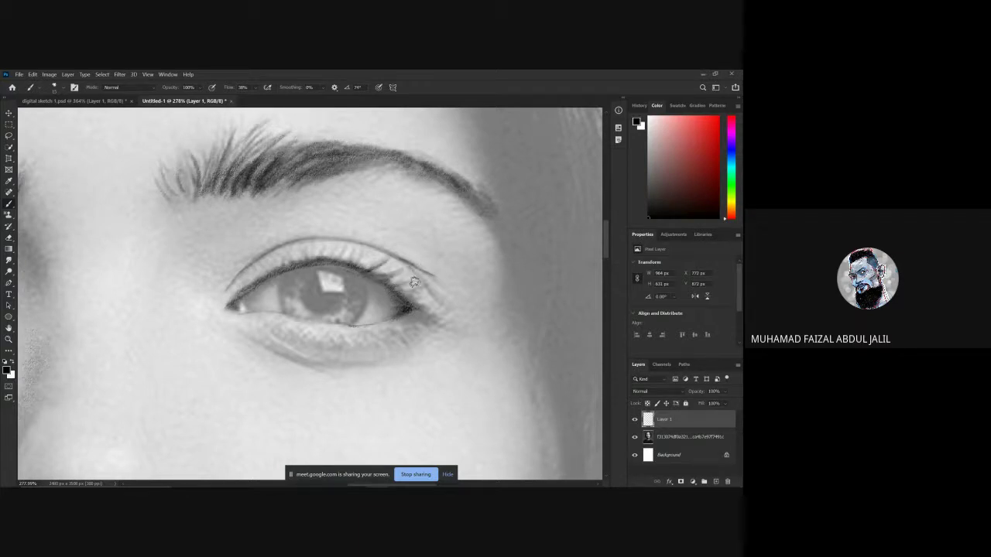
pyautogui.moveTo(403, 298); pyautogui.dragTo(434, 297)
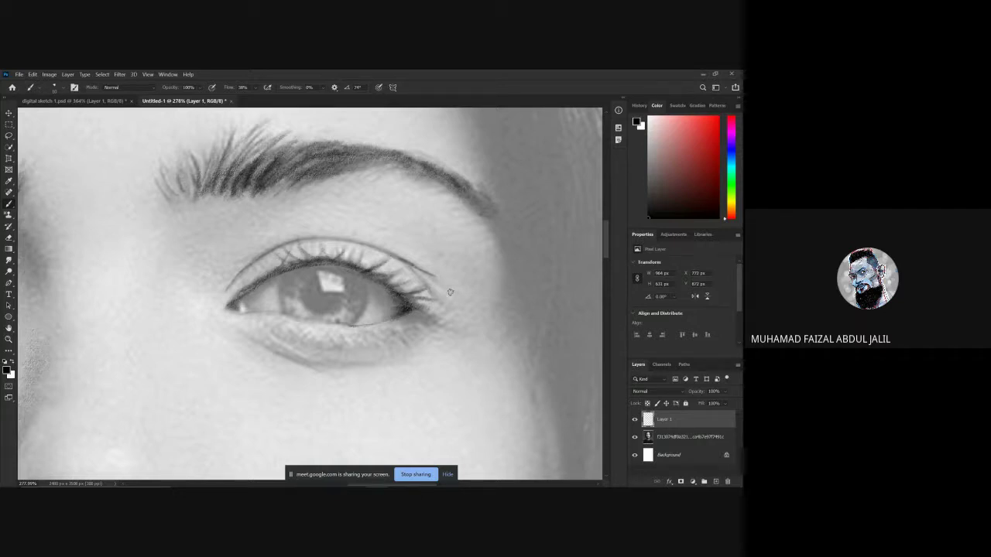
pyautogui.moveTo(405, 300); pyautogui.dragTo(454, 285)
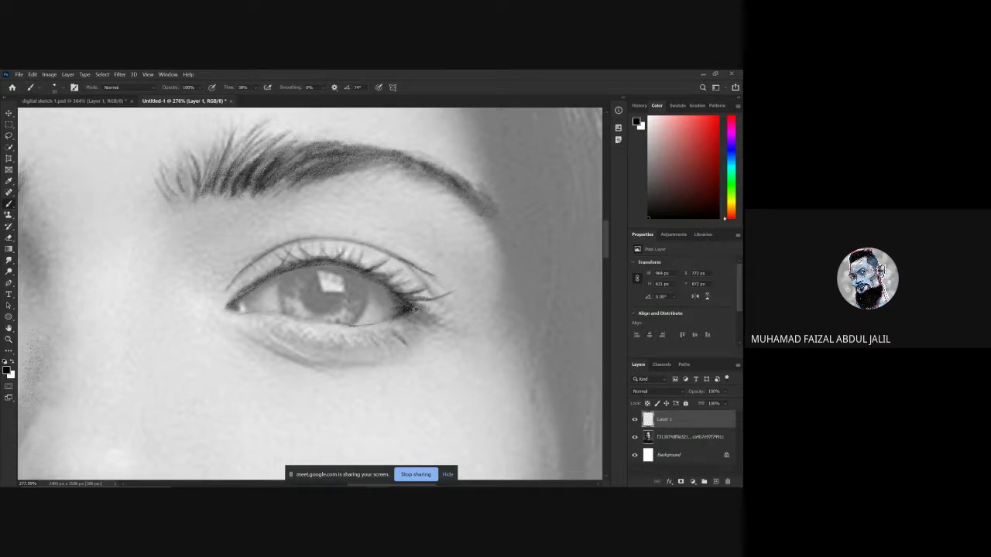
# Step: Enlarge the brush and shade the eyeball at its outer and inner corners beneath the upper lid
pyautogui.press(']')
pyautogui.moveTo(433, 317)
pyautogui.mouseDown()
pyautogui.moveTo(404, 309)
pyautogui.moveTo(402, 319)
pyautogui.moveTo(406, 309)
pyautogui.moveTo(432, 321)
pyautogui.moveTo(409, 311)
pyautogui.mouseUp()
pyautogui.moveTo(267, 285)
pyautogui.mouseDown()
pyautogui.moveTo(249, 304)
pyautogui.moveTo(271, 286)
pyautogui.moveTo(251, 302)
pyautogui.moveTo(269, 296)
pyautogui.moveTo(269, 309)
pyautogui.moveTo(261, 294)
pyautogui.moveTo(251, 304)
pyautogui.moveTo(263, 292)
pyautogui.moveTo(261, 310)
pyautogui.moveTo(249, 300)
pyautogui.moveTo(275, 289)
pyautogui.moveTo(243, 305)
pyautogui.mouseUp()
pyautogui.scroll(4, 272, 299)
pyautogui.moveTo(240, 280)
pyautogui.mouseDown()
pyautogui.moveTo(231, 294)
pyautogui.moveTo(288, 273)
pyautogui.mouseUp()
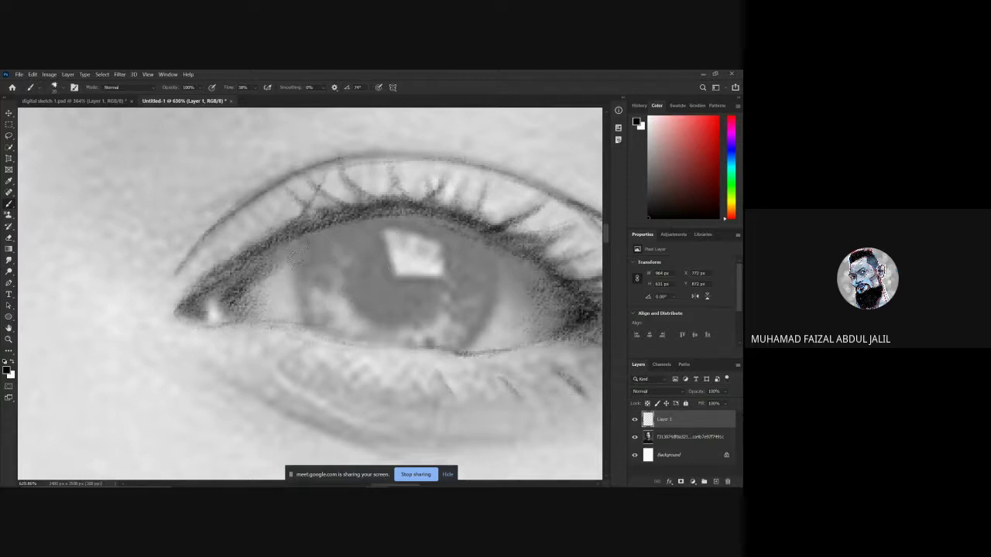
# Step: Draw the curved inner and outer edges of the iris in the eye on the image's right
pyautogui.moveTo(298, 265); pyautogui.dragTo(329, 310)
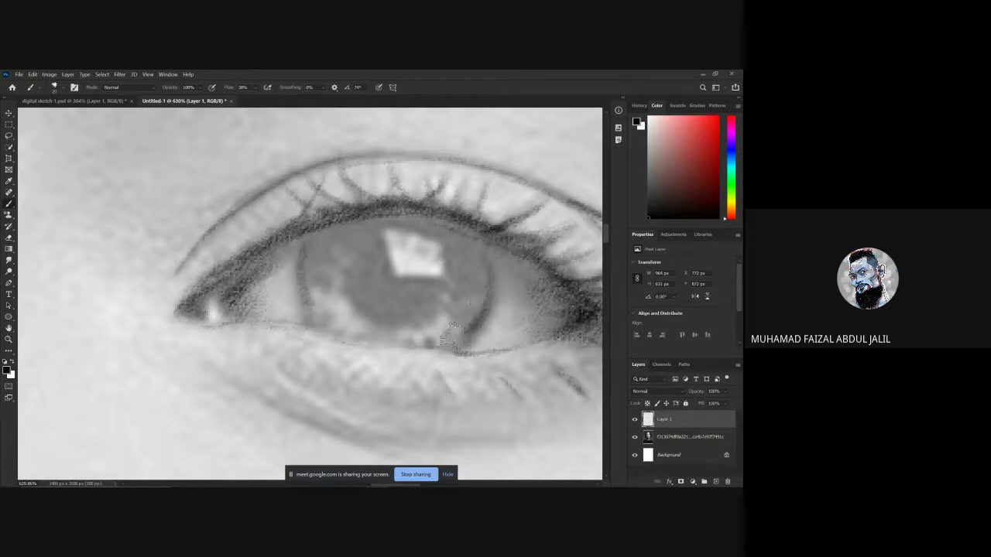
pyautogui.moveTo(490, 259); pyautogui.dragTo(469, 331)
pyautogui.moveTo(485, 294); pyautogui.dragTo(467, 335)
# Step: Outline the pupil and fill it with dark strokes, leaving the square highlight white
pyautogui.moveTo(367, 258); pyautogui.dragTo(358, 311)
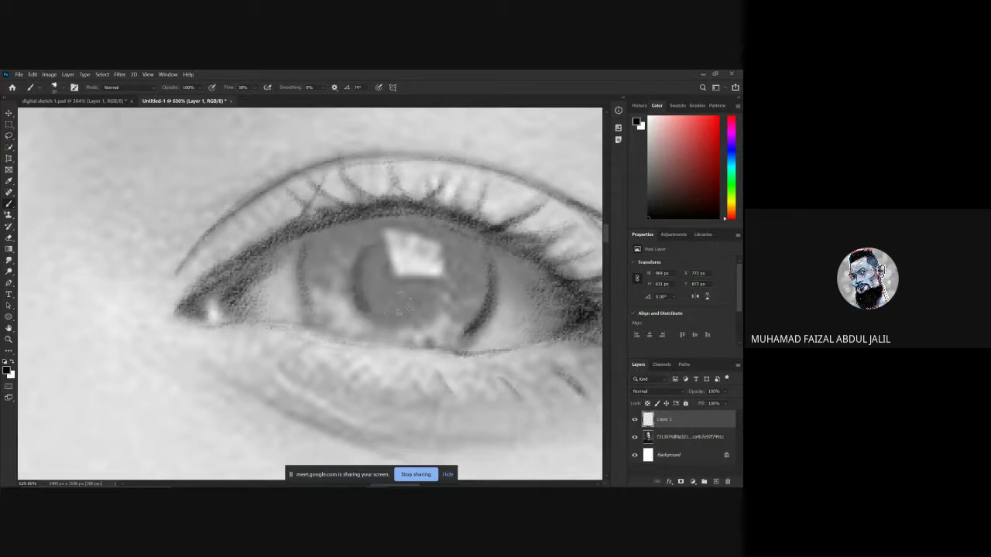
pyautogui.moveTo(357, 271)
pyautogui.mouseDown()
pyautogui.moveTo(390, 319)
pyautogui.moveTo(429, 308)
pyautogui.mouseUp()
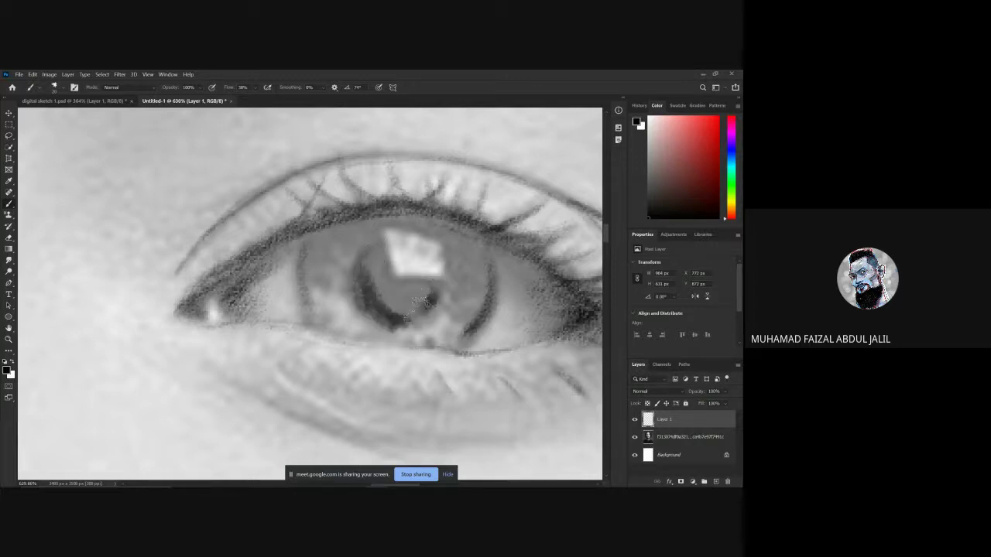
pyautogui.moveTo(420, 300); pyautogui.dragTo(423, 310)
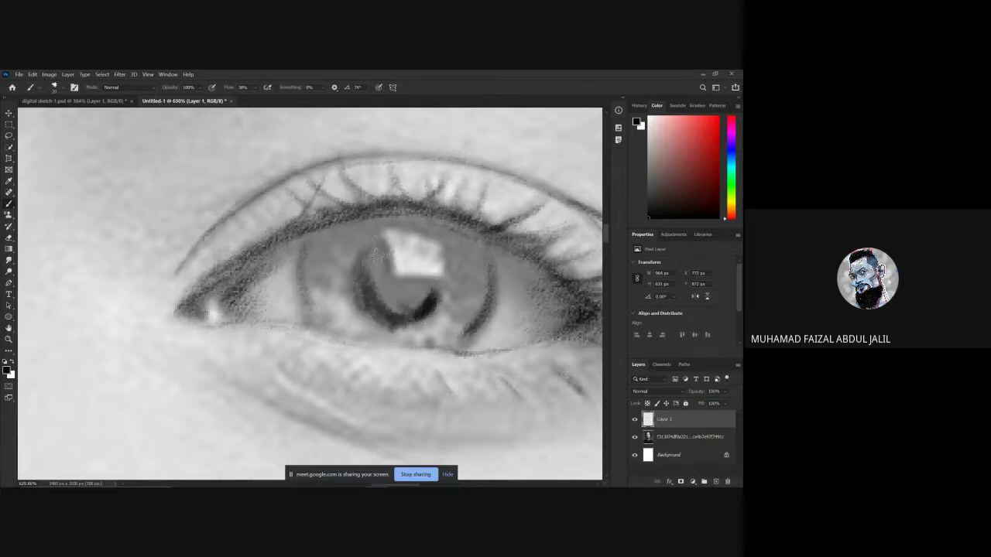
pyautogui.moveTo(368, 252)
pyautogui.mouseDown()
pyautogui.moveTo(375, 292)
pyautogui.moveTo(366, 260)
pyautogui.moveTo(363, 296)
pyautogui.moveTo(398, 312)
pyautogui.moveTo(390, 285)
pyautogui.moveTo(371, 294)
pyautogui.moveTo(402, 312)
pyautogui.moveTo(394, 289)
pyautogui.moveTo(413, 281)
pyautogui.moveTo(404, 283)
pyautogui.moveTo(429, 291)
pyautogui.moveTo(407, 289)
pyautogui.moveTo(414, 277)
pyautogui.moveTo(419, 292)
pyautogui.moveTo(403, 300)
pyautogui.moveTo(419, 295)
pyautogui.moveTo(400, 290)
pyautogui.moveTo(405, 304)
pyautogui.moveTo(379, 254)
pyautogui.moveTo(400, 300)
pyautogui.moveTo(378, 260)
pyautogui.moveTo(398, 300)
pyautogui.moveTo(381, 297)
pyautogui.moveTo(404, 285)
pyautogui.moveTo(373, 281)
pyautogui.moveTo(447, 273)
pyautogui.mouseUp()
pyautogui.moveTo(445, 223); pyautogui.dragTo(467, 234)
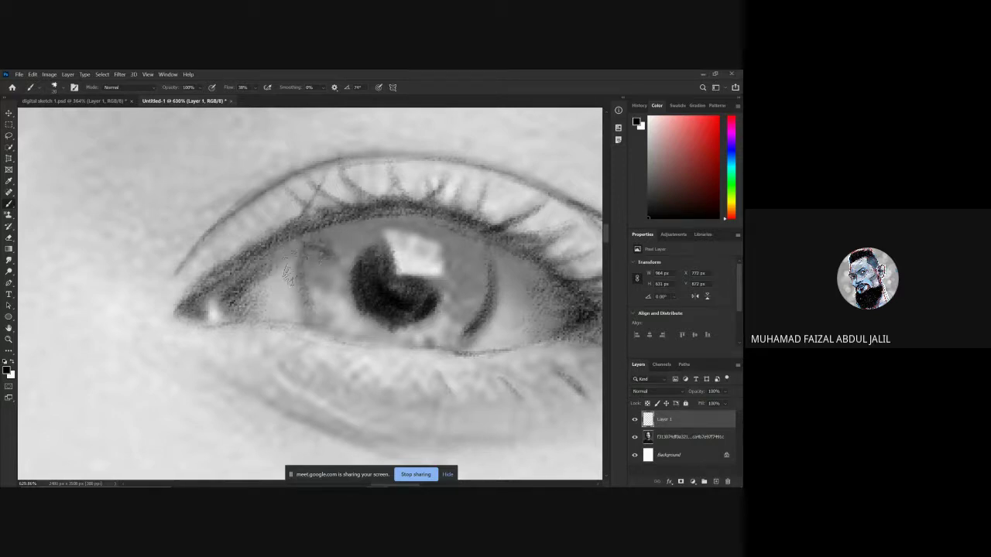
# Step: Shade the upper iris beneath the lash line and around the highlight with textured dark strokes
pyautogui.moveTo(288, 271)
pyautogui.mouseDown()
pyautogui.moveTo(329, 269)
pyautogui.moveTo(297, 285)
pyautogui.mouseUp()
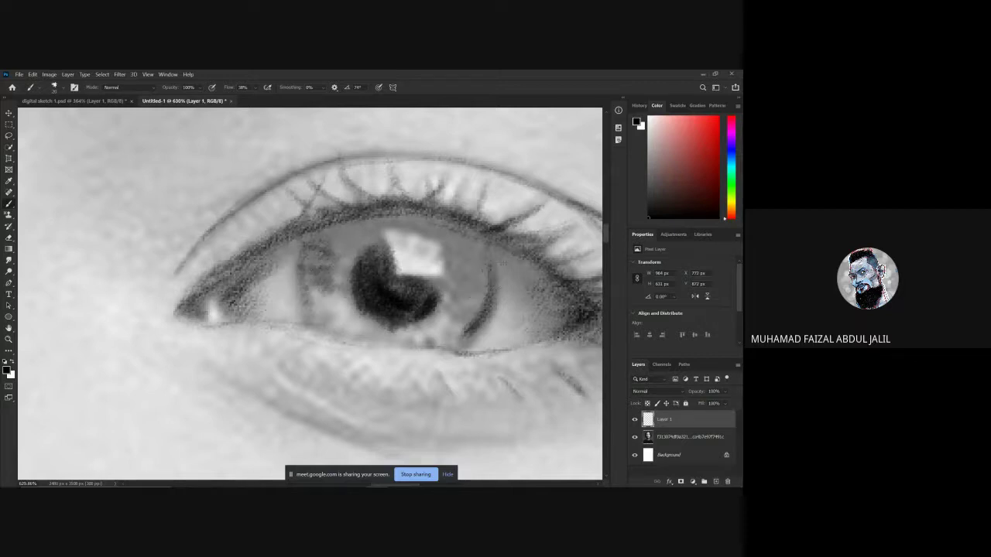
pyautogui.moveTo(473, 244)
pyautogui.mouseDown()
pyautogui.moveTo(435, 255)
pyautogui.moveTo(441, 229)
pyautogui.moveTo(432, 292)
pyautogui.moveTo(391, 215)
pyautogui.moveTo(418, 221)
pyautogui.moveTo(400, 237)
pyautogui.mouseUp()
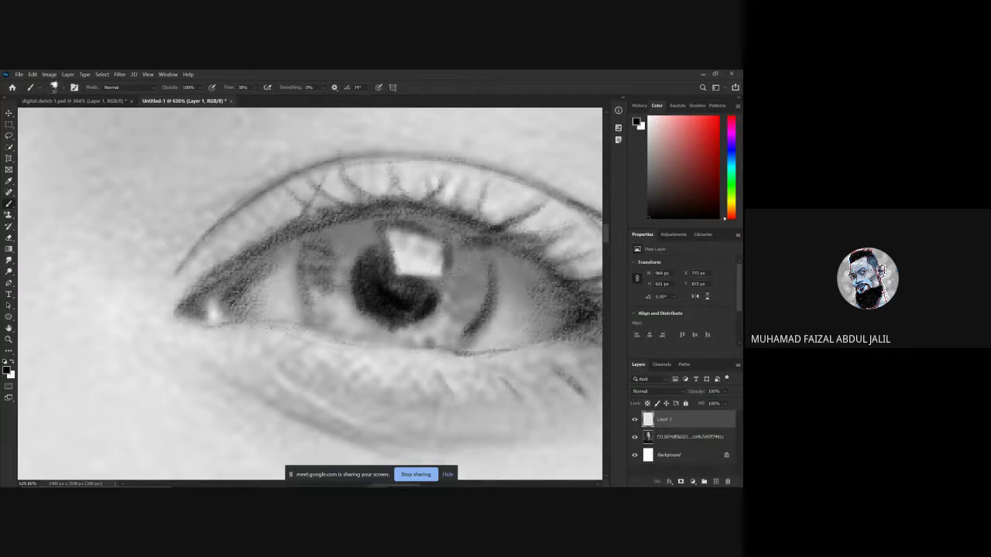
pyautogui.moveTo(464, 269)
pyautogui.mouseDown()
pyautogui.moveTo(449, 228)
pyautogui.moveTo(463, 236)
pyautogui.moveTo(379, 217)
pyautogui.moveTo(391, 211)
pyautogui.moveTo(340, 221)
pyautogui.moveTo(332, 229)
pyautogui.moveTo(356, 222)
pyautogui.moveTo(314, 244)
pyautogui.moveTo(352, 225)
pyautogui.moveTo(317, 236)
pyautogui.moveTo(360, 232)
pyautogui.moveTo(337, 241)
pyautogui.moveTo(356, 249)
pyautogui.moveTo(383, 219)
pyautogui.moveTo(366, 222)
pyautogui.moveTo(422, 220)
pyautogui.moveTo(430, 229)
pyautogui.moveTo(371, 221)
pyautogui.moveTo(429, 225)
pyautogui.moveTo(456, 242)
pyautogui.moveTo(445, 232)
pyautogui.moveTo(456, 267)
pyautogui.moveTo(460, 235)
pyautogui.mouseUp()
pyautogui.moveTo(476, 267)
pyautogui.mouseDown()
pyautogui.moveTo(462, 232)
pyautogui.moveTo(472, 257)
pyautogui.moveTo(461, 243)
pyautogui.mouseUp()
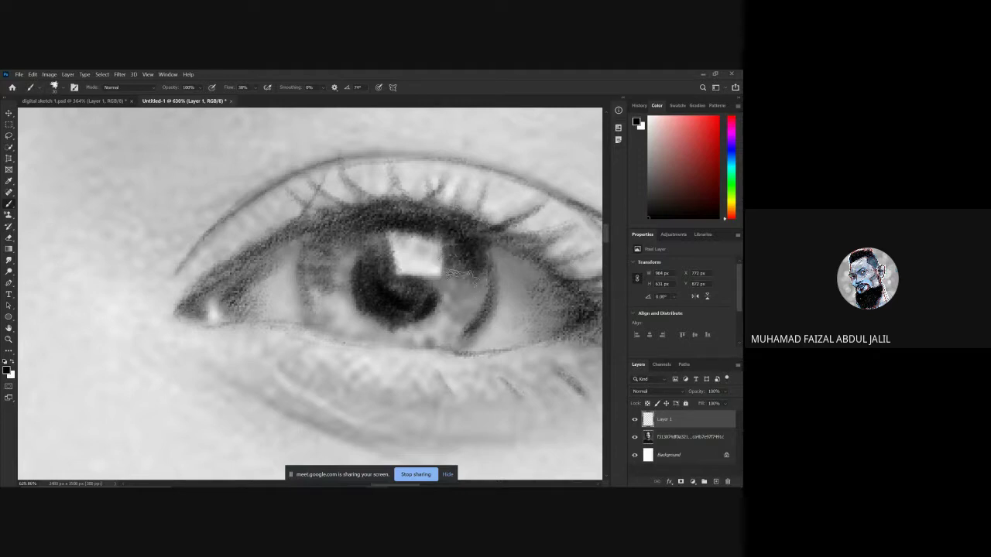
# Step: Build up shading along the outer, inner and lower parts of the iris around the pupil
pyautogui.moveTo(462, 312)
pyautogui.mouseDown()
pyautogui.moveTo(476, 256)
pyautogui.moveTo(470, 331)
pyautogui.mouseUp()
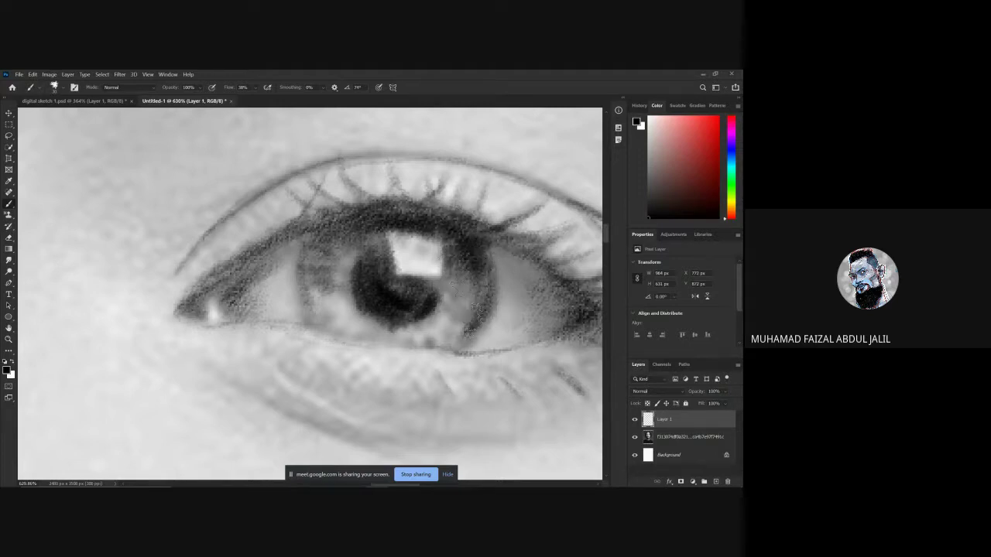
pyautogui.moveTo(466, 296); pyautogui.dragTo(475, 299)
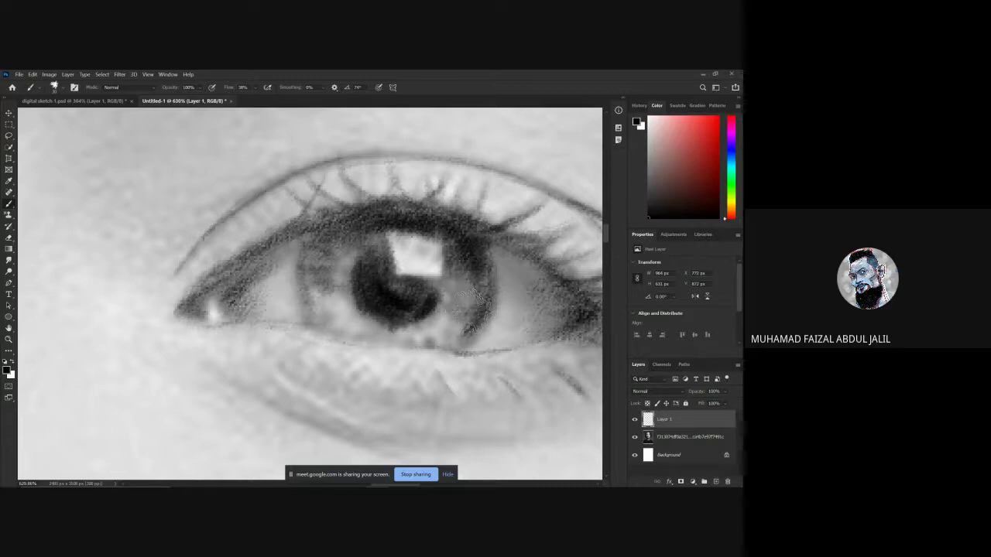
pyautogui.moveTo(480, 262); pyautogui.dragTo(473, 274)
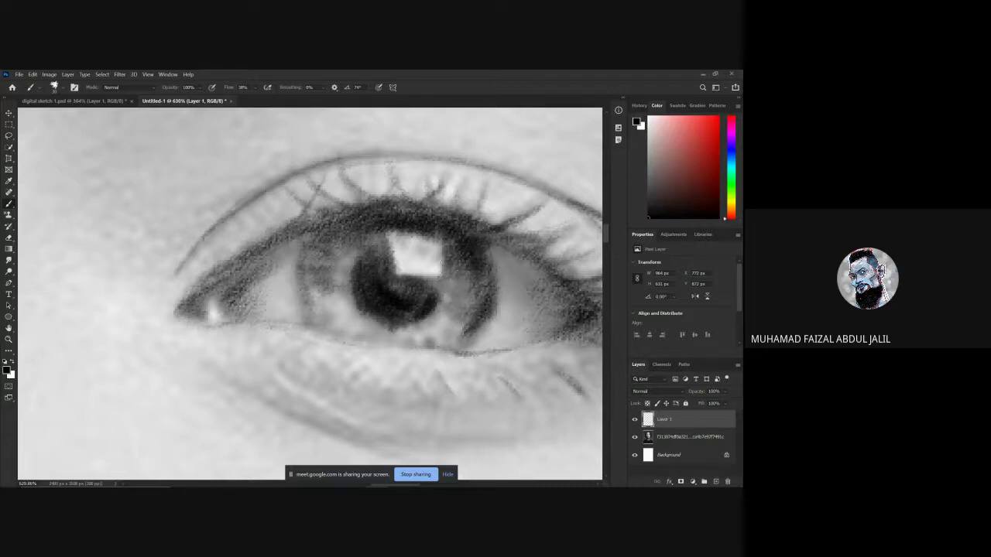
pyautogui.moveTo(325, 232)
pyautogui.mouseDown()
pyautogui.moveTo(313, 273)
pyautogui.moveTo(334, 236)
pyautogui.moveTo(319, 271)
pyautogui.moveTo(346, 236)
pyautogui.moveTo(357, 244)
pyautogui.moveTo(346, 233)
pyautogui.moveTo(326, 271)
pyautogui.moveTo(370, 242)
pyautogui.moveTo(338, 249)
pyautogui.mouseUp()
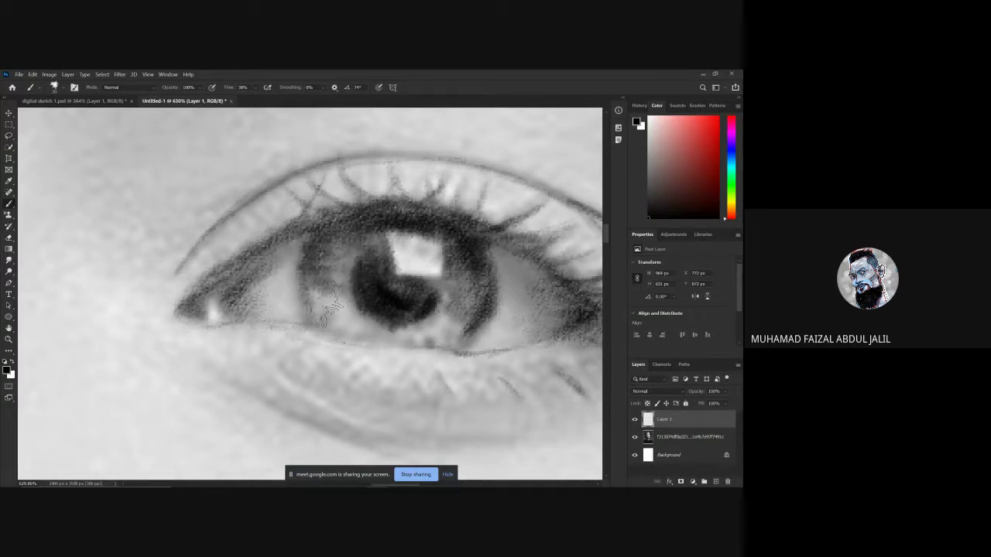
pyautogui.moveTo(308, 307)
pyautogui.mouseDown()
pyautogui.moveTo(343, 343)
pyautogui.moveTo(326, 321)
pyautogui.moveTo(368, 335)
pyautogui.moveTo(324, 309)
pyautogui.moveTo(345, 330)
pyautogui.moveTo(328, 322)
pyautogui.moveTo(328, 311)
pyautogui.moveTo(351, 335)
pyautogui.moveTo(312, 297)
pyautogui.moveTo(329, 312)
pyautogui.moveTo(314, 265)
pyautogui.mouseUp()
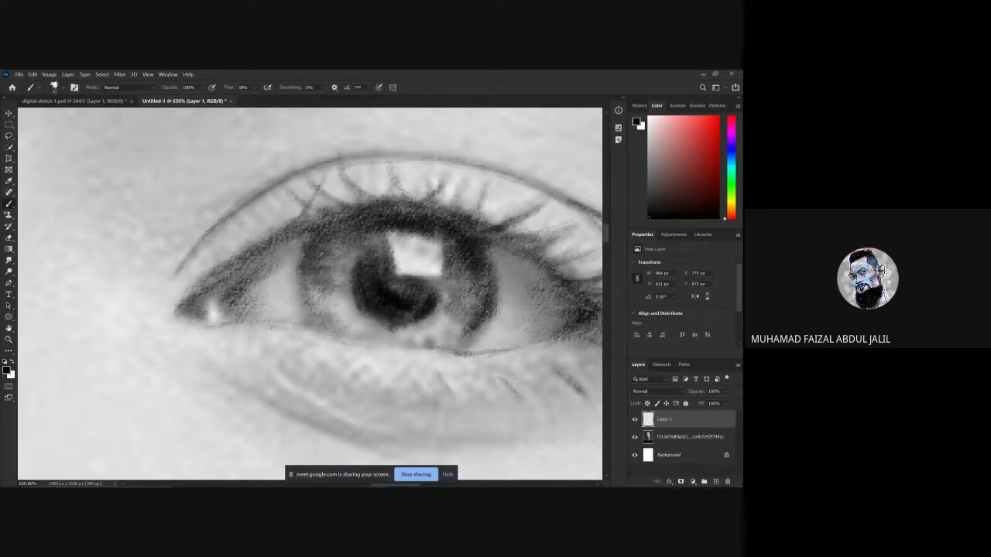
pyautogui.moveTo(447, 333)
pyautogui.mouseDown()
pyautogui.moveTo(410, 320)
pyautogui.moveTo(449, 323)
pyautogui.moveTo(431, 342)
pyautogui.moveTo(447, 319)
pyautogui.moveTo(422, 310)
pyautogui.moveTo(441, 334)
pyautogui.moveTo(411, 342)
pyautogui.moveTo(443, 330)
pyautogui.moveTo(422, 342)
pyautogui.moveTo(352, 331)
pyautogui.moveTo(351, 319)
pyautogui.moveTo(379, 338)
pyautogui.moveTo(389, 309)
pyautogui.moveTo(316, 265)
pyautogui.moveTo(331, 250)
pyautogui.moveTo(325, 230)
pyautogui.moveTo(377, 217)
pyautogui.moveTo(330, 222)
pyautogui.moveTo(369, 218)
pyautogui.moveTo(335, 243)
pyautogui.moveTo(330, 222)
pyautogui.moveTo(318, 242)
pyautogui.moveTo(315, 281)
pyautogui.moveTo(338, 279)
pyautogui.moveTo(352, 230)
pyautogui.moveTo(333, 265)
pyautogui.moveTo(370, 233)
pyautogui.moveTo(344, 314)
pyautogui.mouseUp()
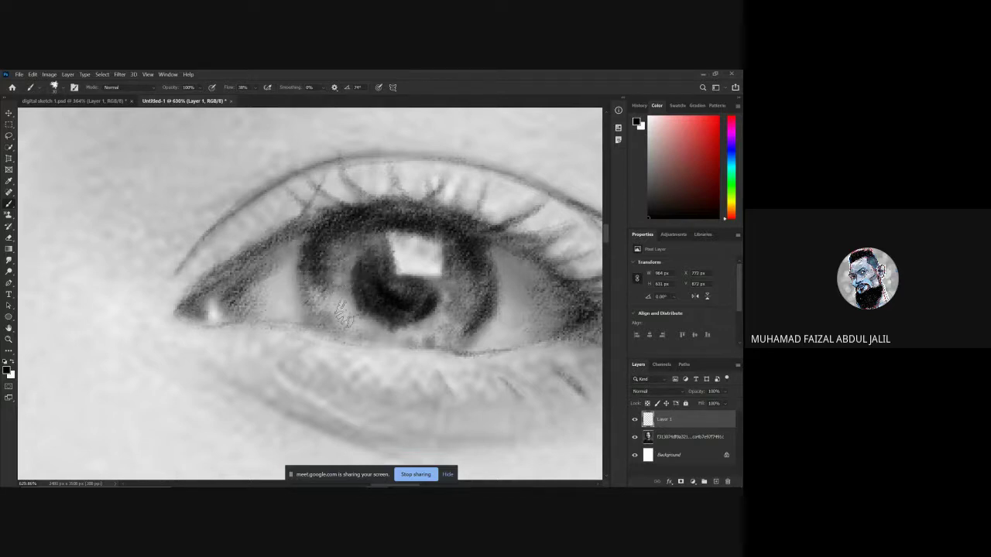
pyautogui.moveTo(472, 287); pyautogui.dragTo(431, 293)
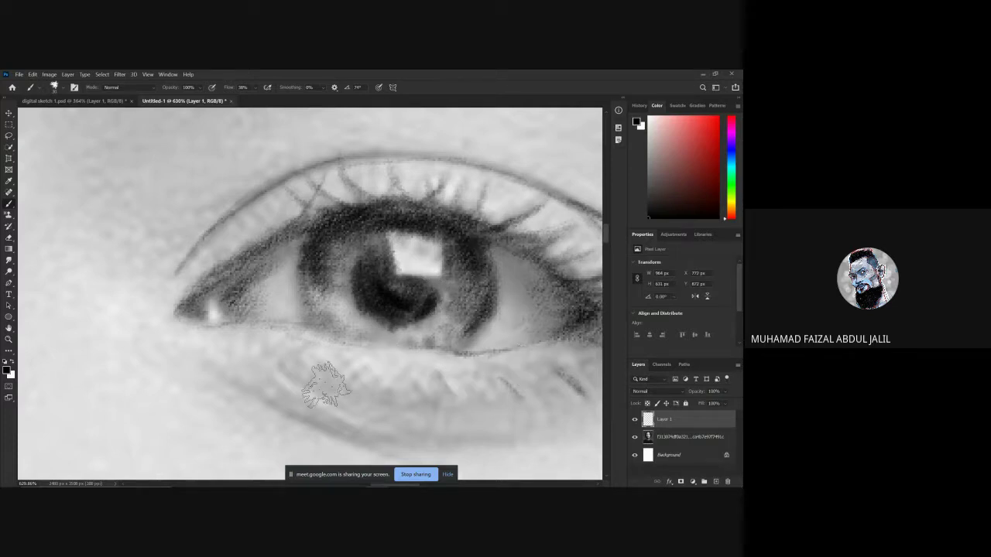
# Step: Hide the reference photo layer to check the eye sketch against white, and show the photo again
pyautogui.scroll(-5, 464, 310)
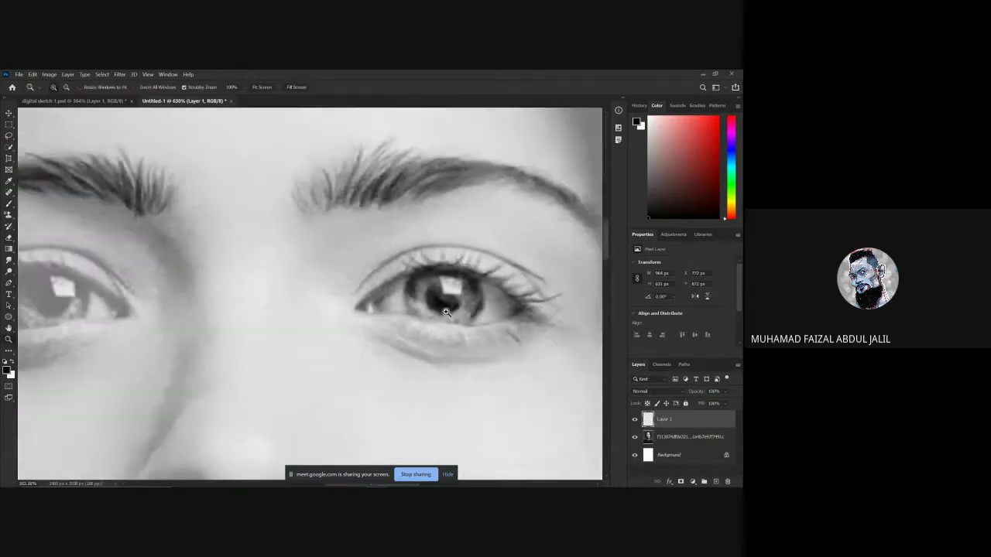
pyautogui.click(635, 437)
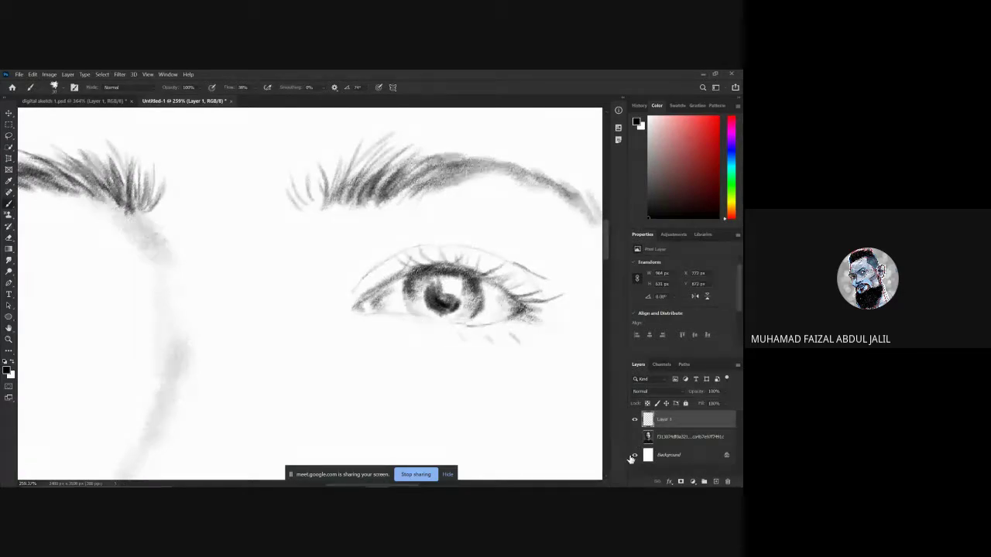
pyautogui.click(635, 438)
# Step: Shade the lower lid crease and the skin around both eye corners with a large textured brush
pyautogui.press('z')
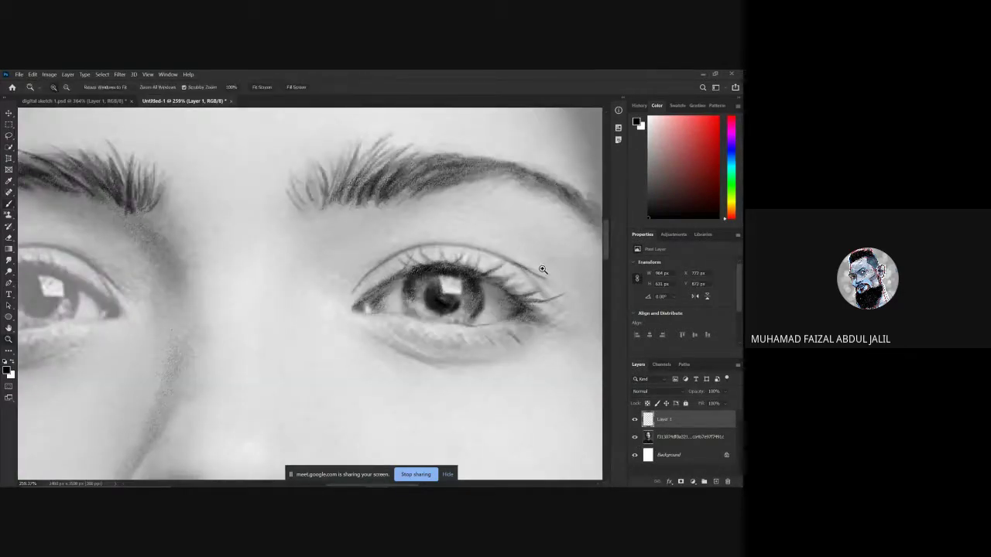
pyautogui.moveTo(550, 265); pyautogui.dragTo(570, 256)
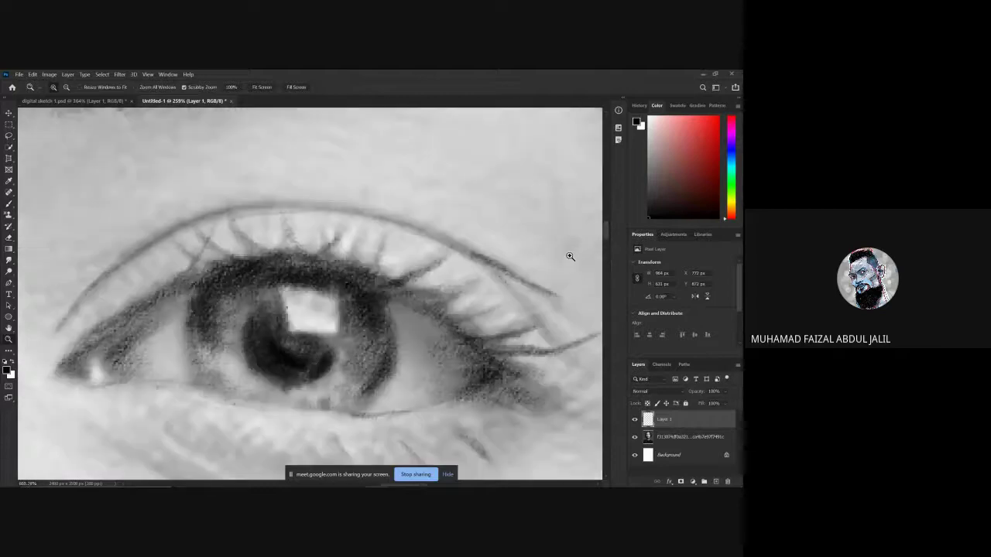
pyautogui.press('b')
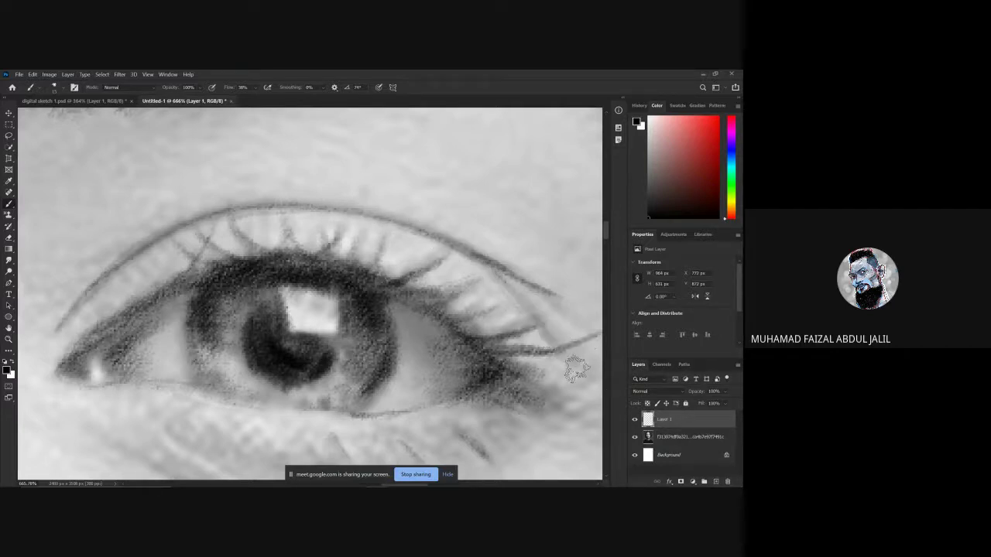
pyautogui.scroll(-5, 490, 347)
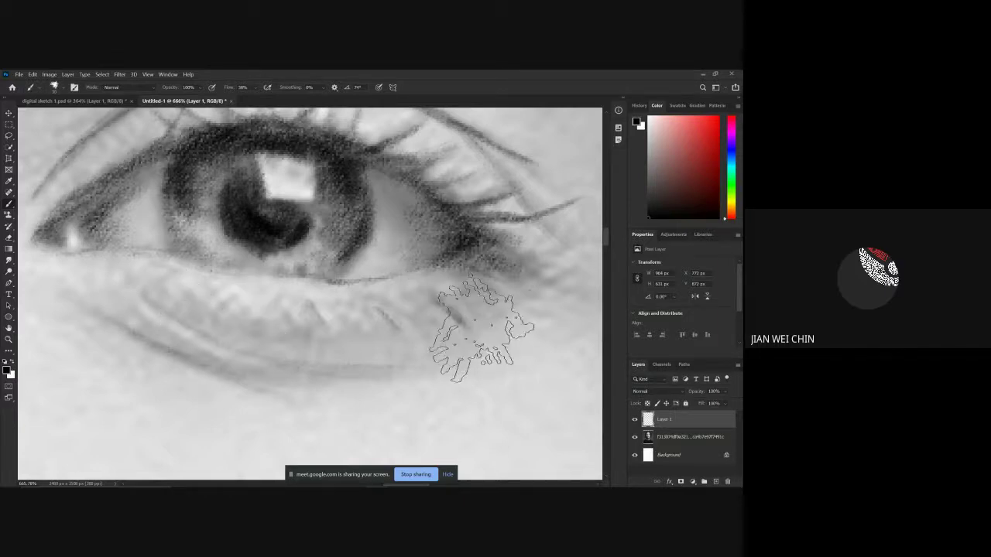
pyautogui.scroll(-3, 425, 254)
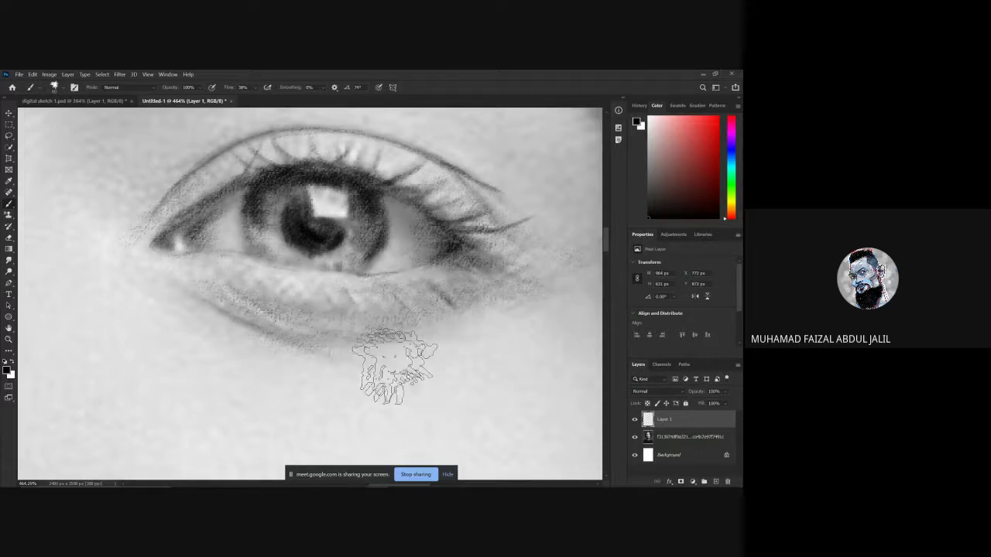
# Step: Darken the iris rim, the pupil, the upper lash line and both eye corners with a smaller brush
pyautogui.press('z')
pyautogui.moveTo(403, 309); pyautogui.dragTo(432, 303)
pyautogui.moveTo(370, 247); pyautogui.dragTo(371, 237)
pyautogui.press('b')
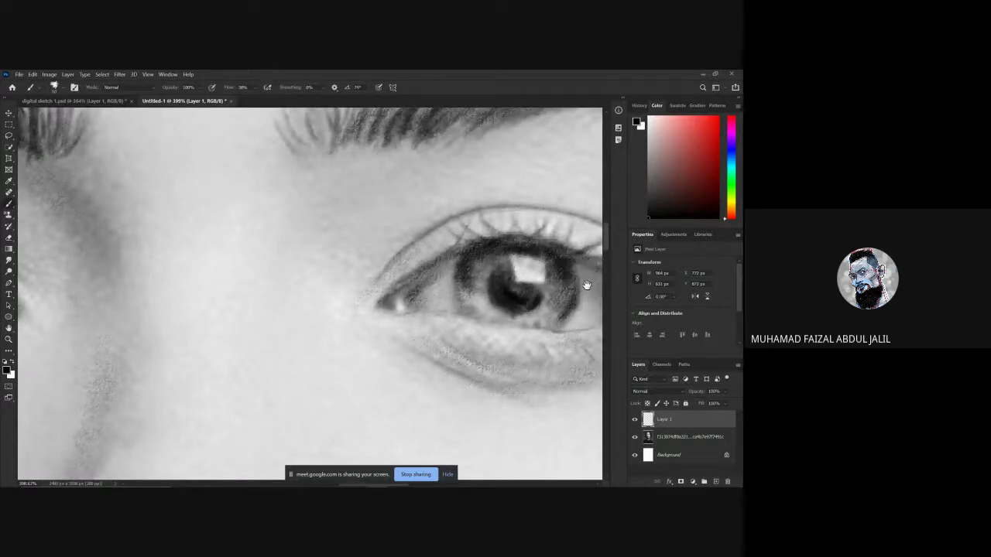
pyautogui.moveTo(586, 285); pyautogui.dragTo(492, 287)
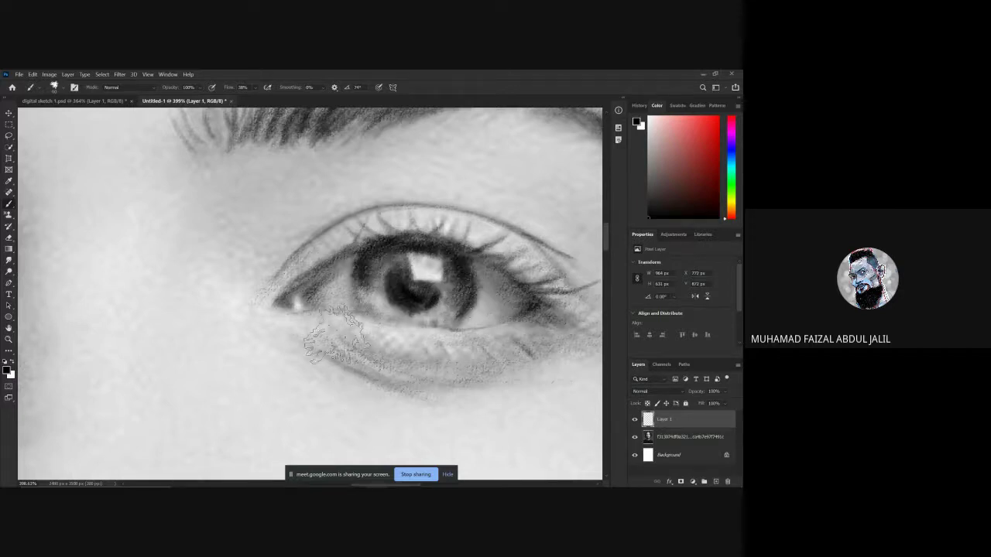
pyautogui.moveTo(370, 251)
pyautogui.mouseDown()
pyautogui.moveTo(359, 257)
pyautogui.moveTo(357, 283)
pyautogui.mouseUp()
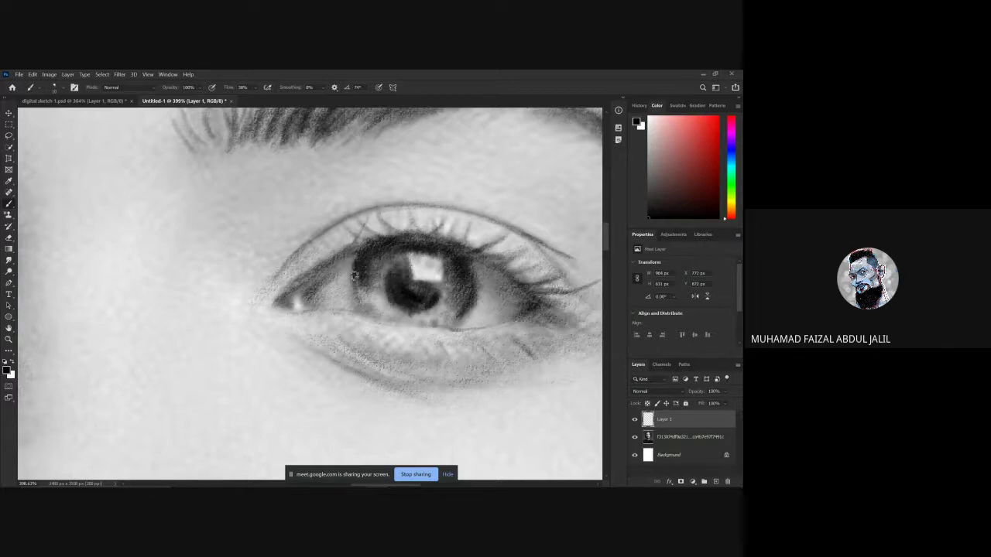
pyautogui.moveTo(470, 259); pyautogui.dragTo(472, 298)
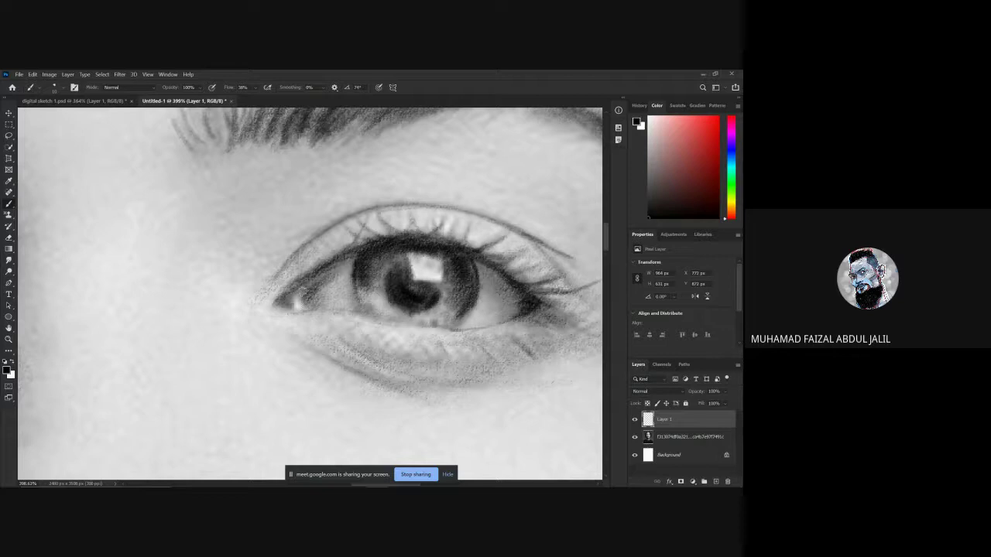
pyautogui.moveTo(314, 277)
pyautogui.mouseDown()
pyautogui.moveTo(341, 266)
pyautogui.moveTo(303, 290)
pyautogui.moveTo(345, 257)
pyautogui.moveTo(294, 285)
pyautogui.mouseUp()
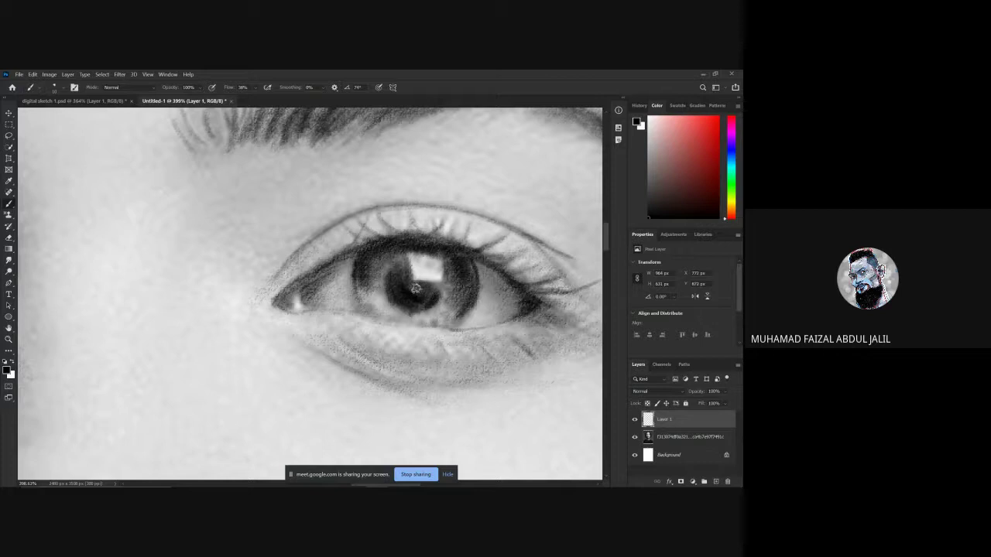
pyautogui.moveTo(430, 303)
pyautogui.mouseDown()
pyautogui.moveTo(391, 281)
pyautogui.moveTo(389, 293)
pyautogui.moveTo(412, 311)
pyautogui.mouseUp()
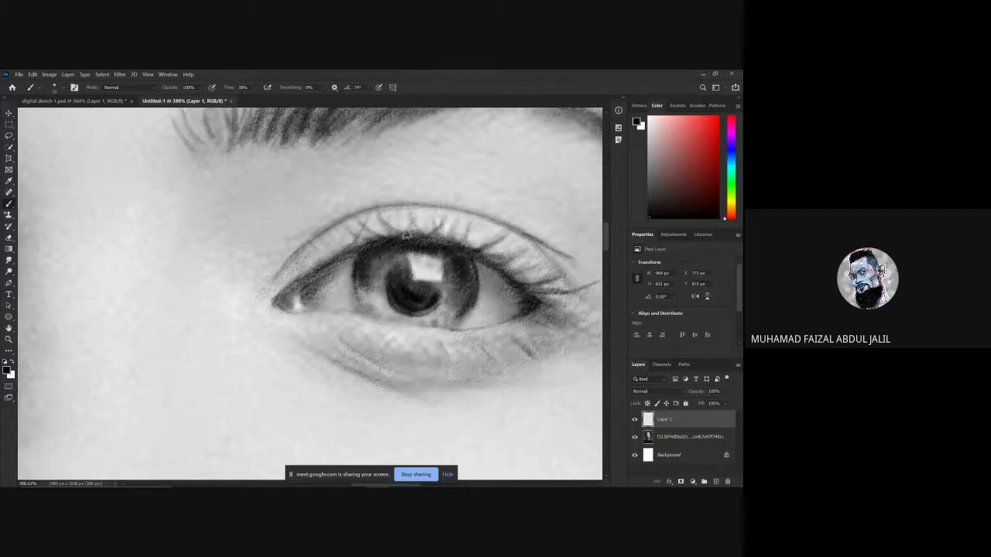
# Step: Switch to WhatsApp Web in the browser and review the drawings posted today in the DML1S1 G1 group
pyautogui.hotkey('alt', 'Tab')
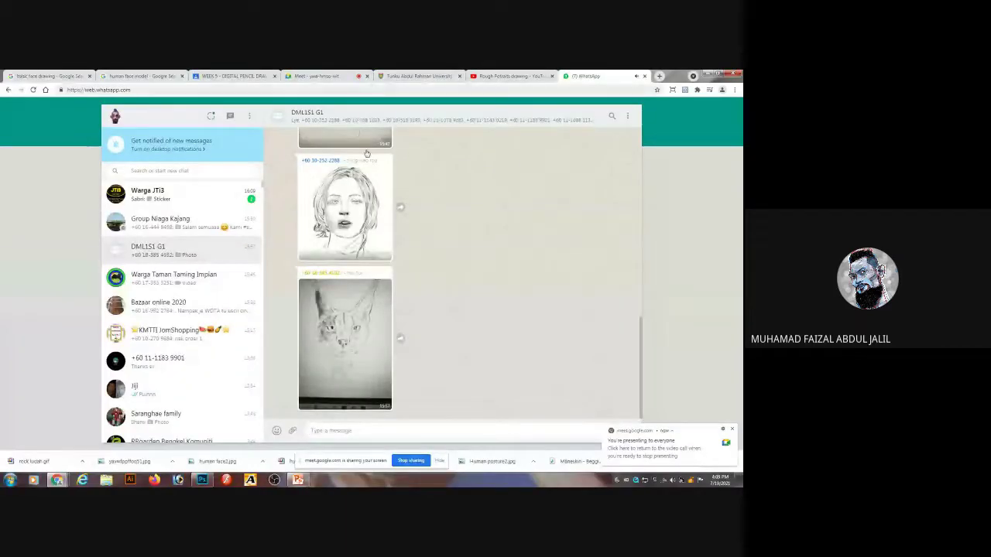
pyautogui.scroll(3, 477, 207)
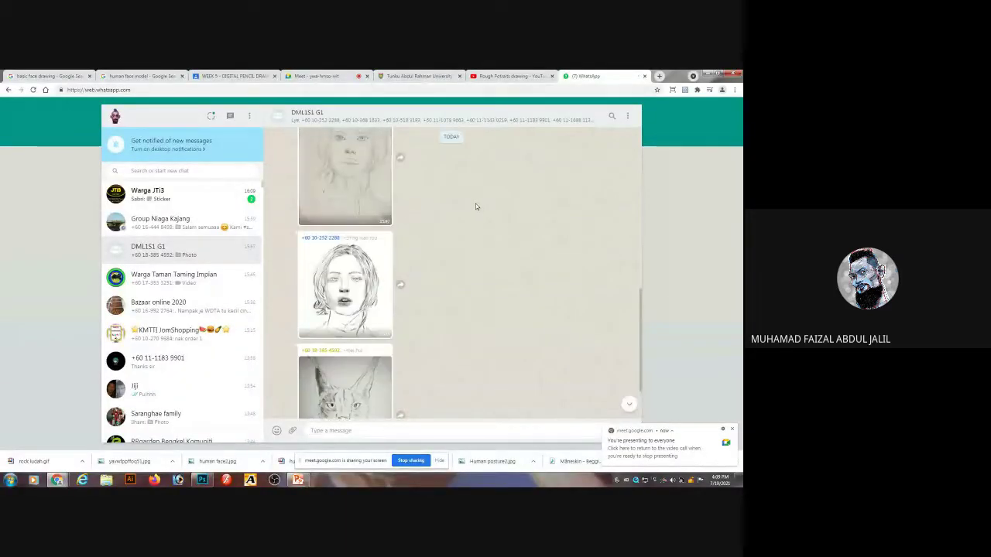
pyautogui.scroll(4, 472, 207)
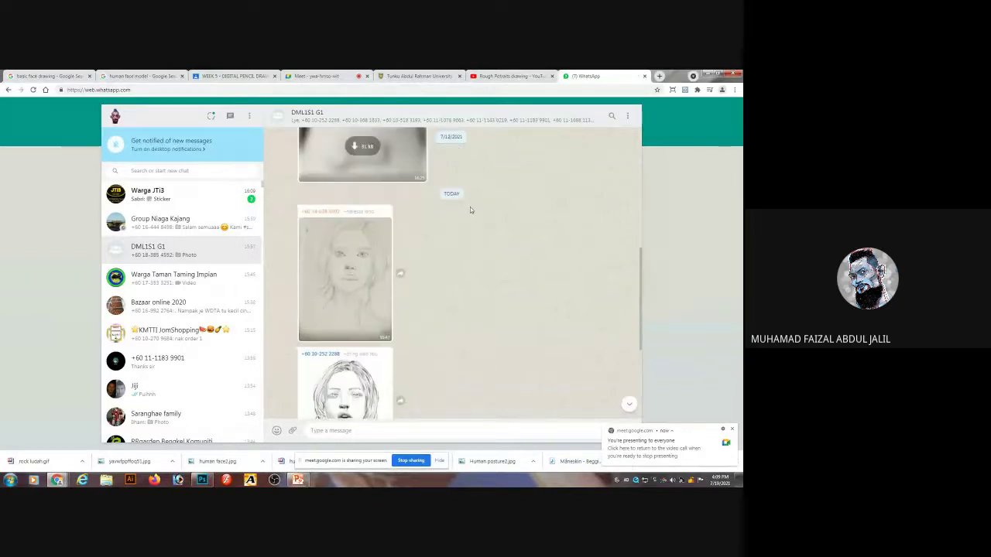
pyautogui.scroll(-2, 456, 323)
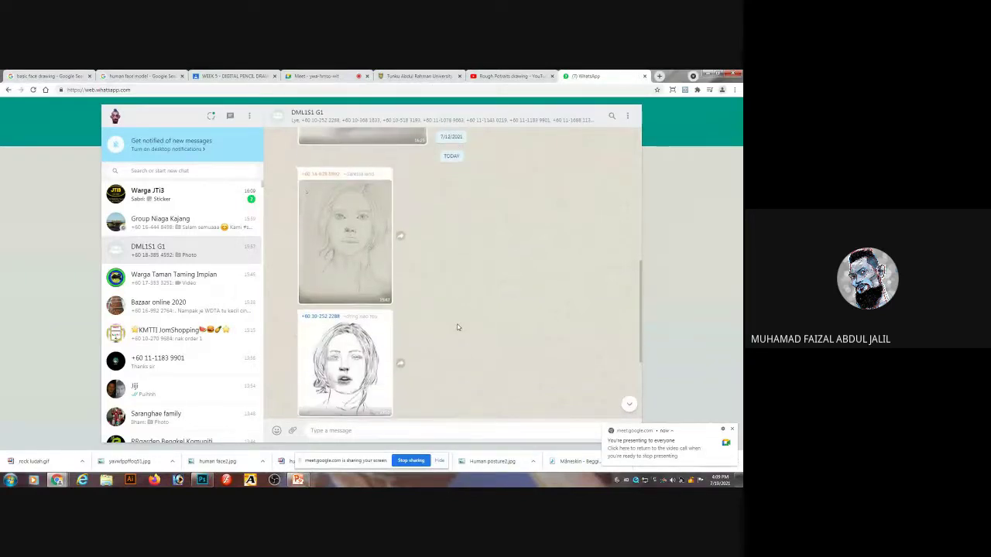
pyautogui.scroll(-3, 457, 324)
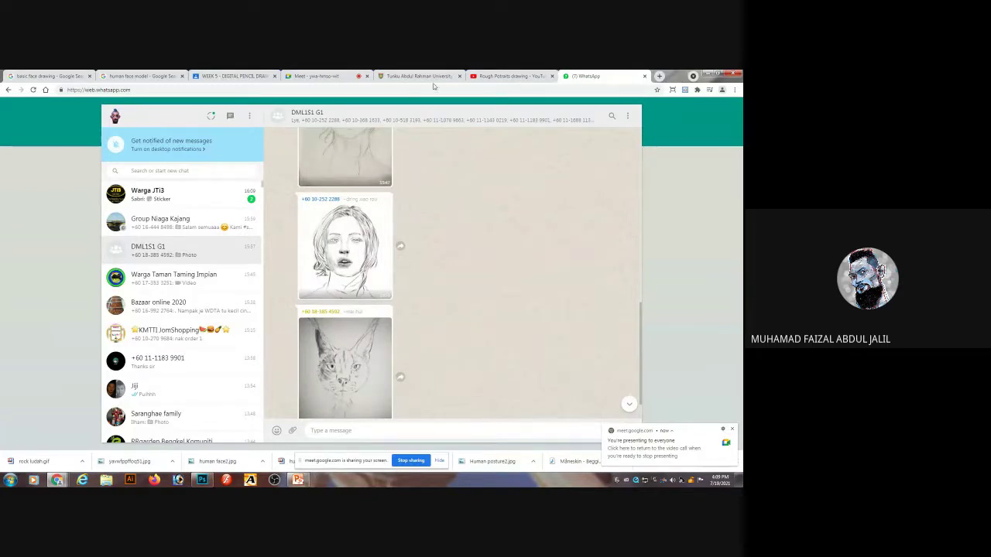
# Step: Return to the Google Meet call, check the in-call messages and close them
pyautogui.click(667, 448)
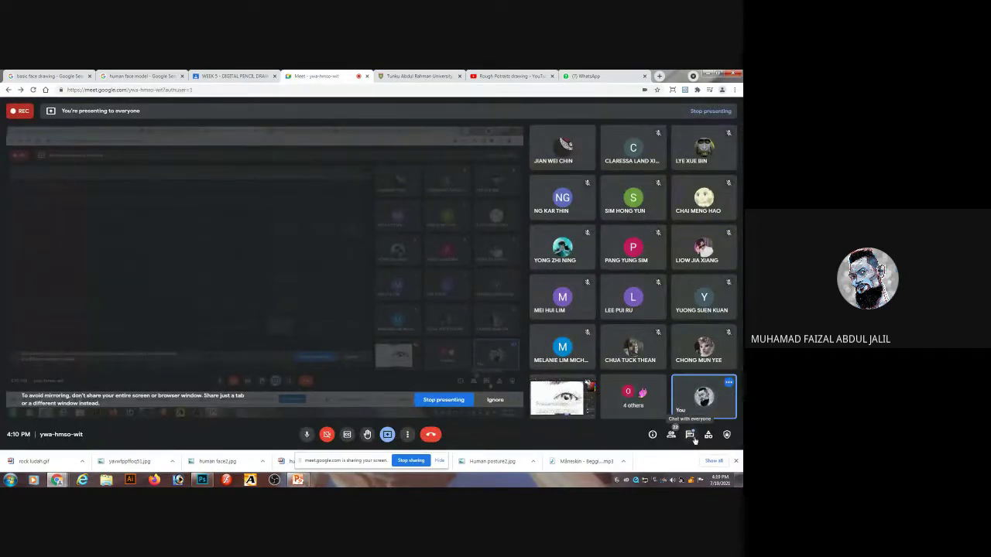
pyautogui.click(693, 438)
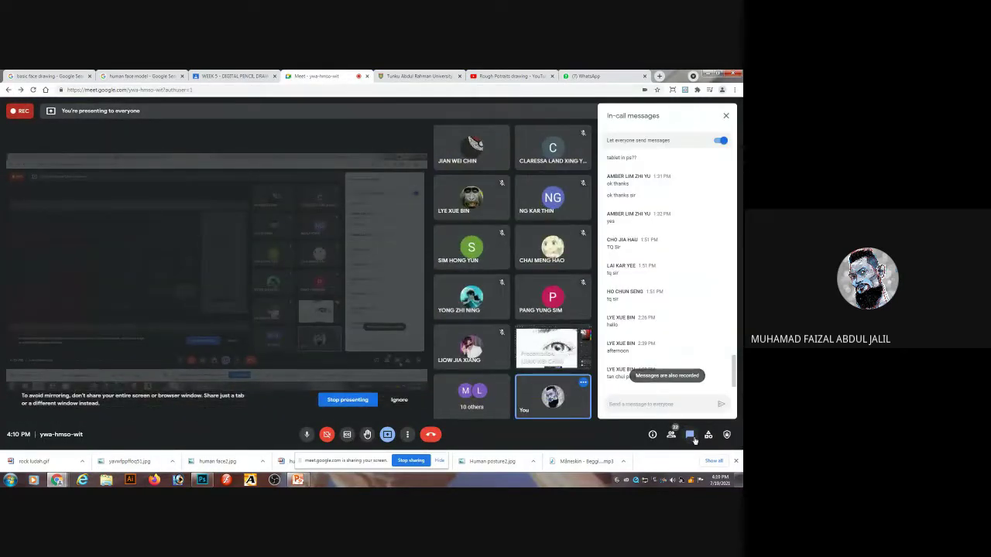
pyautogui.click(694, 438)
# Step: View the newest drawing in the WhatsApp group and go back to the Google Meet call
pyautogui.click(586, 76)
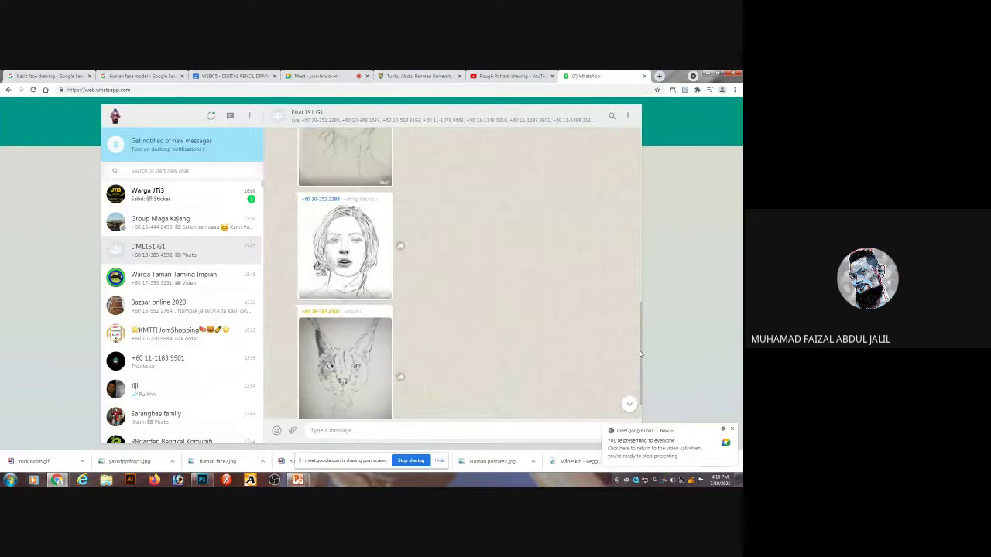
pyautogui.moveTo(641, 368); pyautogui.dragTo(643, 408)
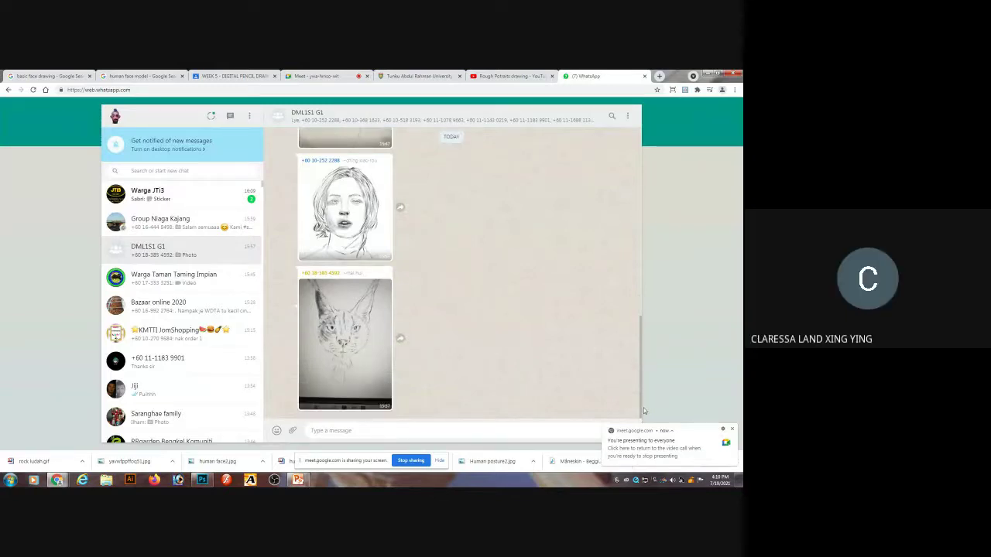
pyautogui.click(321, 76)
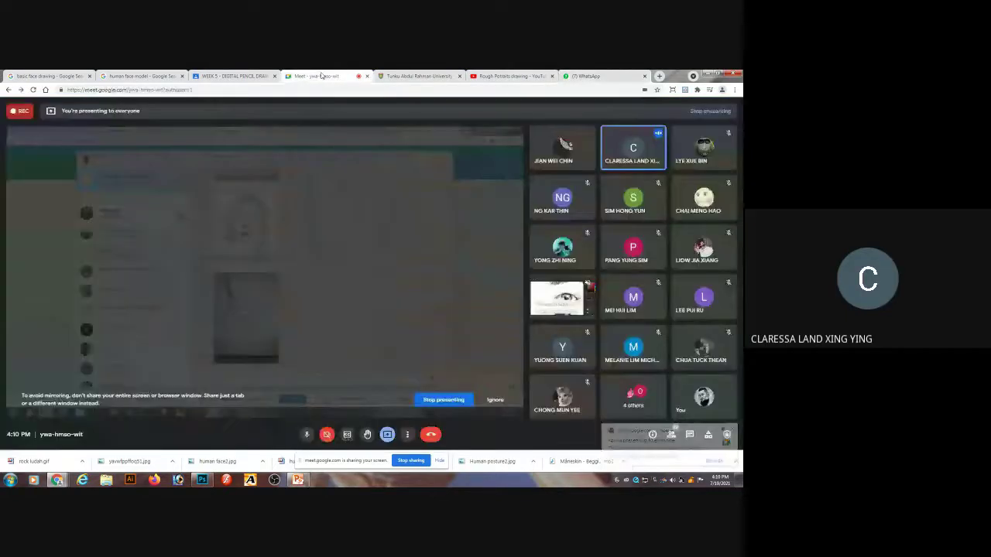